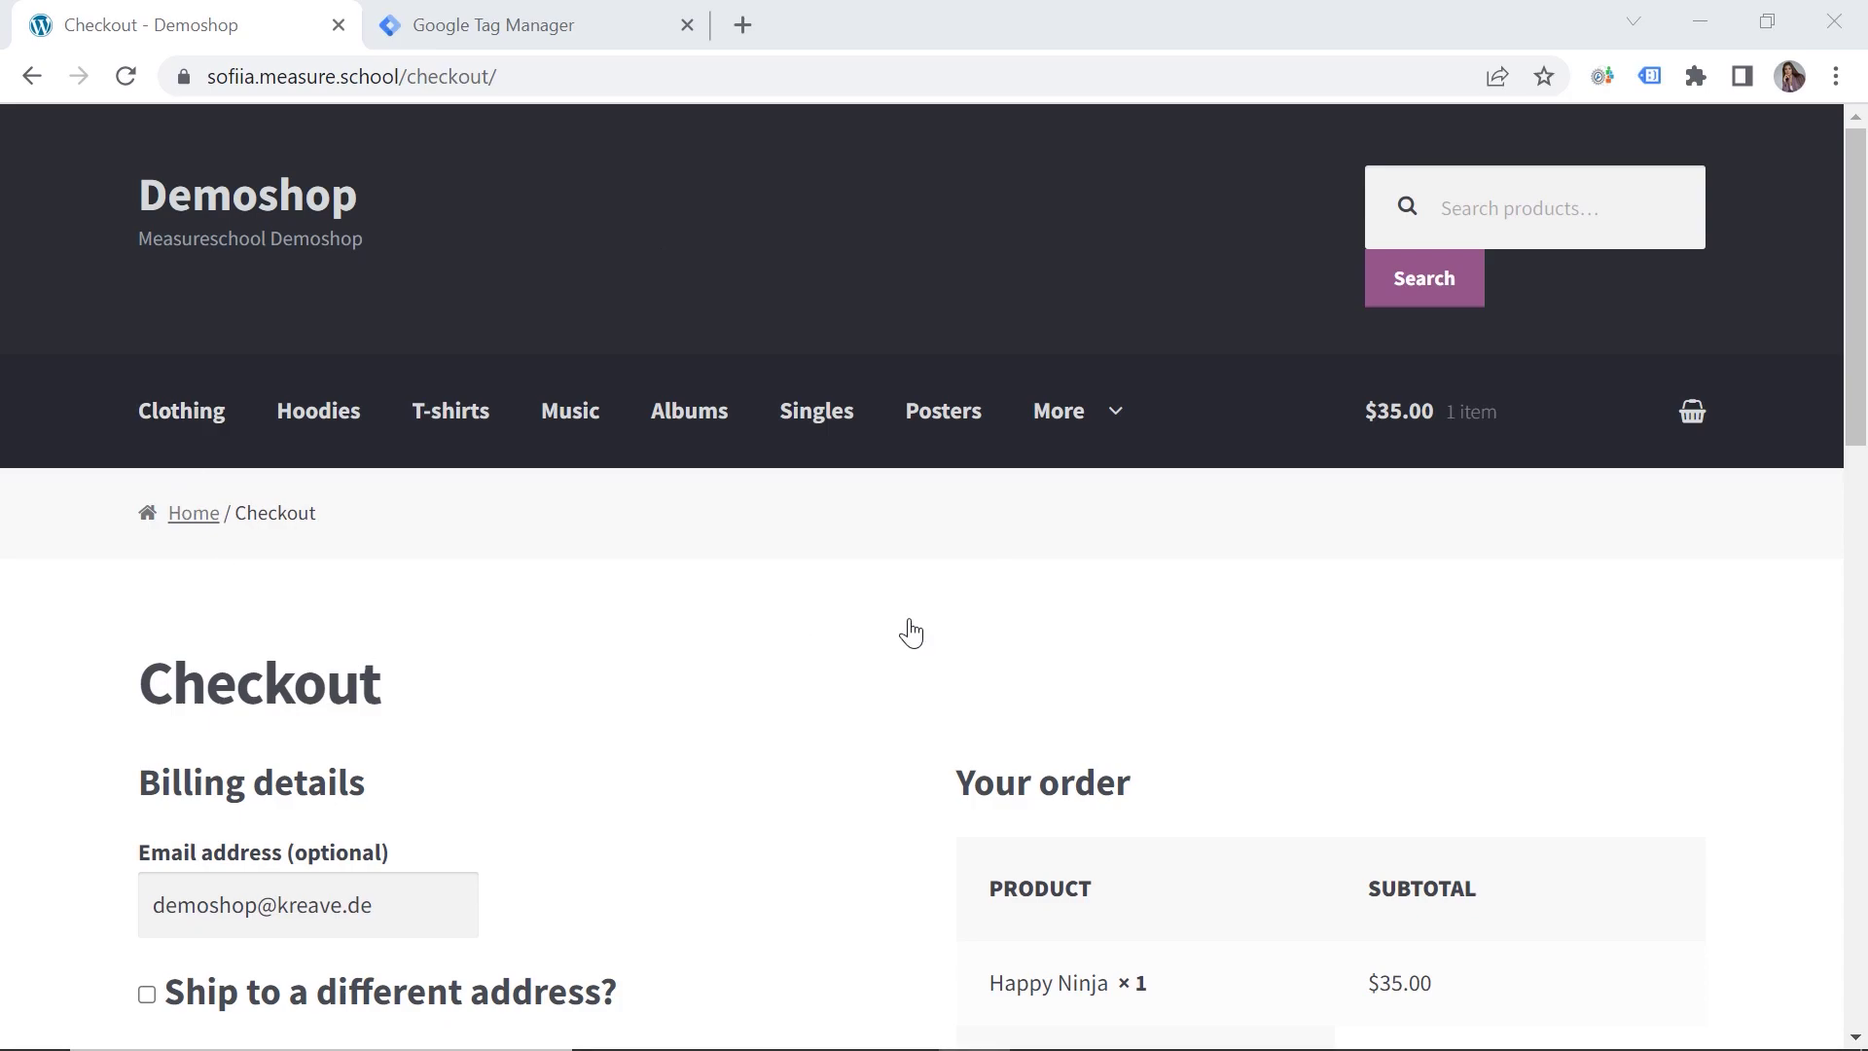
Step: Check the $39.99 order total on the Demoshop checkout and place the order
click(525, 29)
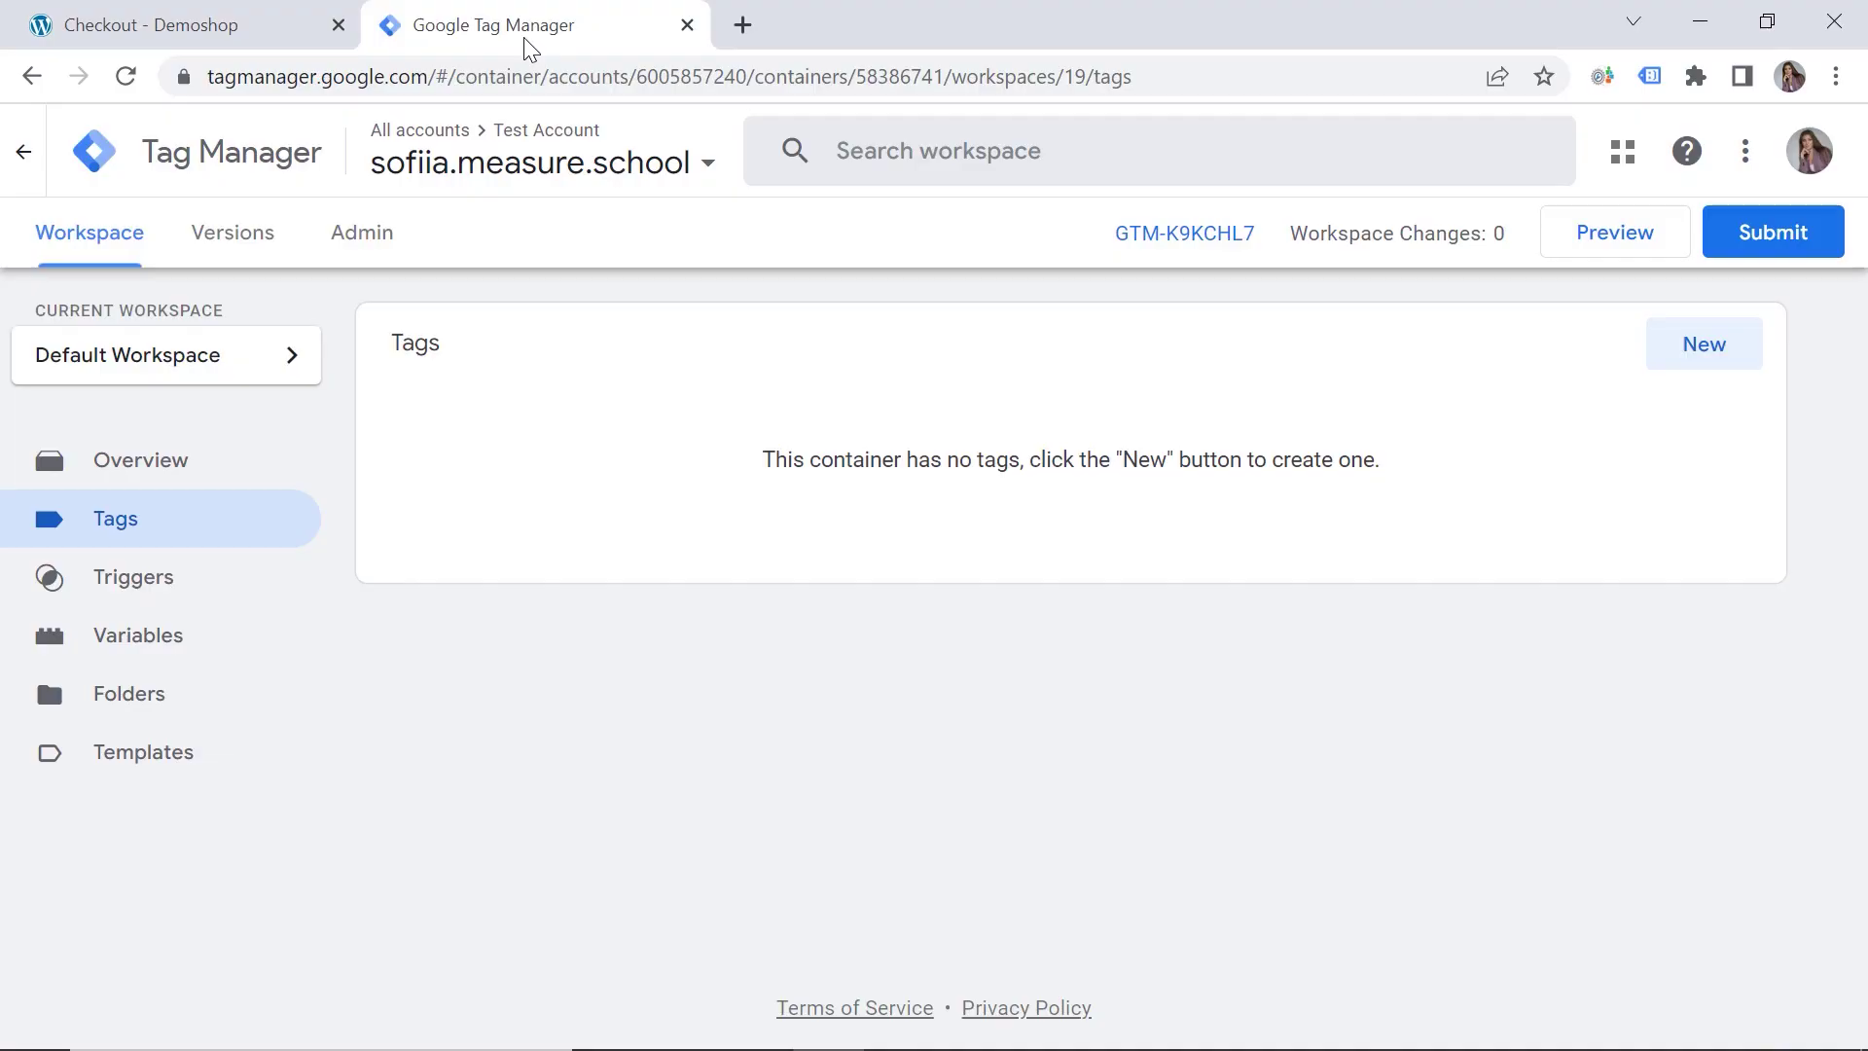
click(219, 27)
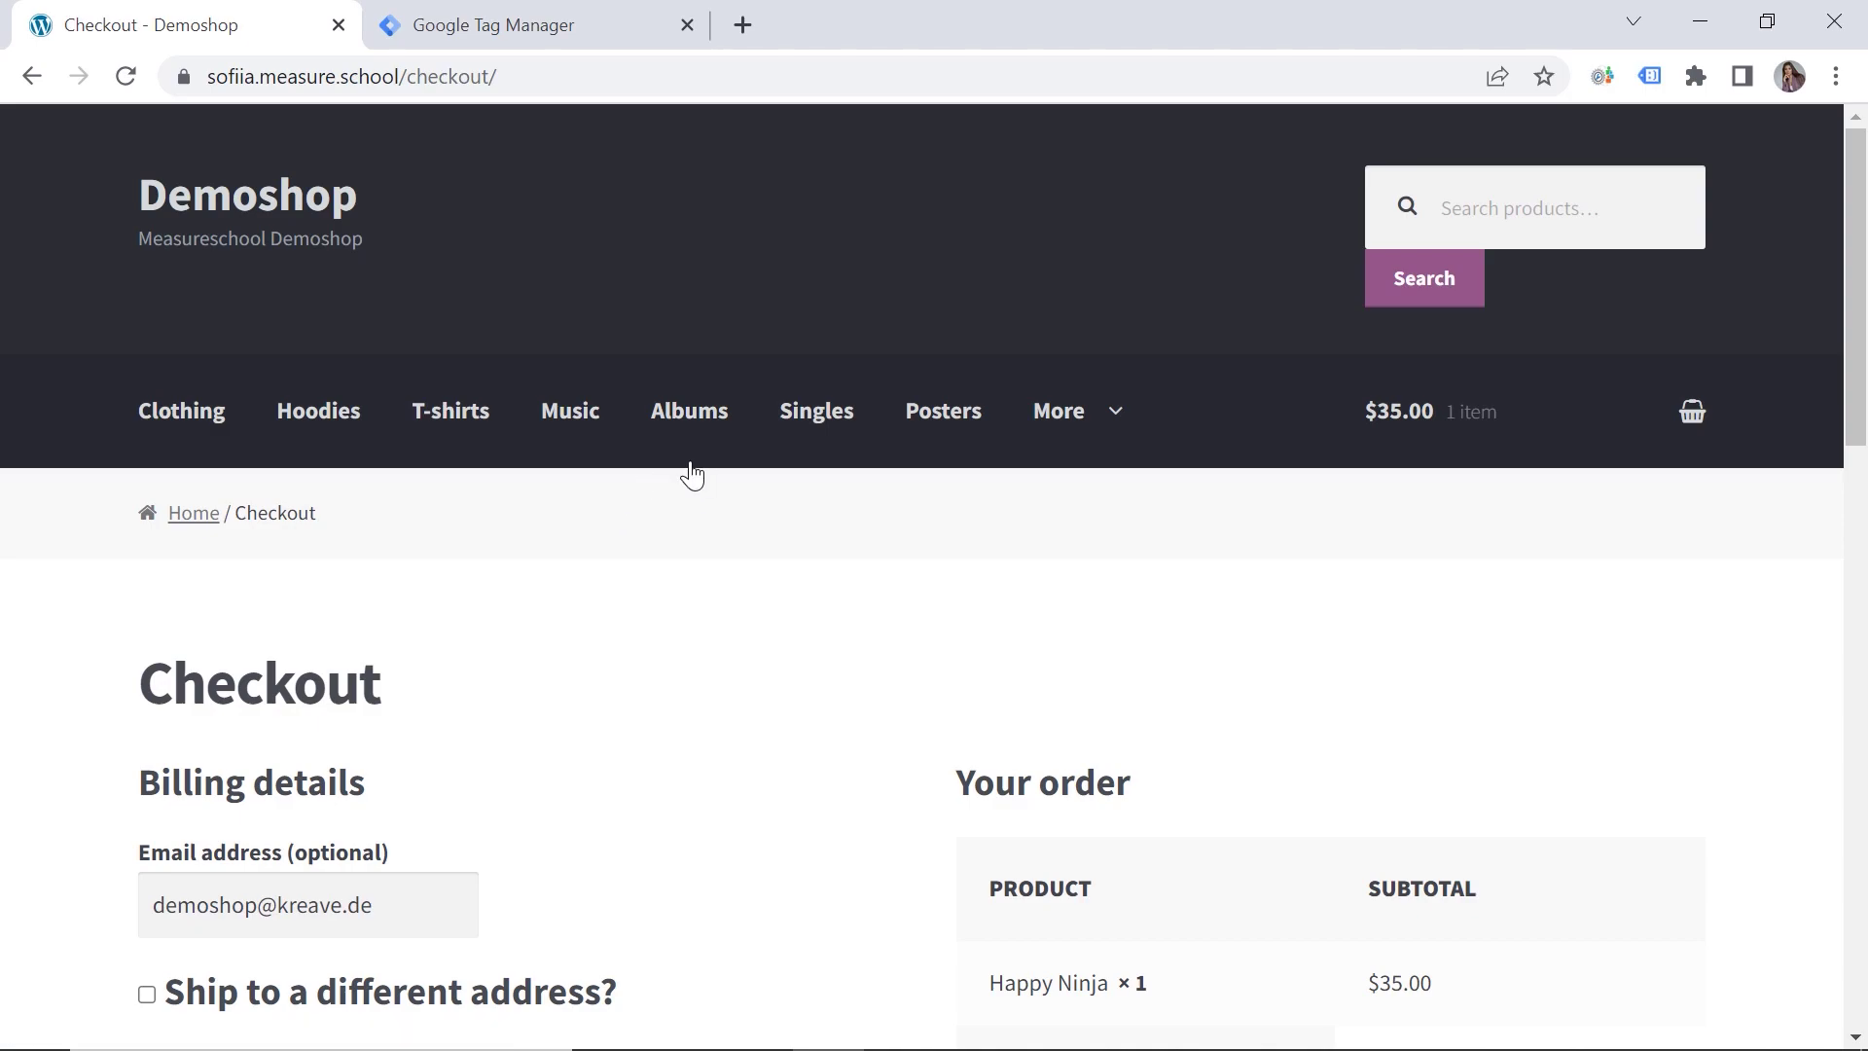
scroll(689, 471, down, 3)
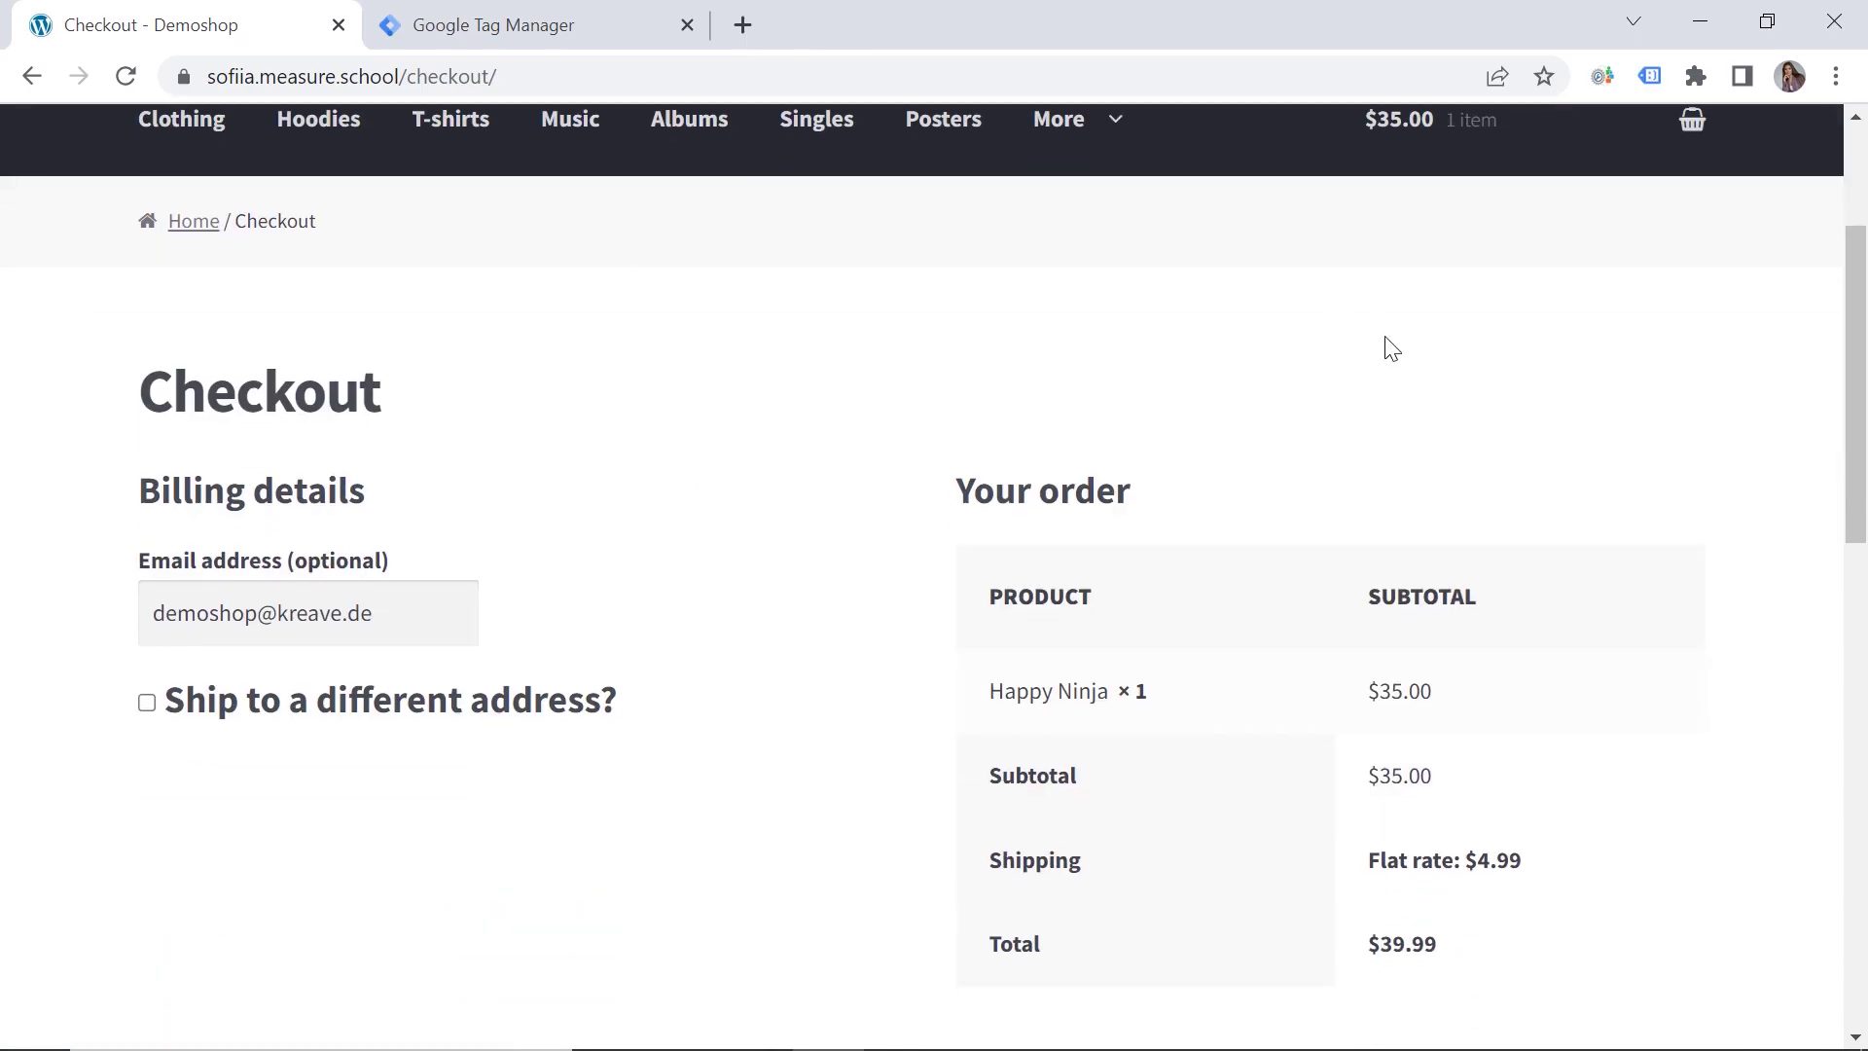
scroll(1178, 370, down, 2)
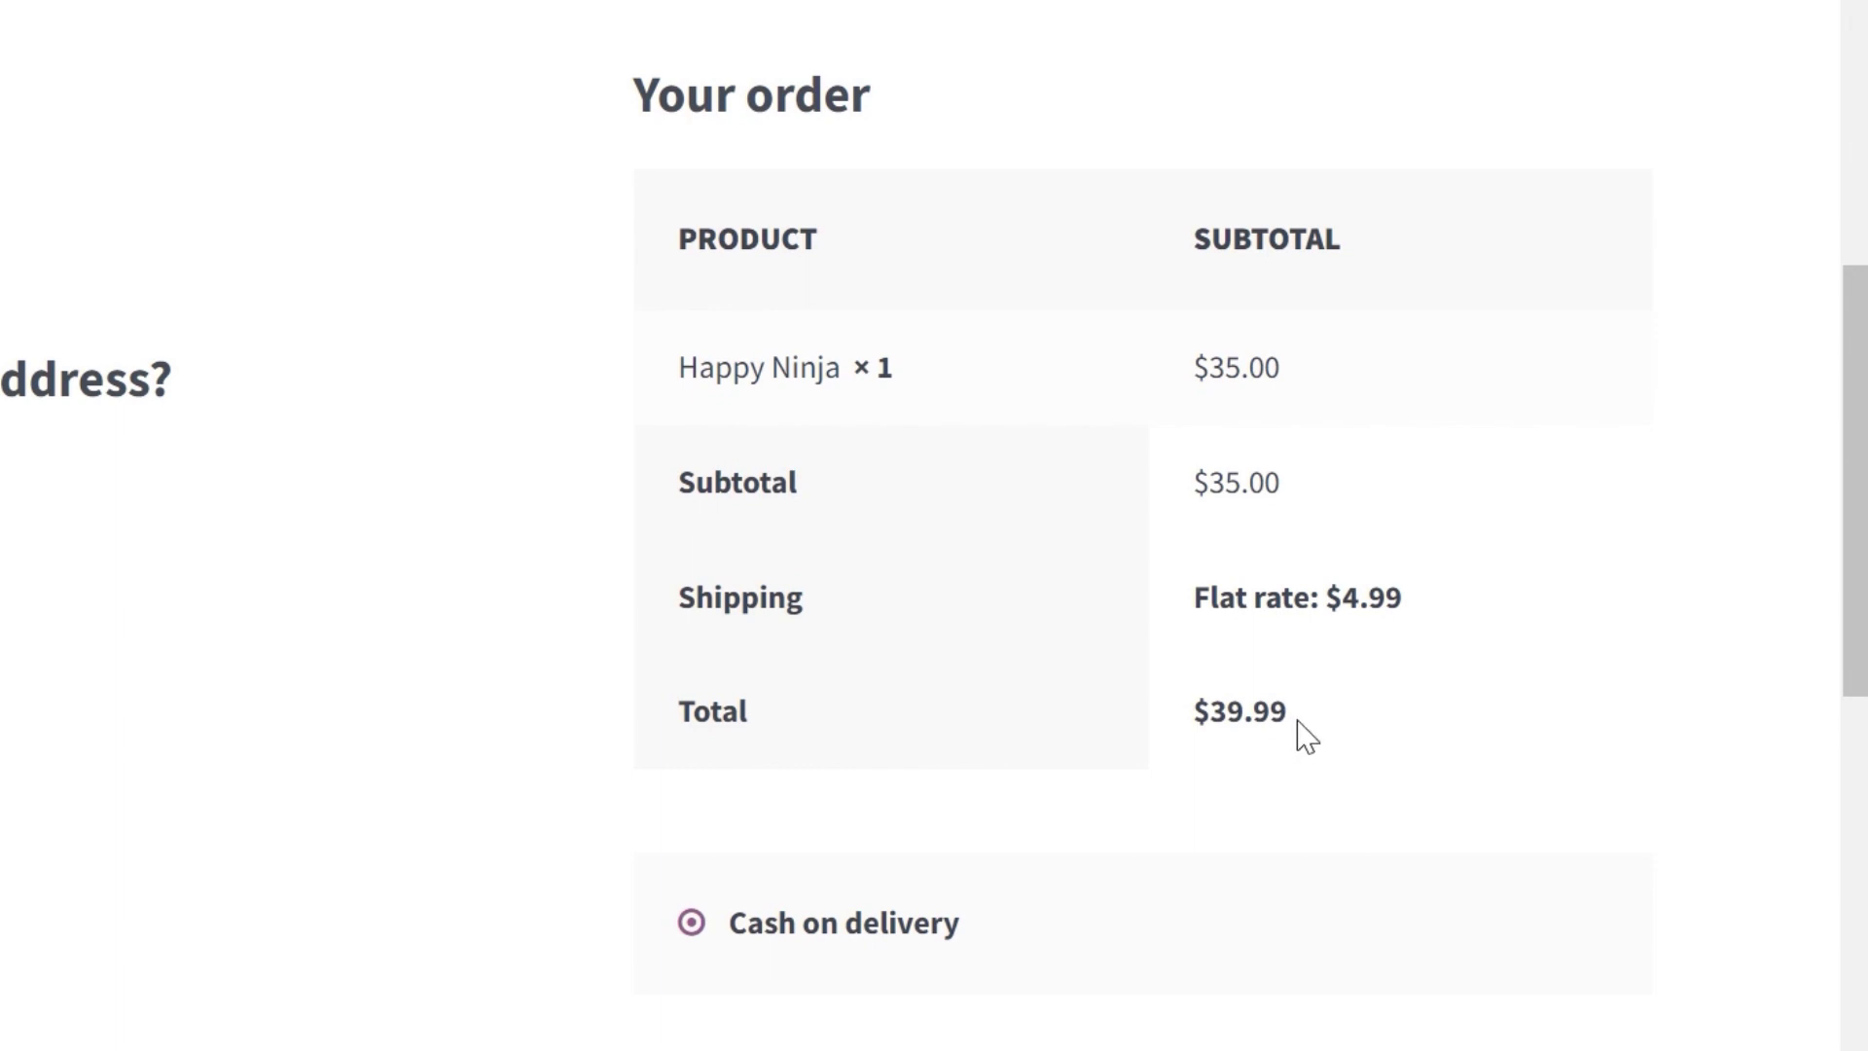
drag(1295, 725, 1219, 749)
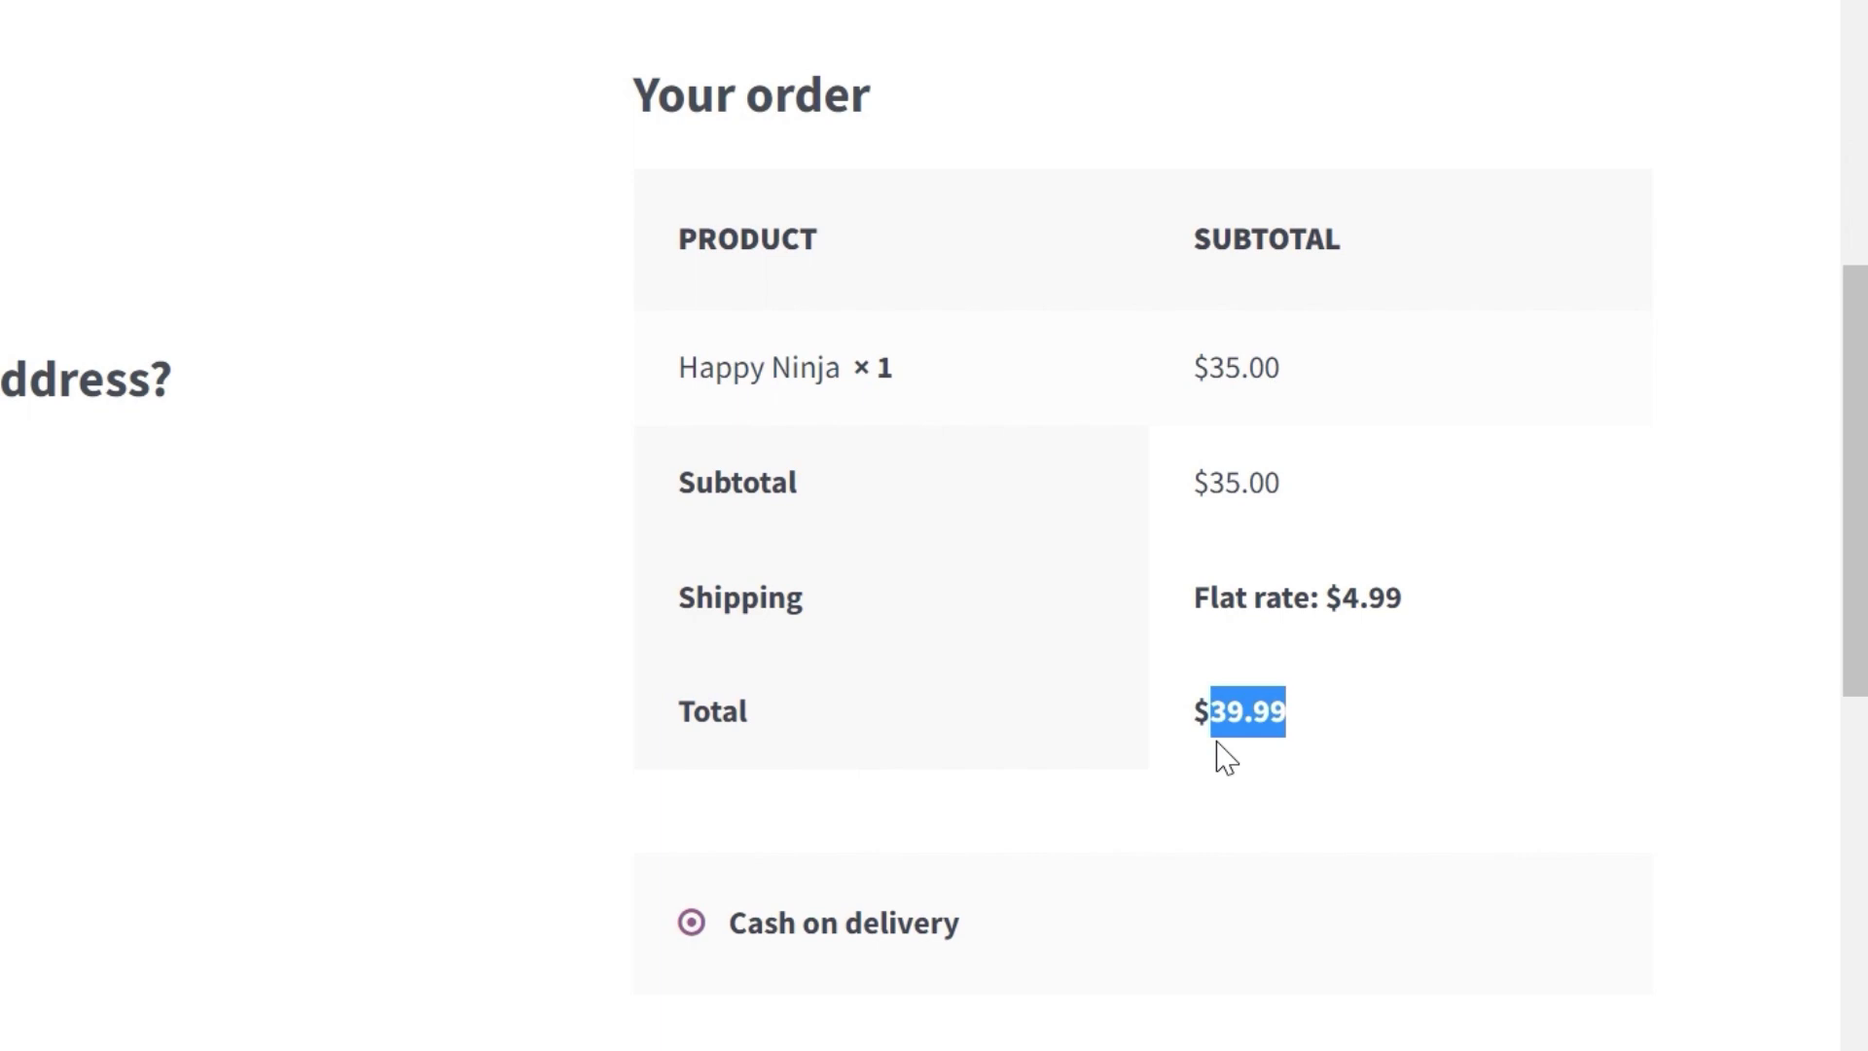
scroll(1205, 500, down, 1)
click(1272, 926)
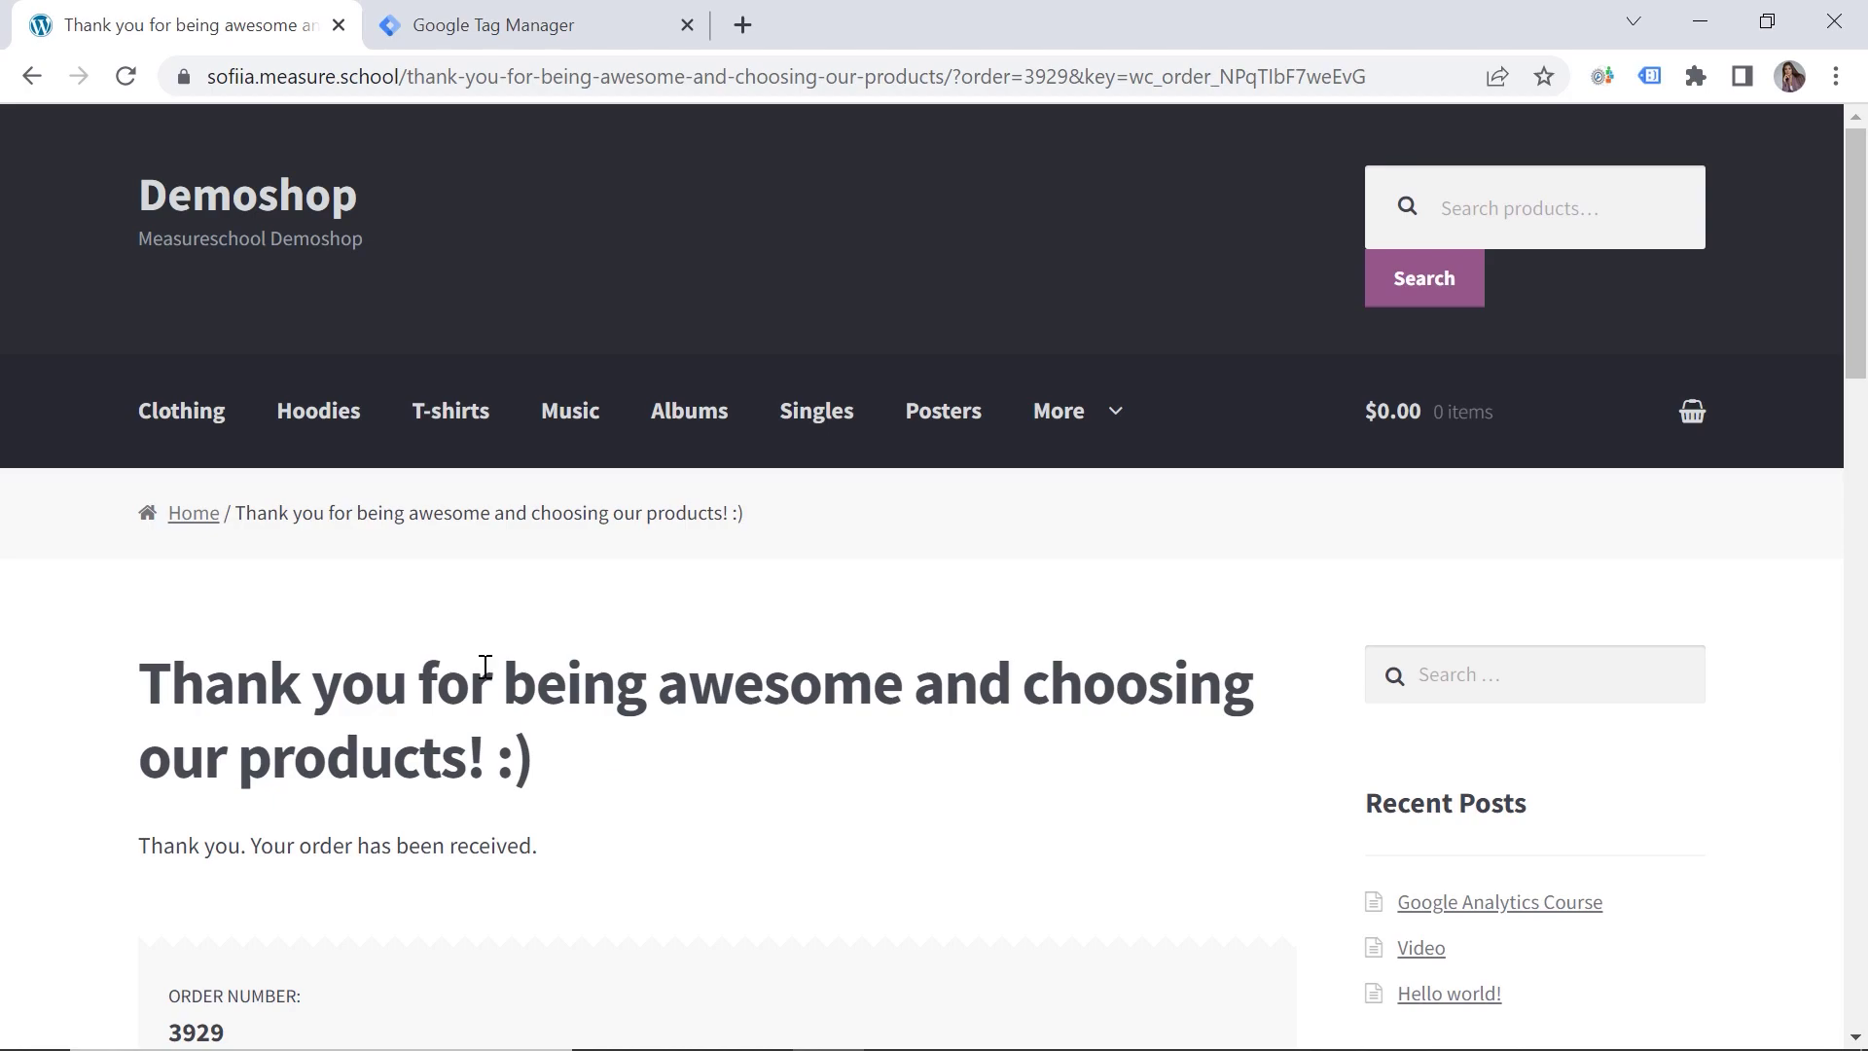
Step: Add two Happy Ninja shirts from the Clothing category to the cart
click(203, 463)
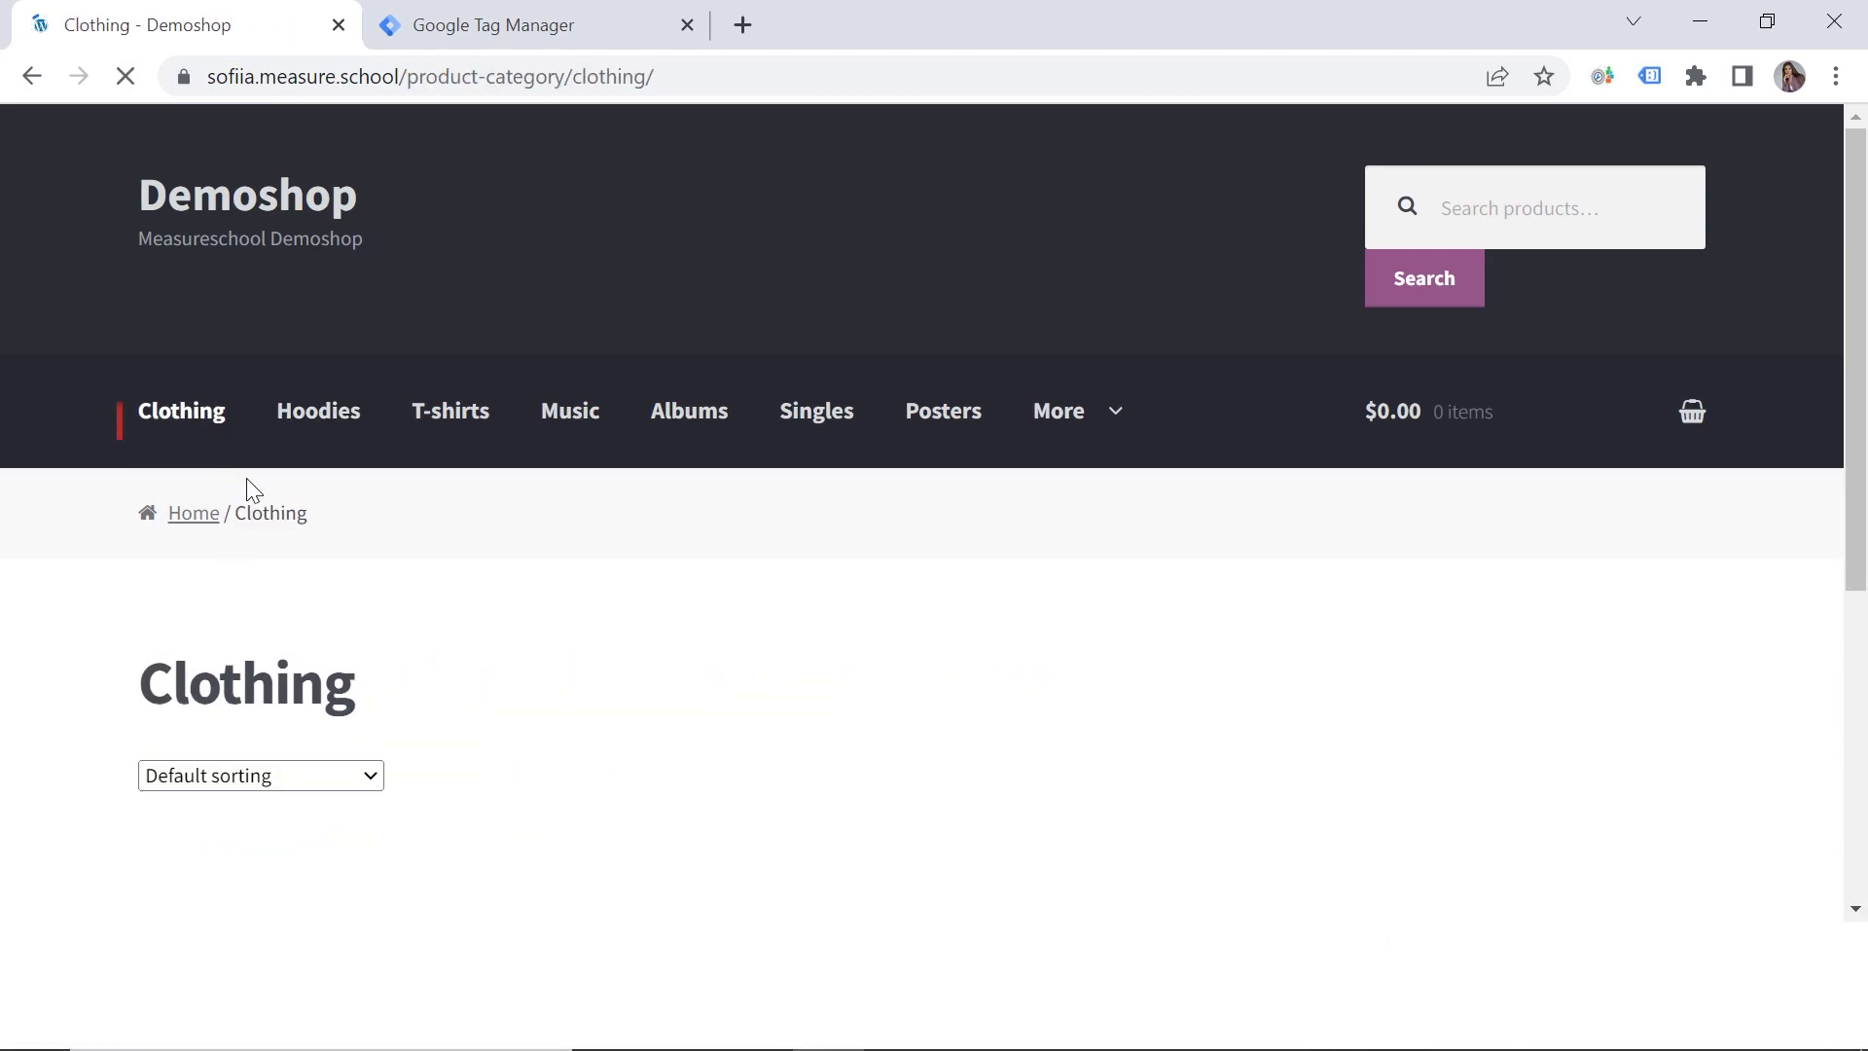
scroll(316, 737, down, 3)
click(343, 779)
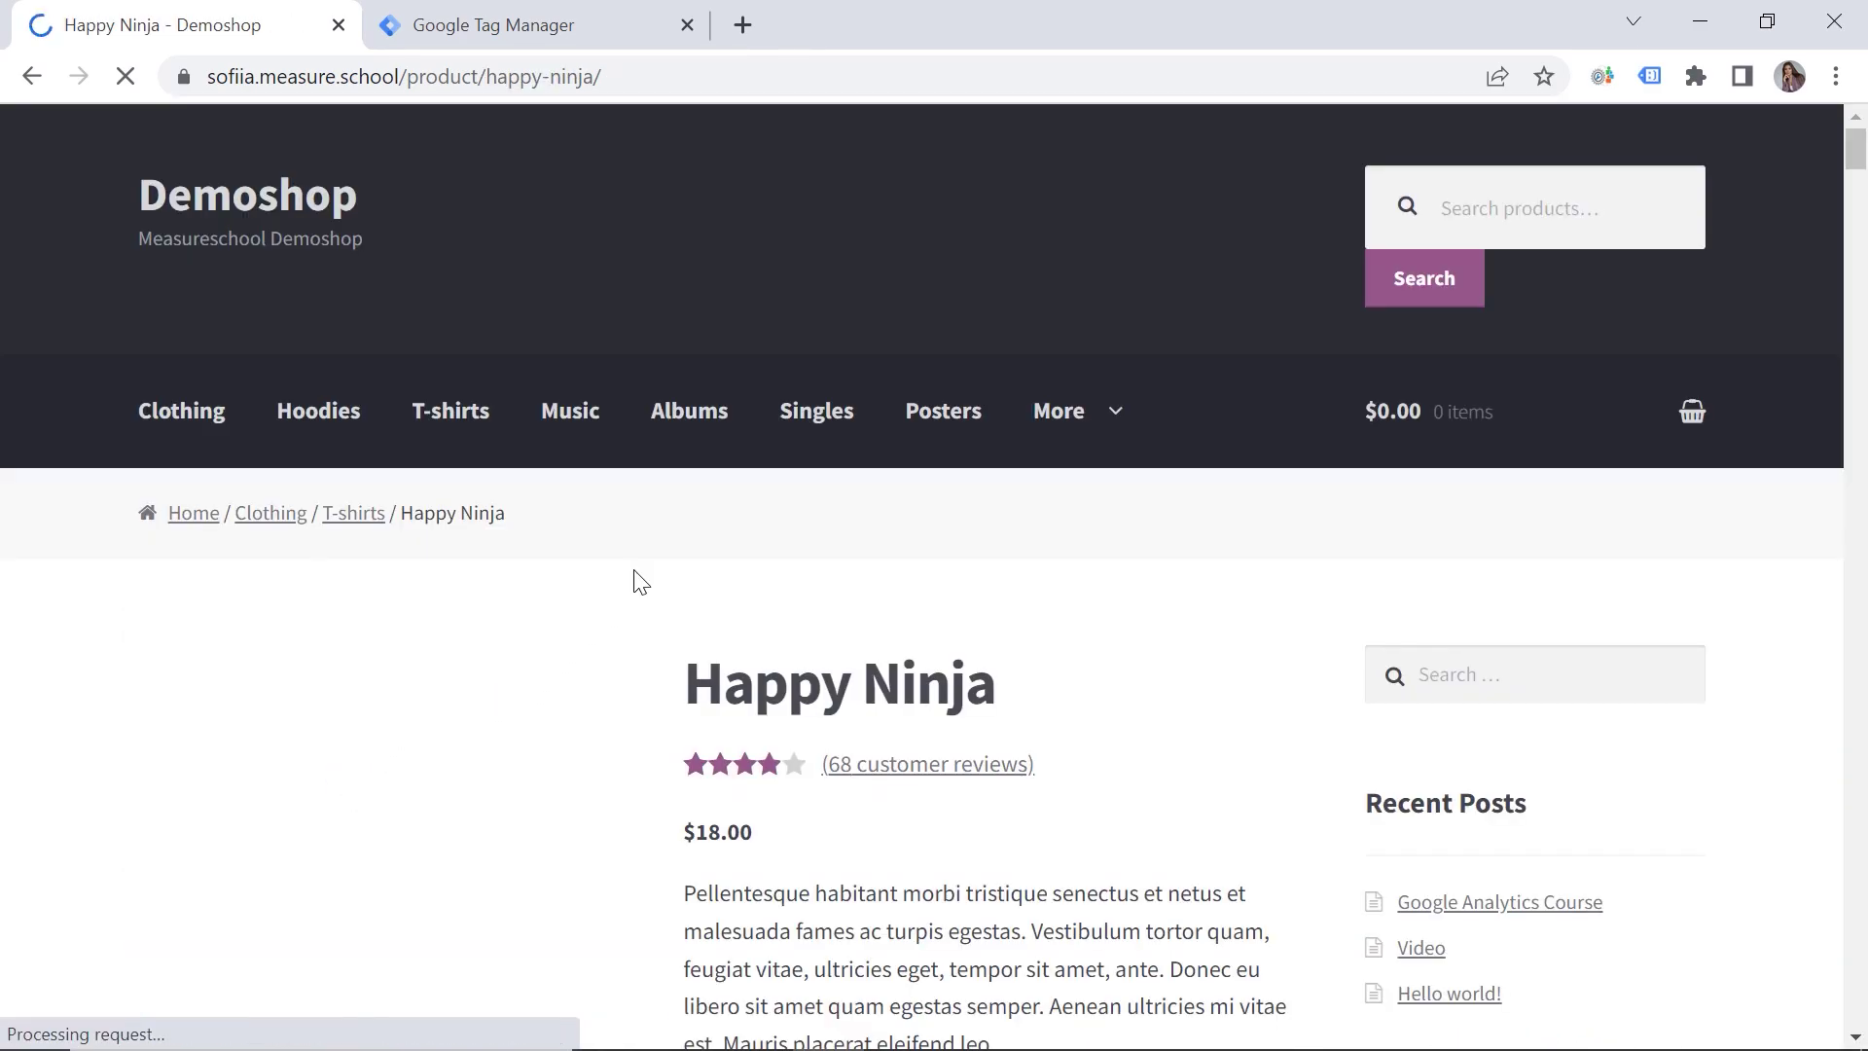
scroll(679, 597, down, 3)
click(1207, 871)
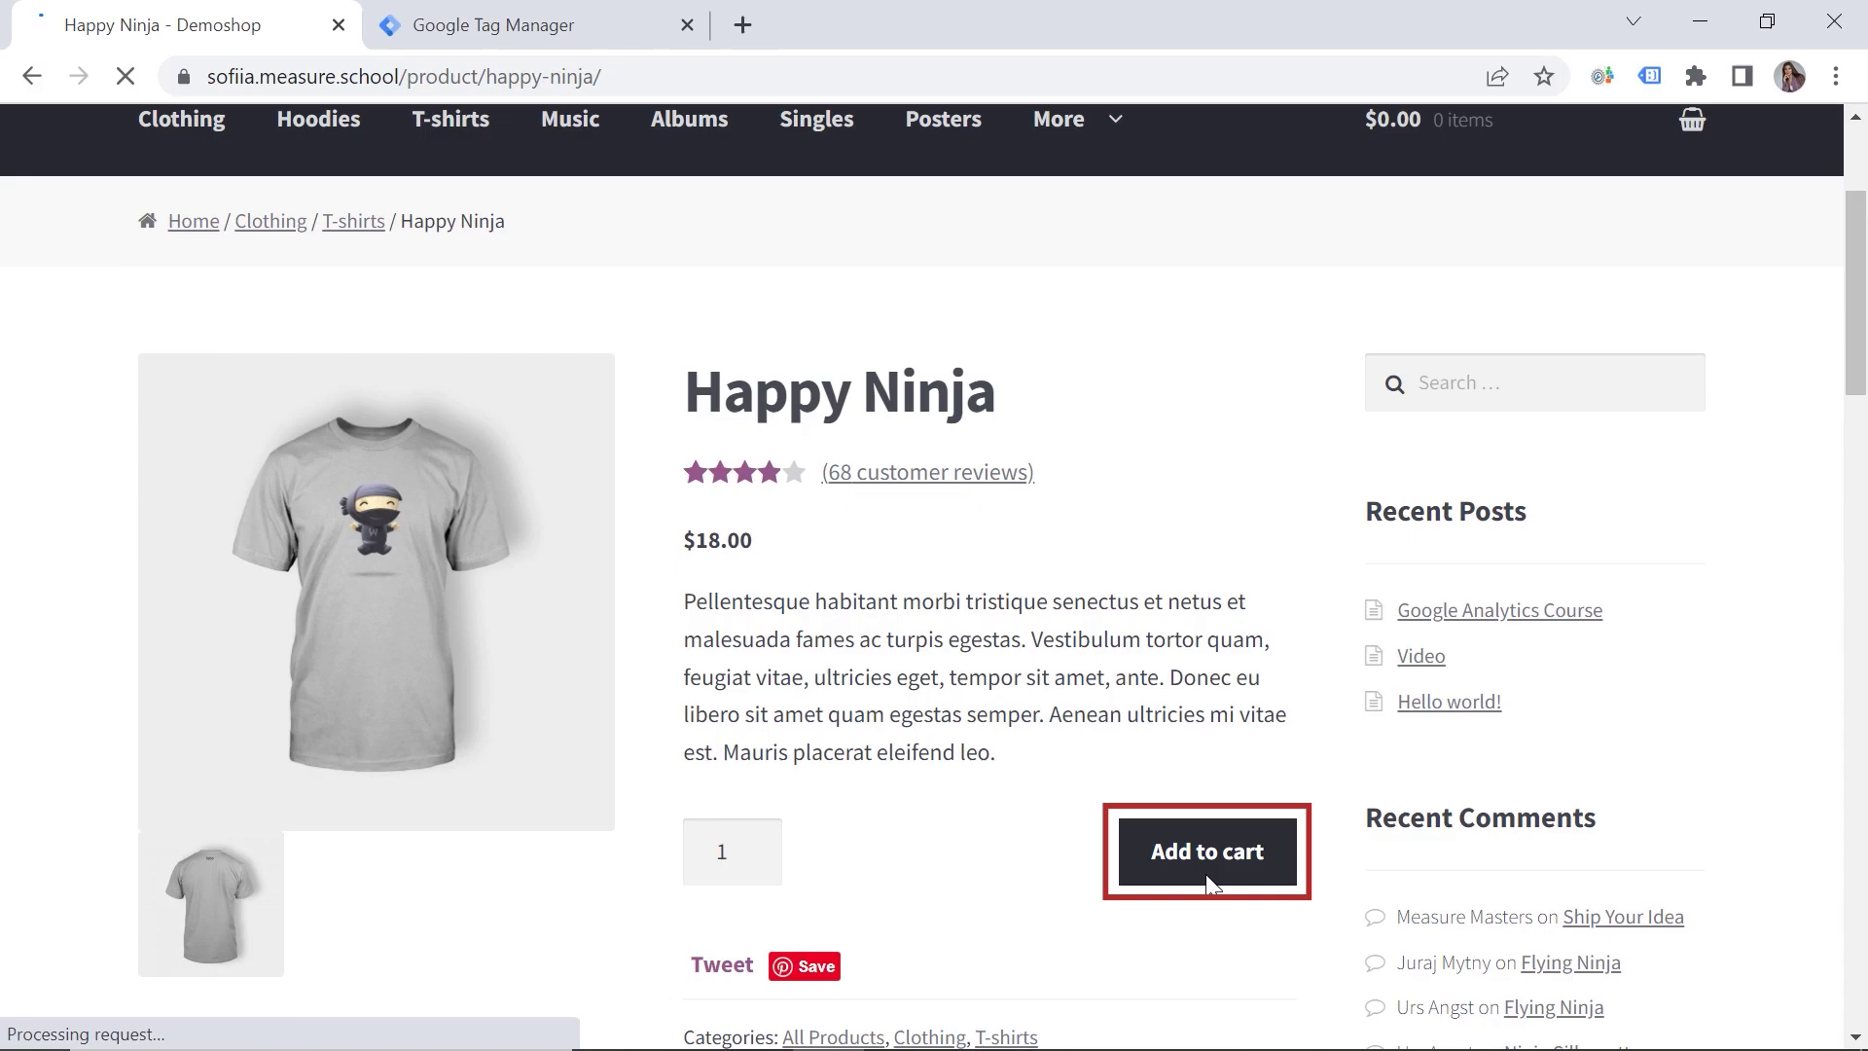
scroll(958, 600, down, 5)
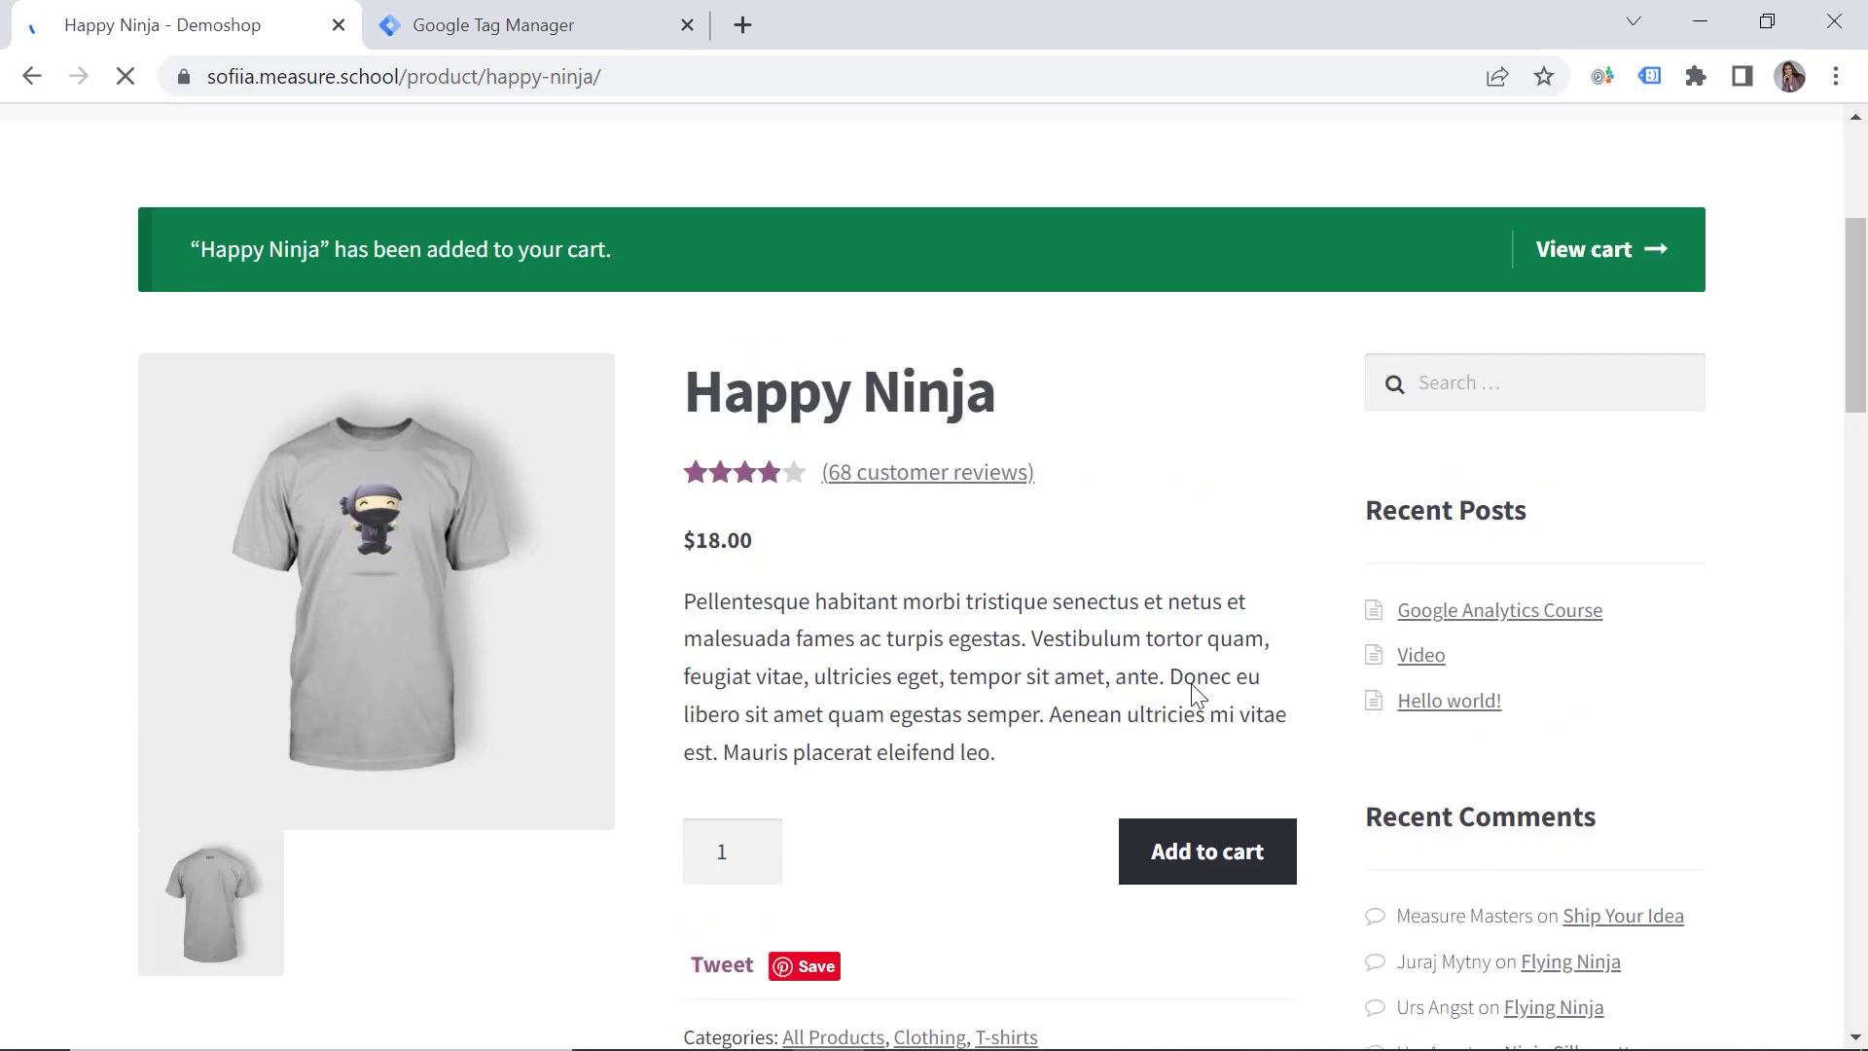
click(1215, 869)
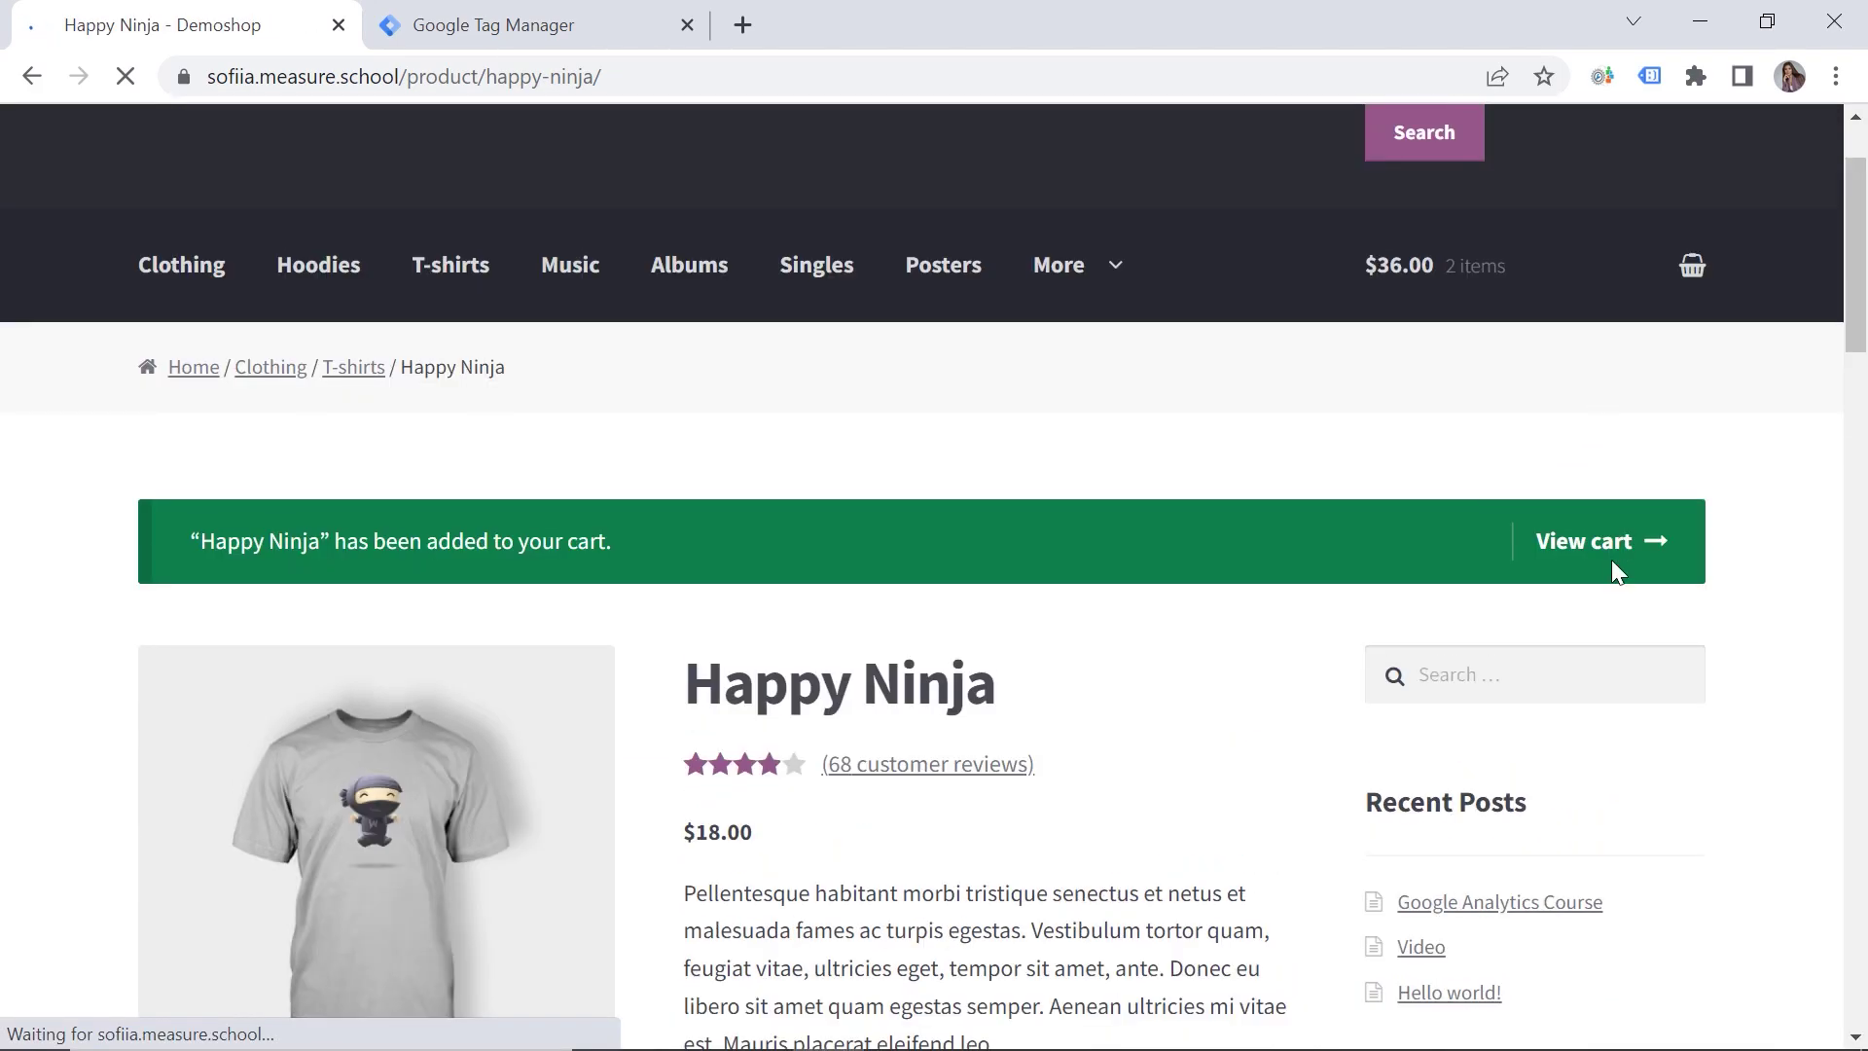
Step: Go from the cart to checkout and select the $40.99 total
click(1612, 564)
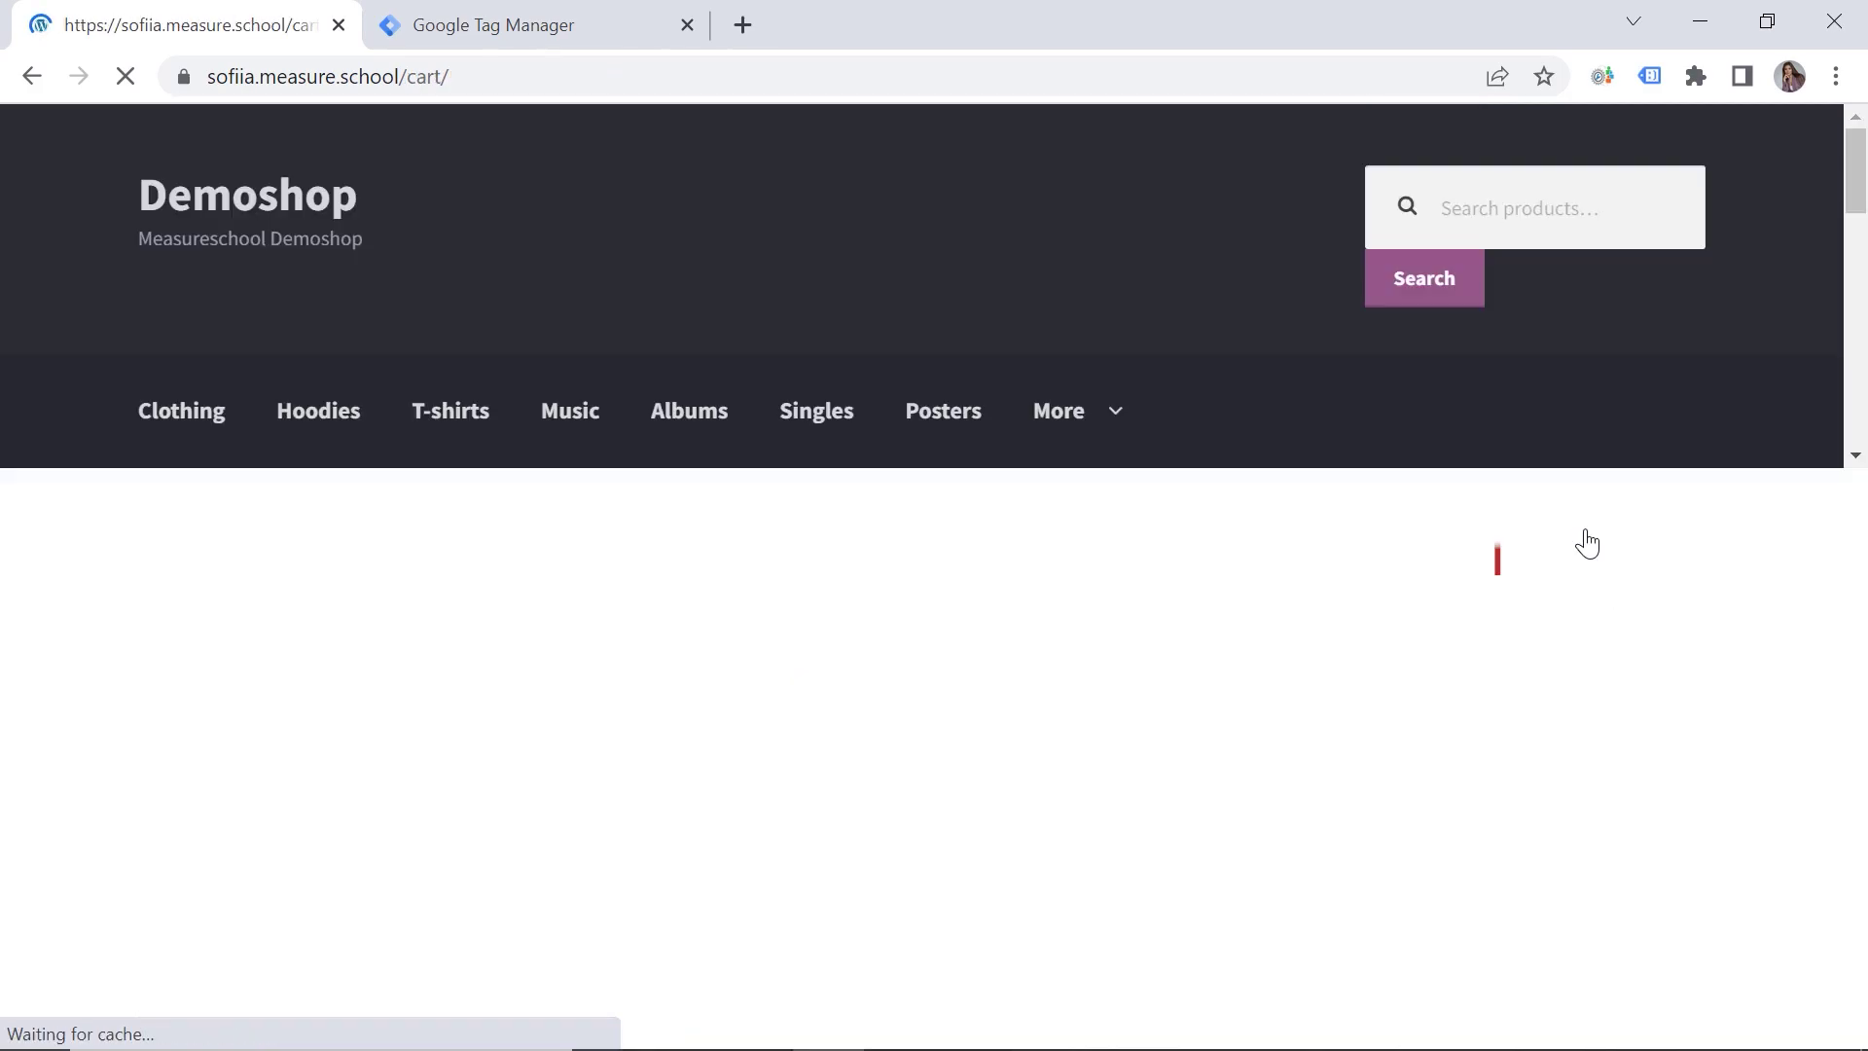
scroll(997, 501, down, 7)
click(1245, 924)
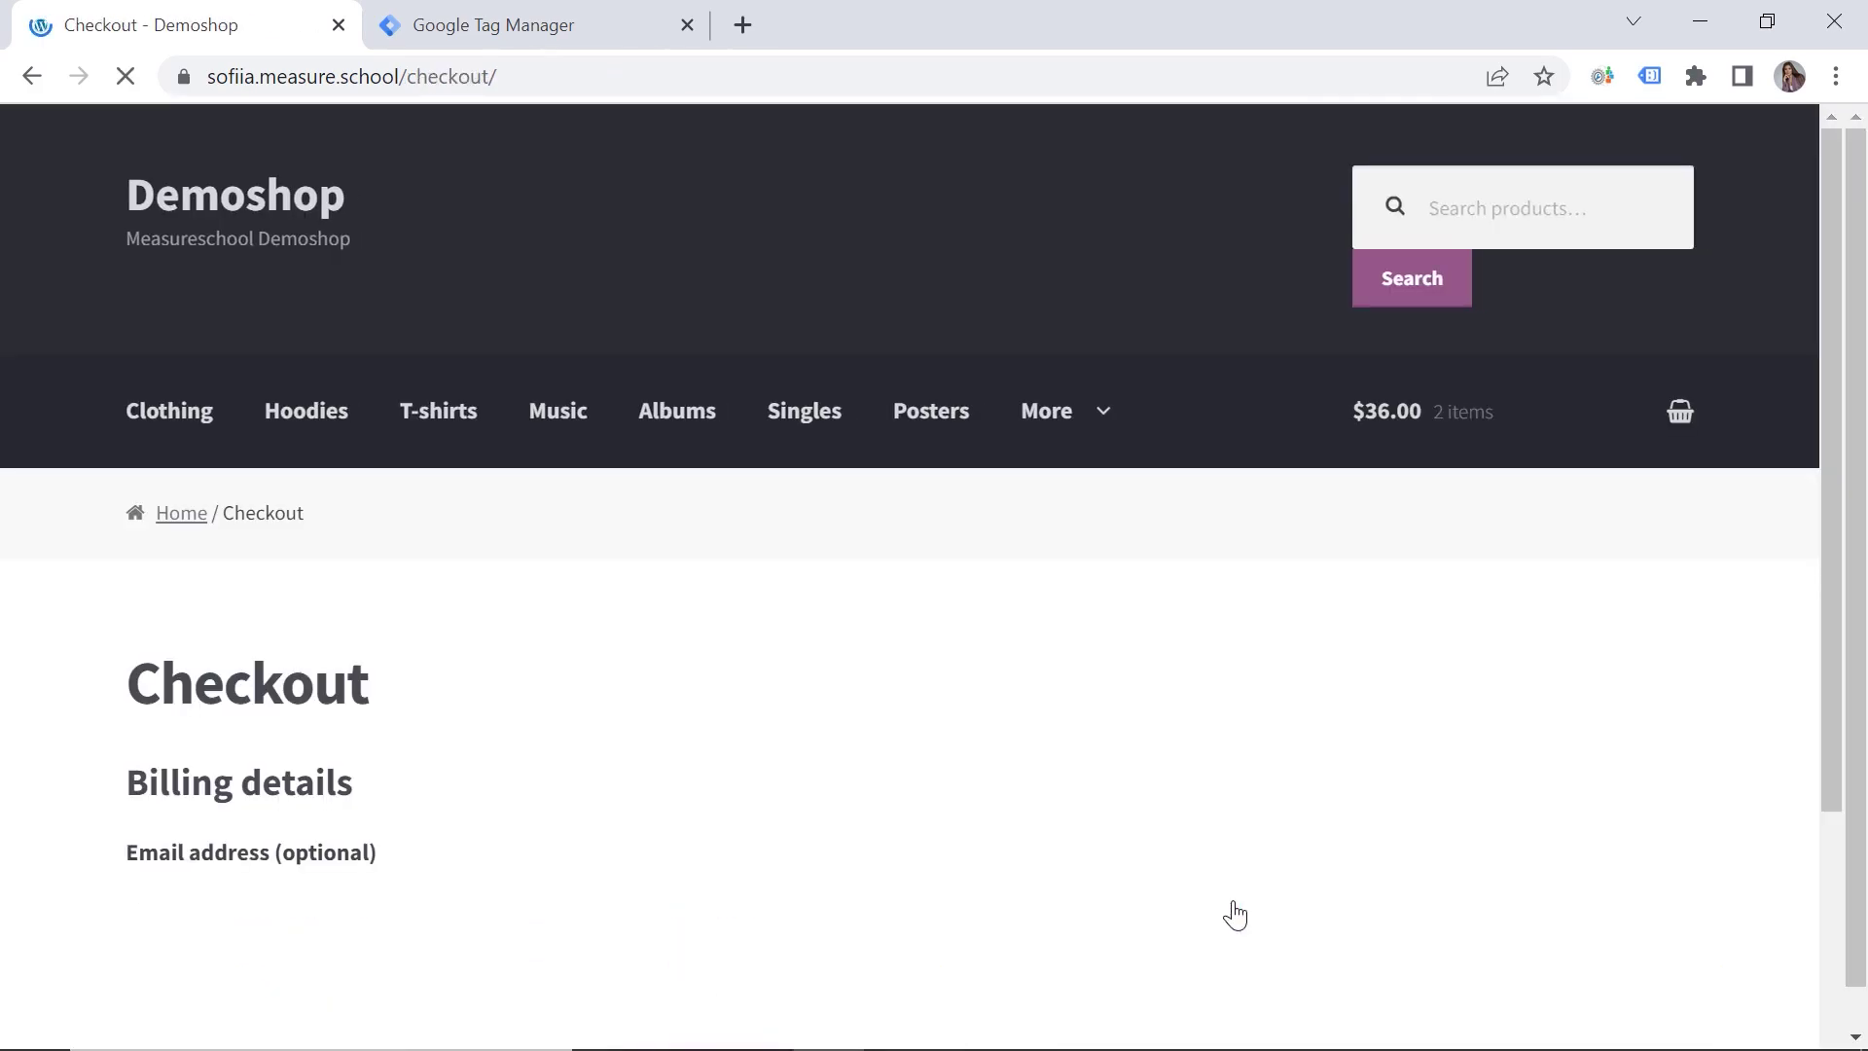
scroll(1246, 797, down, 4)
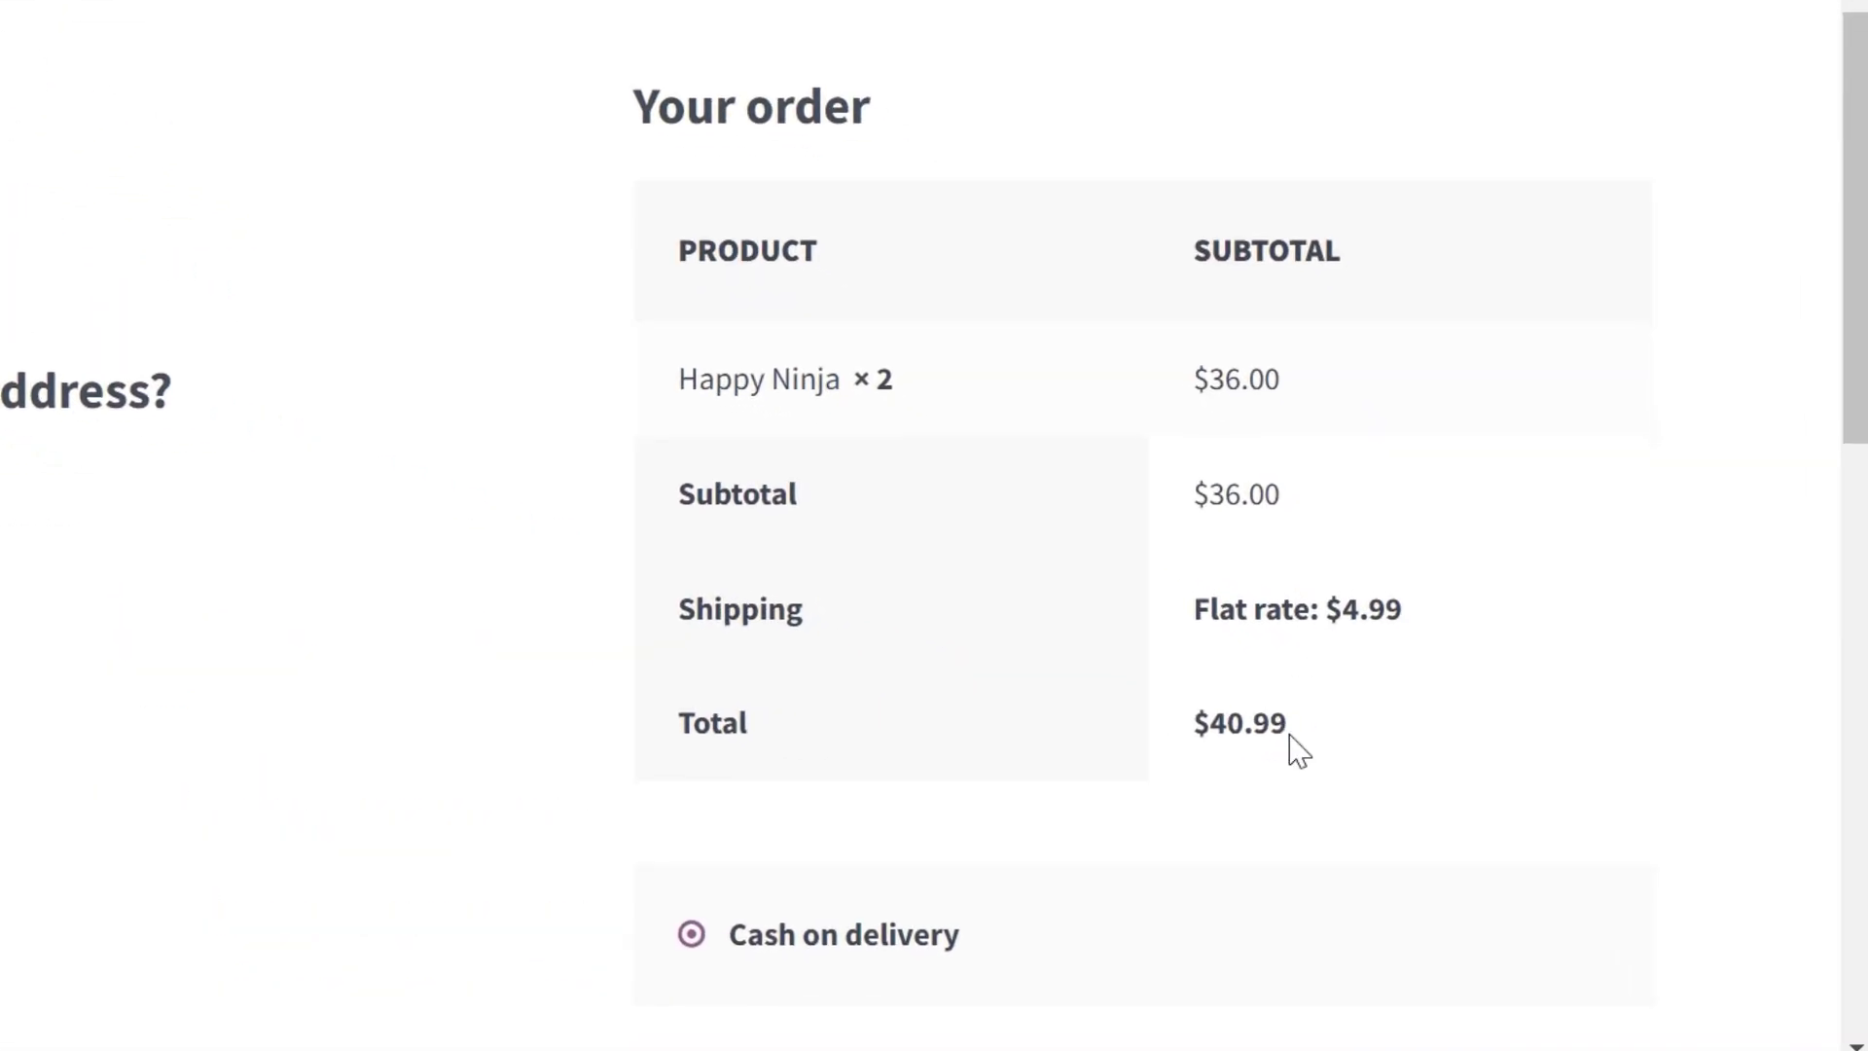
drag(1434, 795, 1388, 802)
drag(1218, 728, 1038, 725)
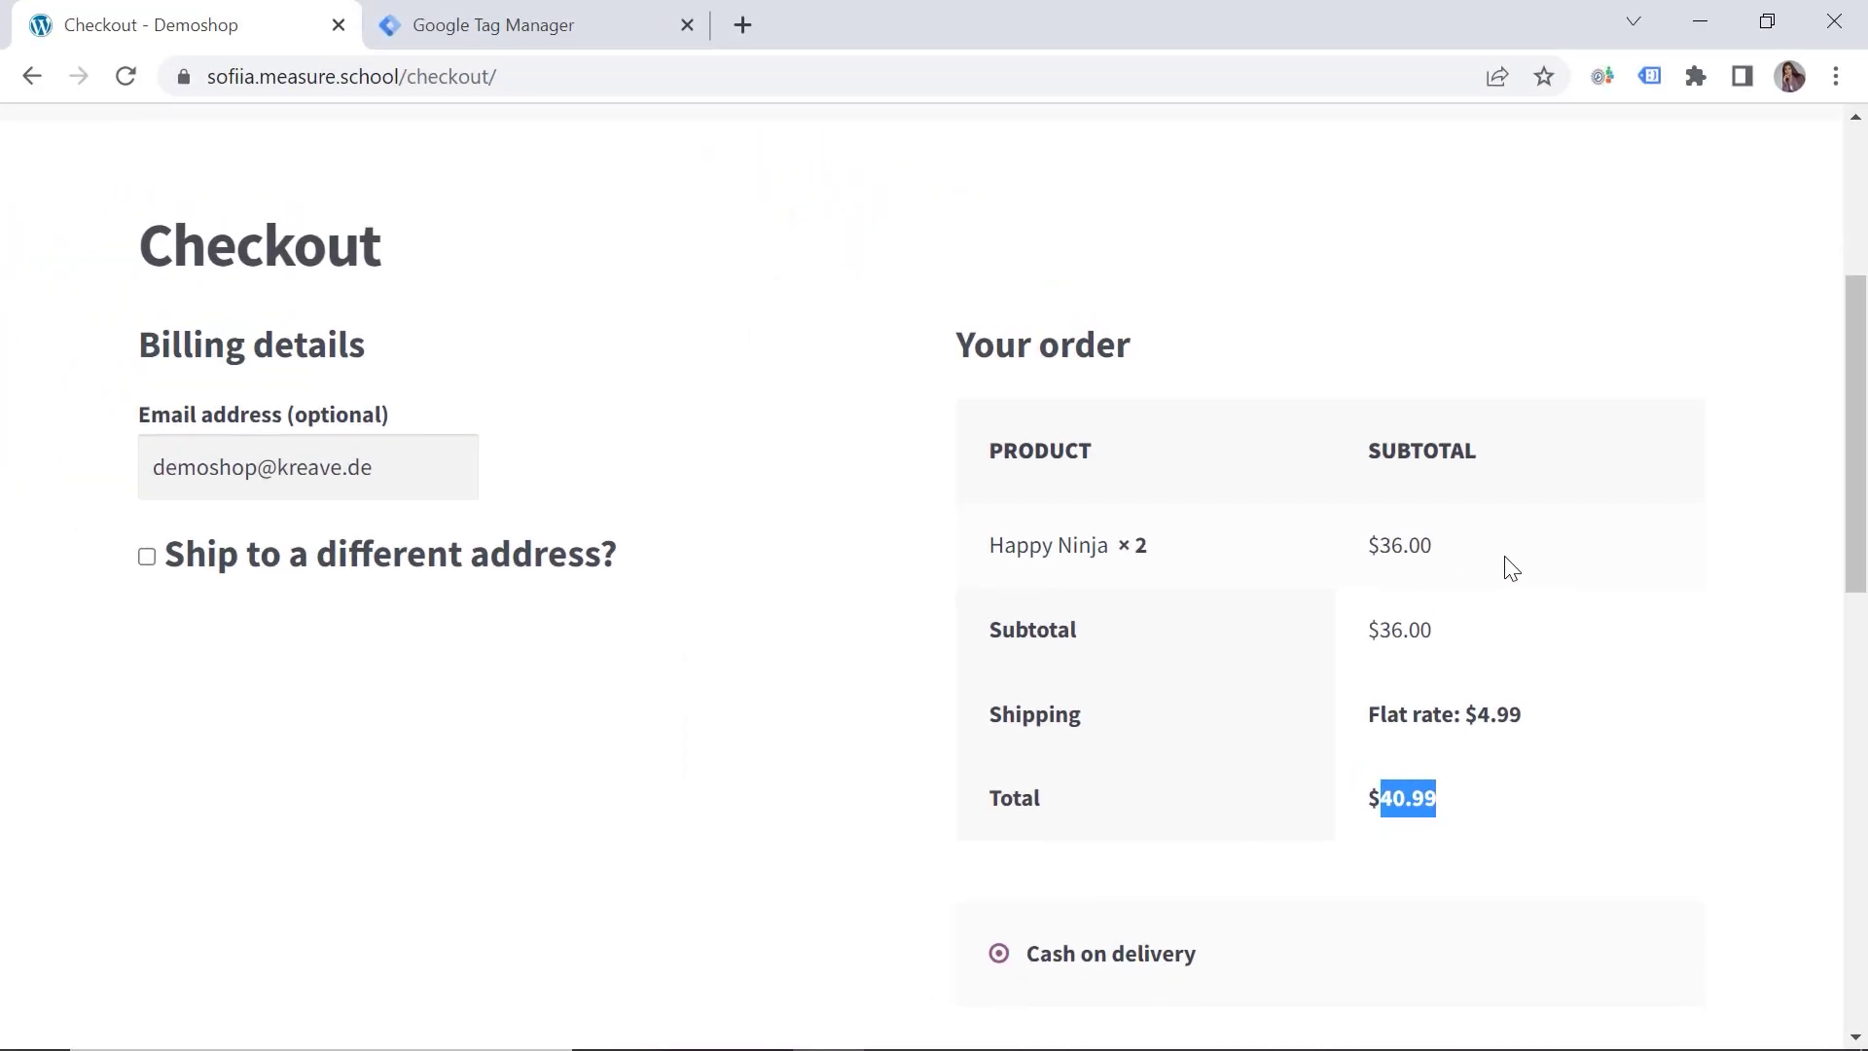
Step: In the checkout page's DevTools console, generate code capturing the marked total price
right_click(1576, 458)
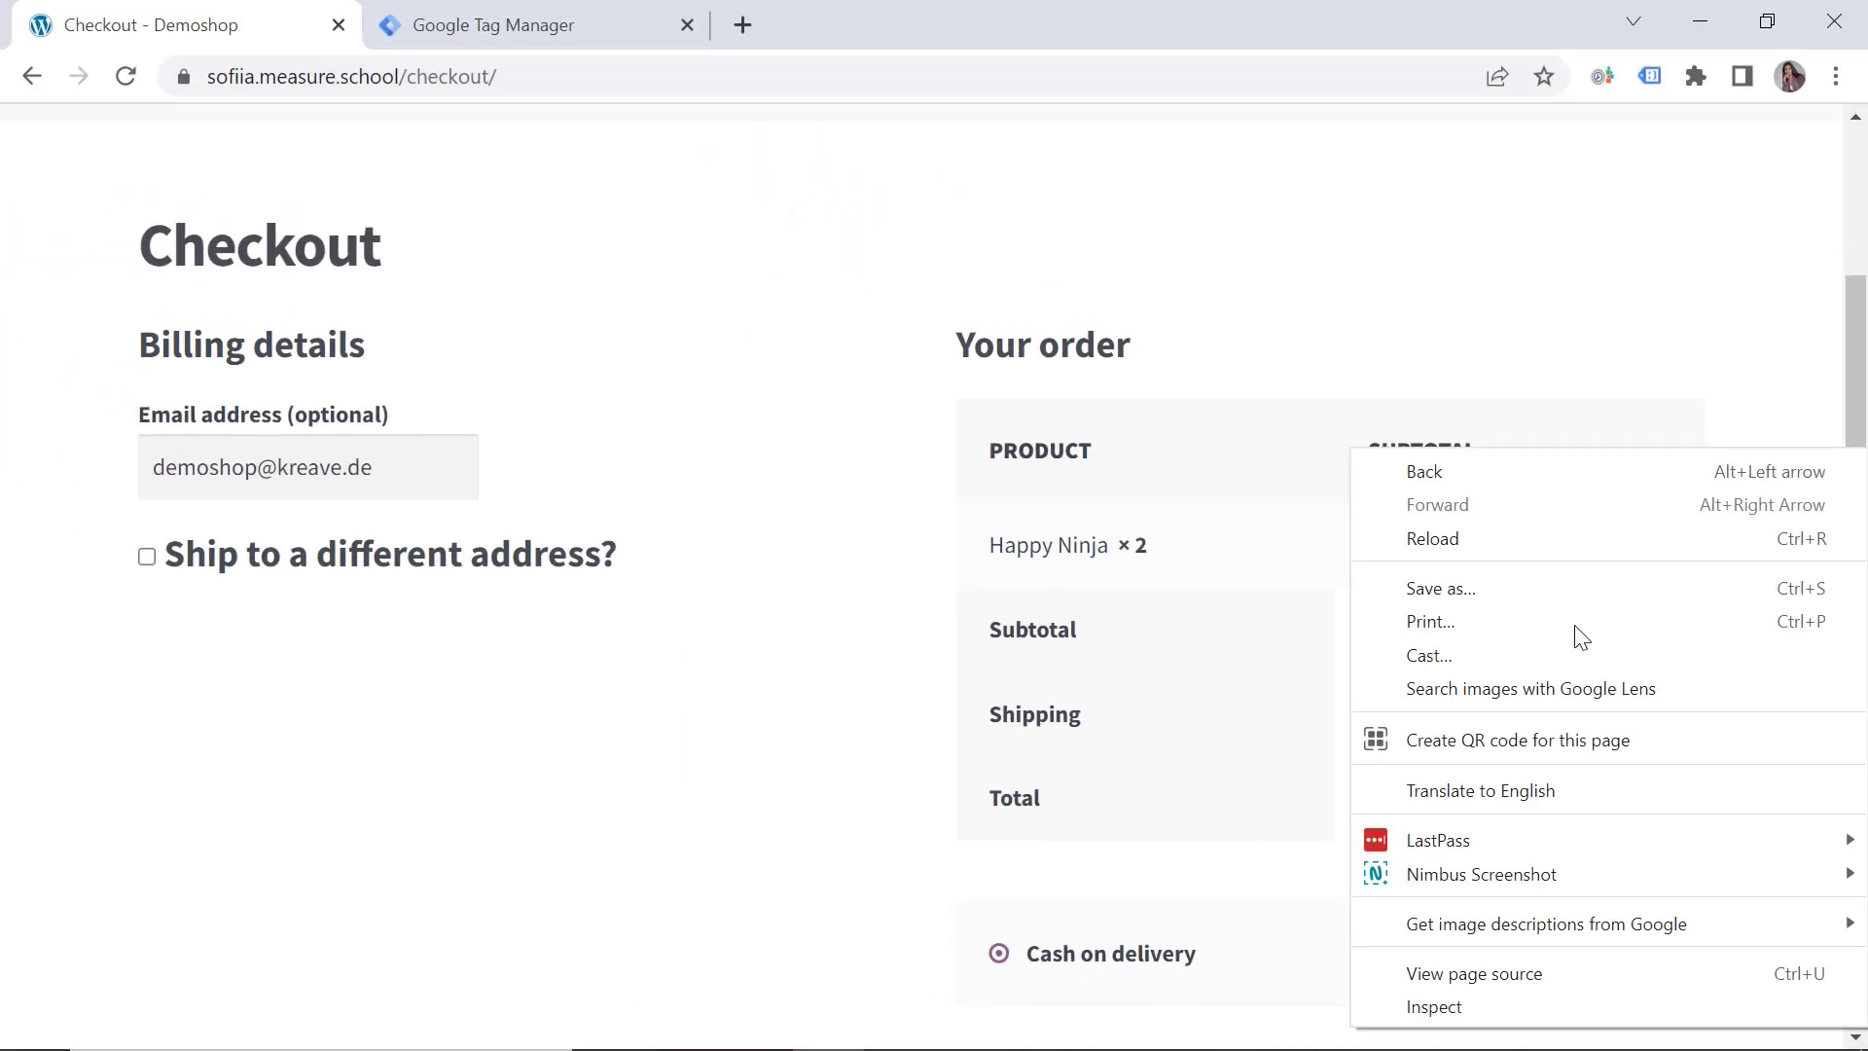
click(1513, 1012)
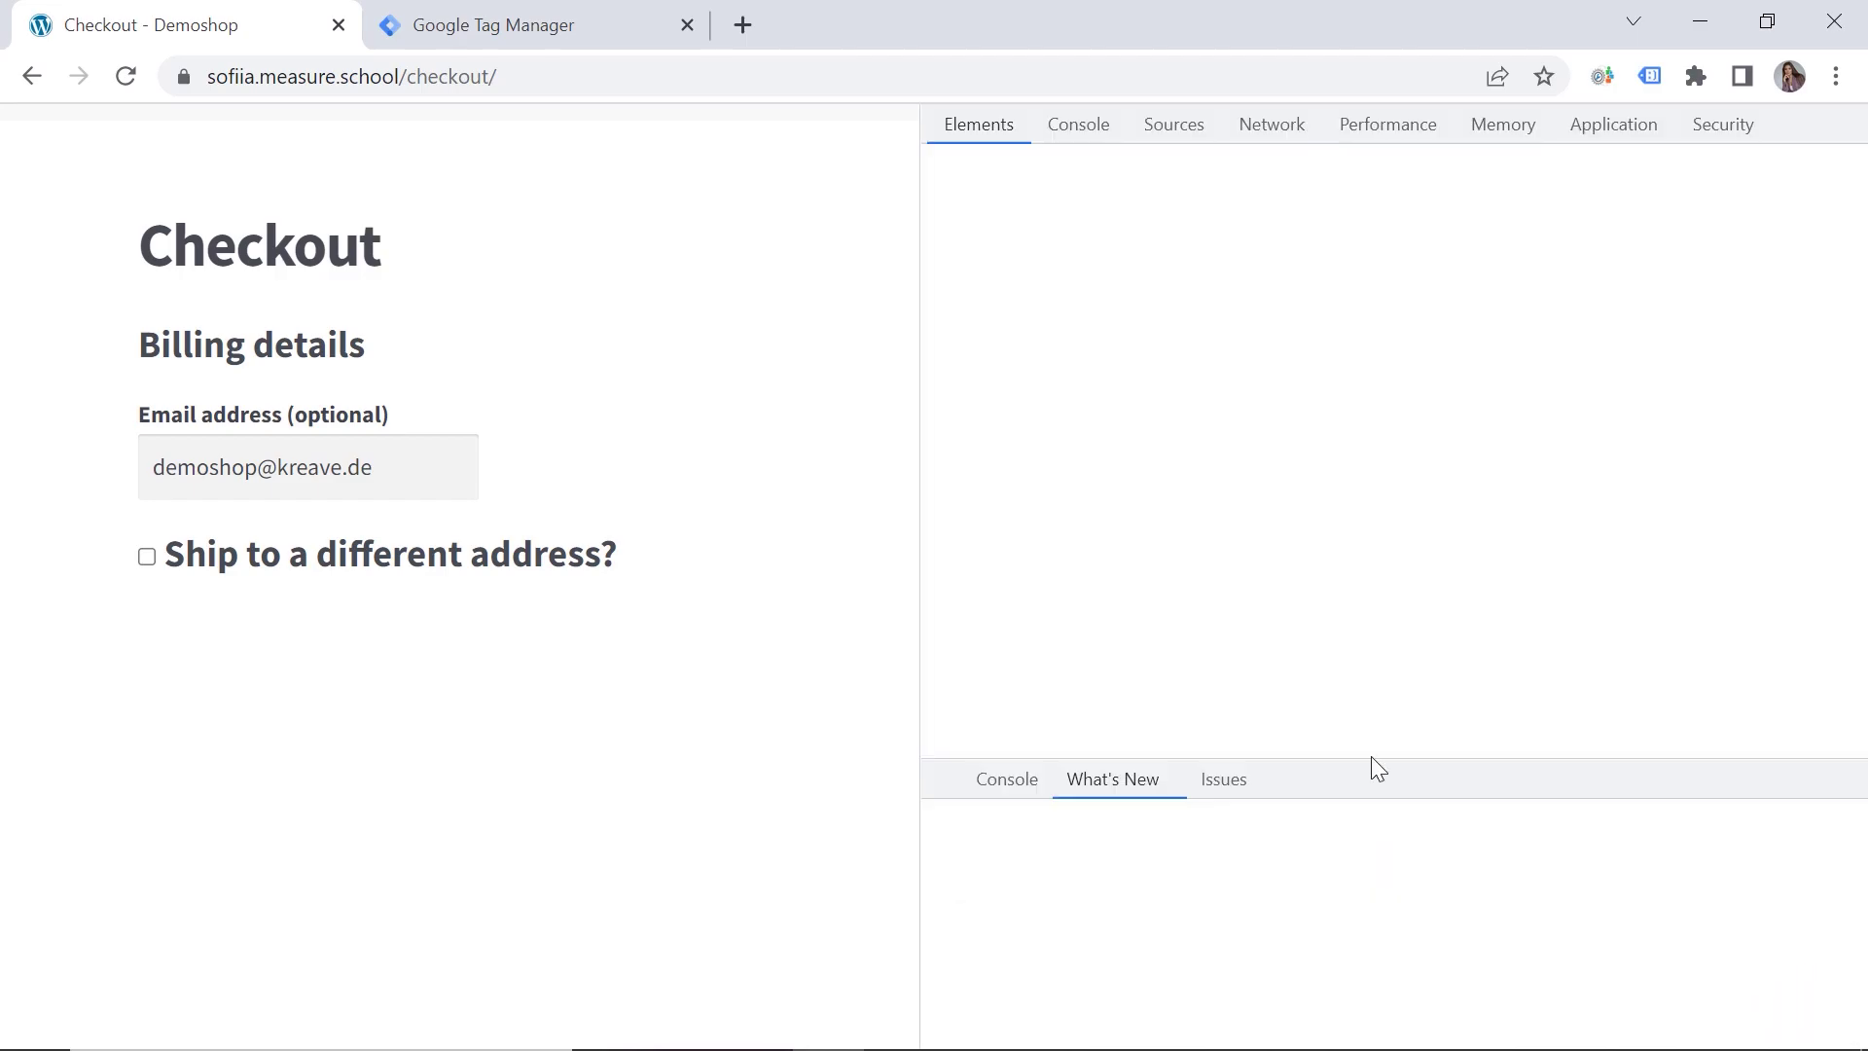
click(1171, 136)
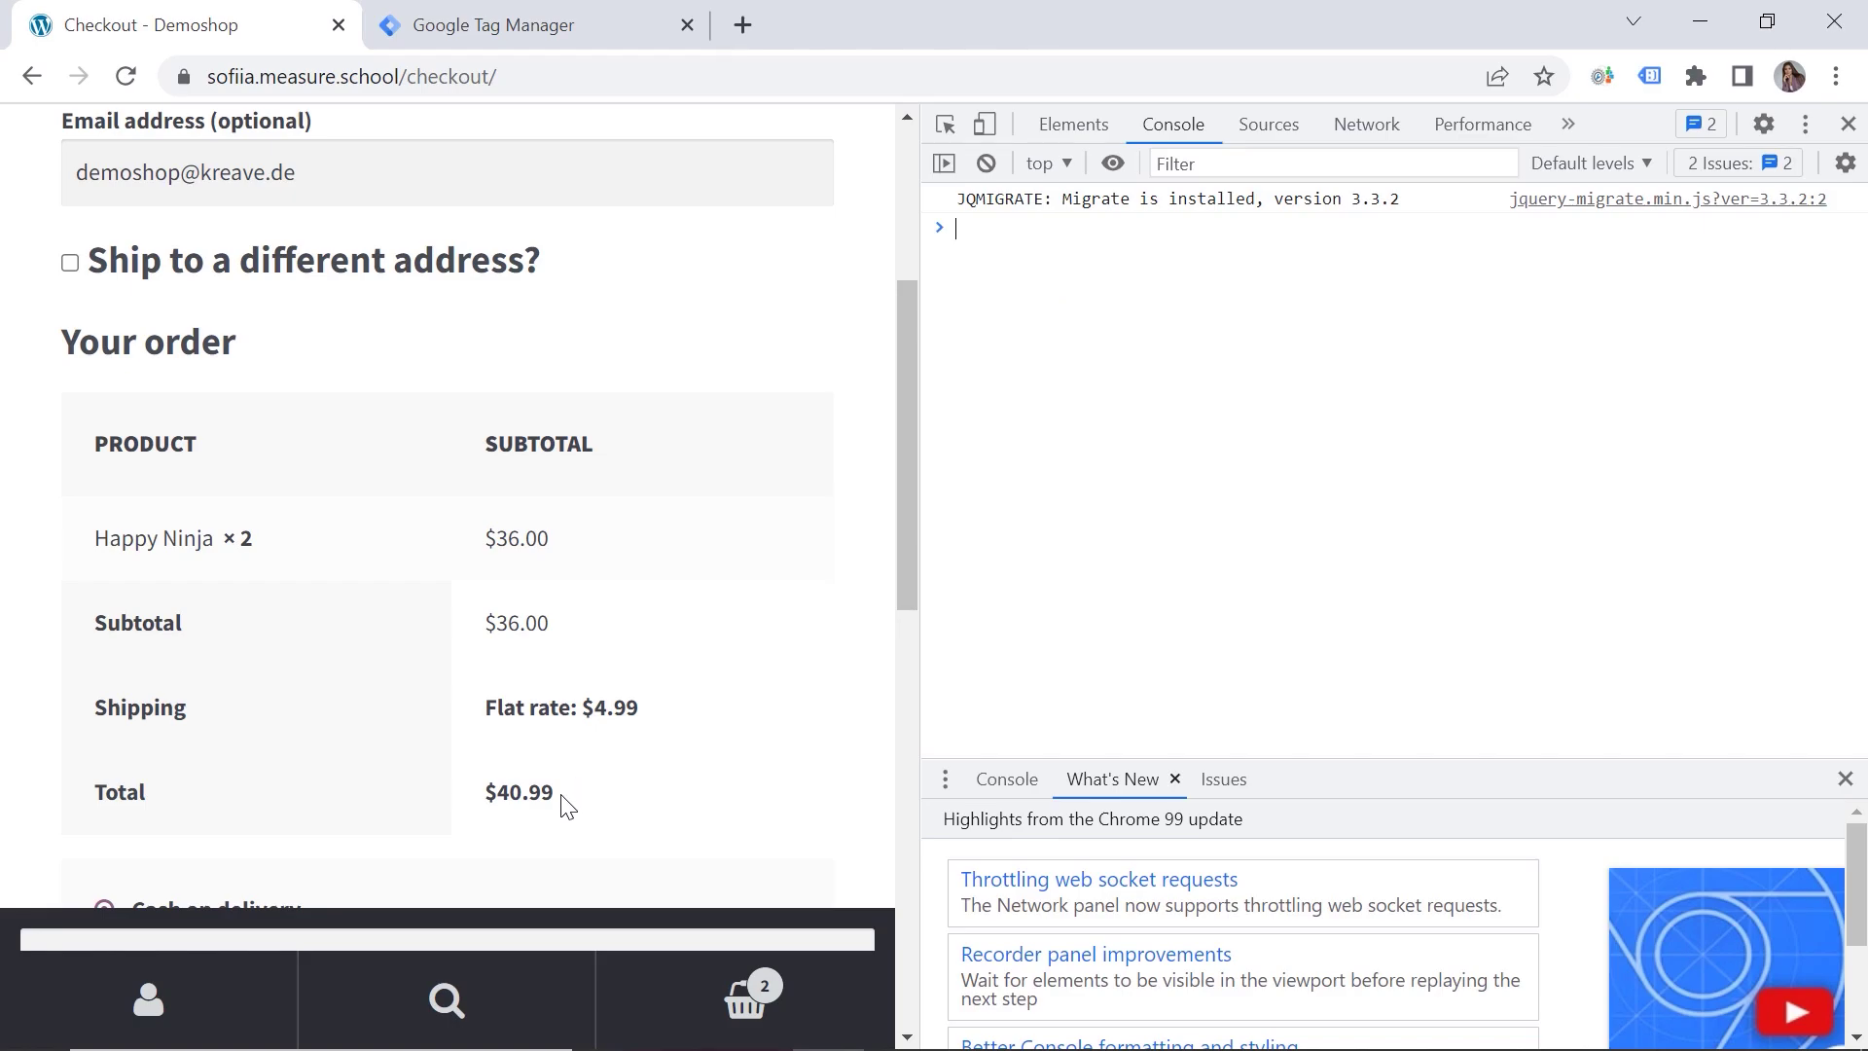
drag(563, 805, 498, 798)
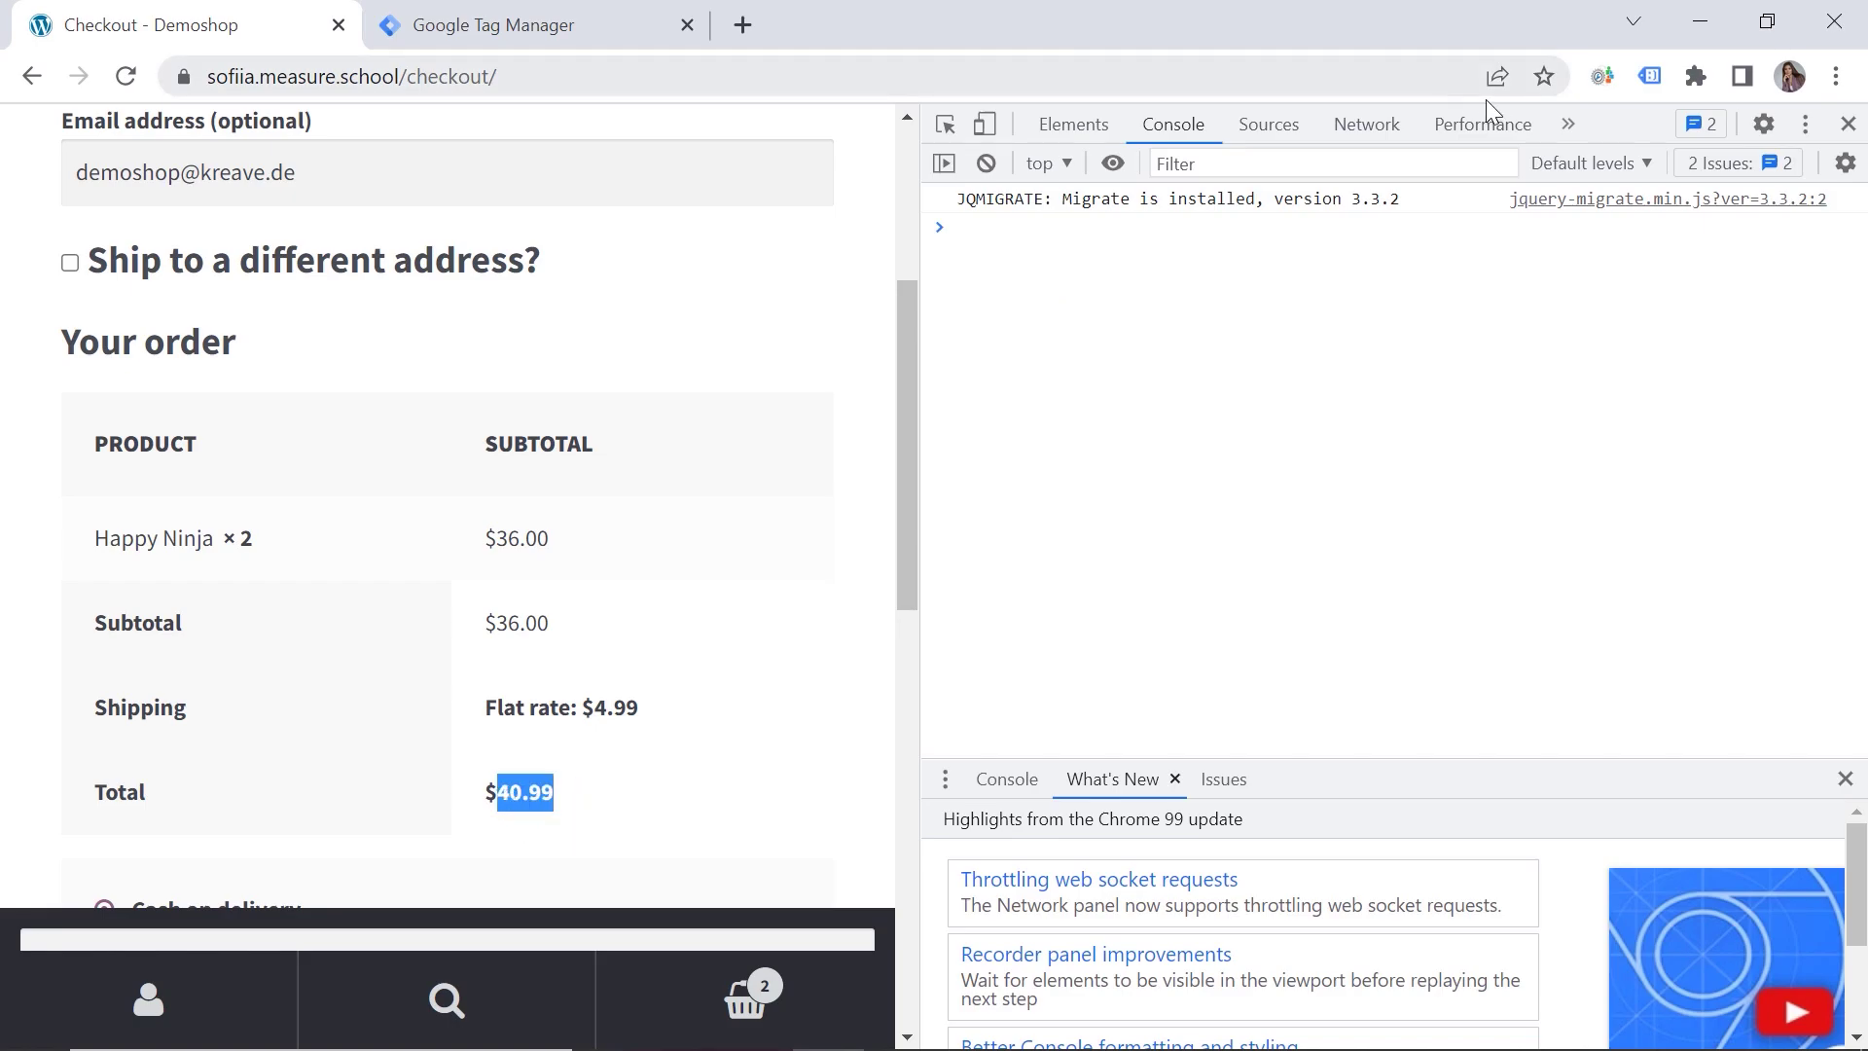
click(1603, 78)
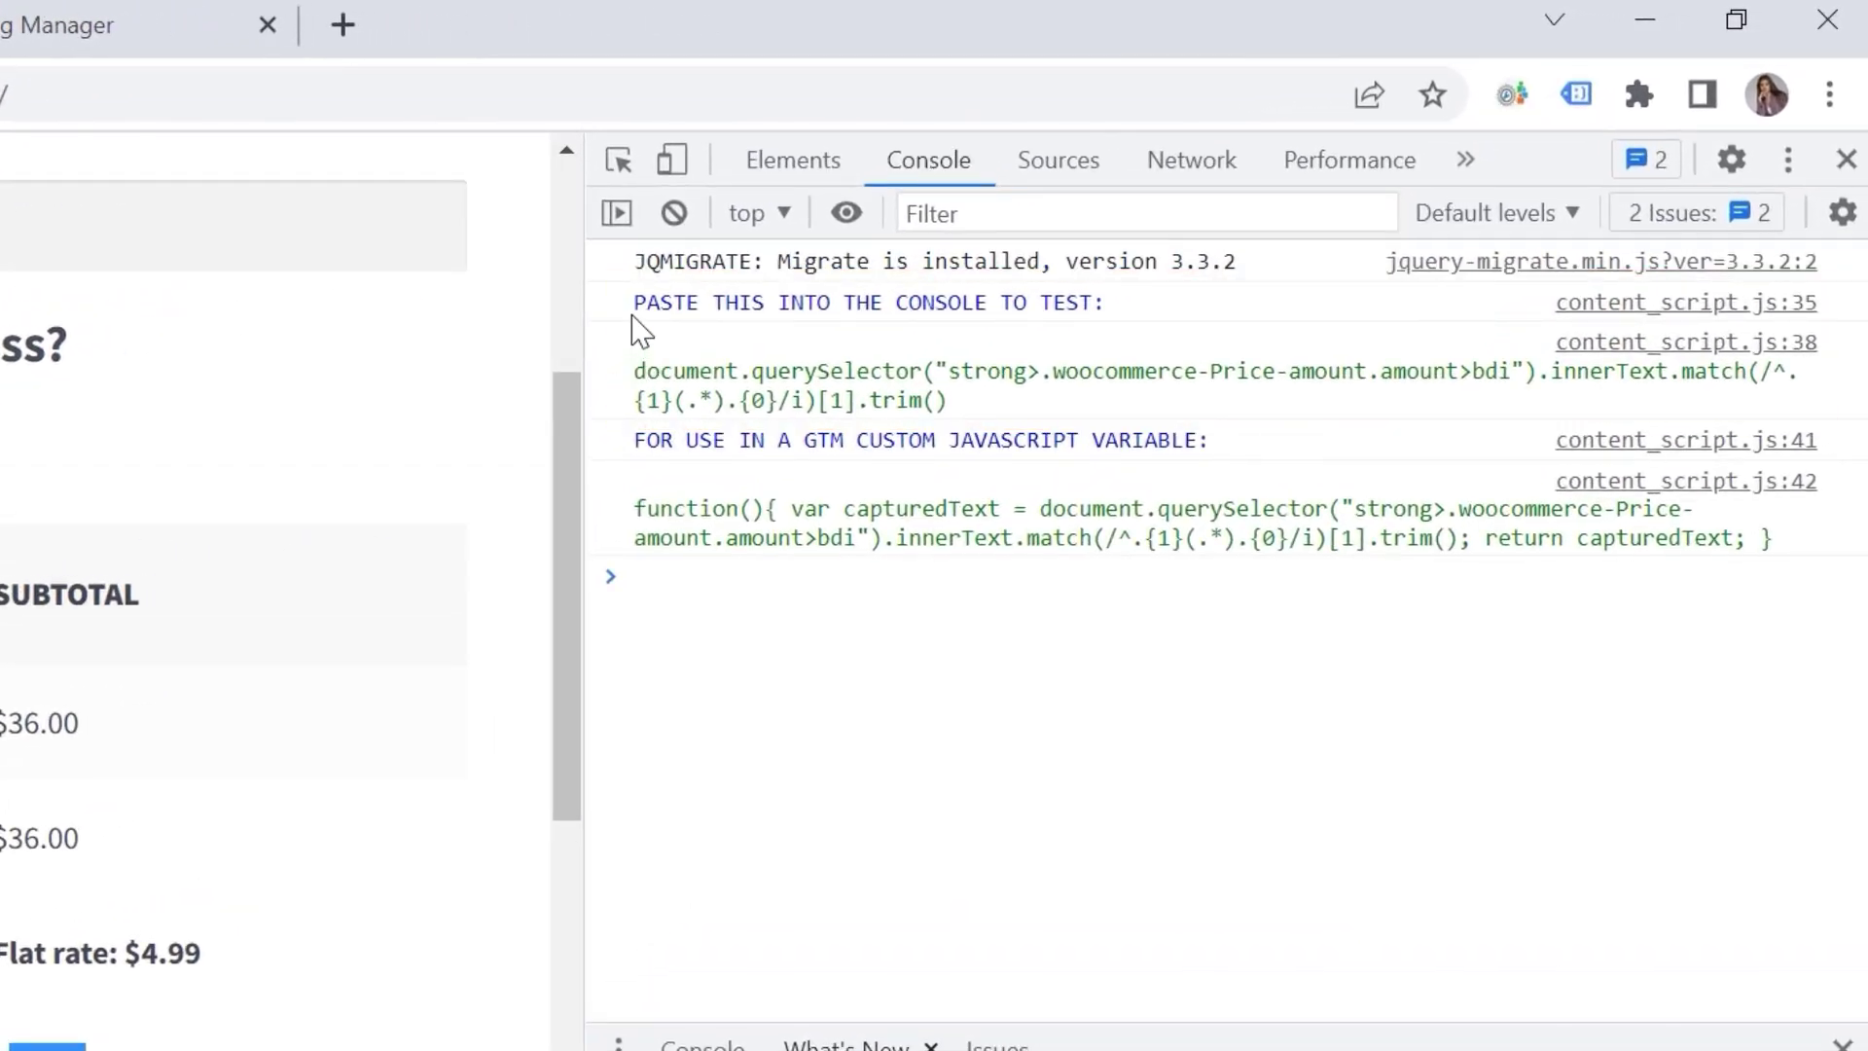
Step: Run the generated test command in the console and confirm it returns 40.99
double_click(646, 371)
triple_click(988, 417)
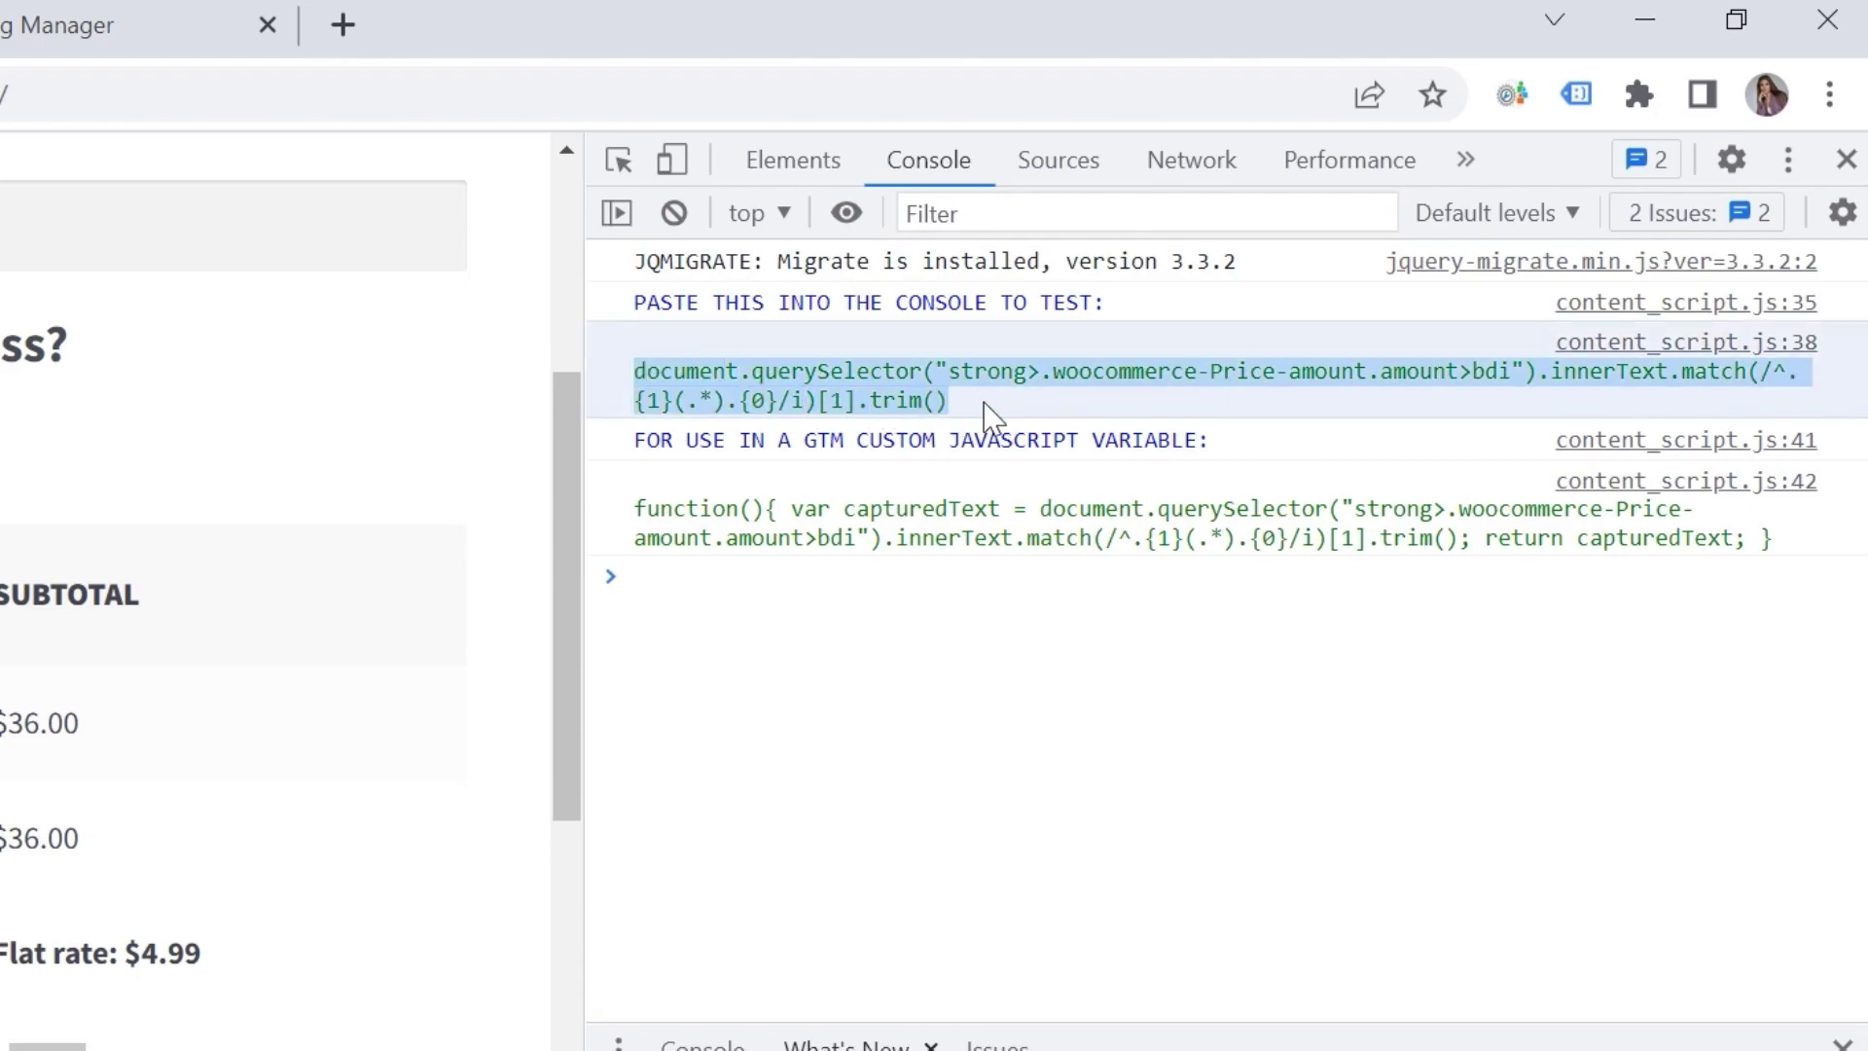
click(730, 592)
text(document.querySelector("strong>.woocommerce-Price-amount.amount>bdi").innerText.match(/^.{1}(.*).{0}/i)[1].trim())
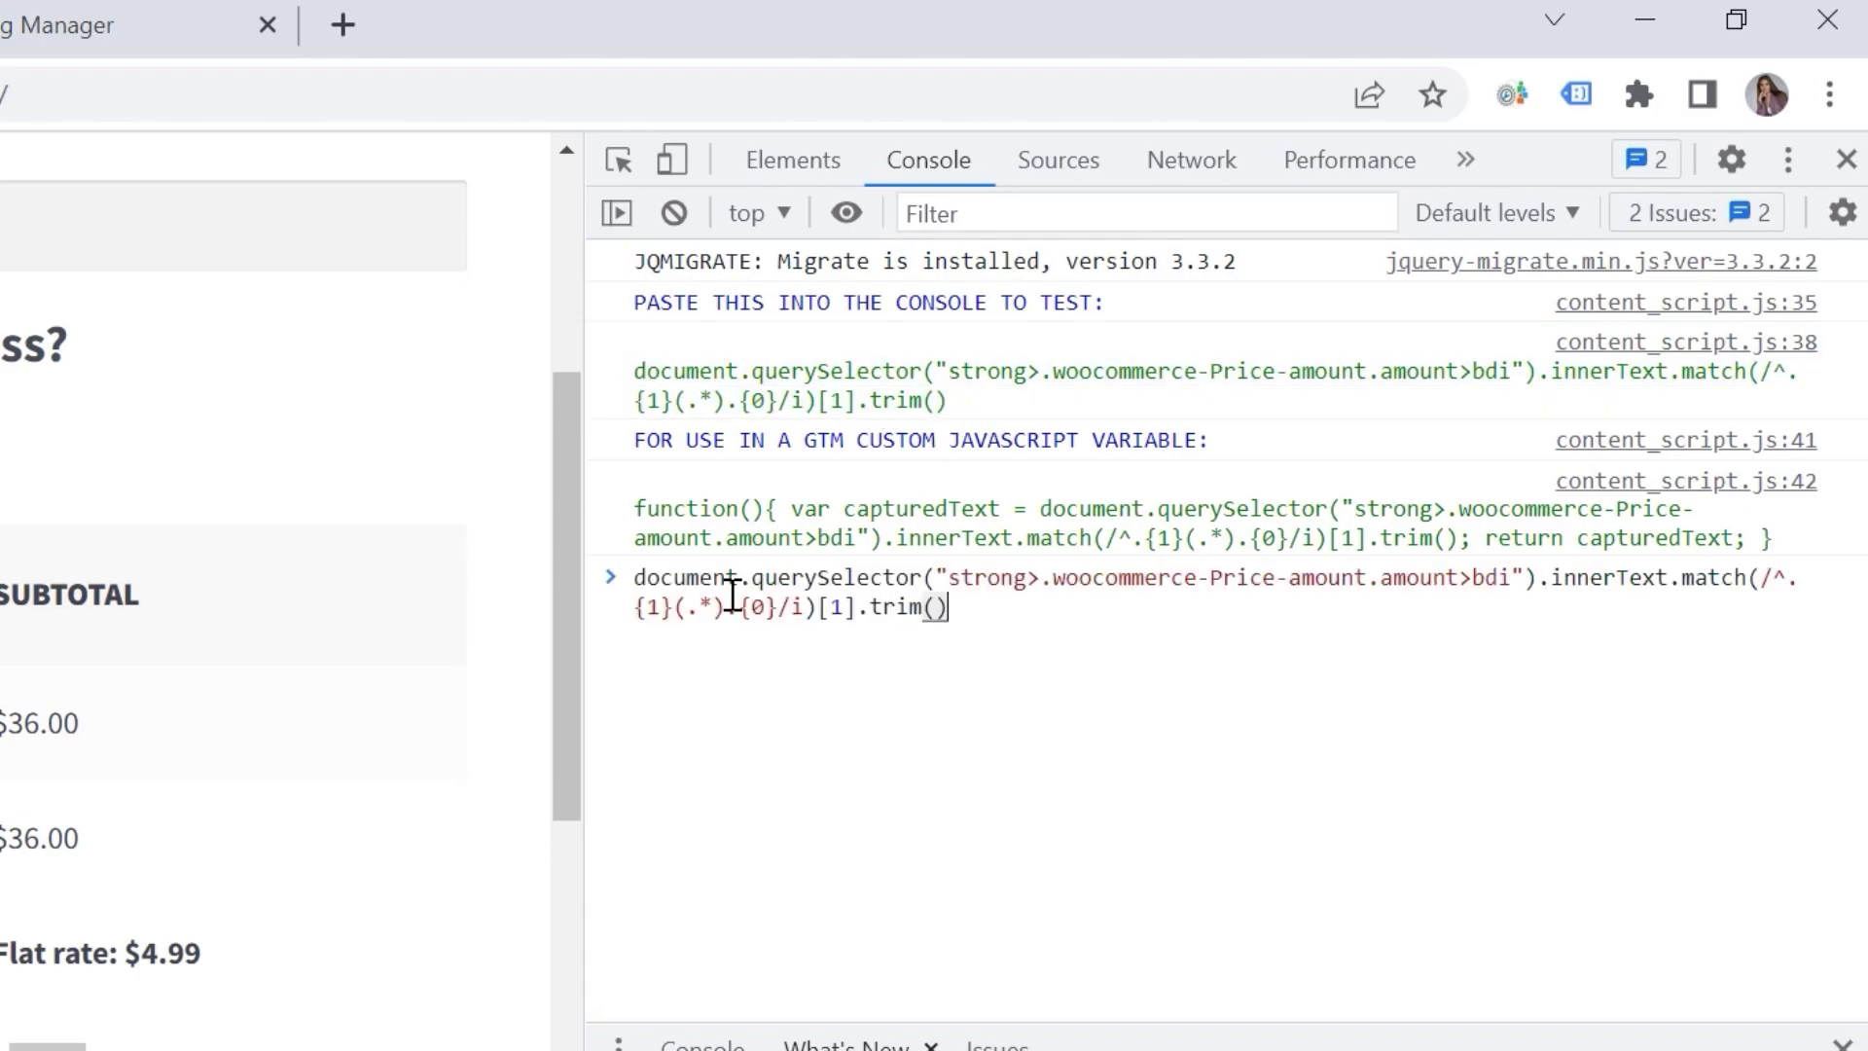
key(Return)
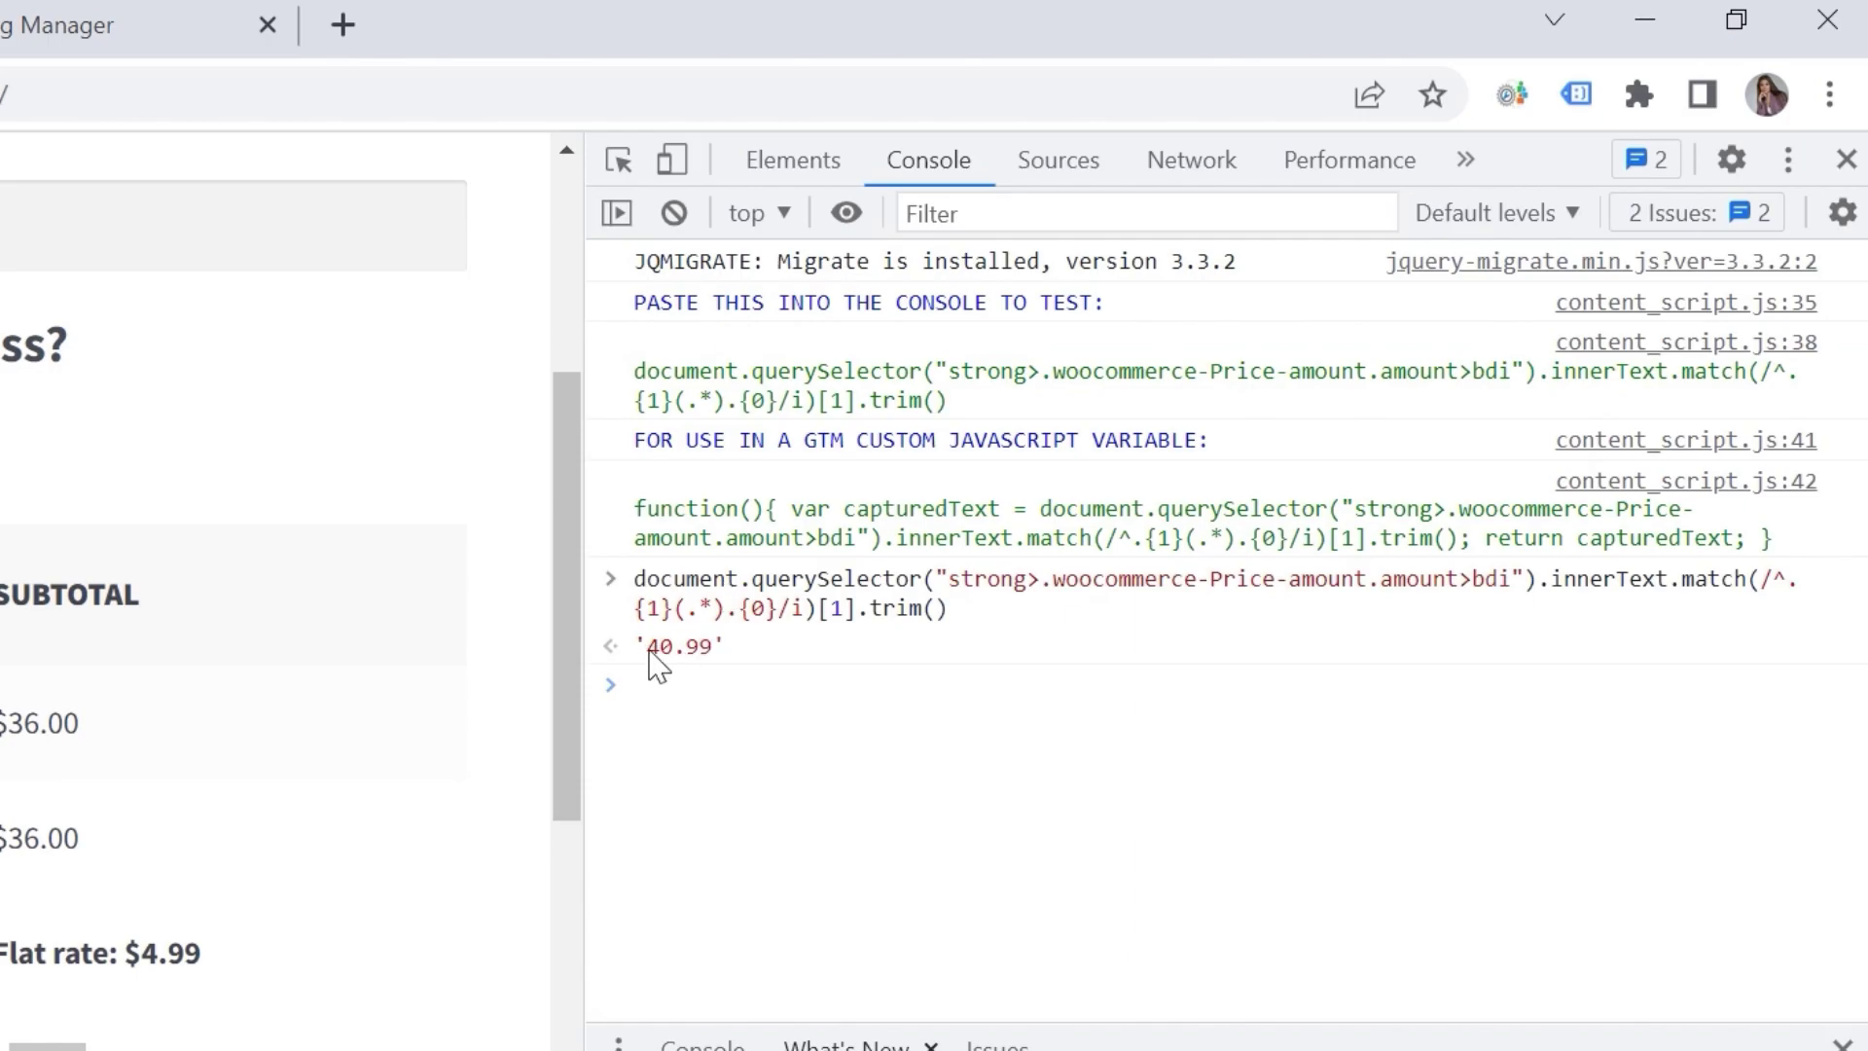
drag(650, 654, 720, 656)
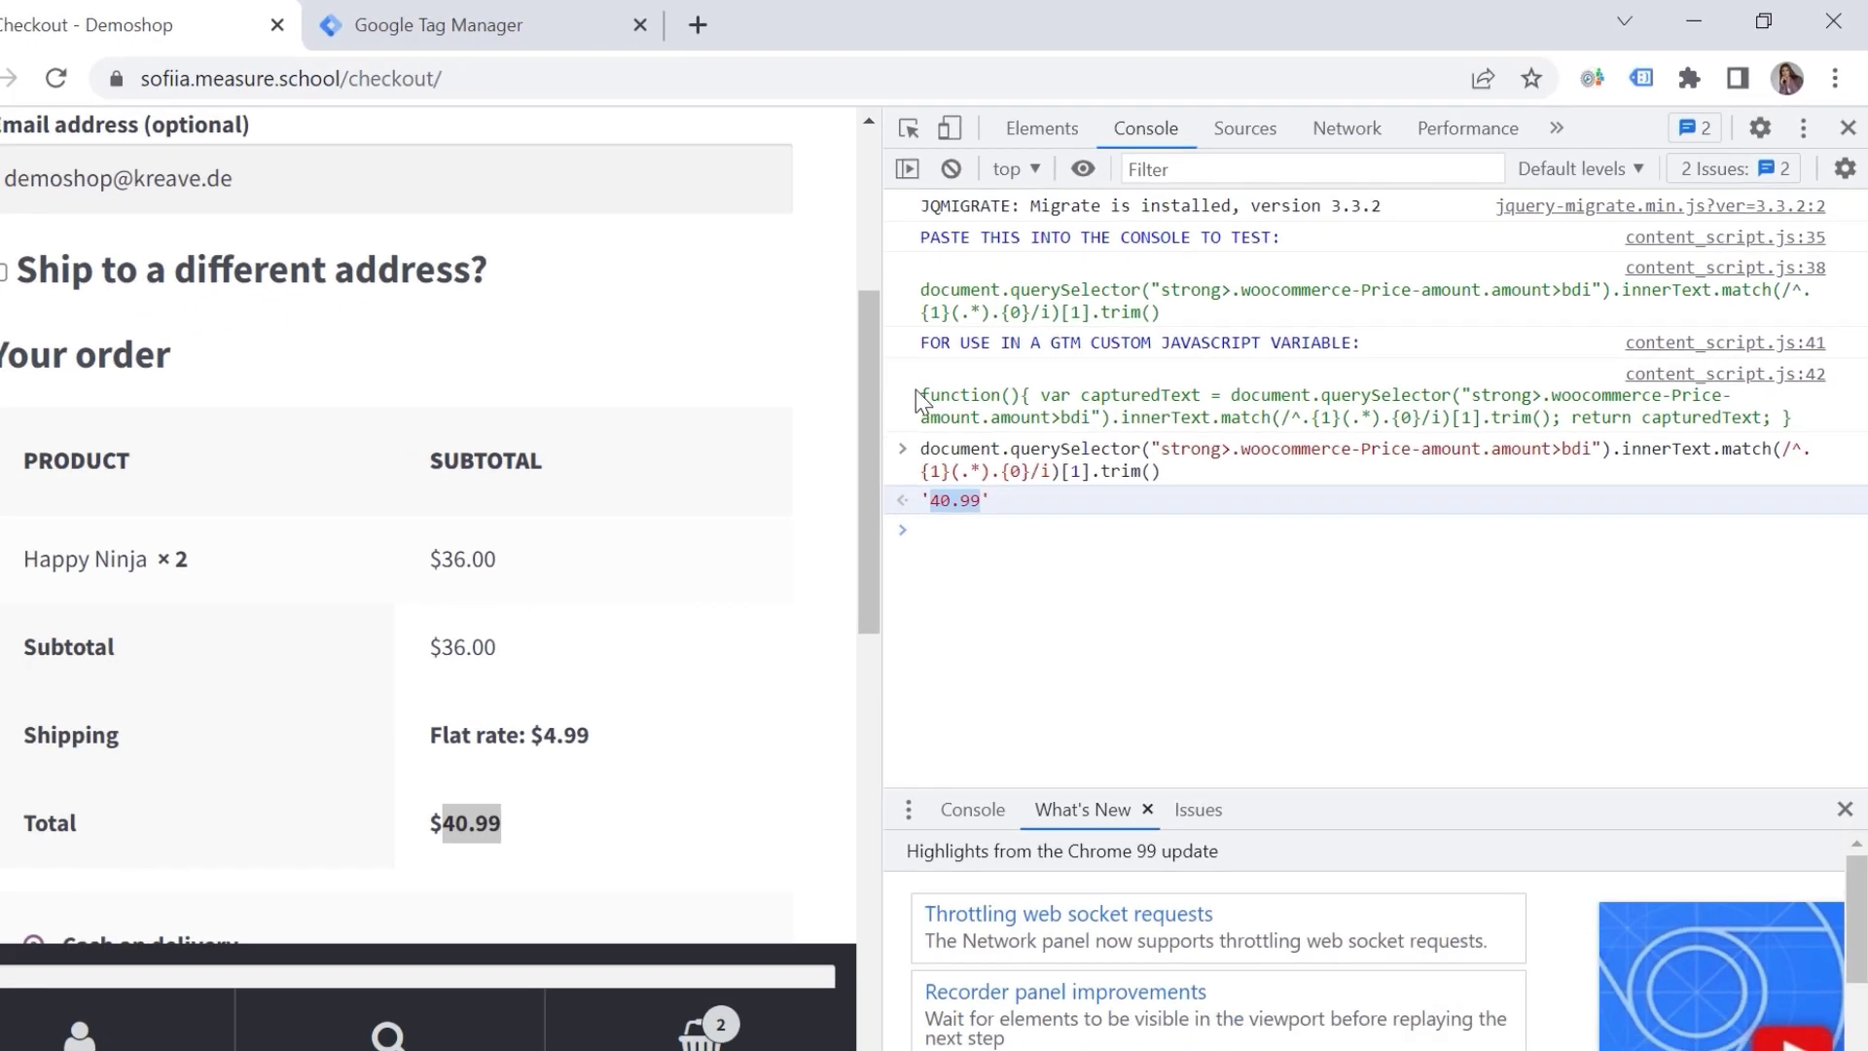
Step: Copy the custom JavaScript variable function and go back to Tag Manager
drag(635, 509, 1573, 544)
drag(1651, 411, 1796, 413)
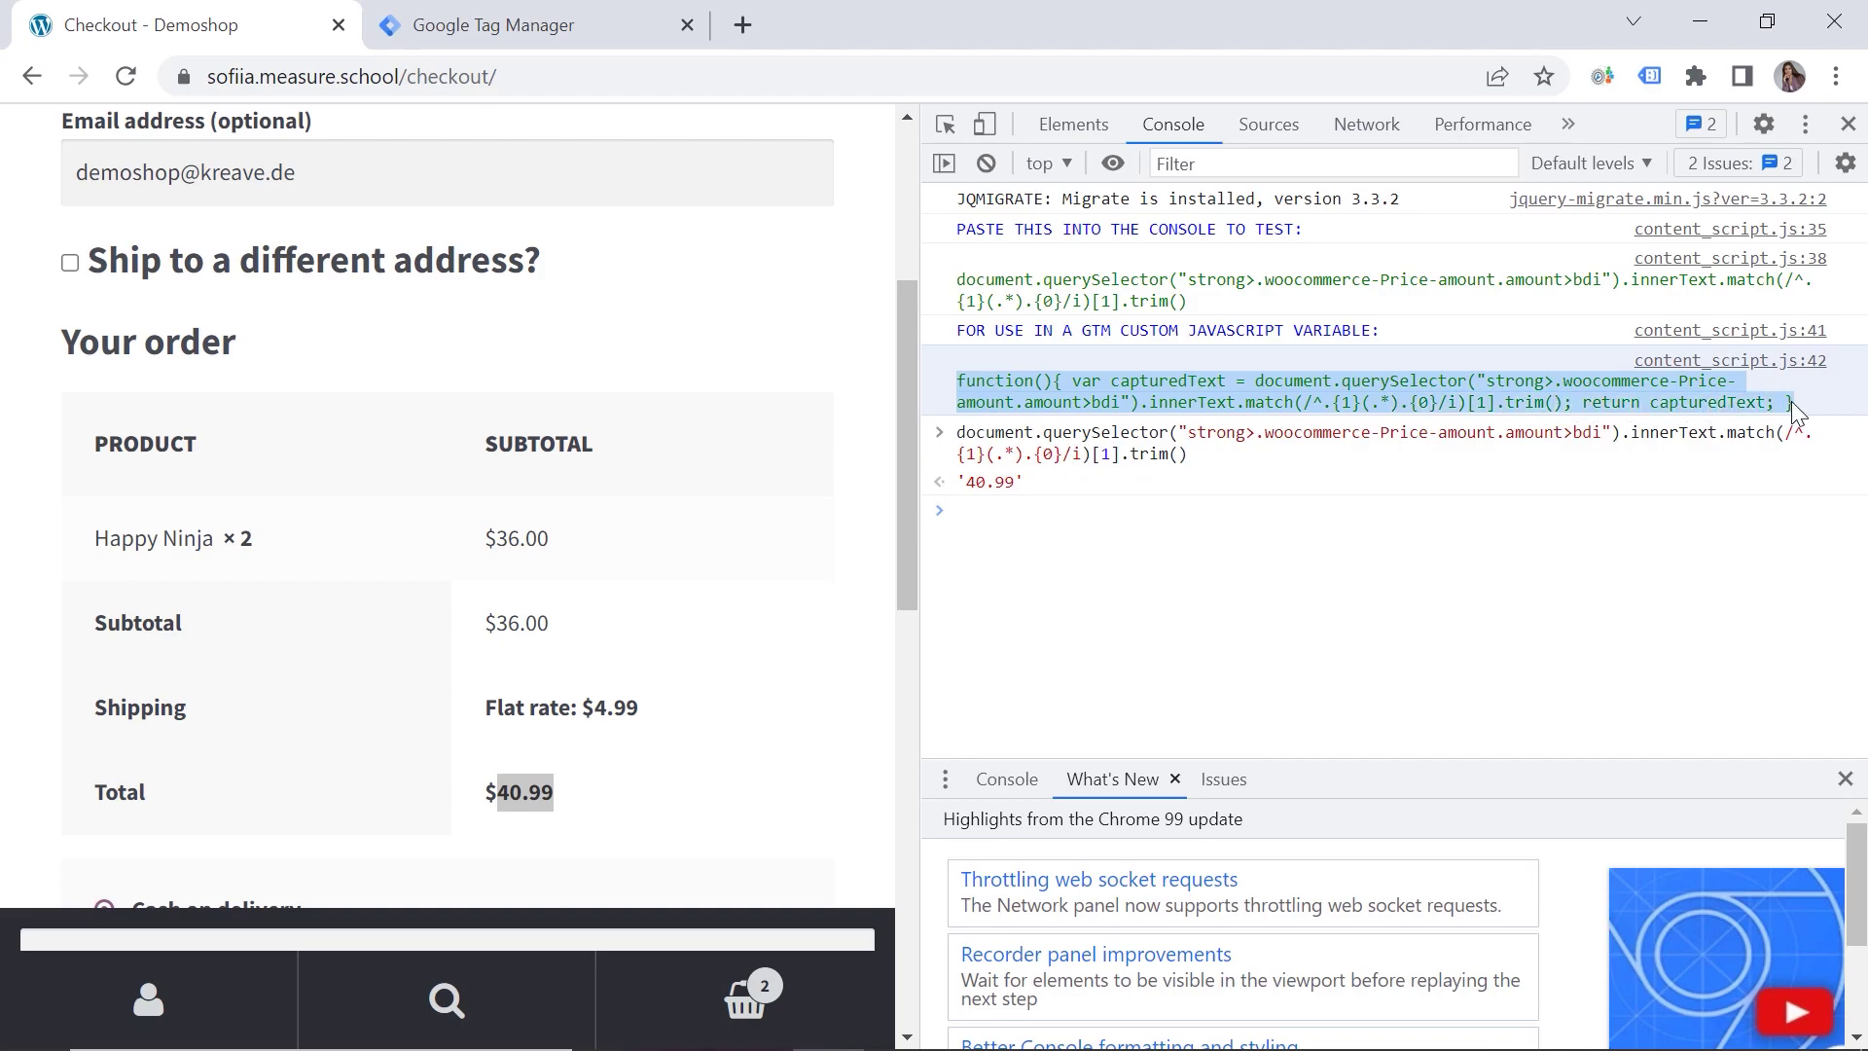
click(486, 29)
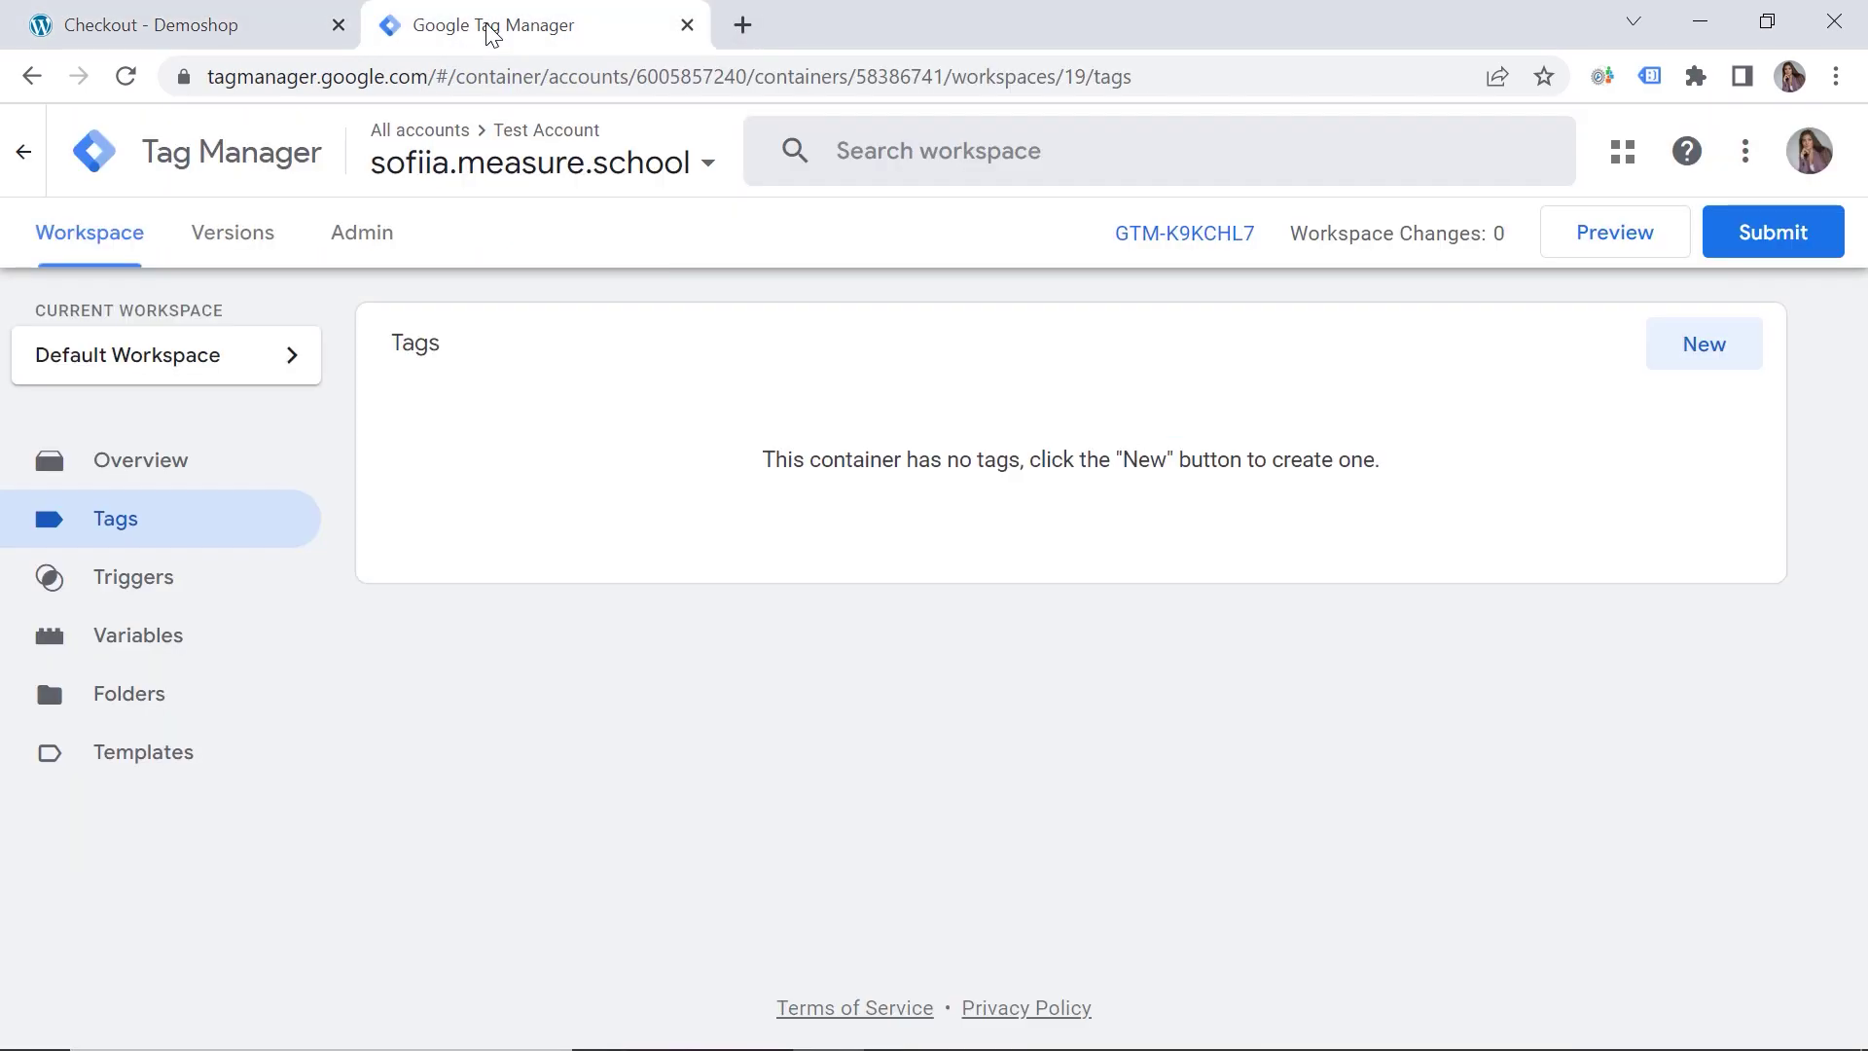
Step: Create a Custom JavaScript variable from the pasted price function and save it as 'cjs - revenue'
click(234, 657)
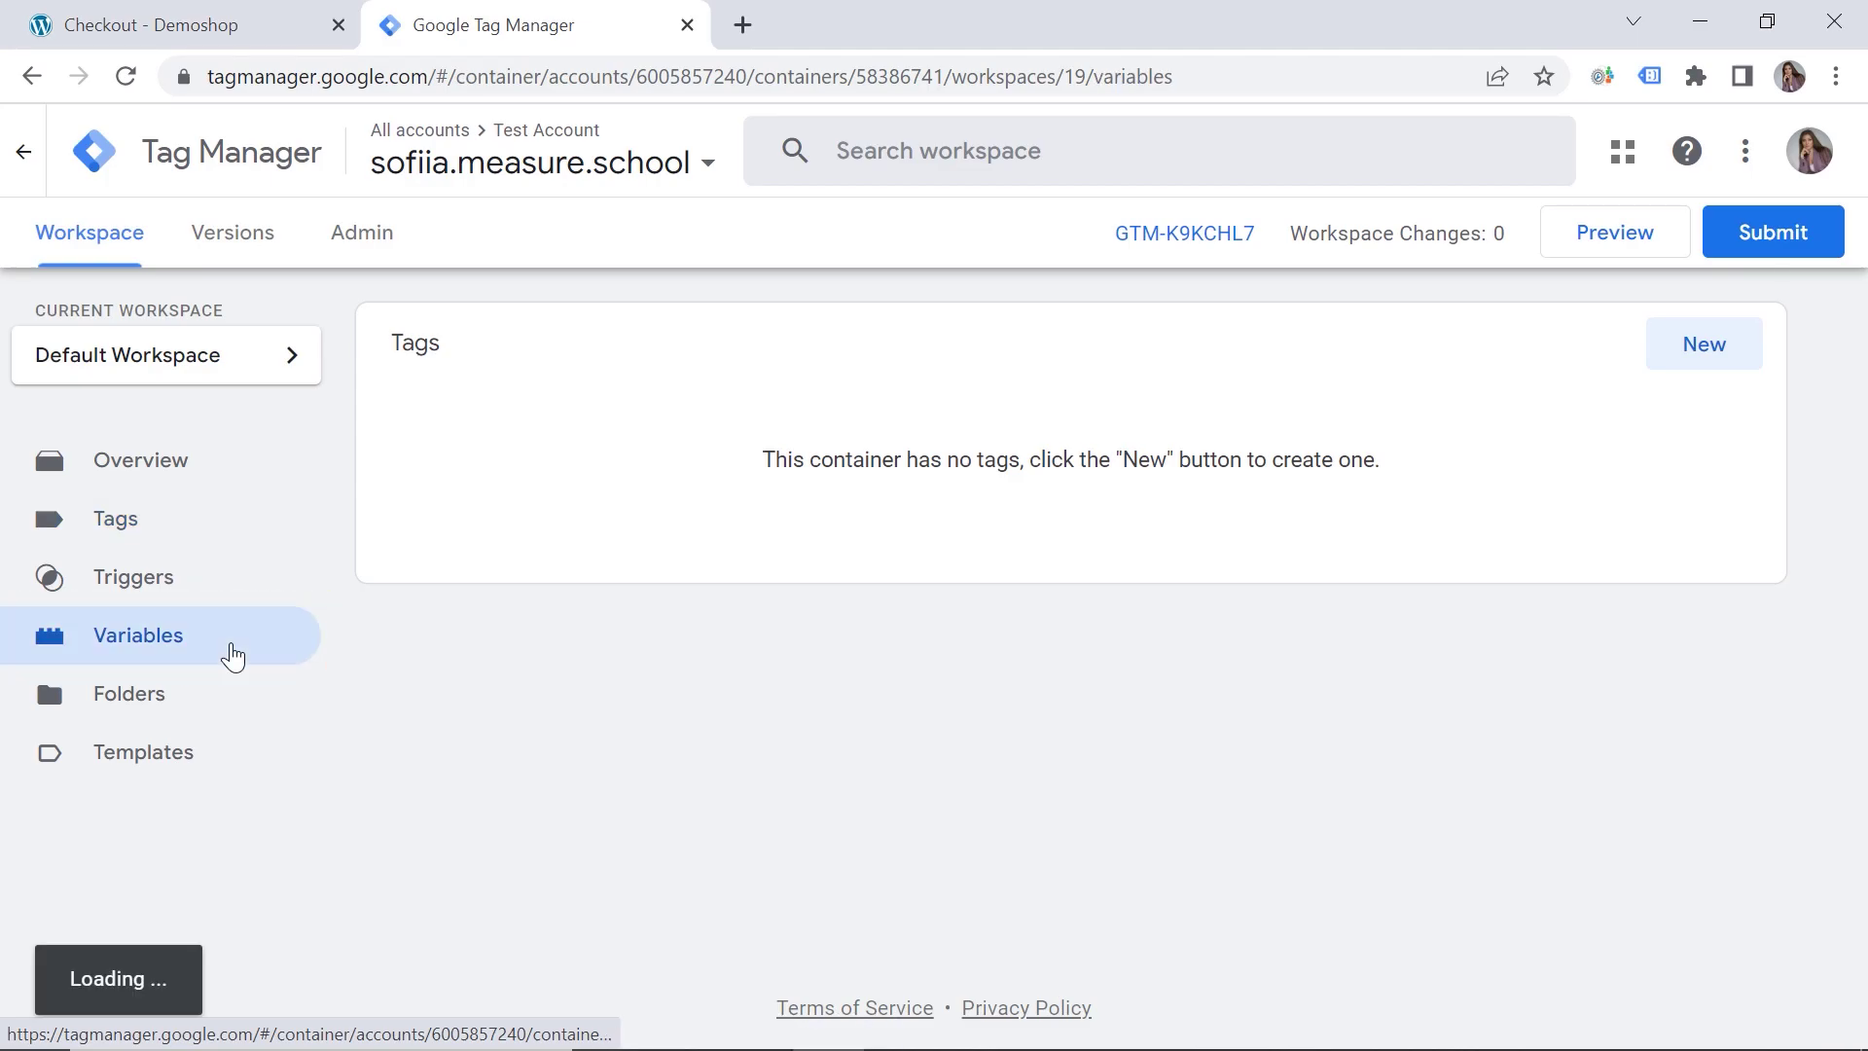
scroll(1130, 743, down, 5)
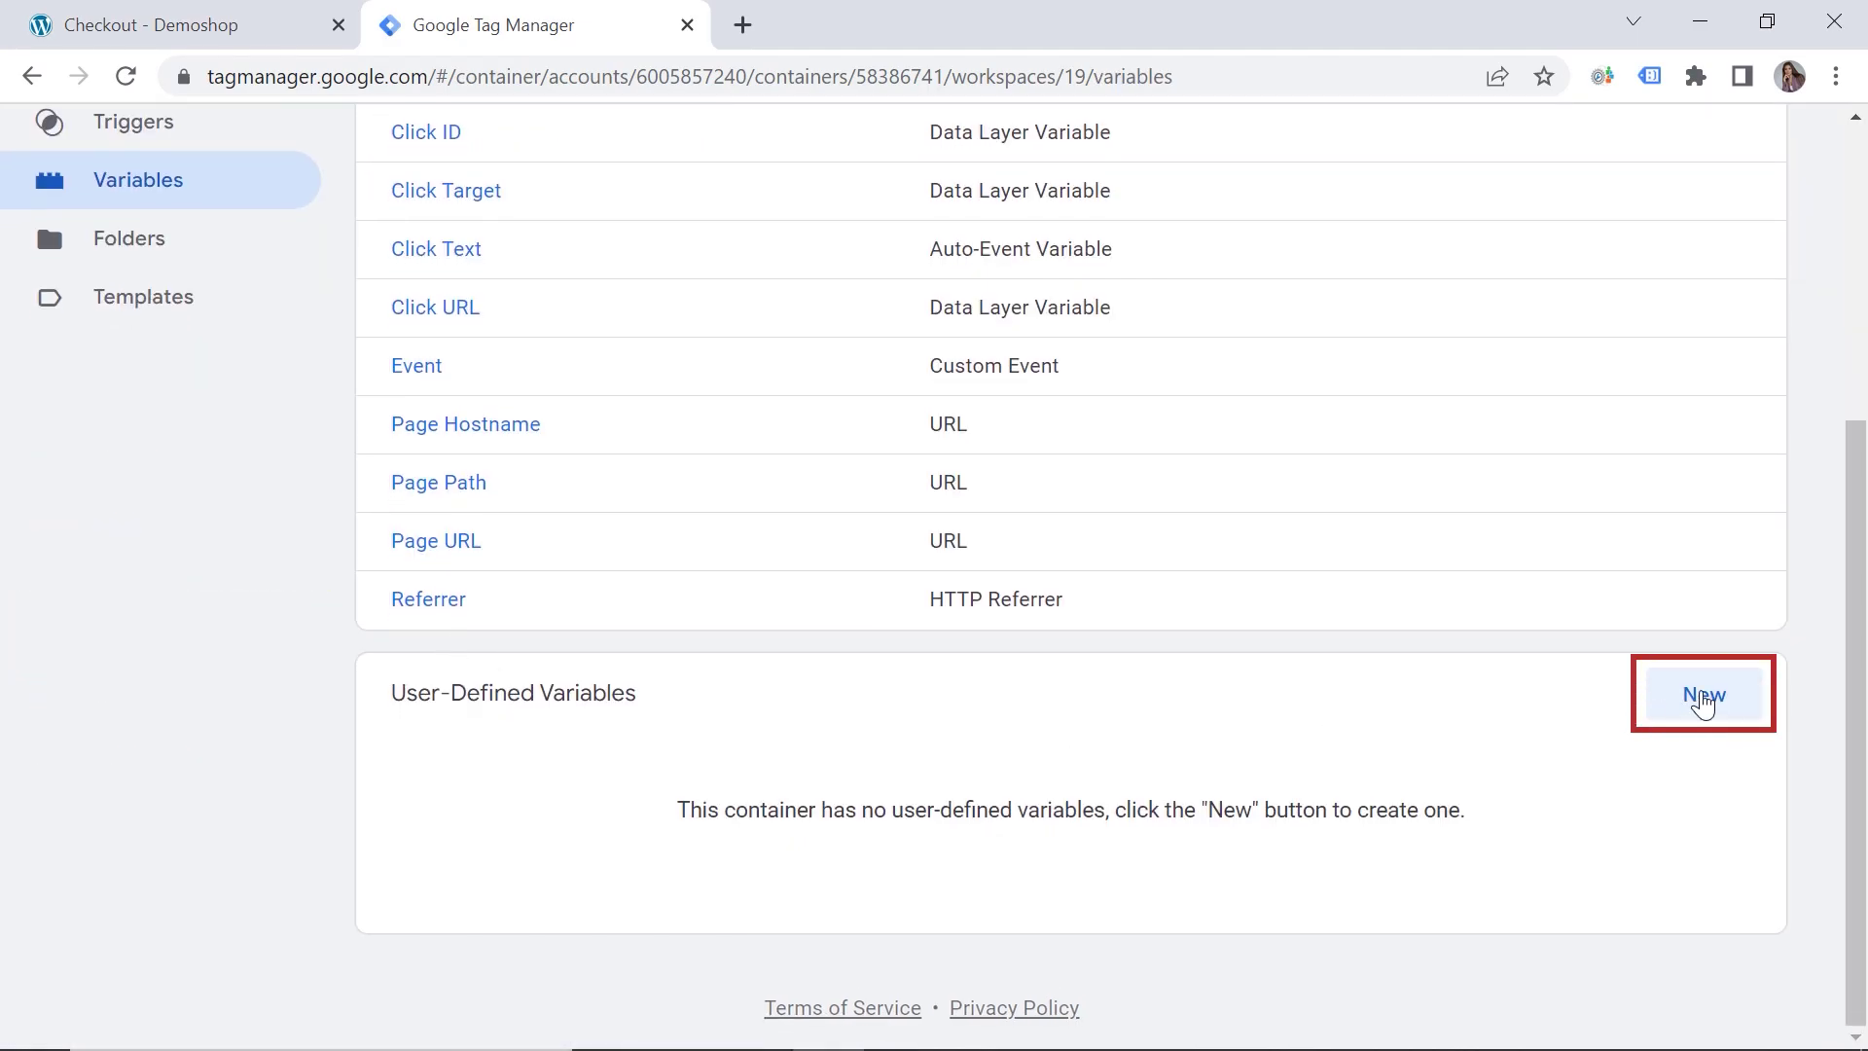
click(1737, 697)
click(1239, 433)
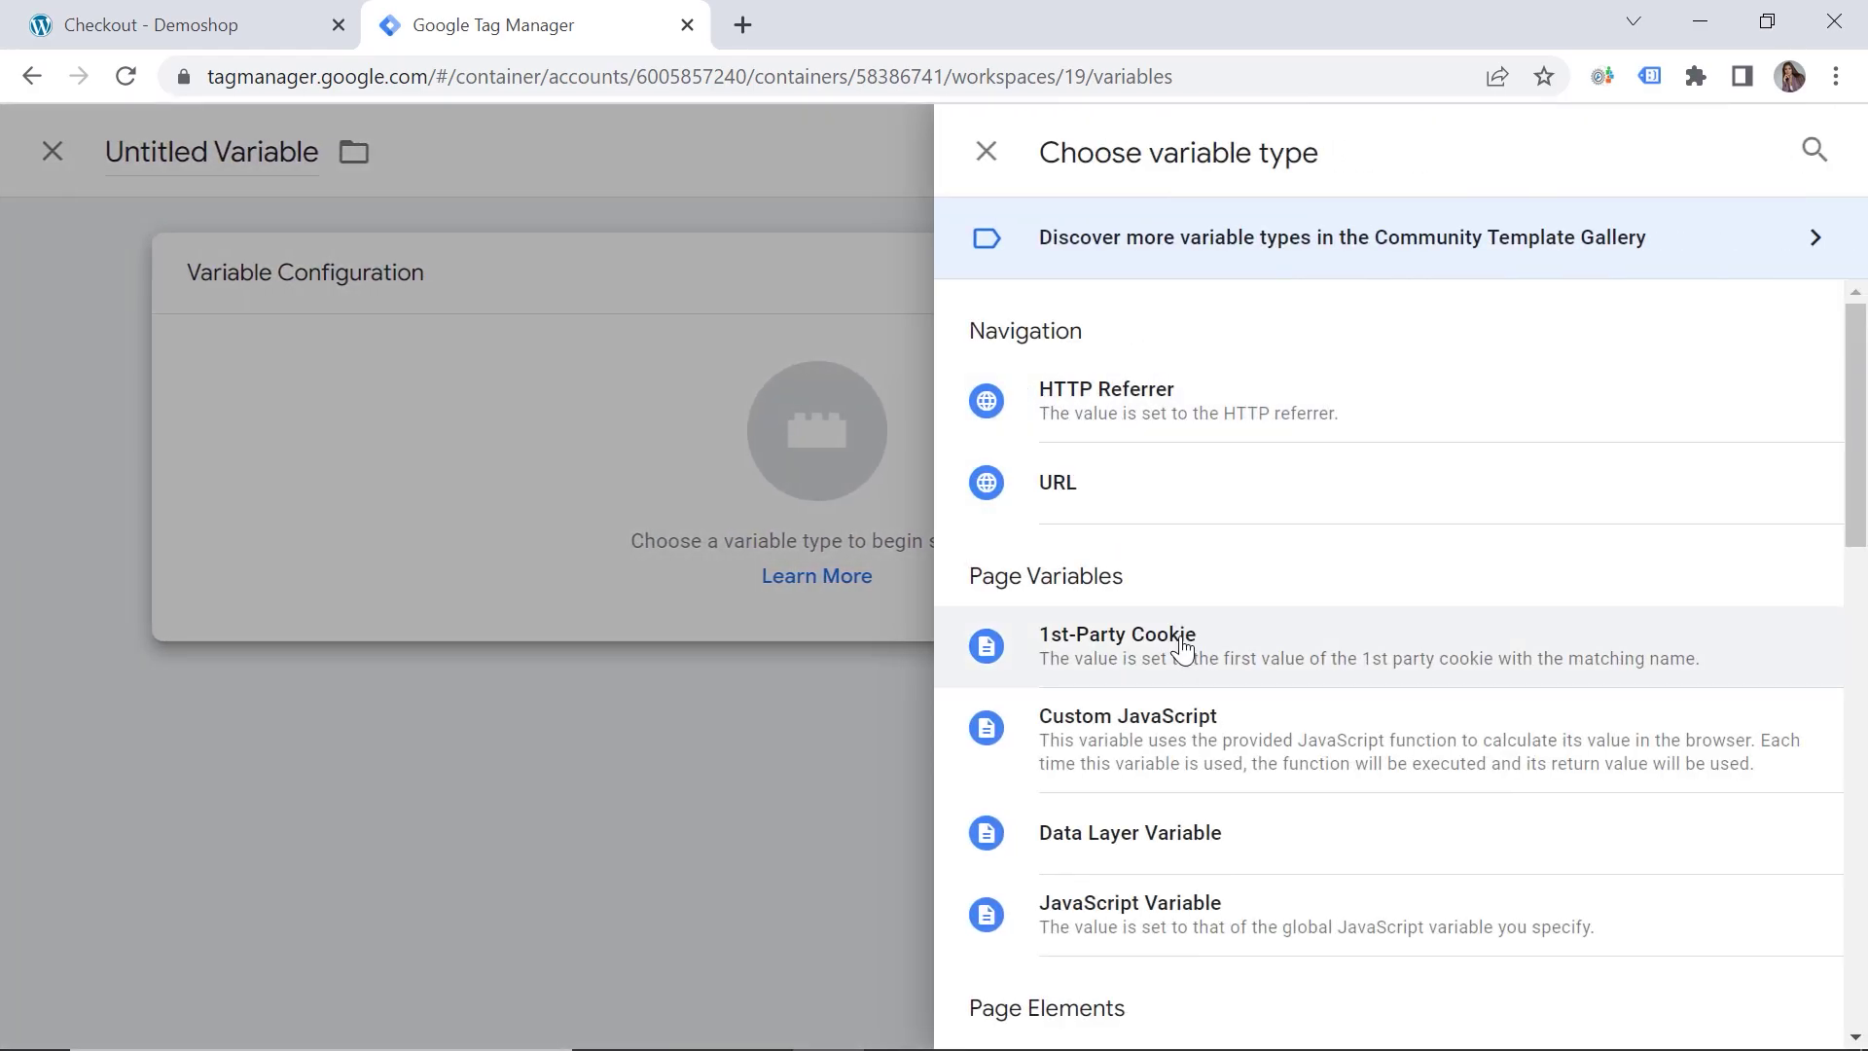
click(1170, 776)
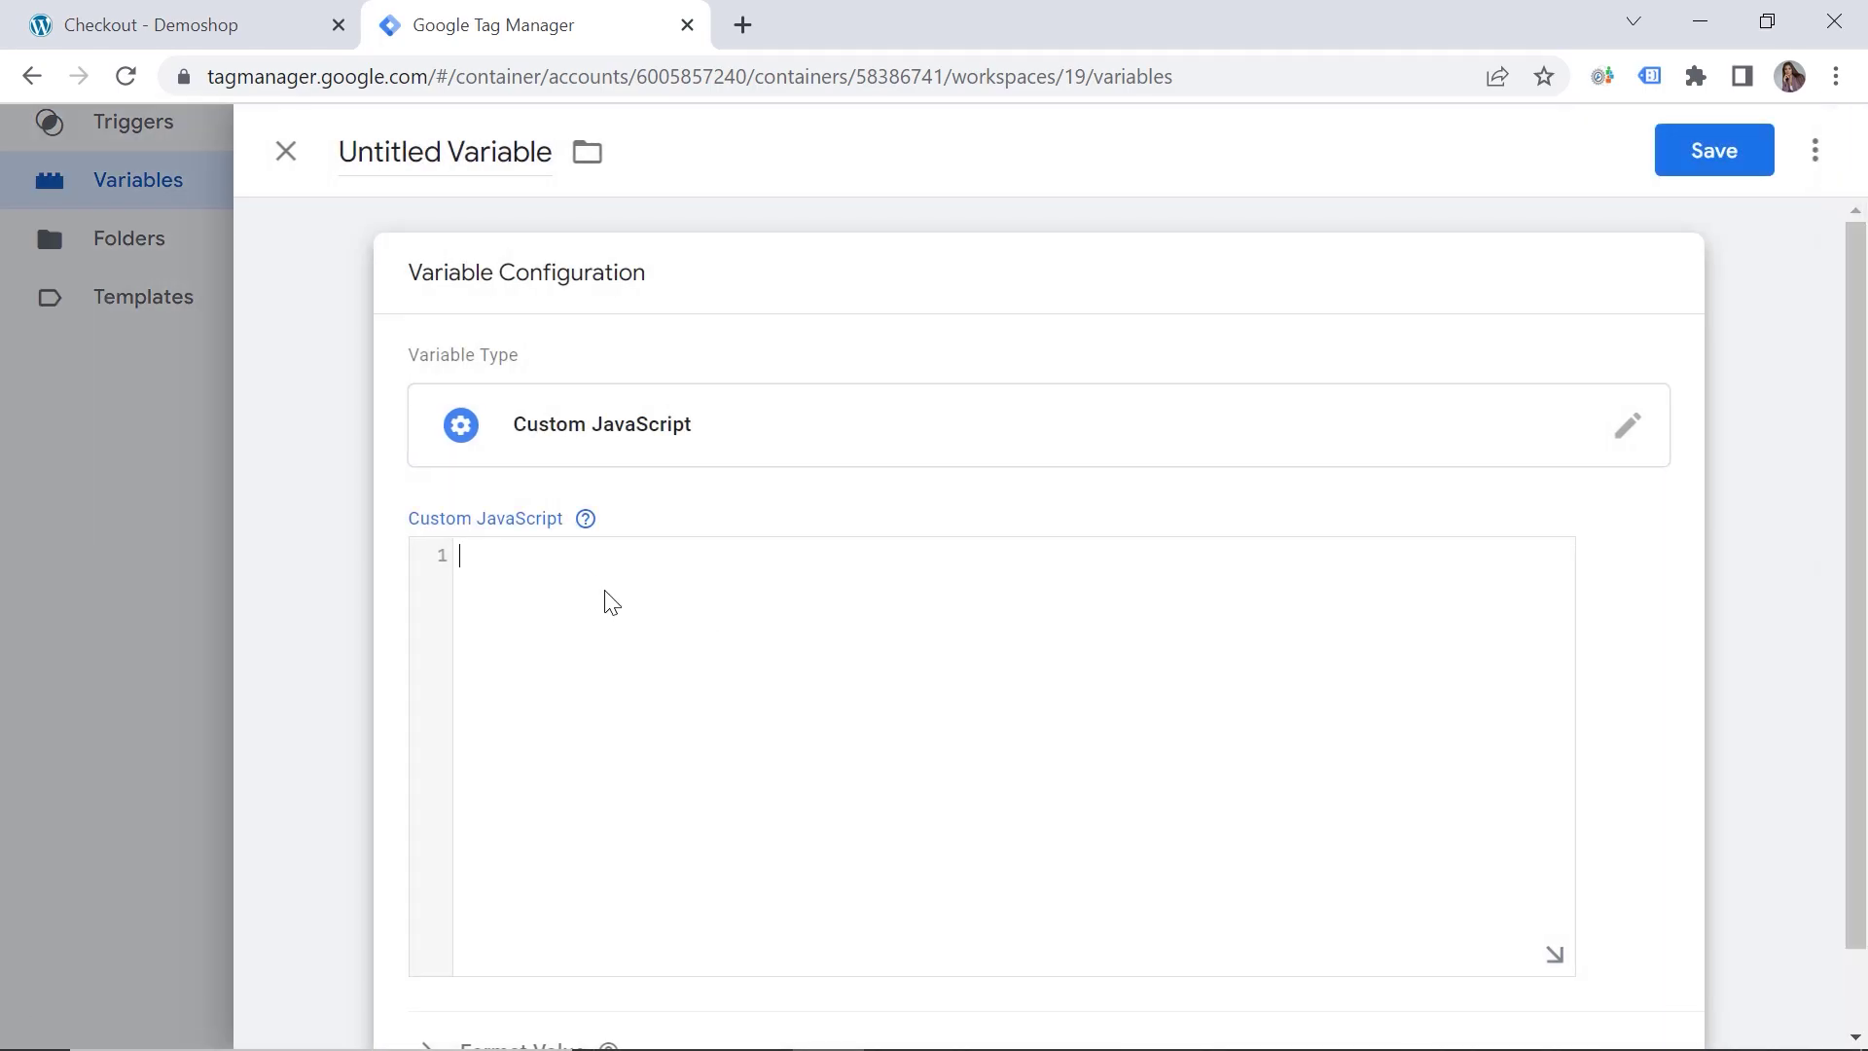
text(function(){ var capturedText = document.querySelector("strong>.woocommerce-Price-amount.amount>bdi").innerText.match(/^.{1}(.*).{0}/i)[1].trim(); return capturedText; })
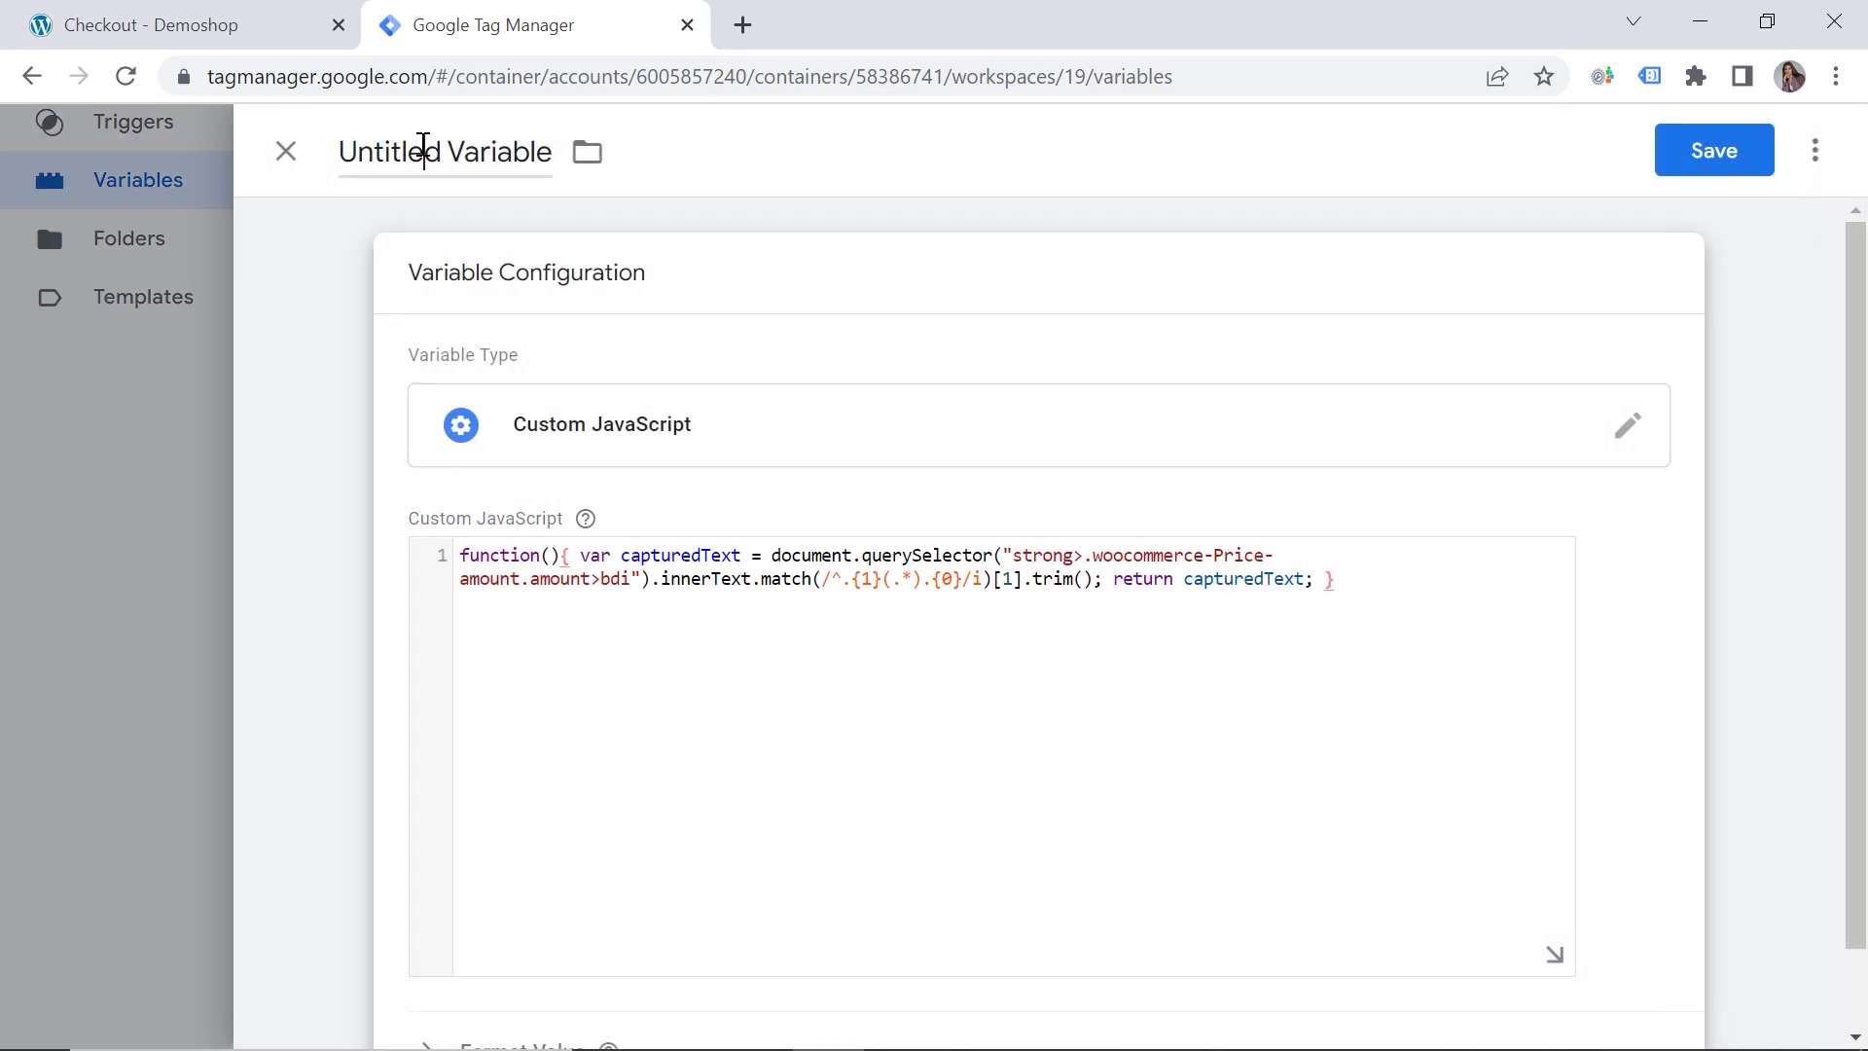
click(424, 151)
text(cjs )
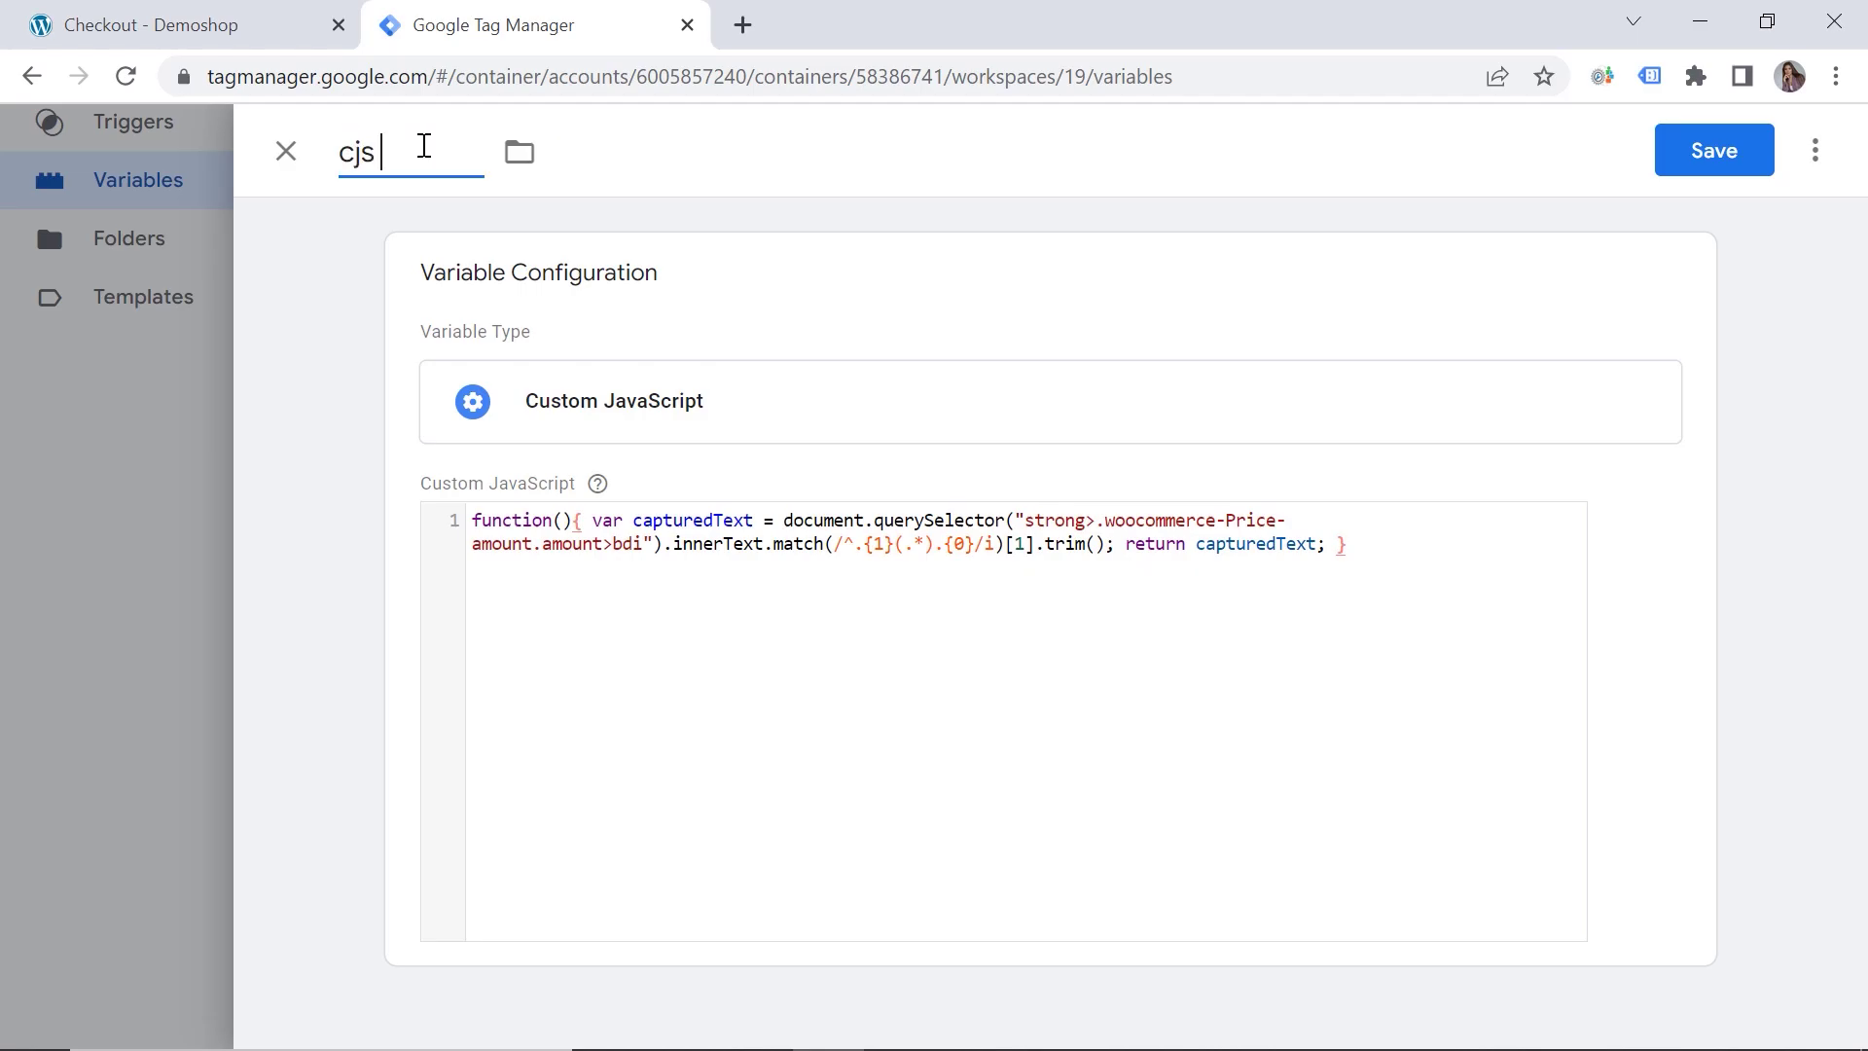
text(- revenue)
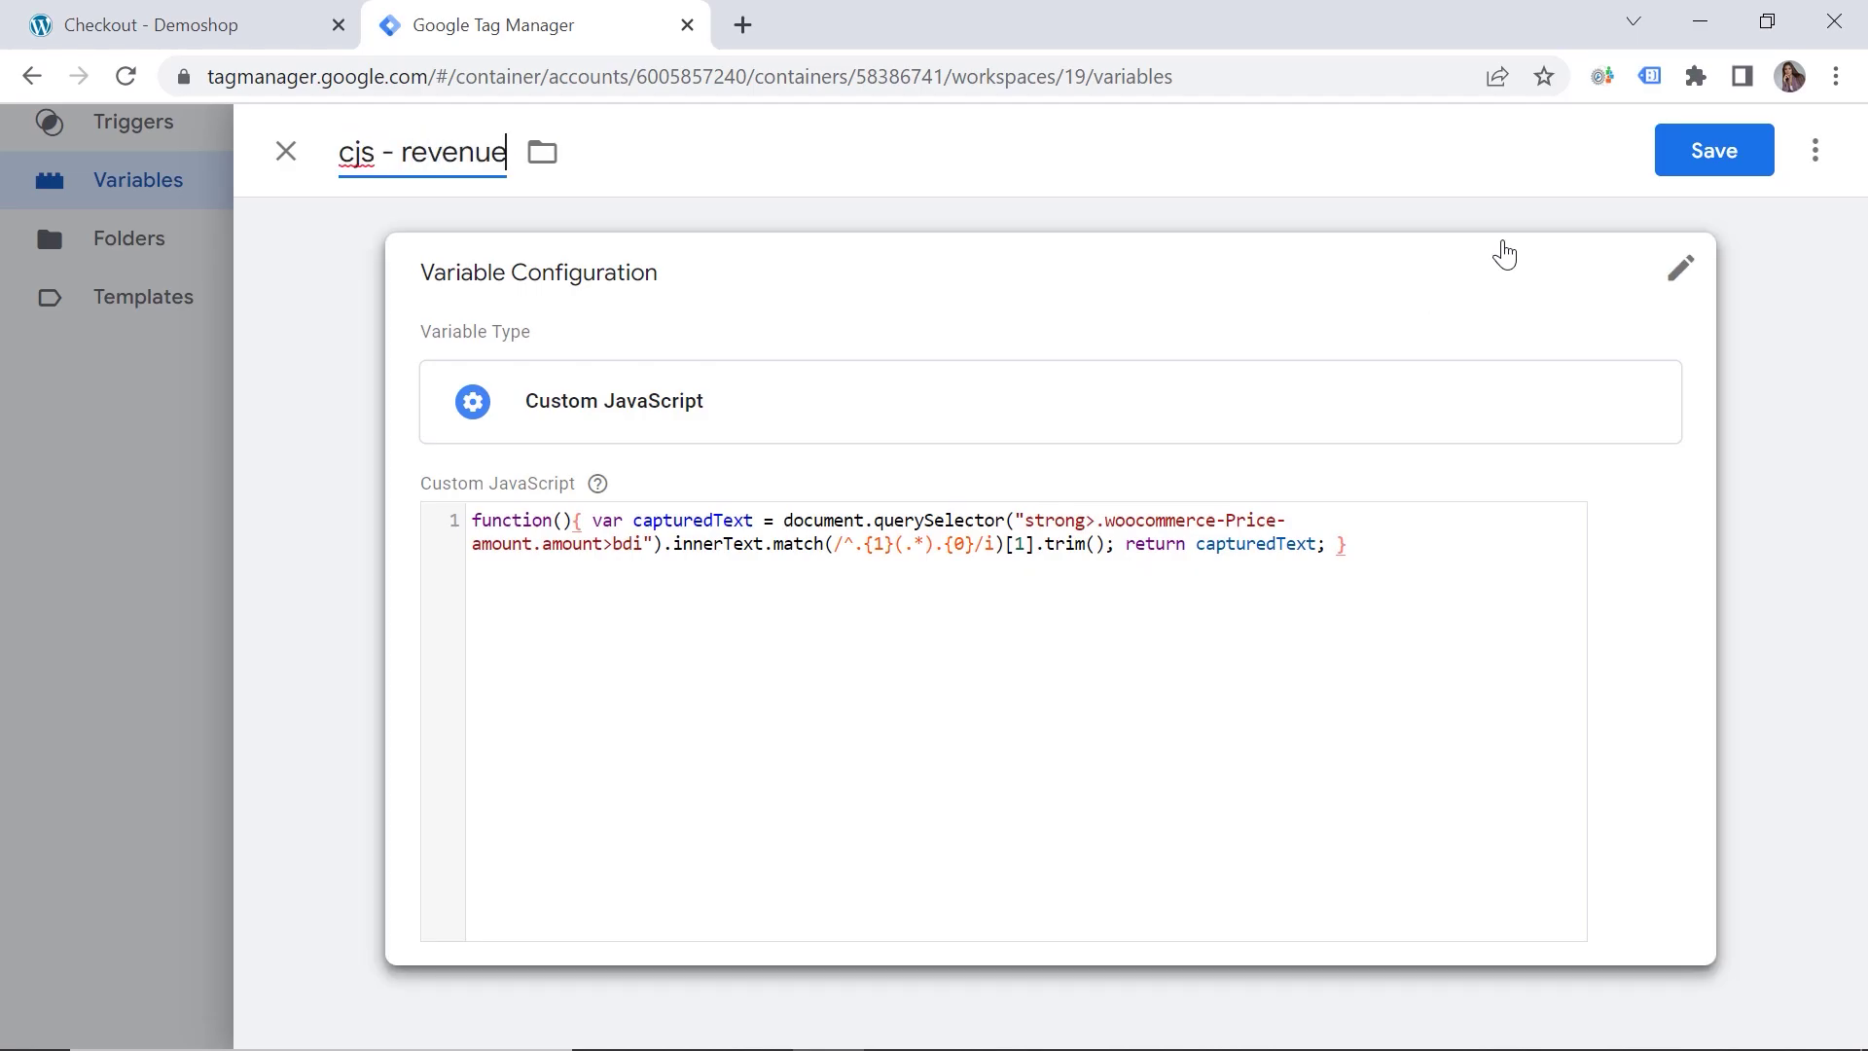
click(1691, 167)
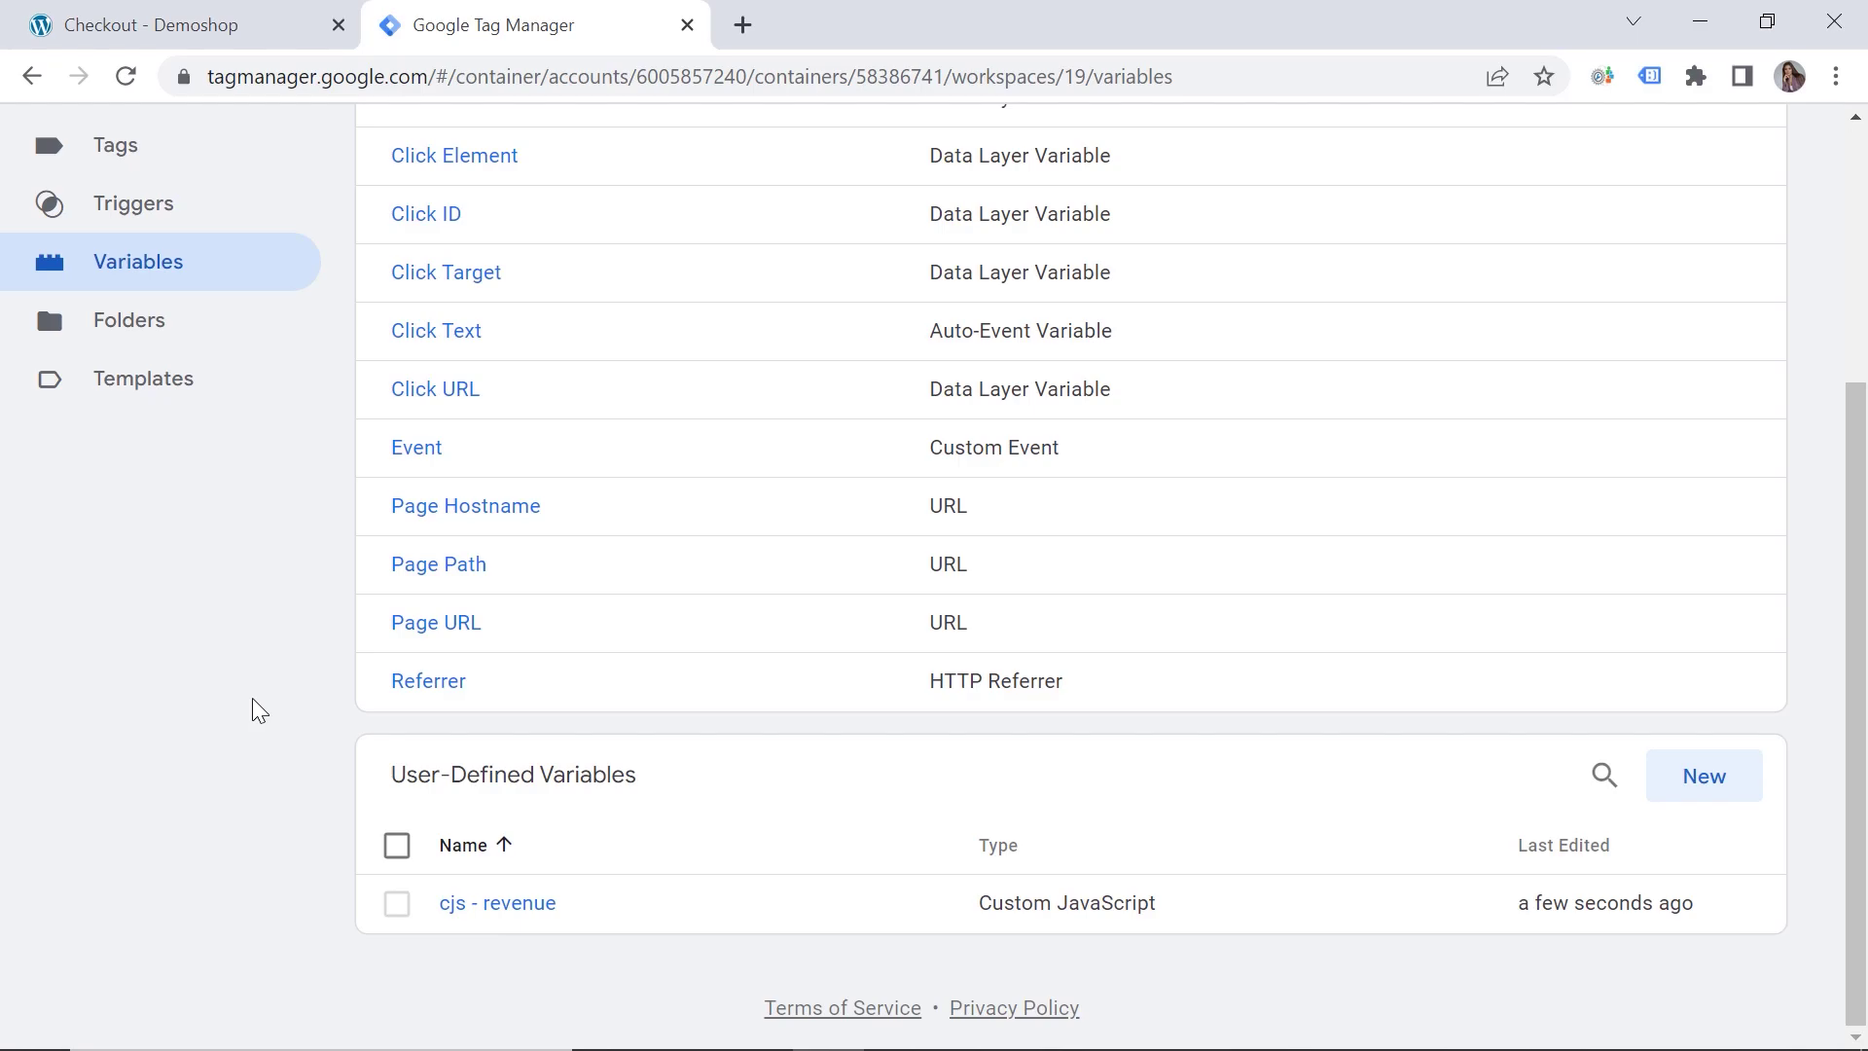
scroll(258, 710, up, 3)
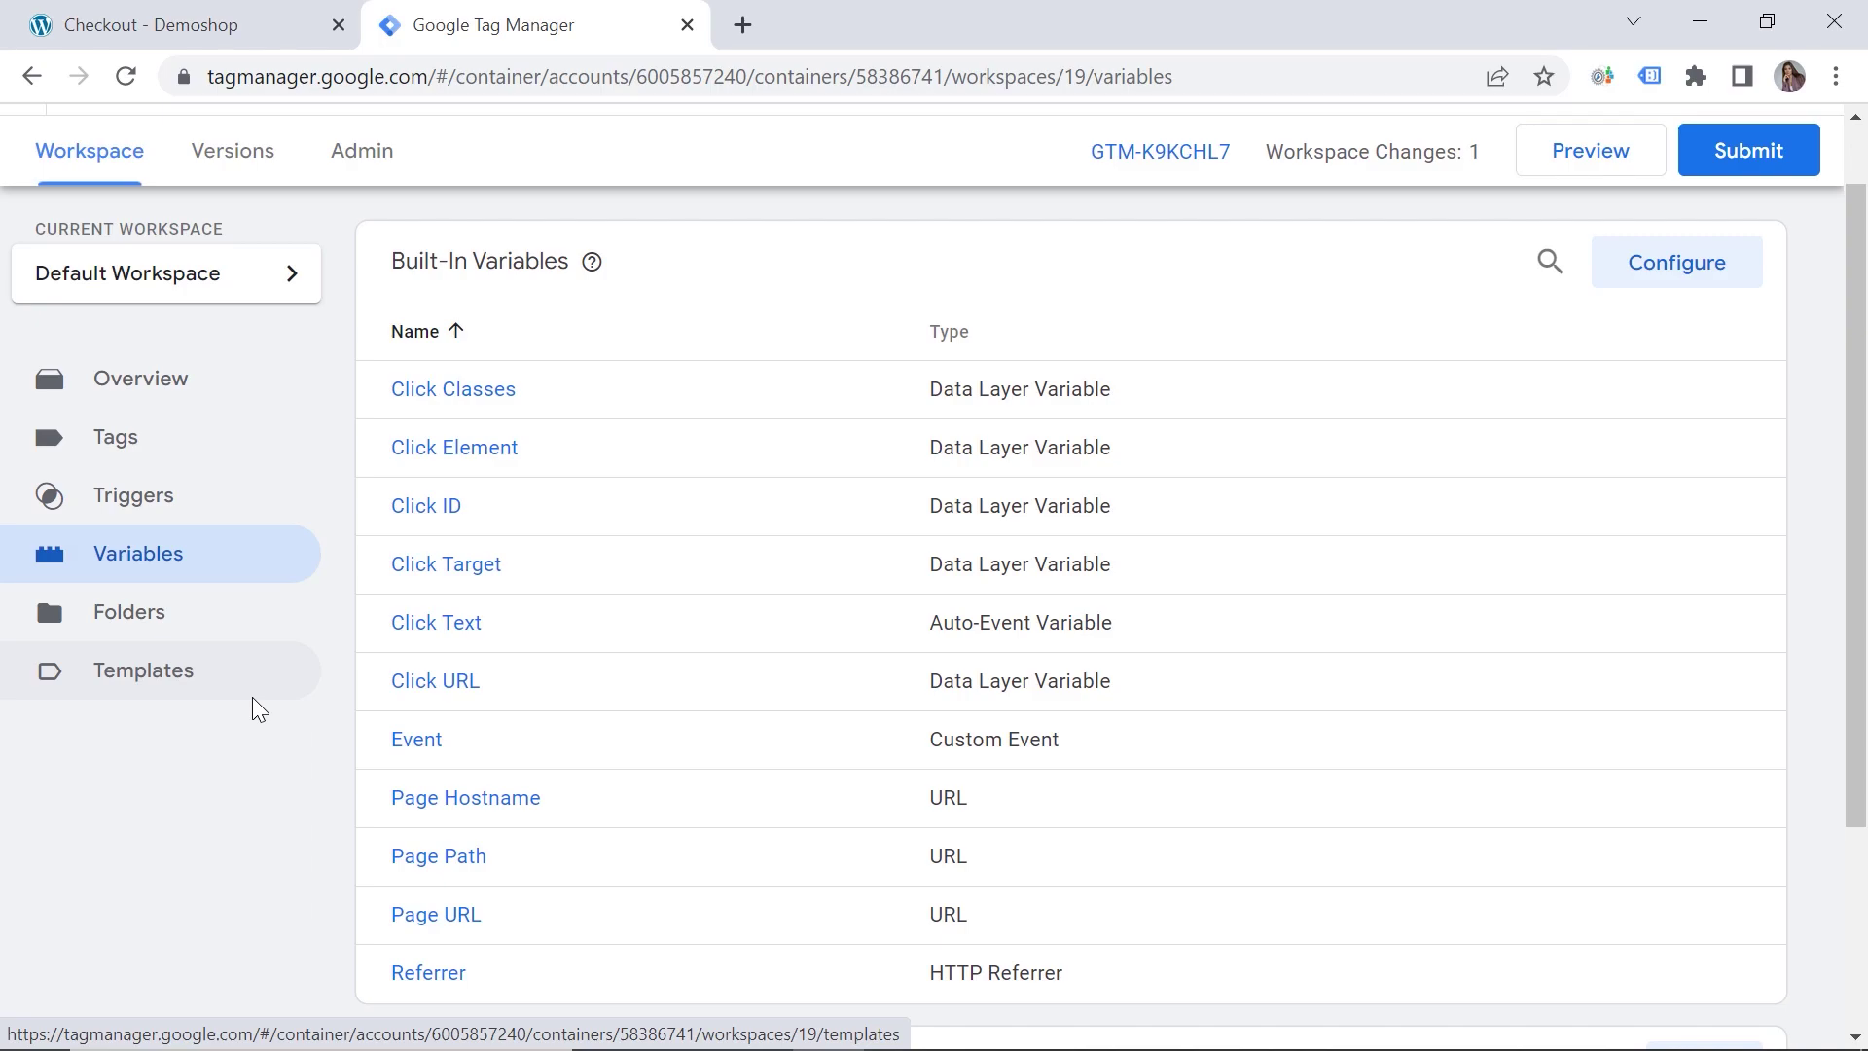
Step: Search the community tag template gallery for 'cookie' and add the Cookie Creator template
click(207, 691)
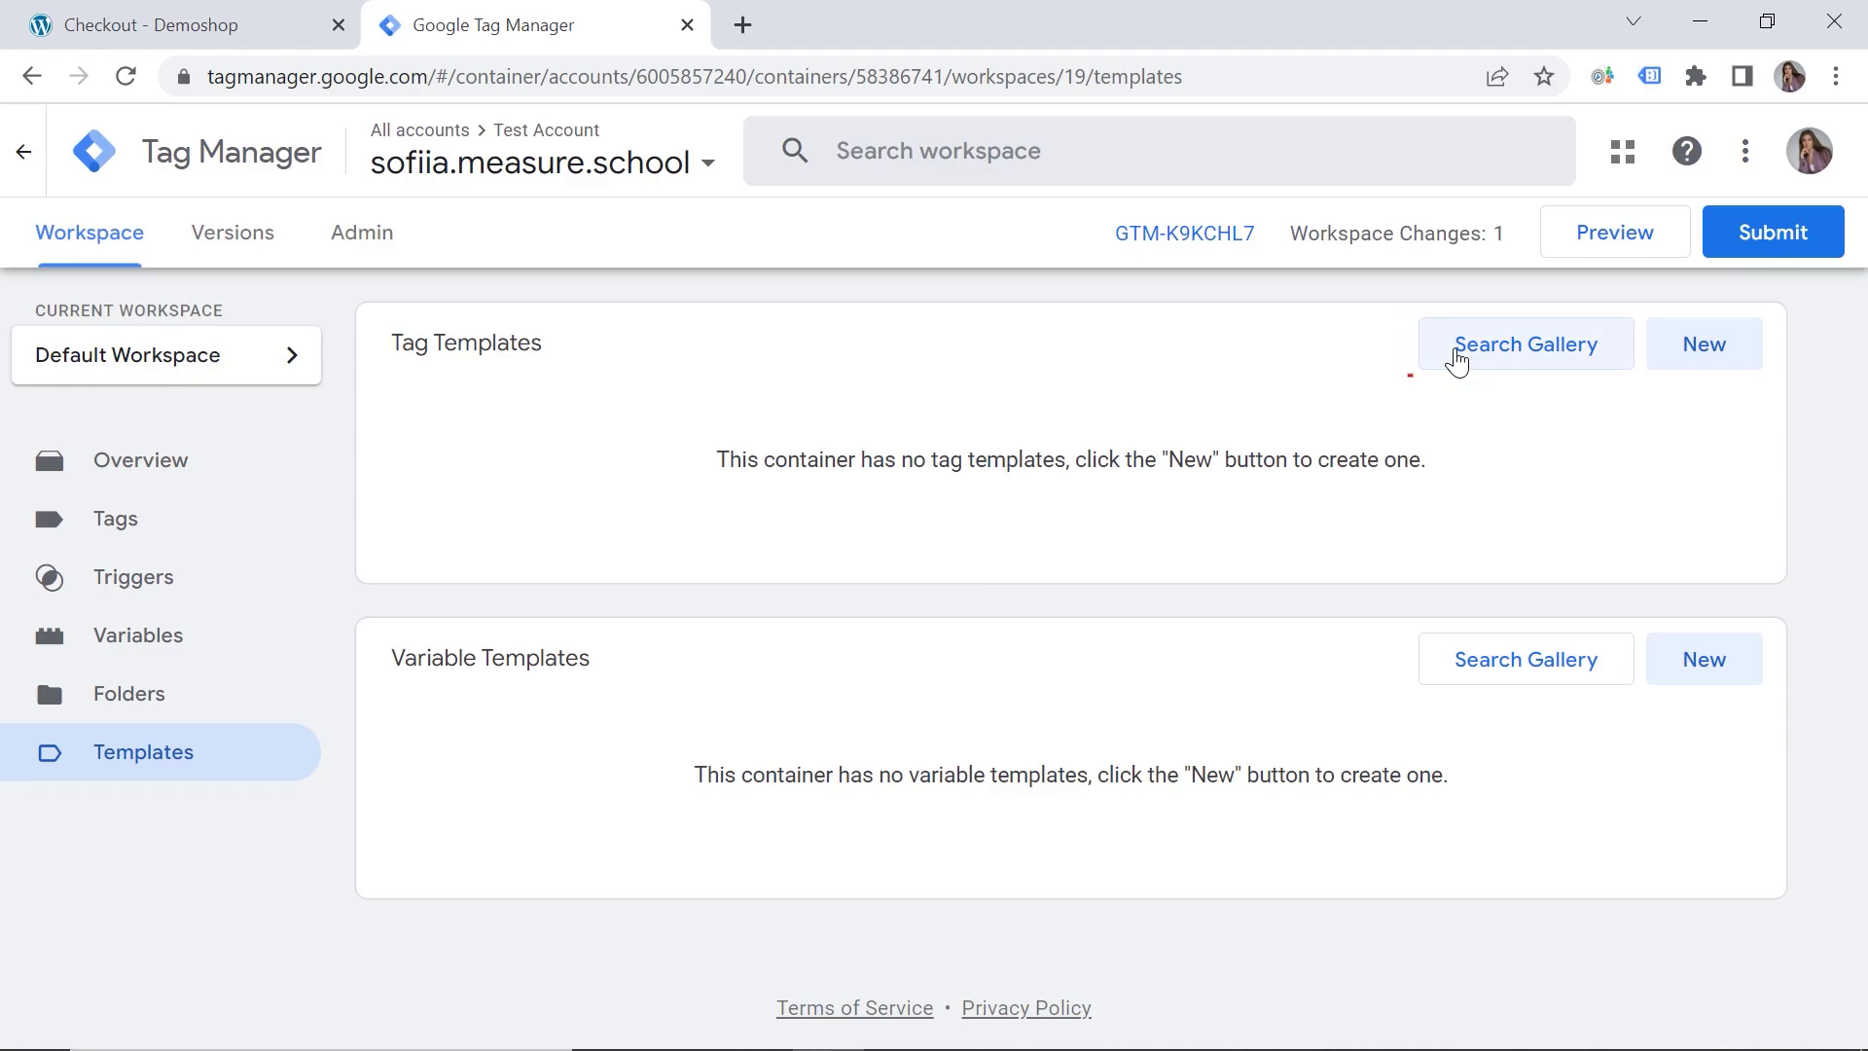
click(1454, 357)
click(1802, 152)
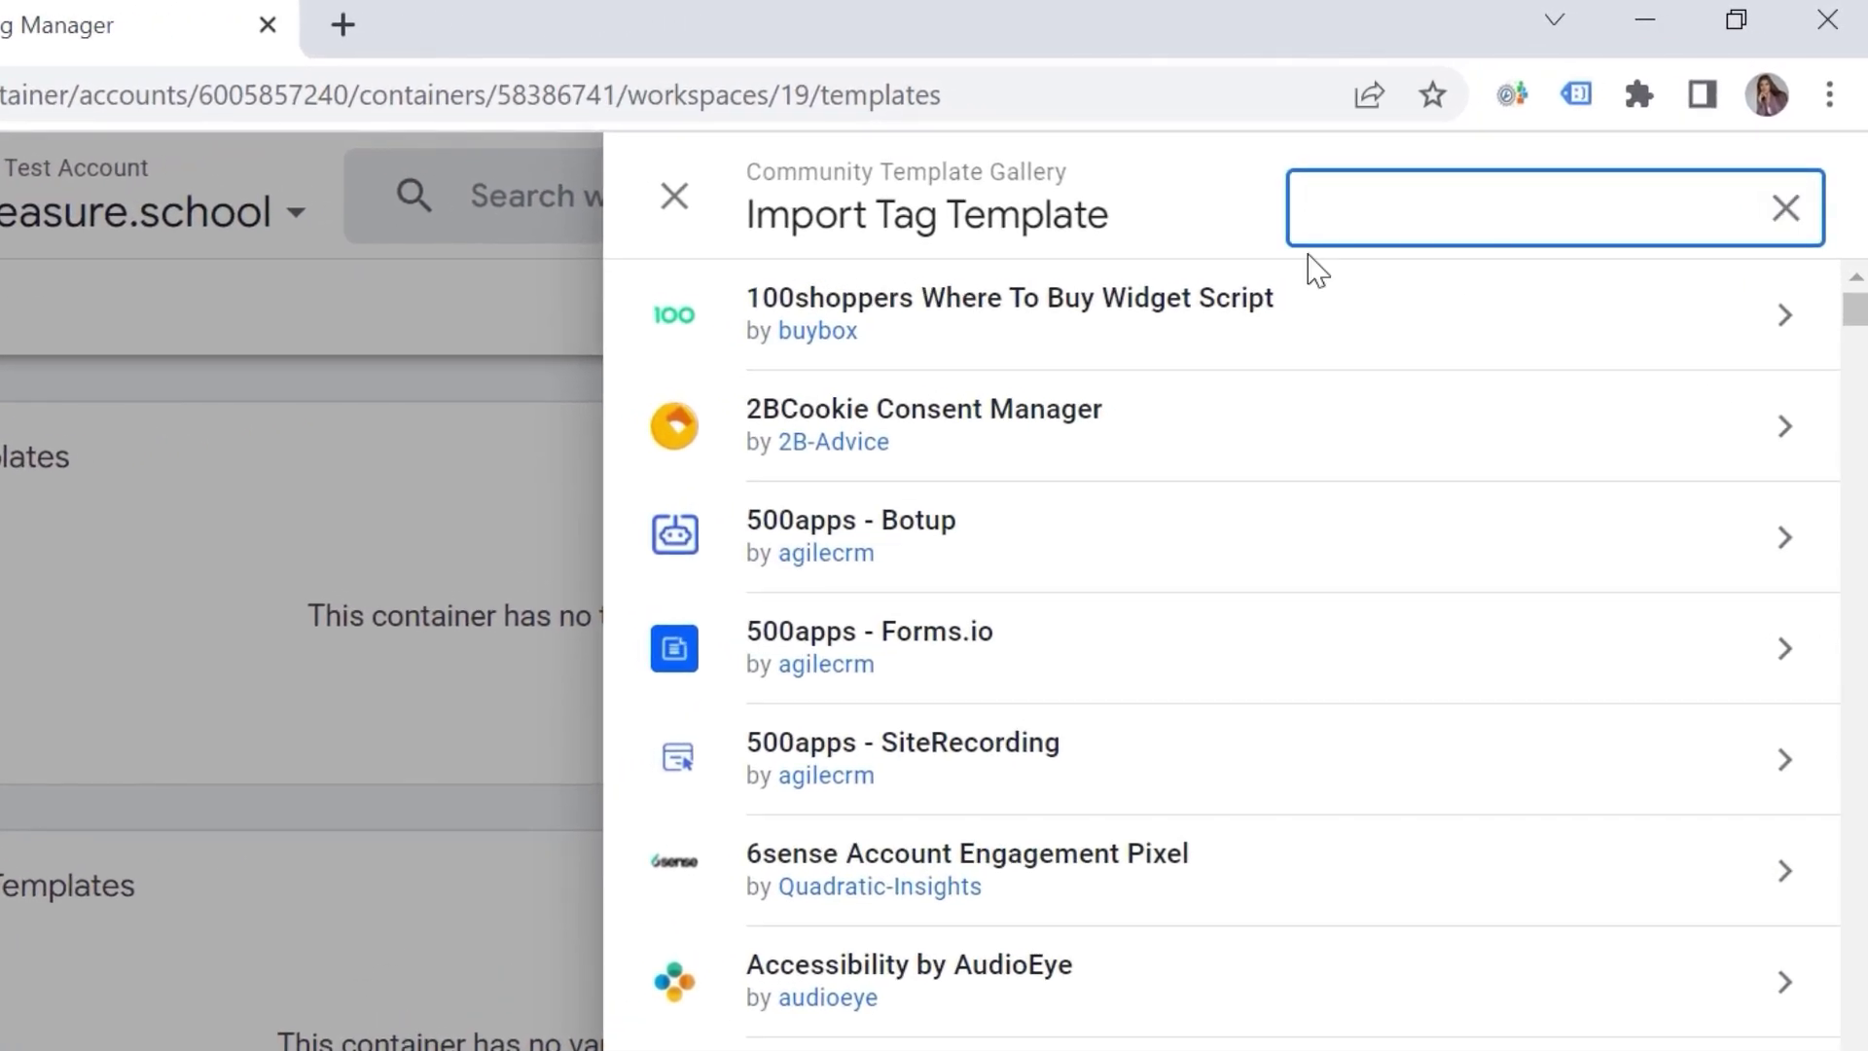
text(cookie)
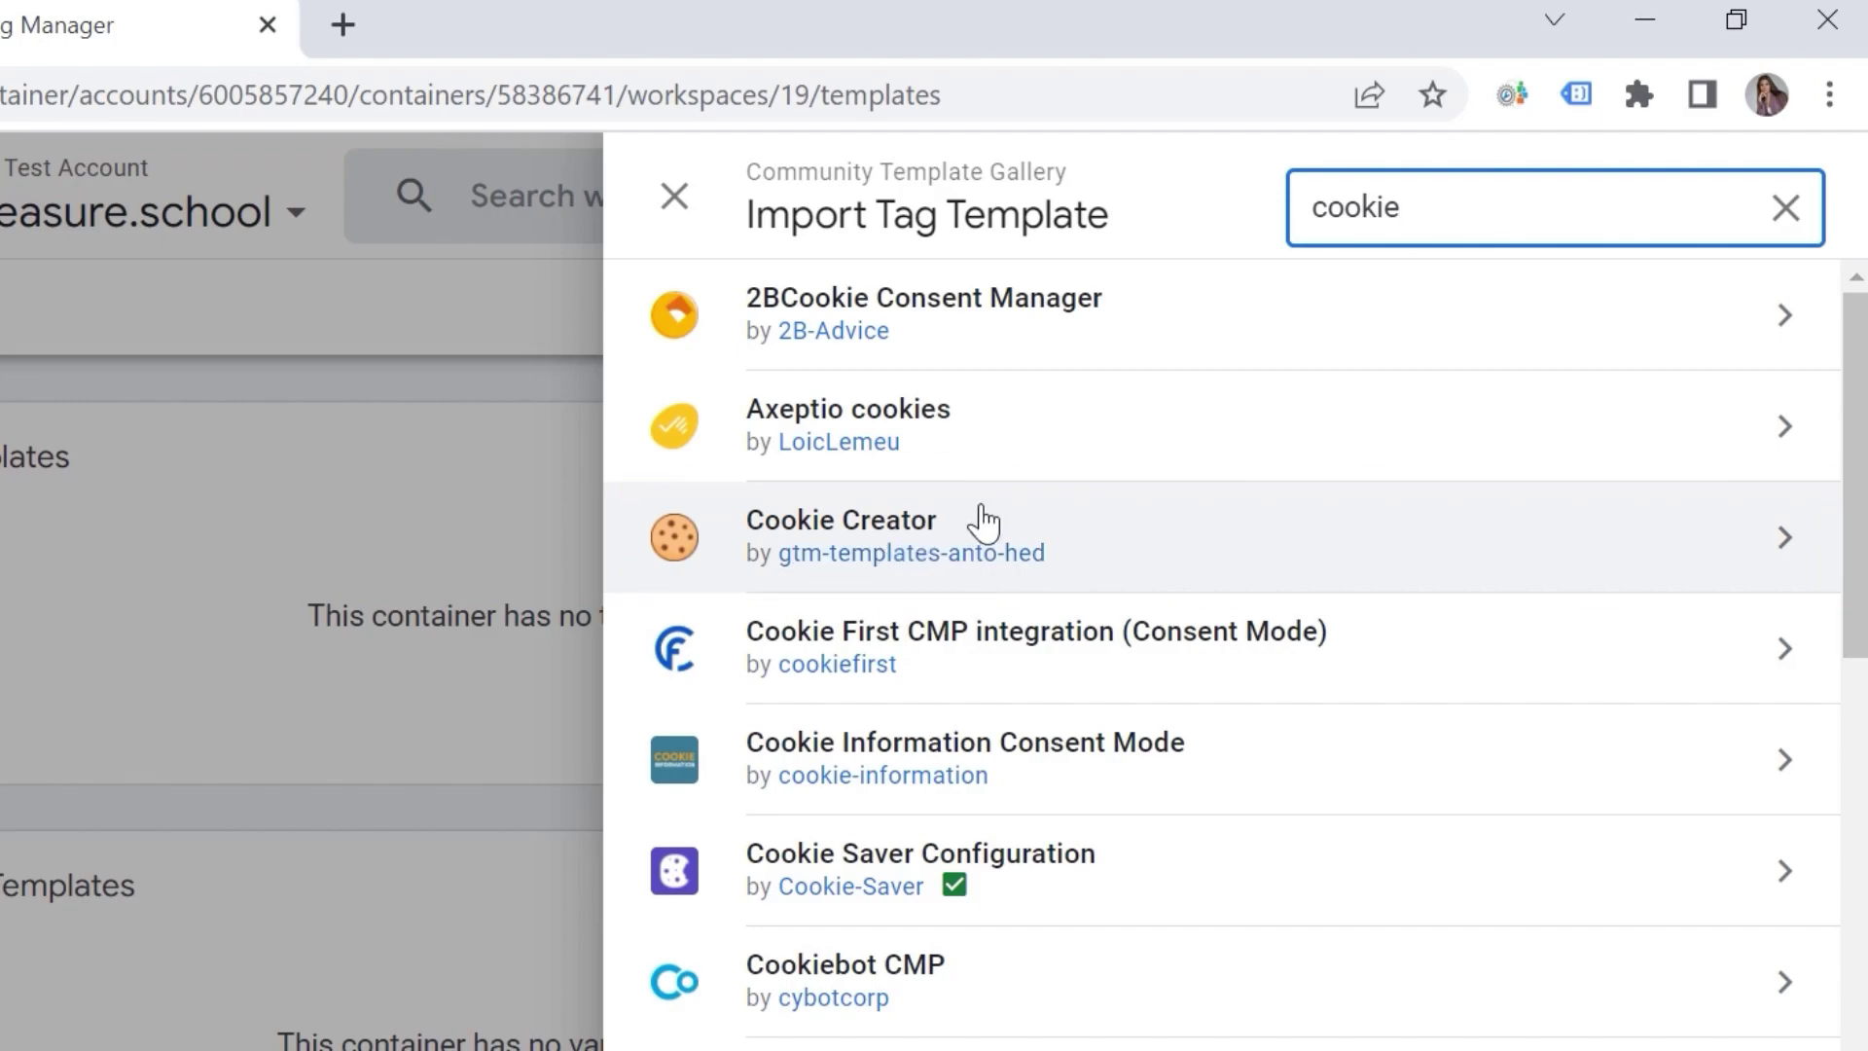
click(1057, 530)
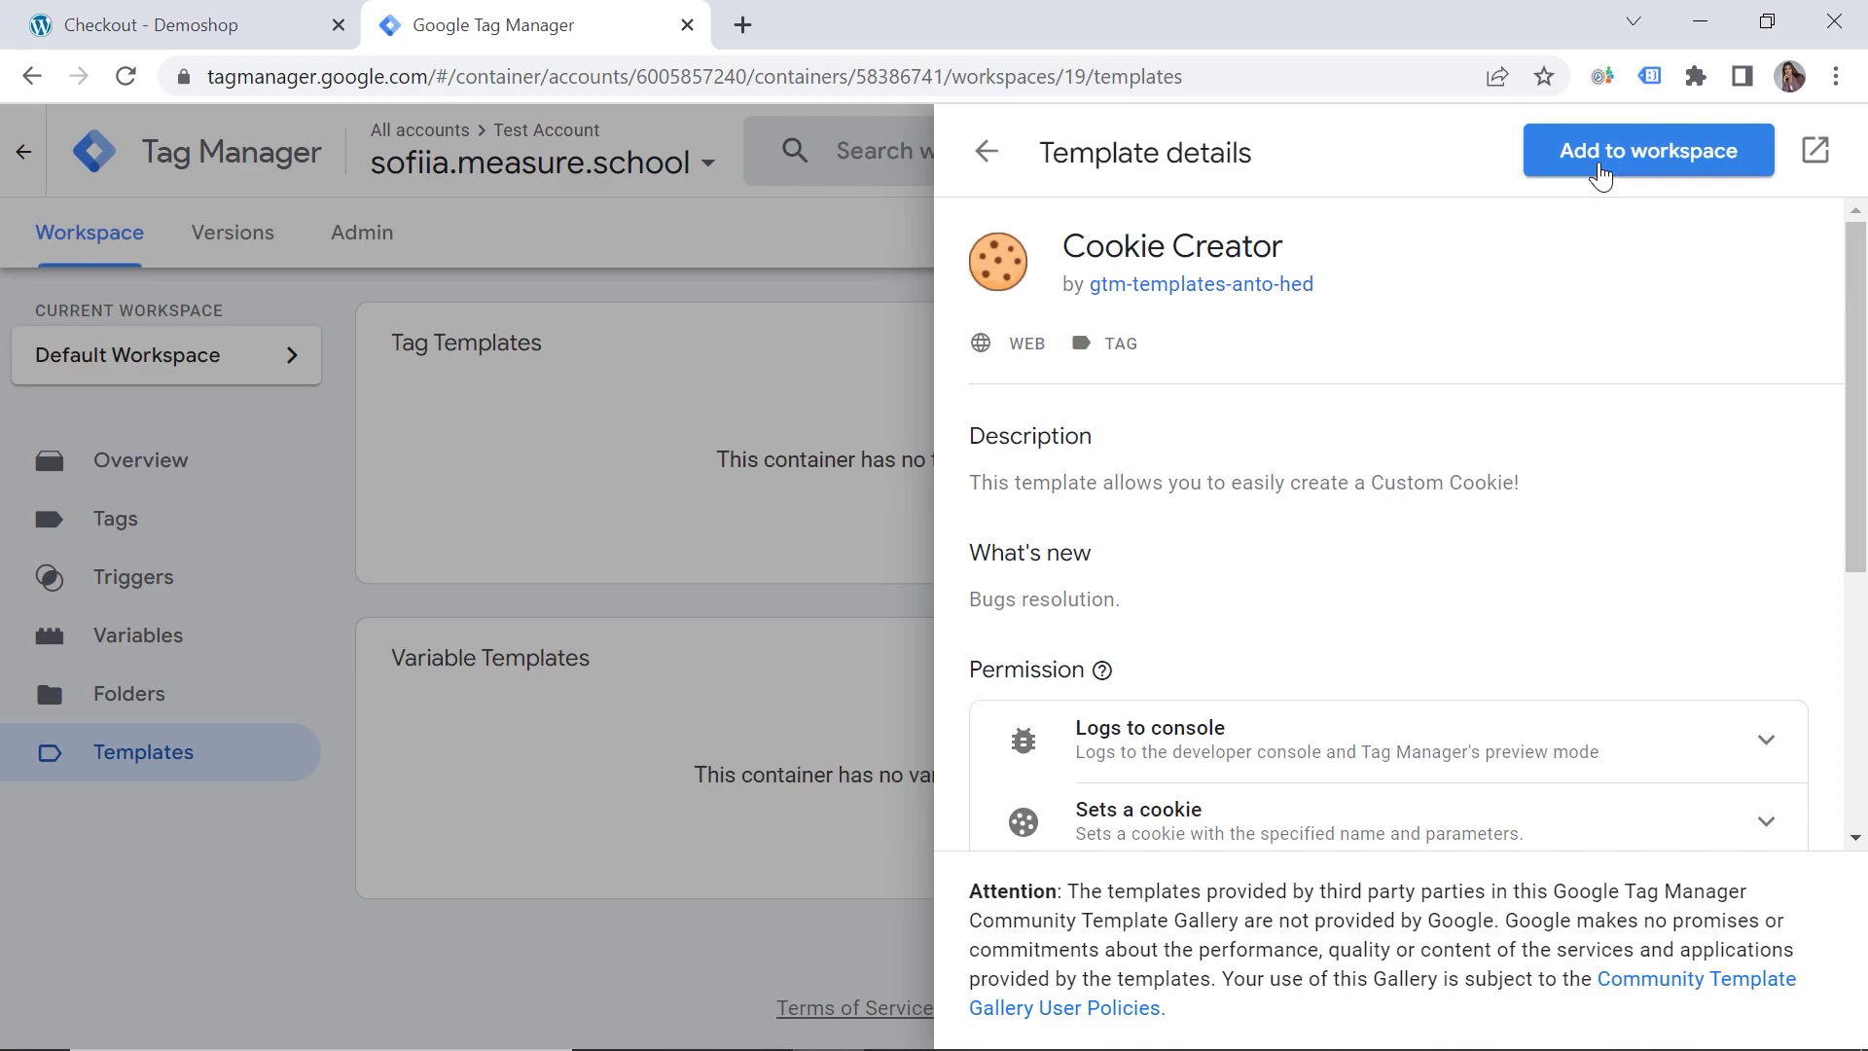
click(1601, 172)
click(1313, 701)
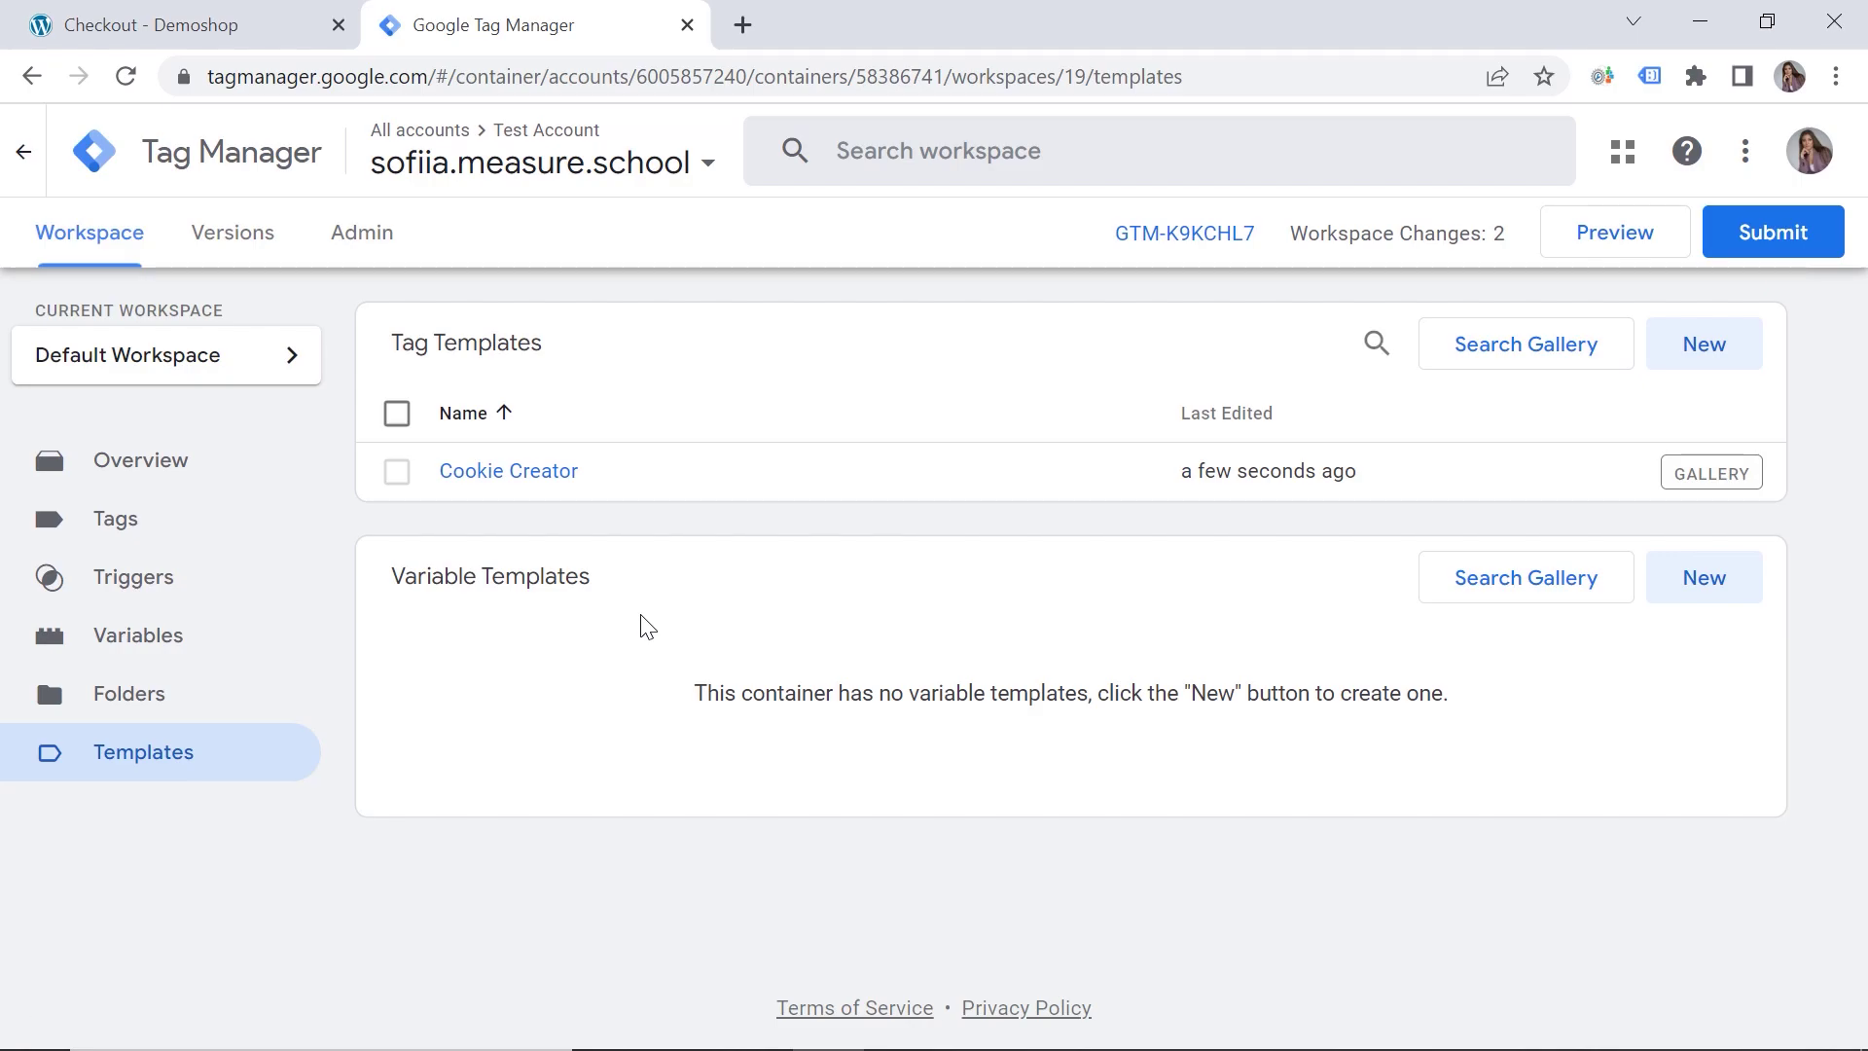
Step: Add '*' as an allowed cookie name in the Cookie Creator template's permissions
click(518, 482)
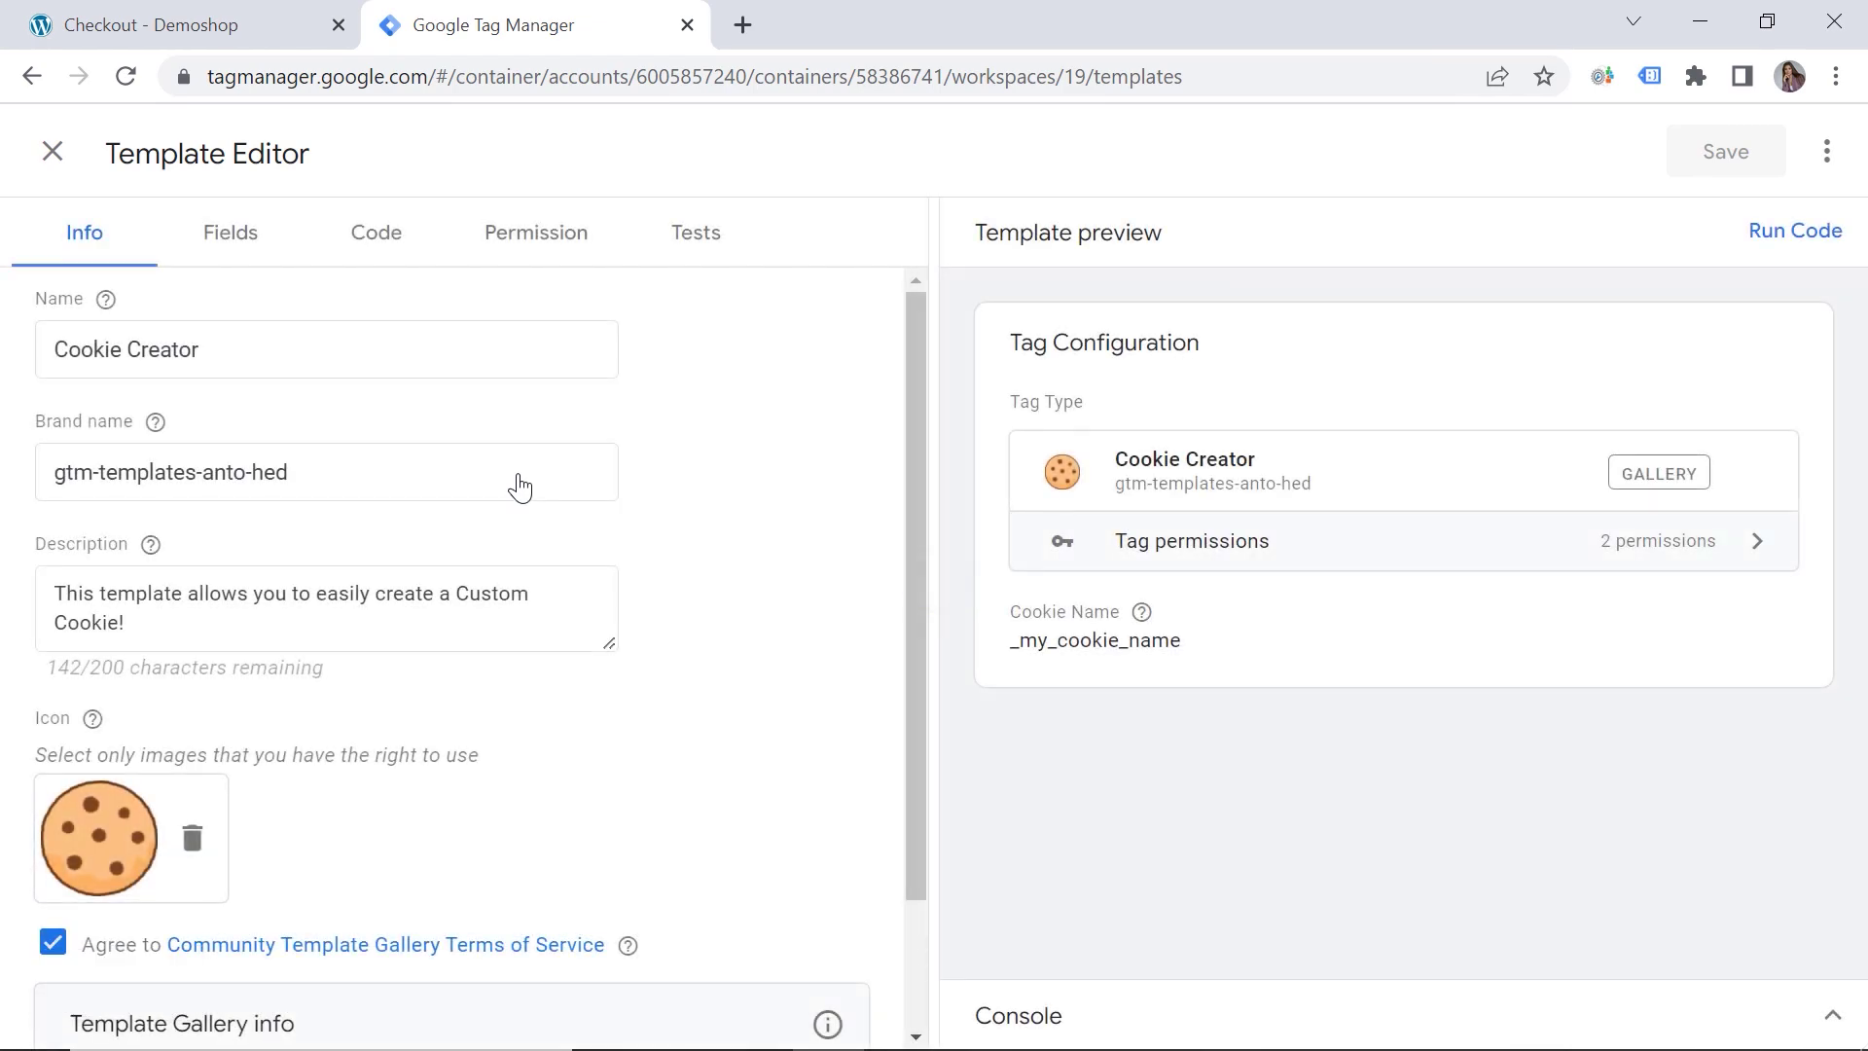
click(521, 242)
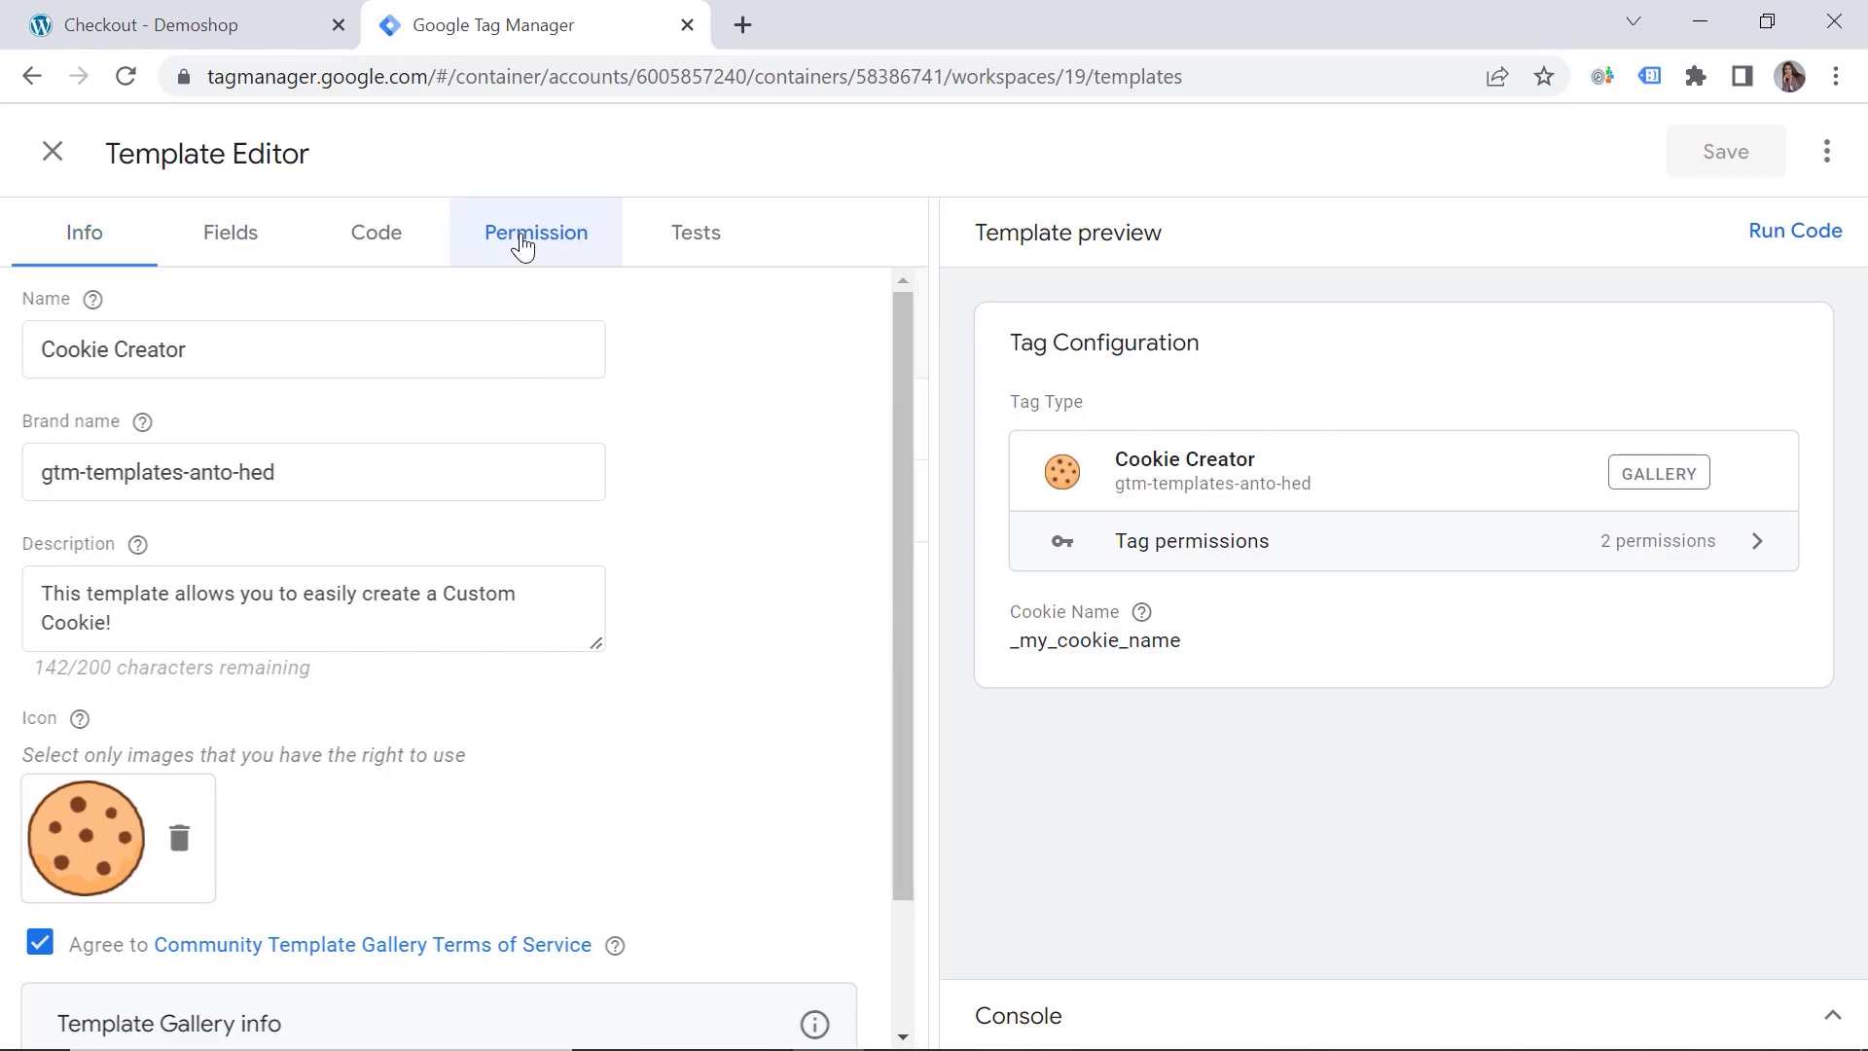
click(292, 512)
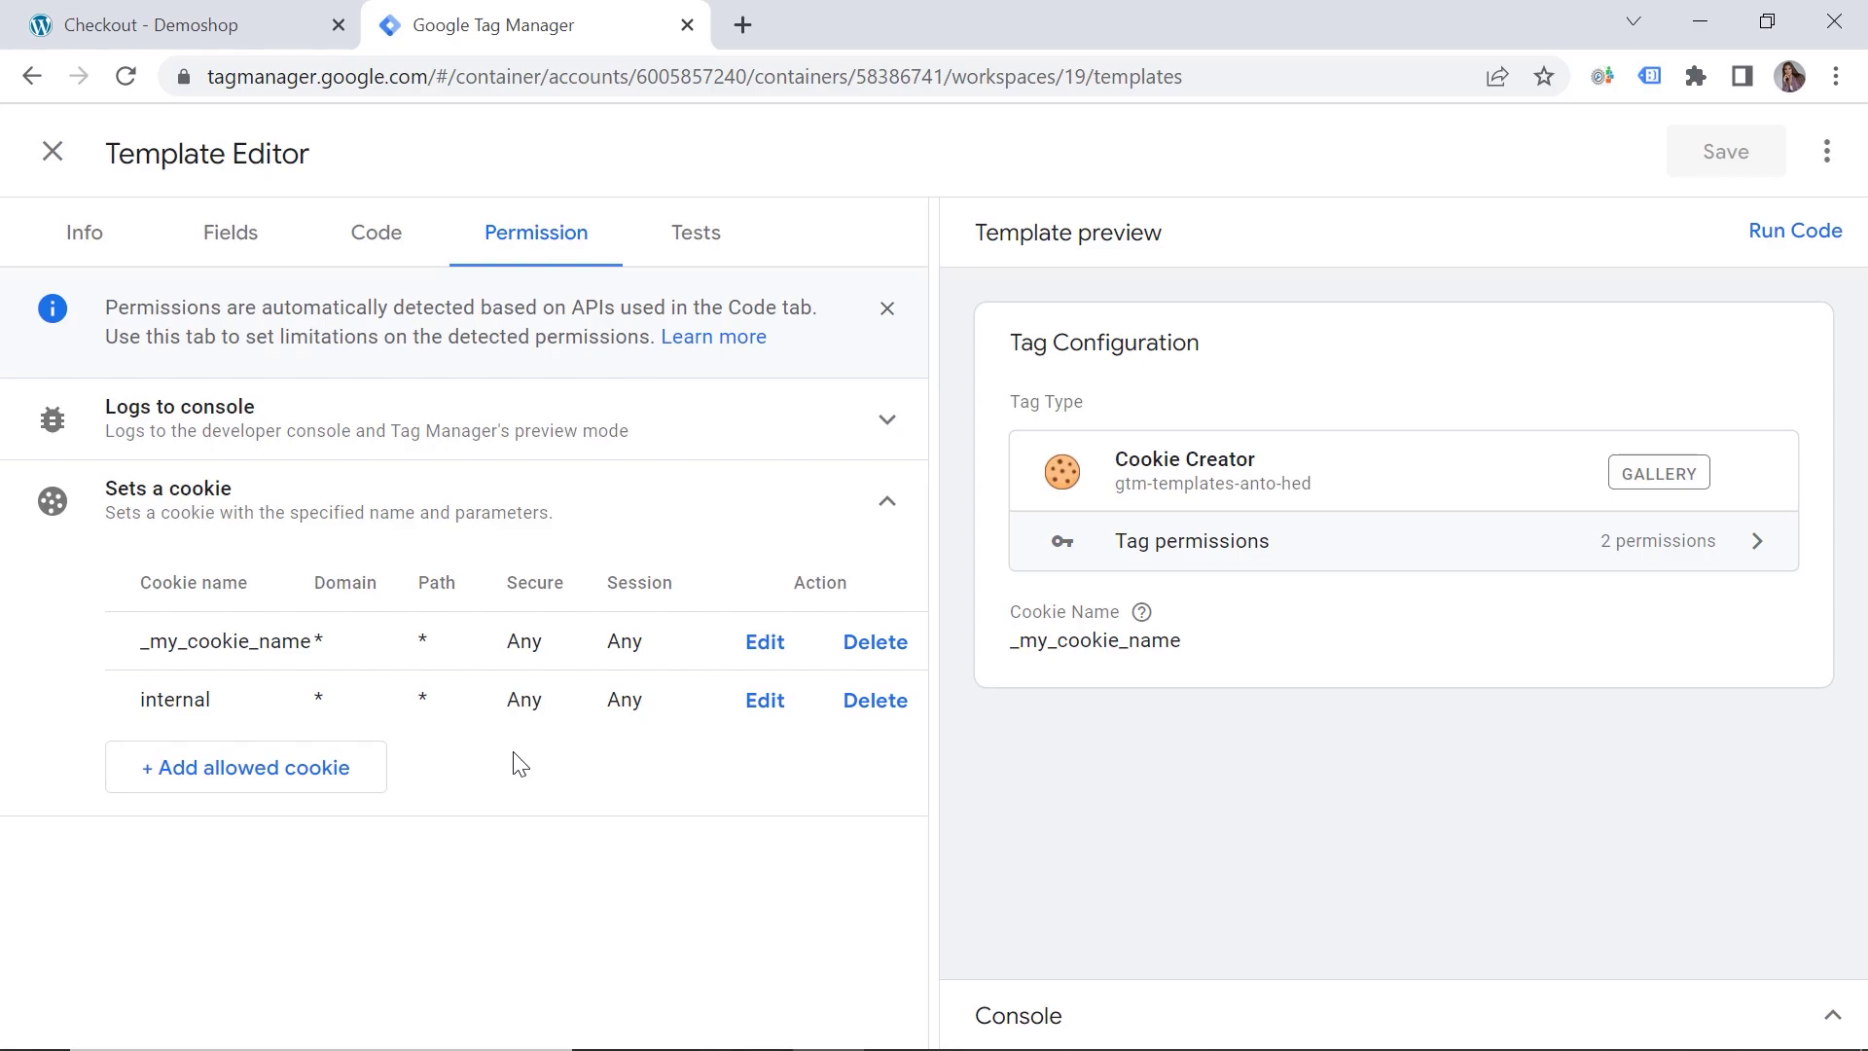
click(175, 777)
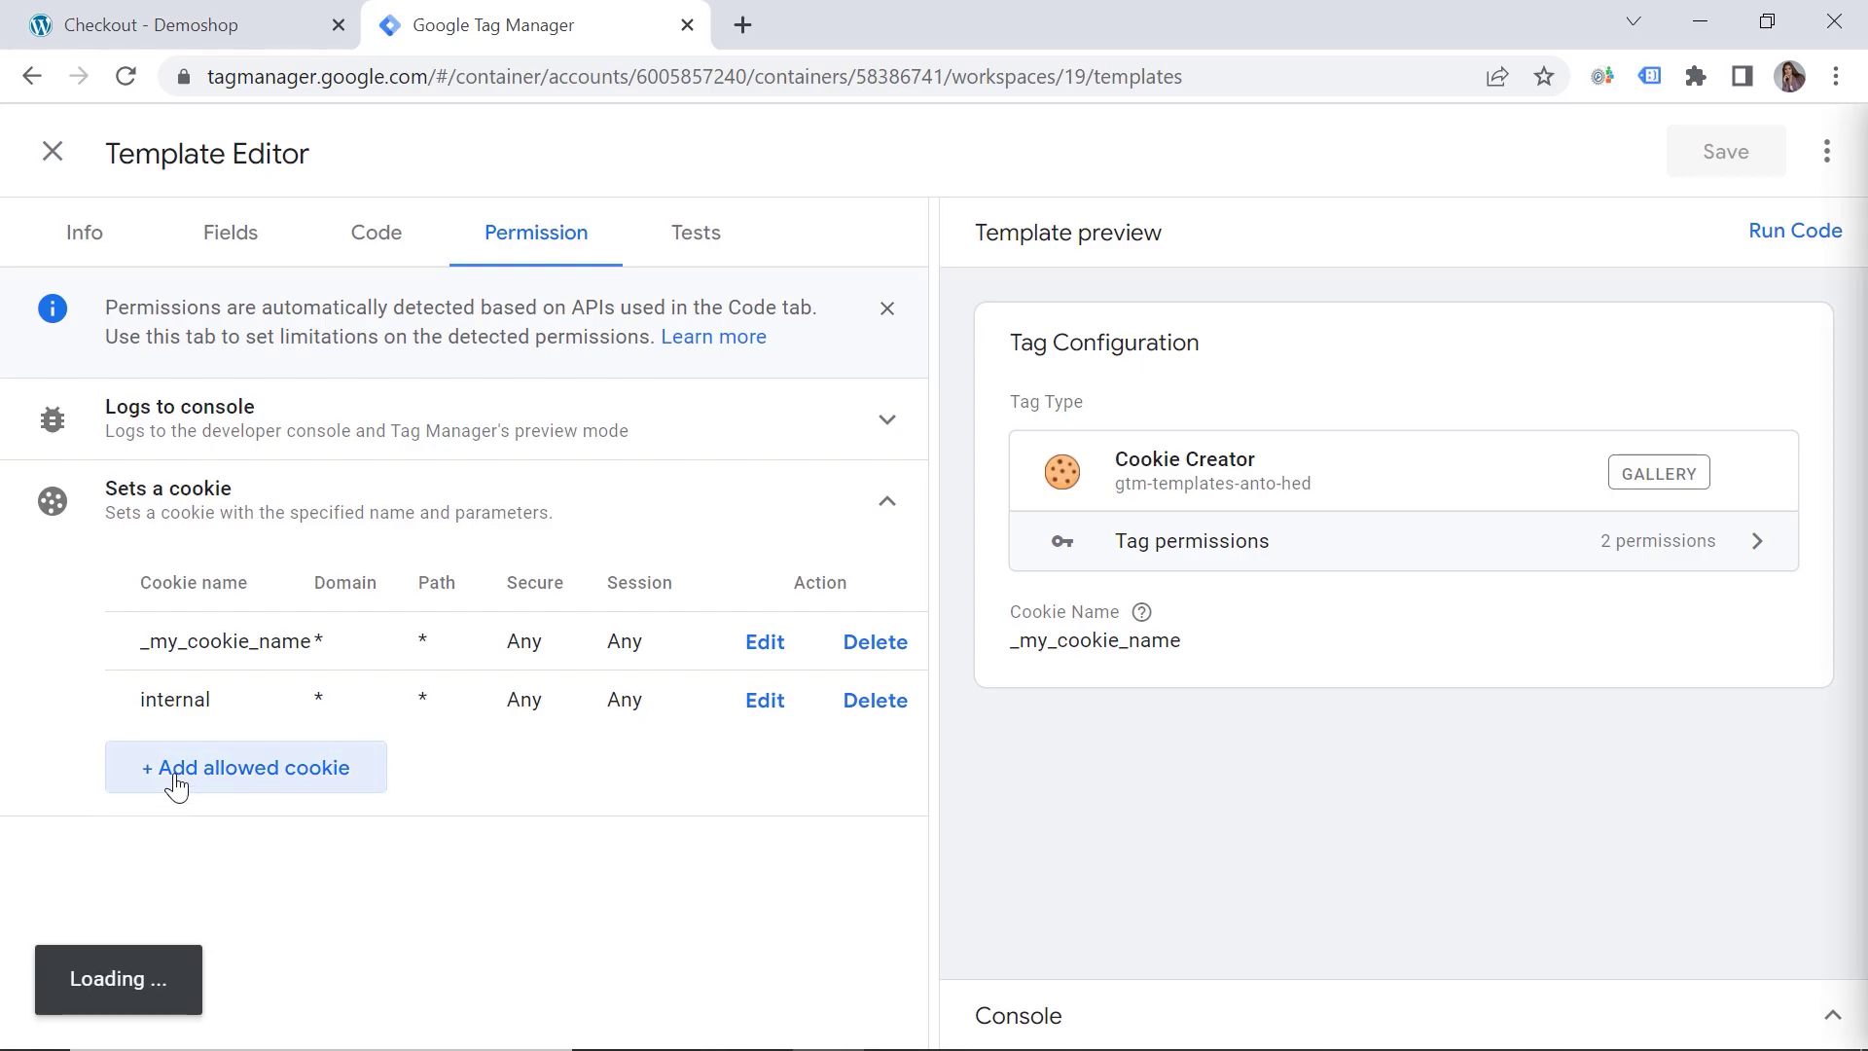
click(1071, 290)
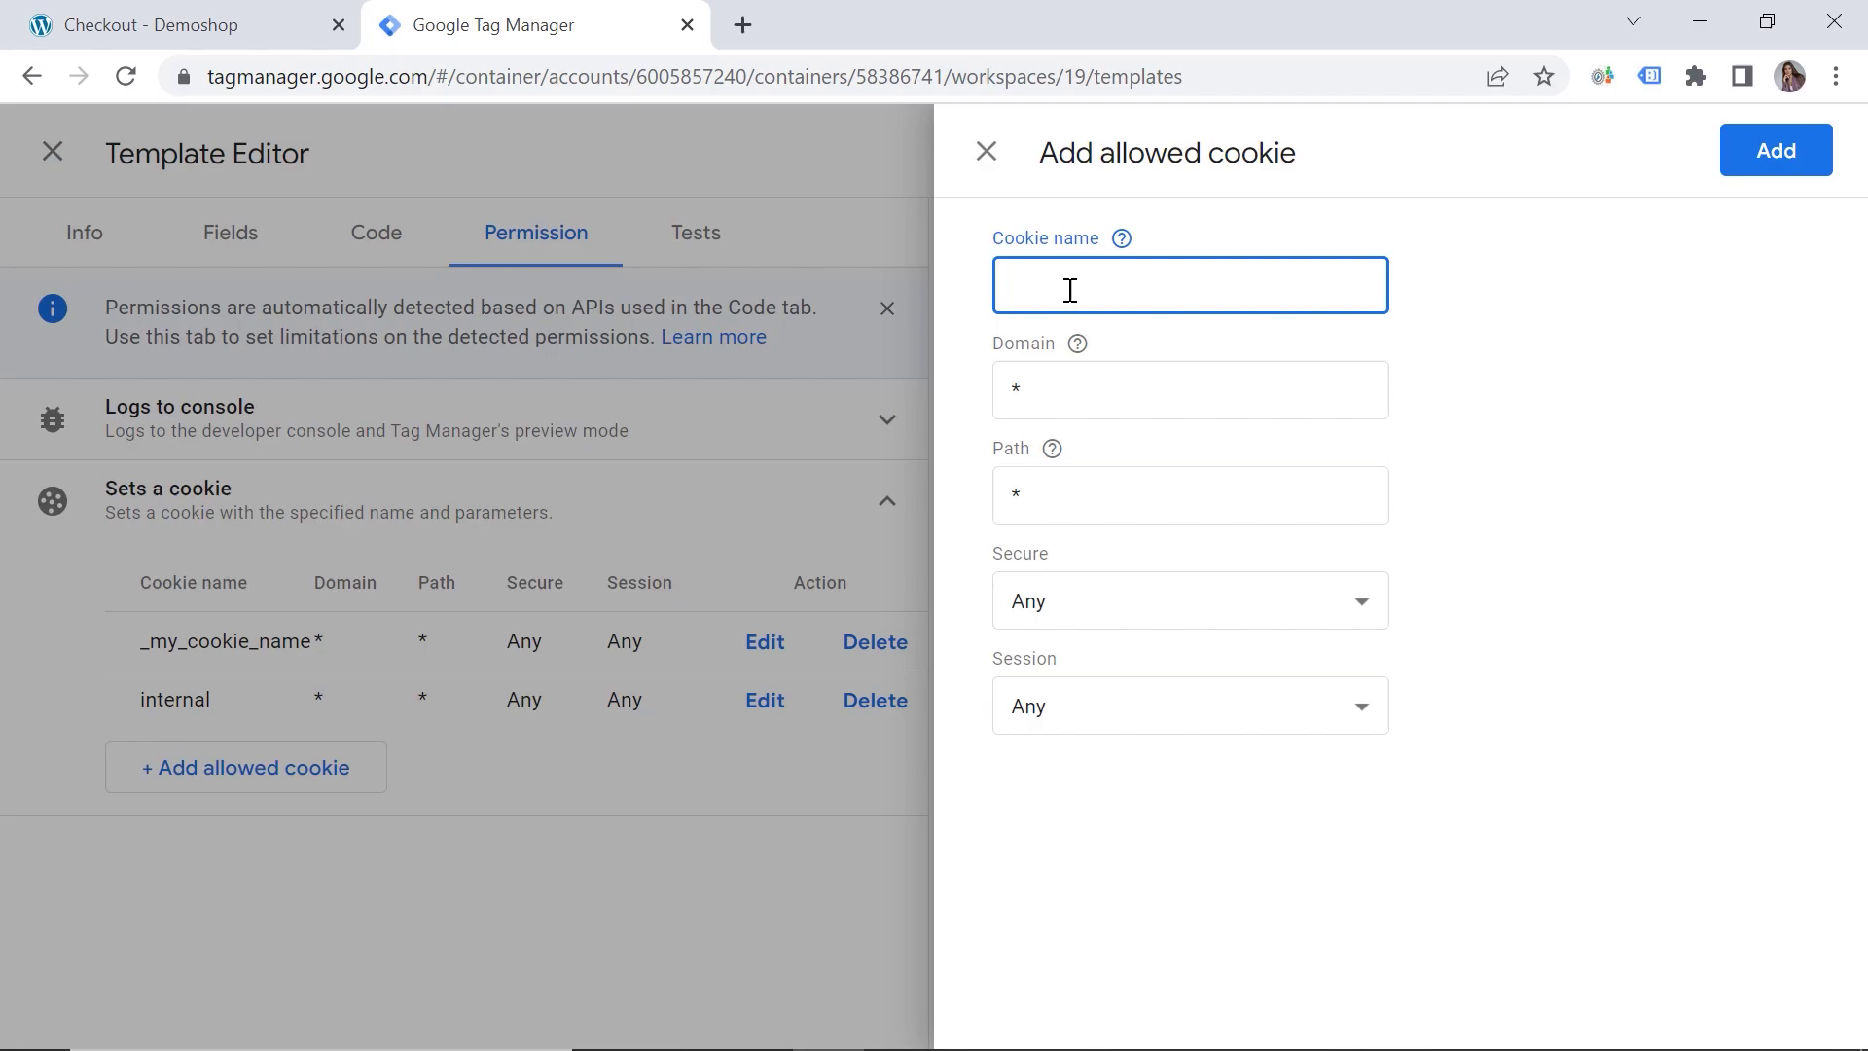
text(*)
click(1757, 168)
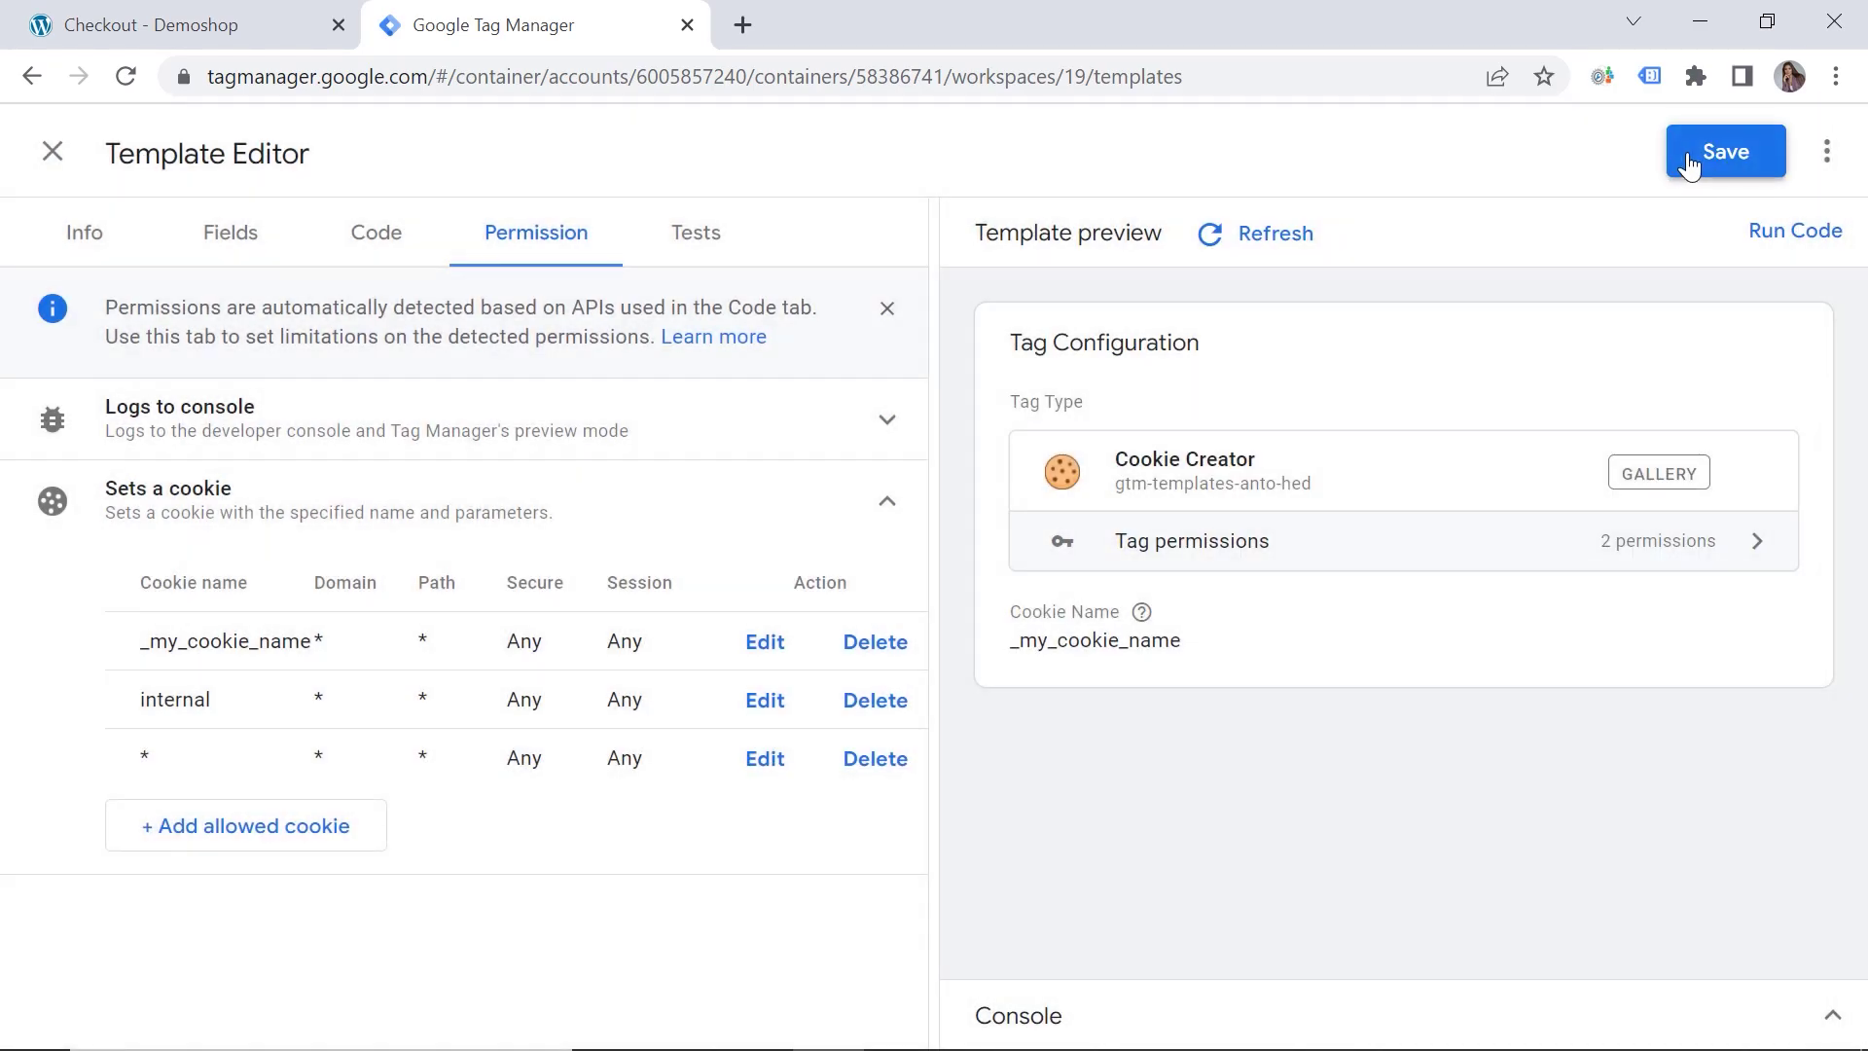
Step: Save the edited community template and close the template editor
click(1685, 158)
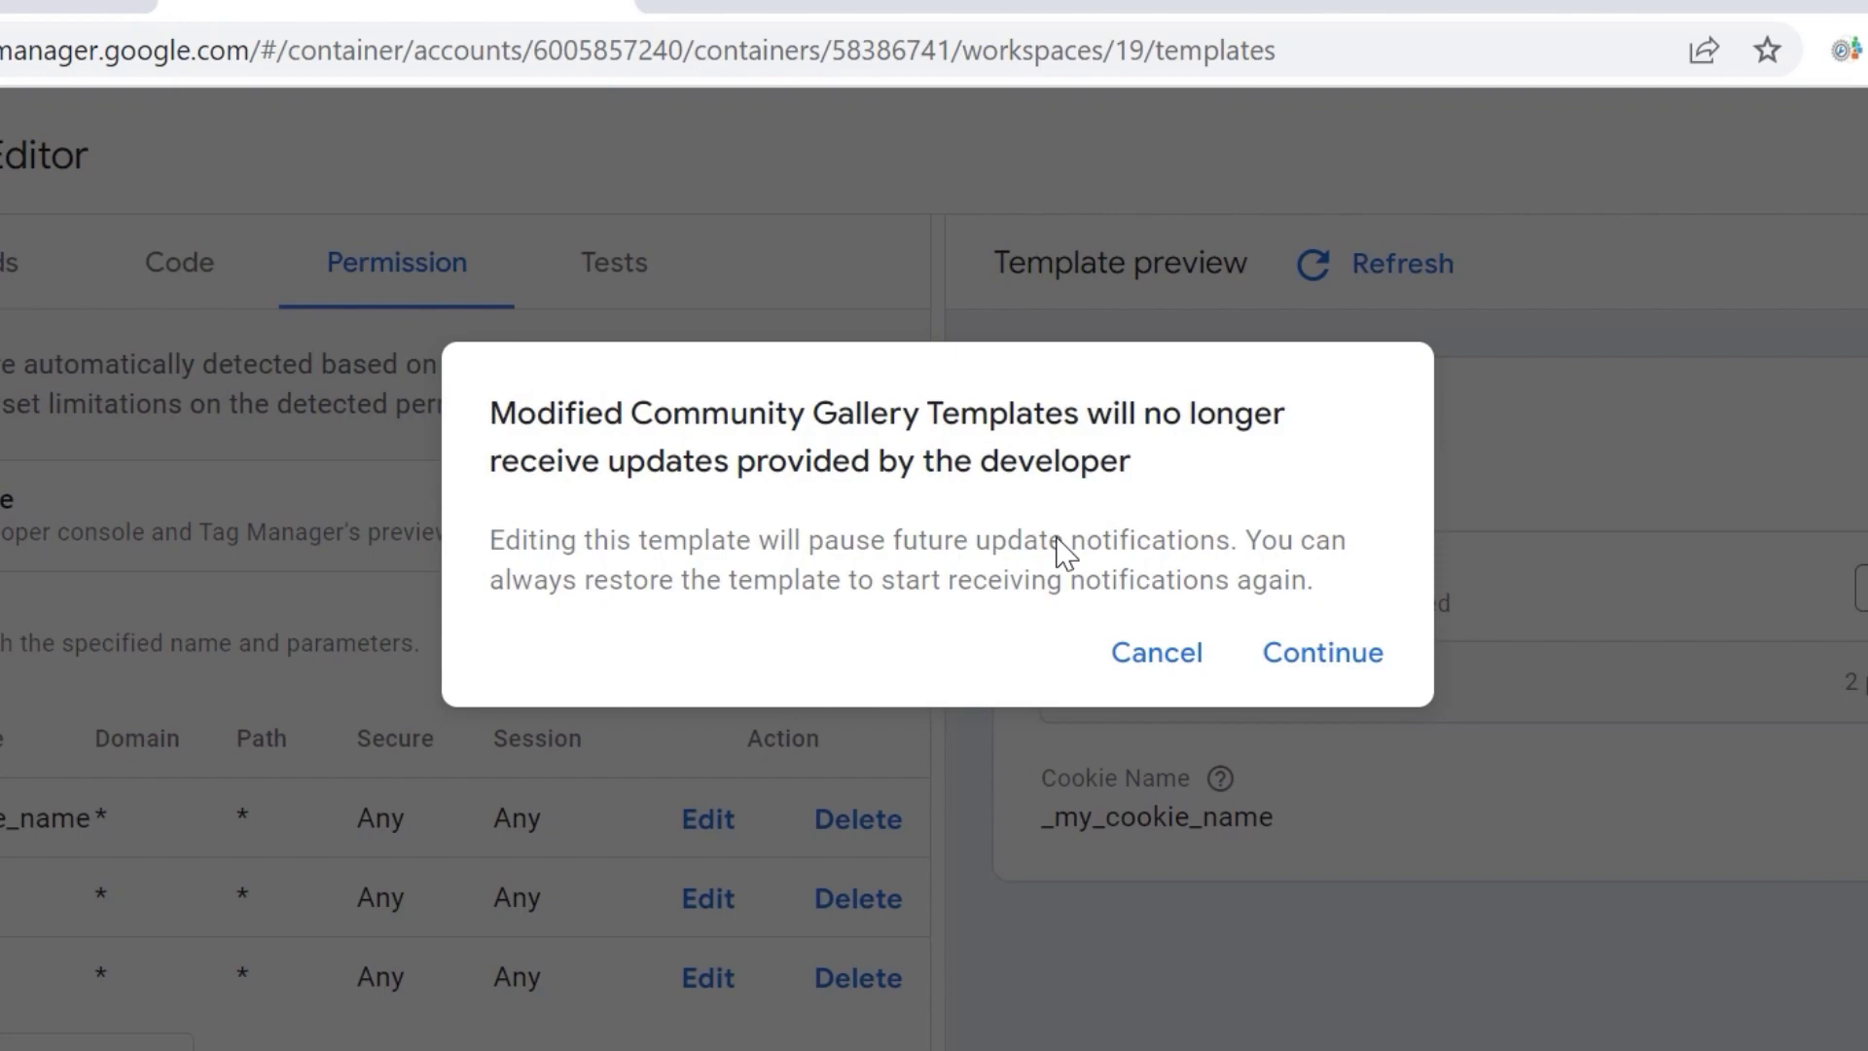
click(1352, 684)
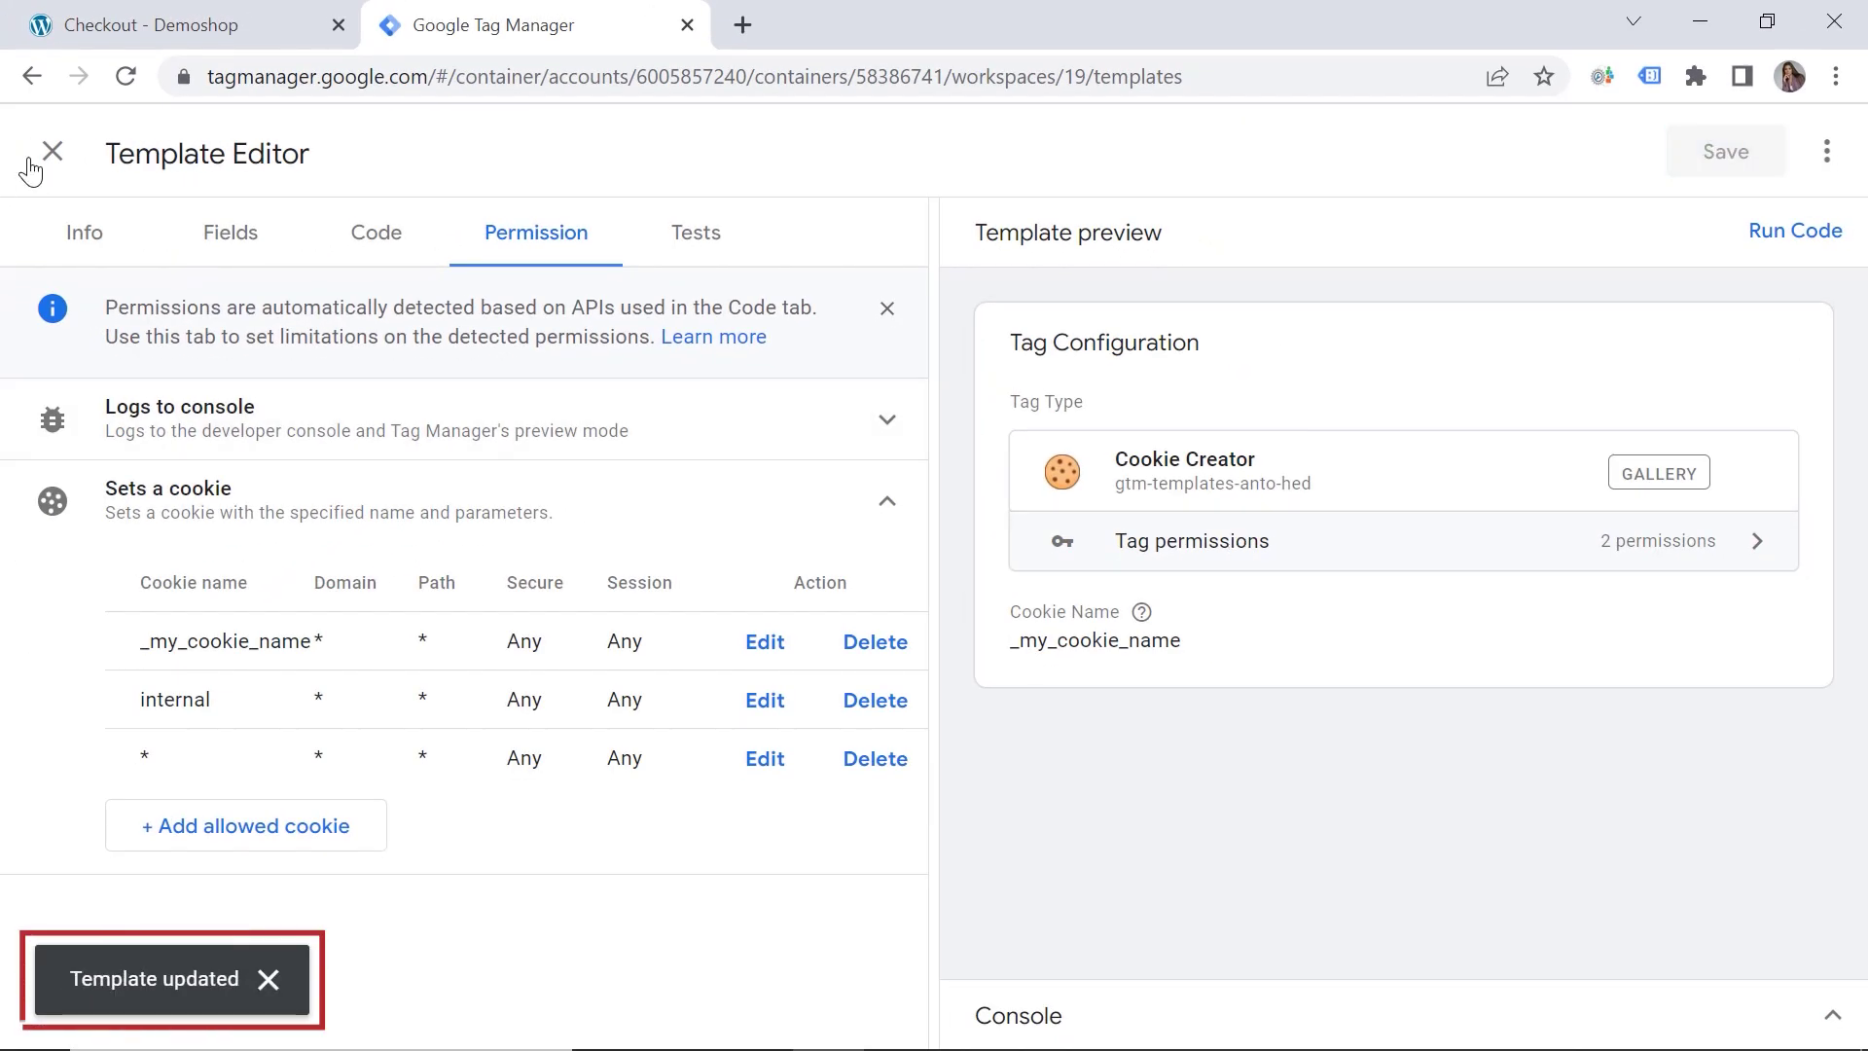
click(46, 161)
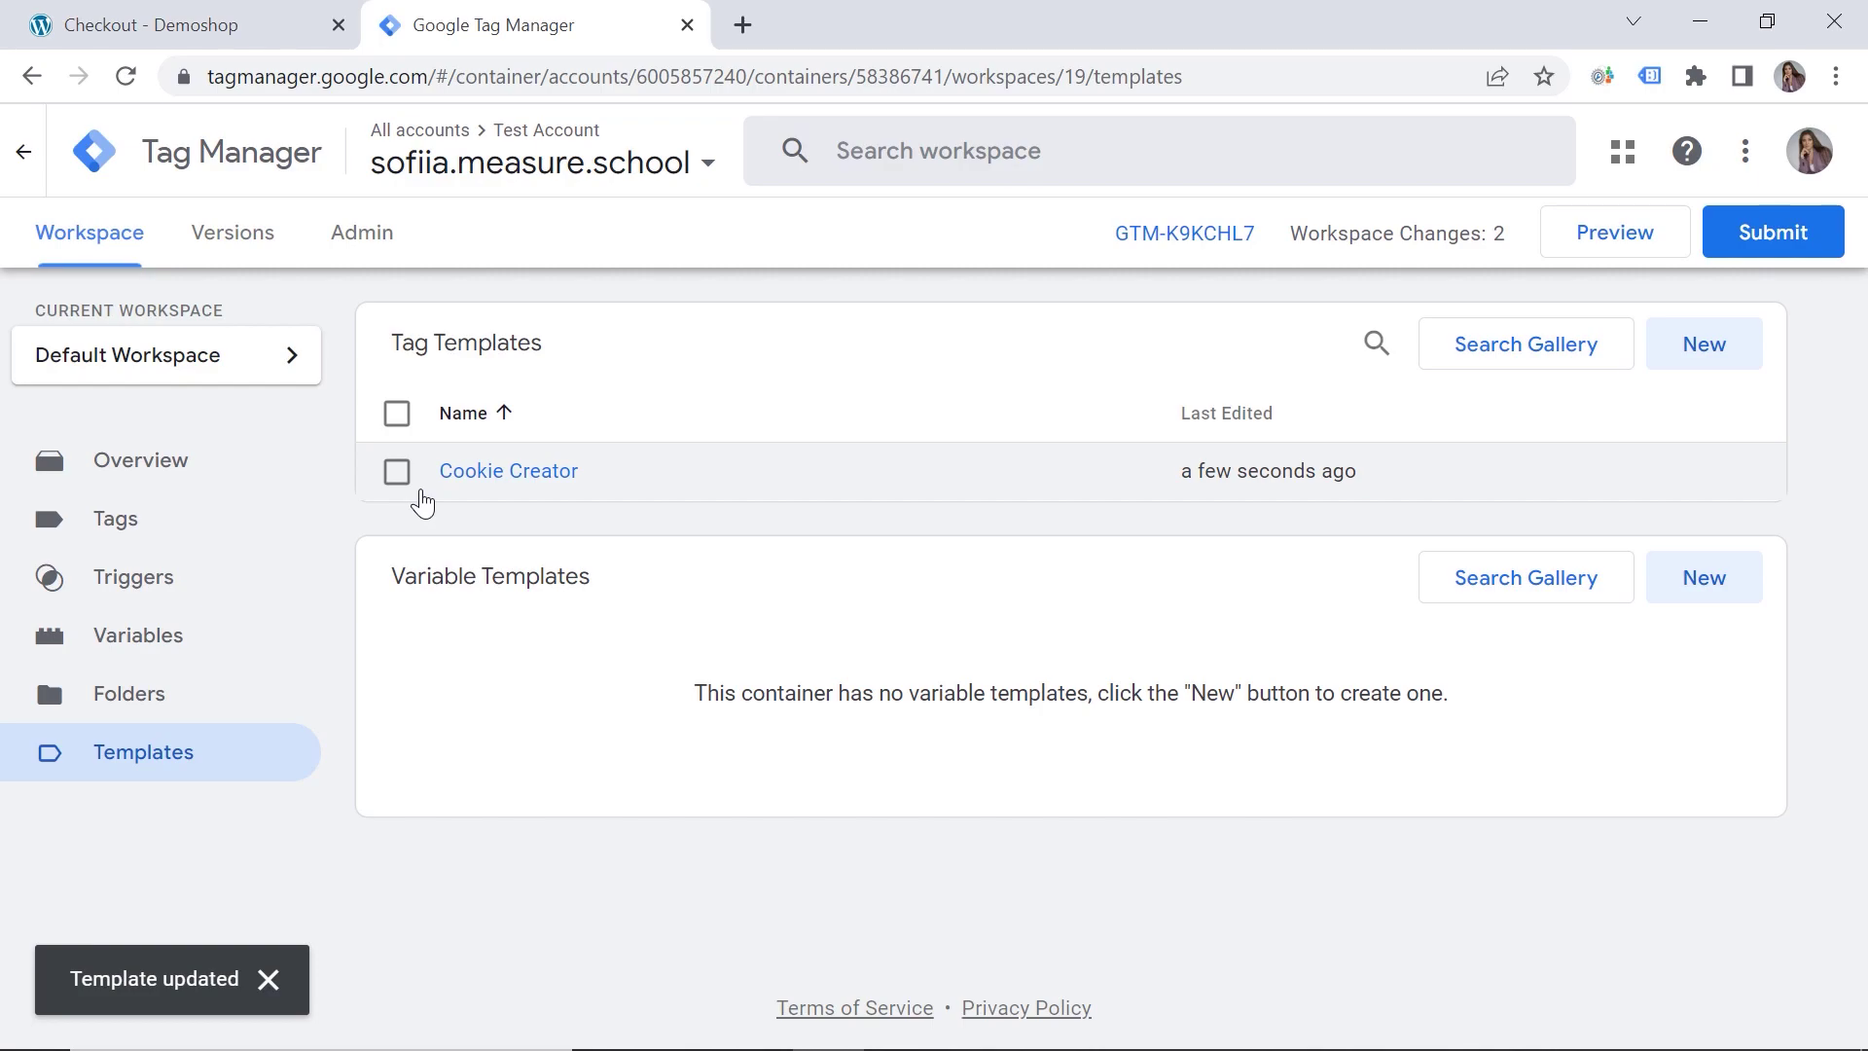
Step: Create a new tag of type Cookie Creator
click(117, 526)
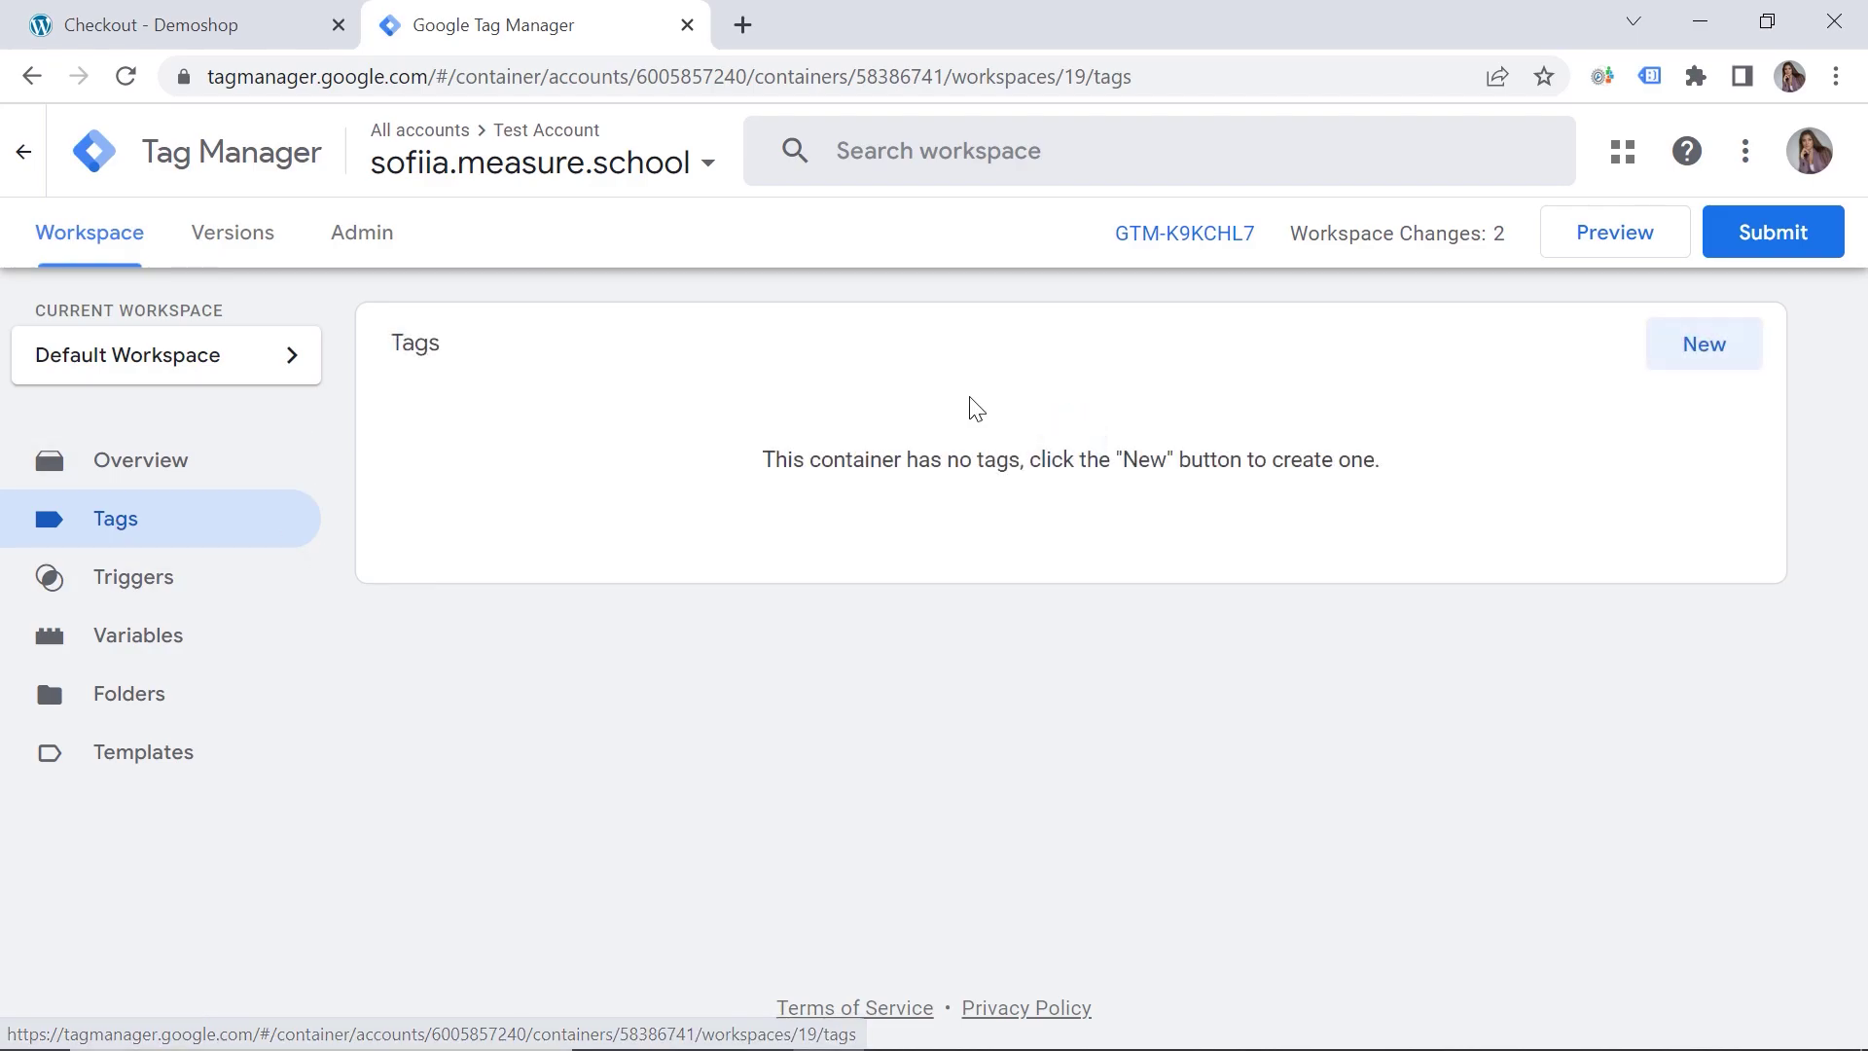
click(1708, 348)
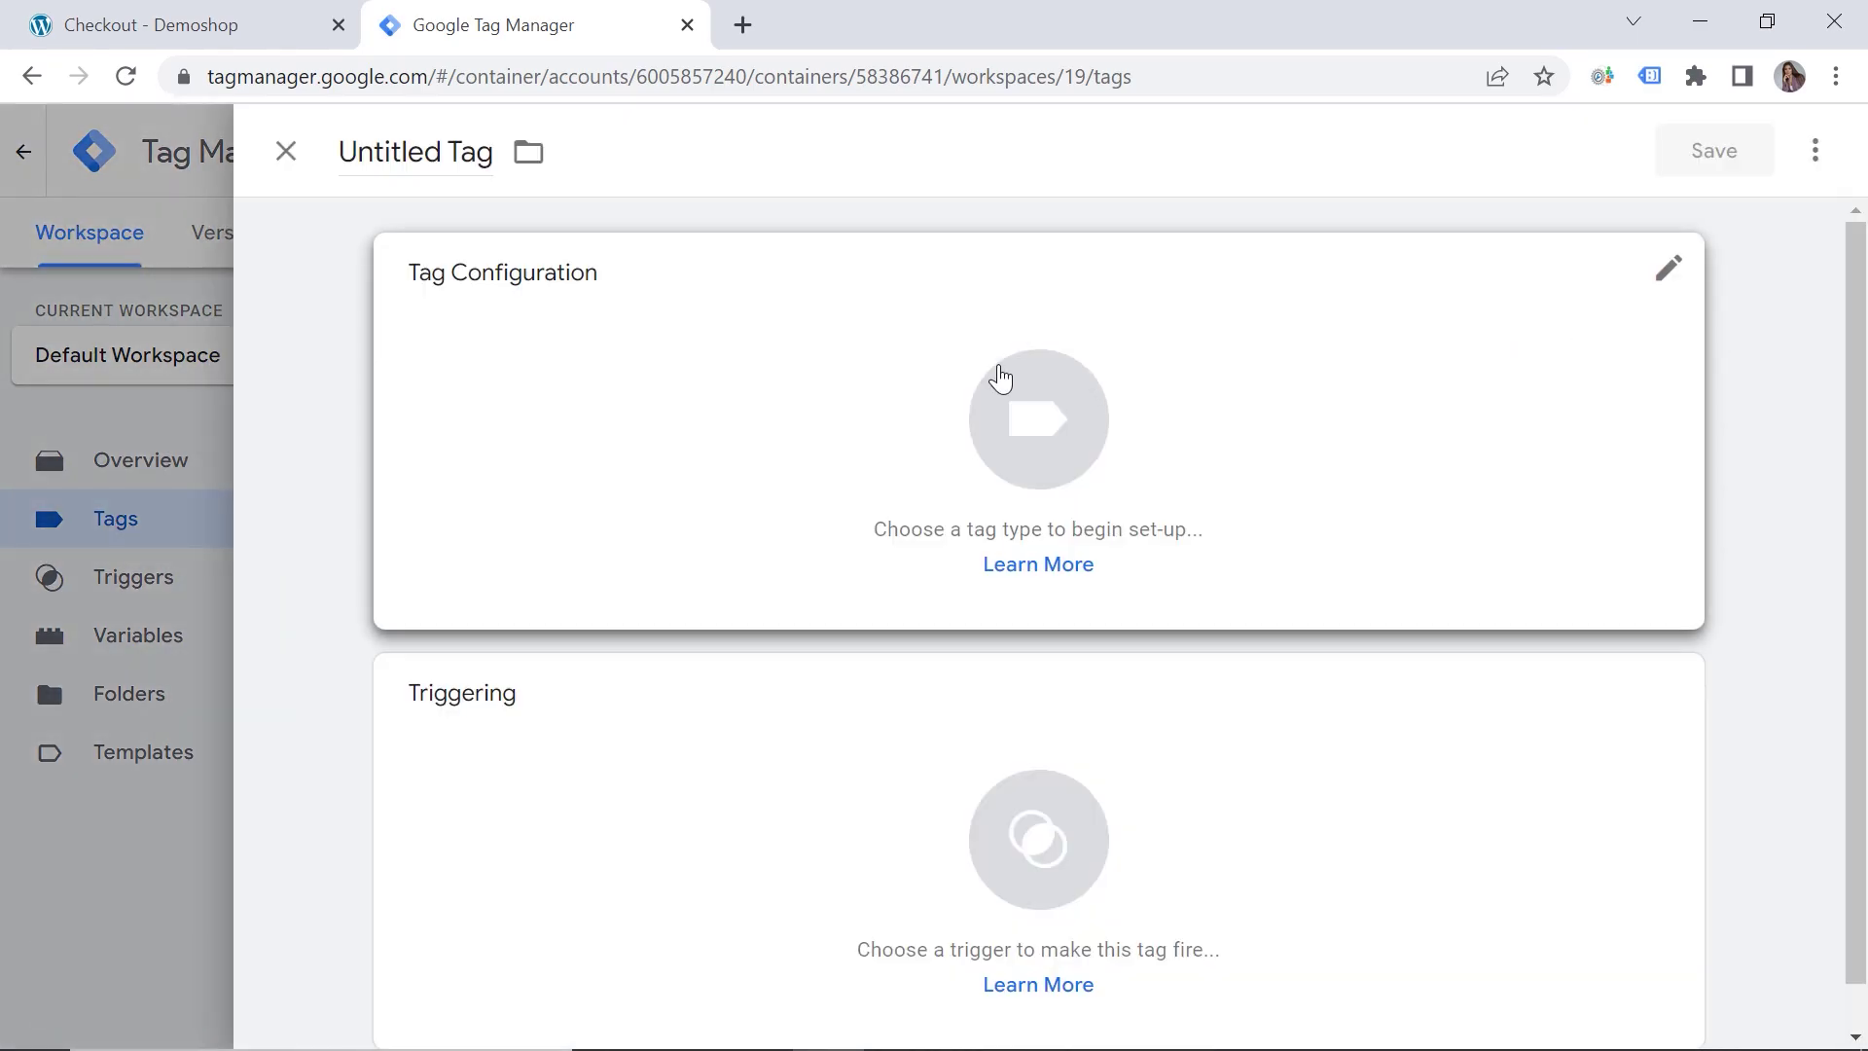
click(948, 378)
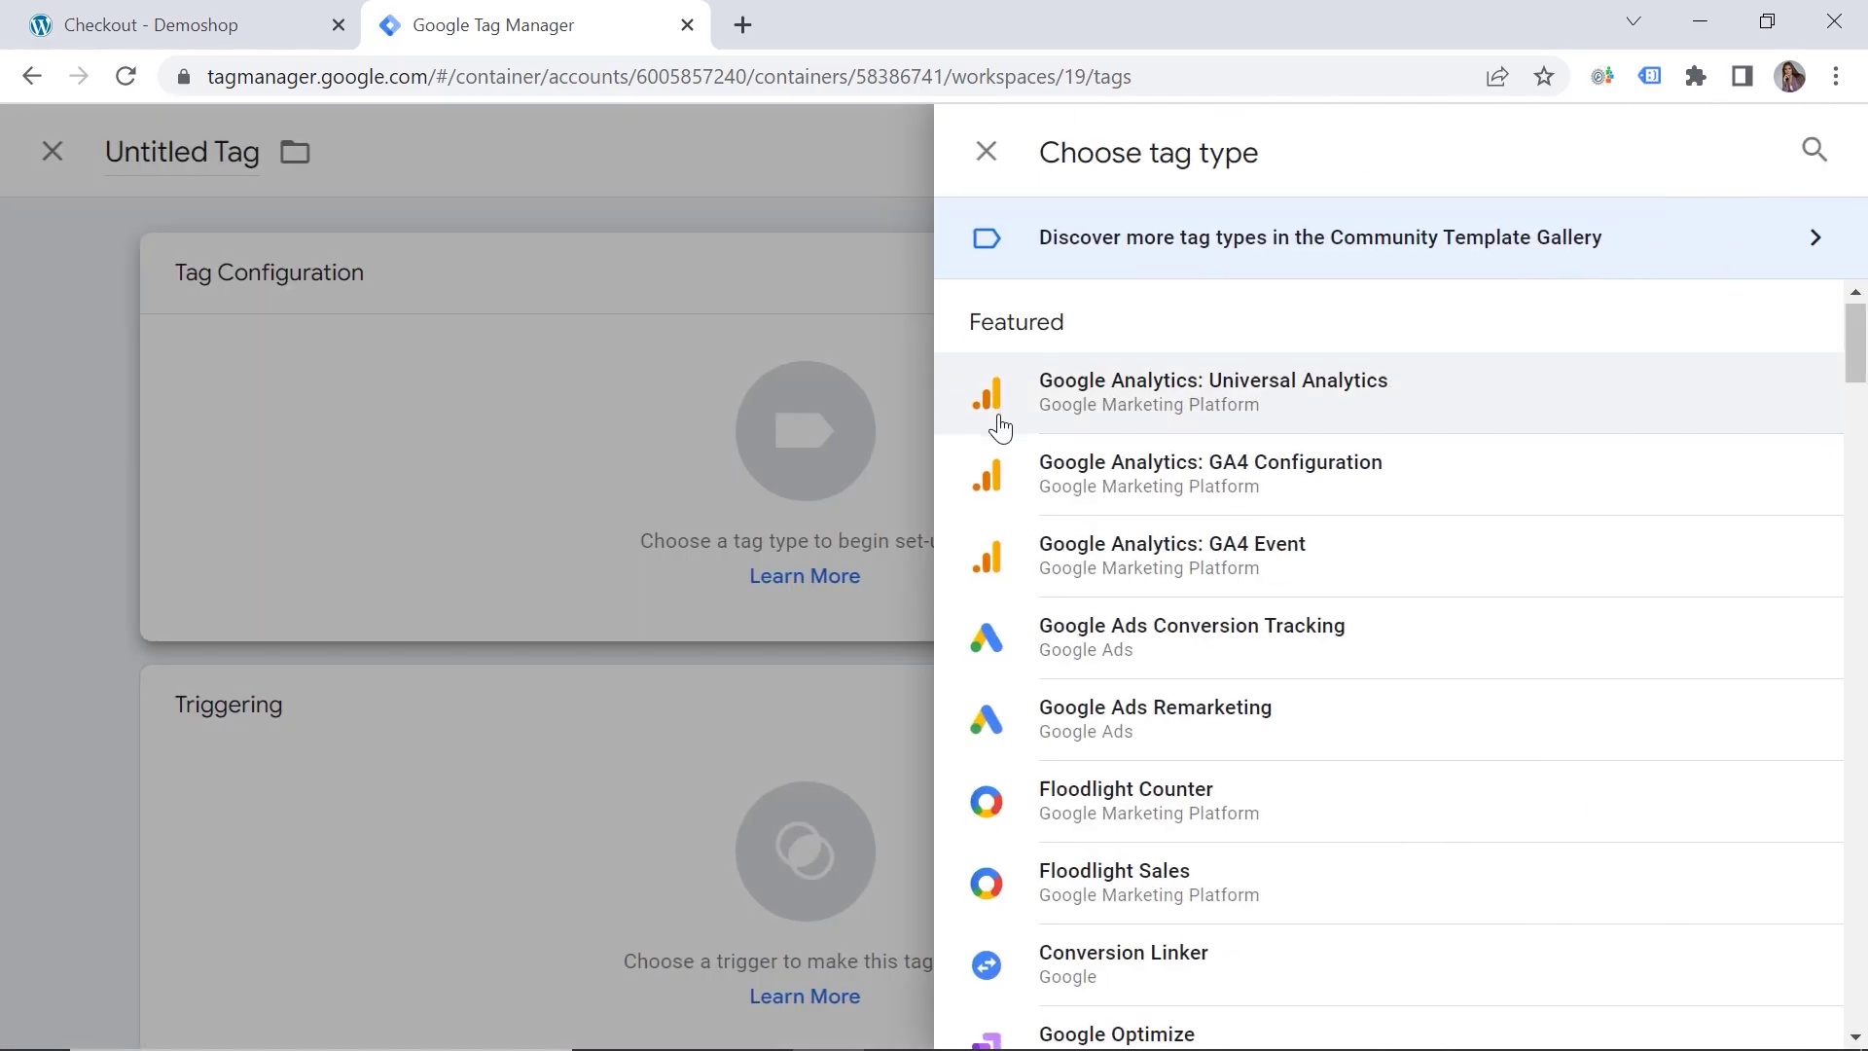
scroll(997, 421, down, 8)
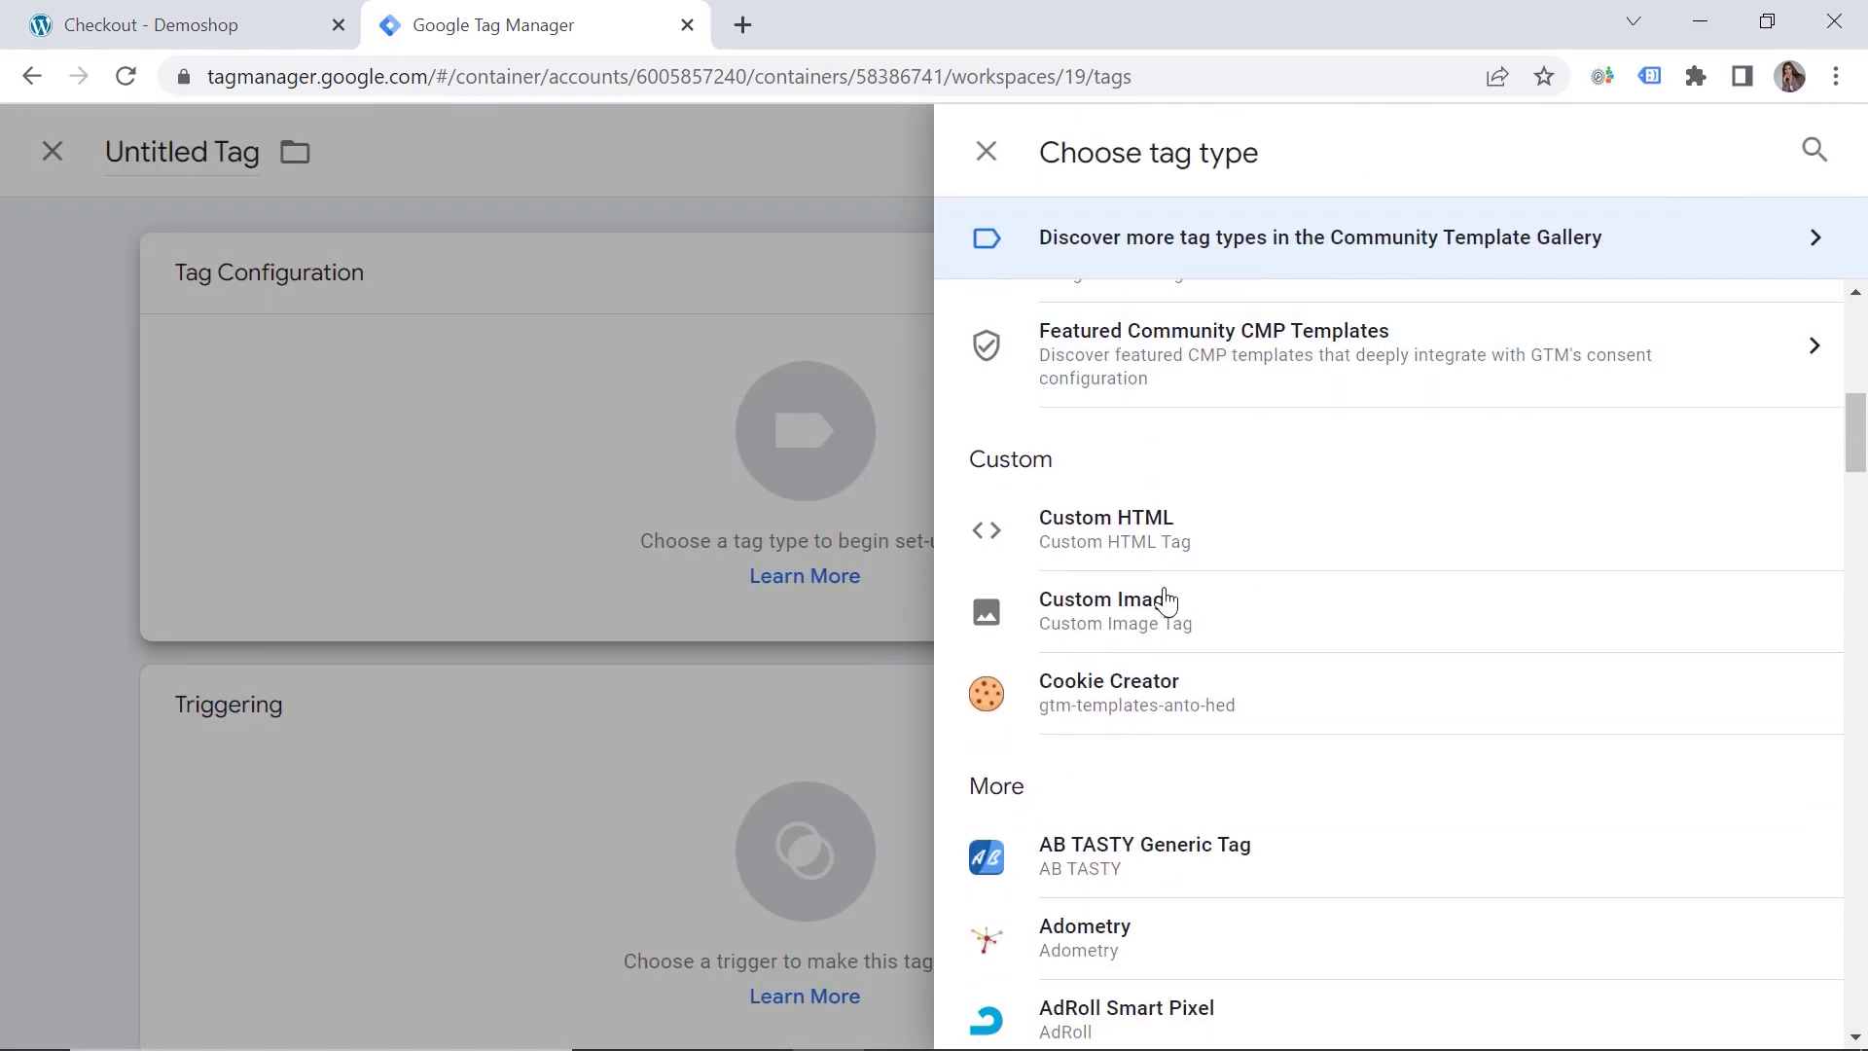
click(1165, 697)
Step: Set cookie name 'revenue', value {{cjs - revenue}}, and expiration mode By month
double_click(422, 629)
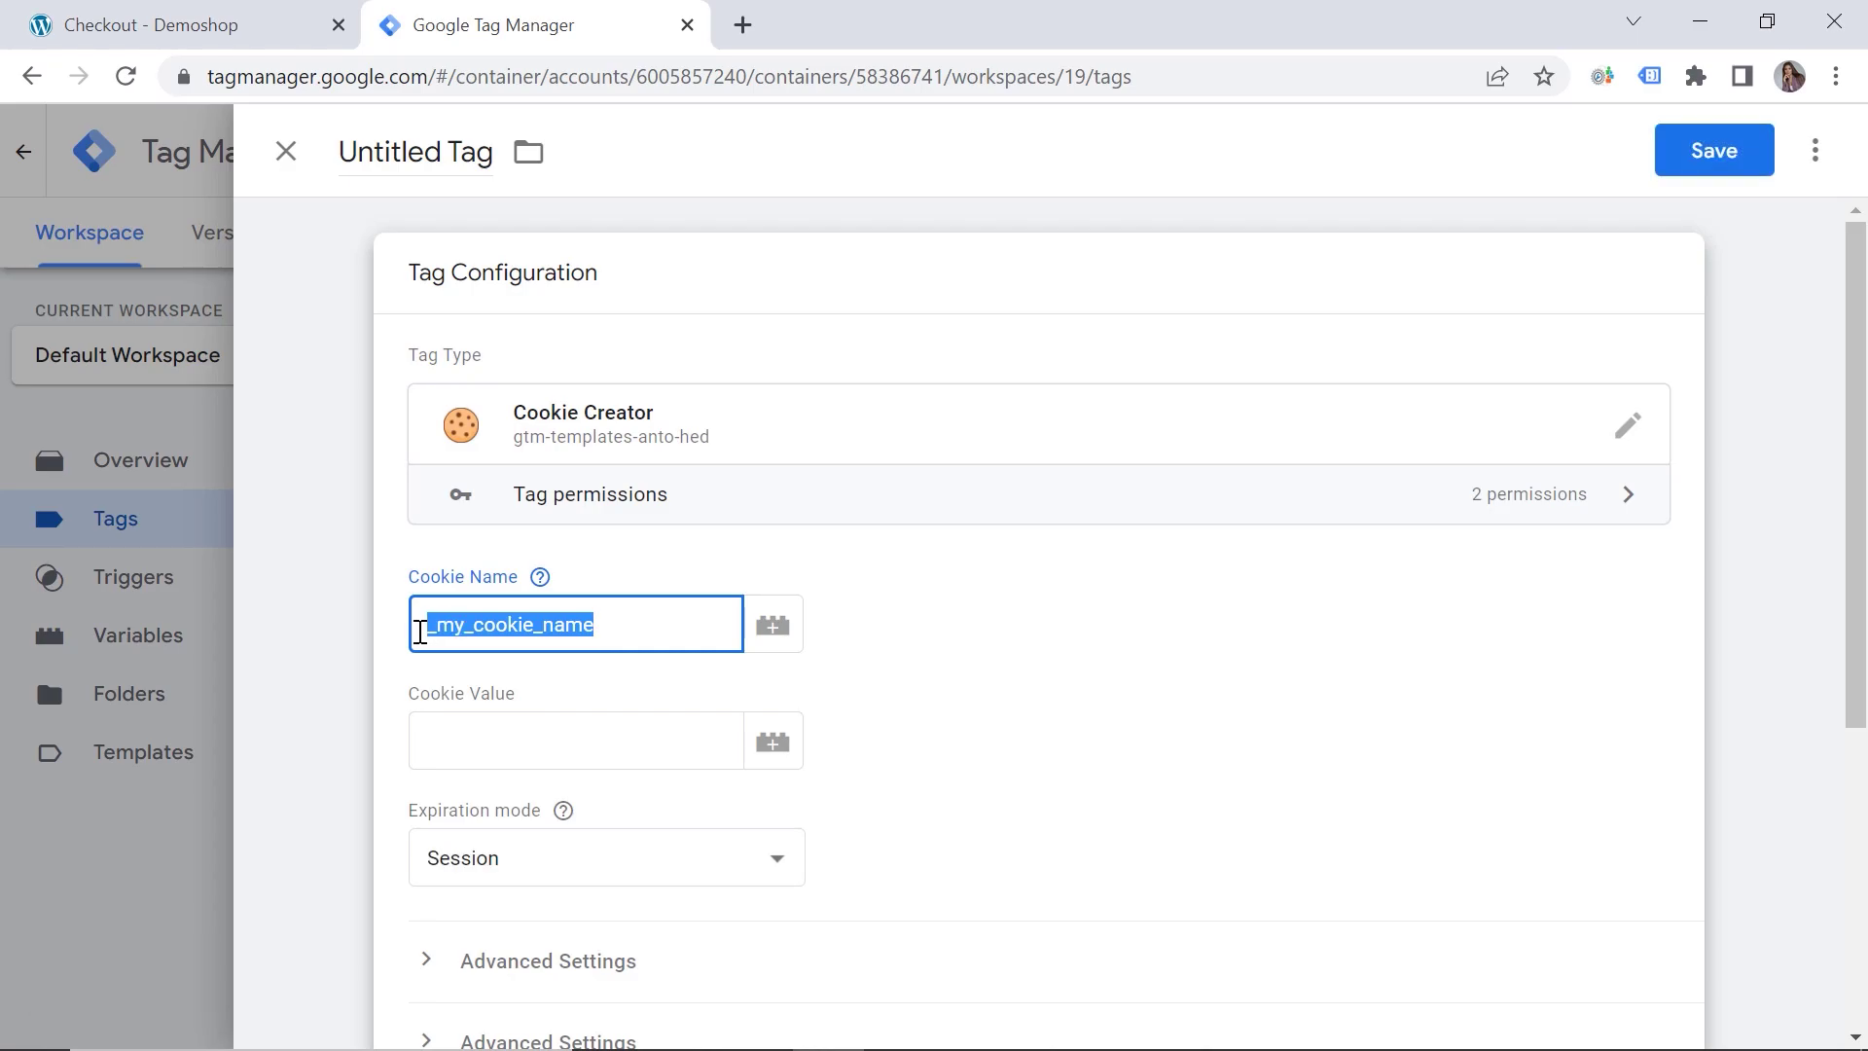
text(revenue)
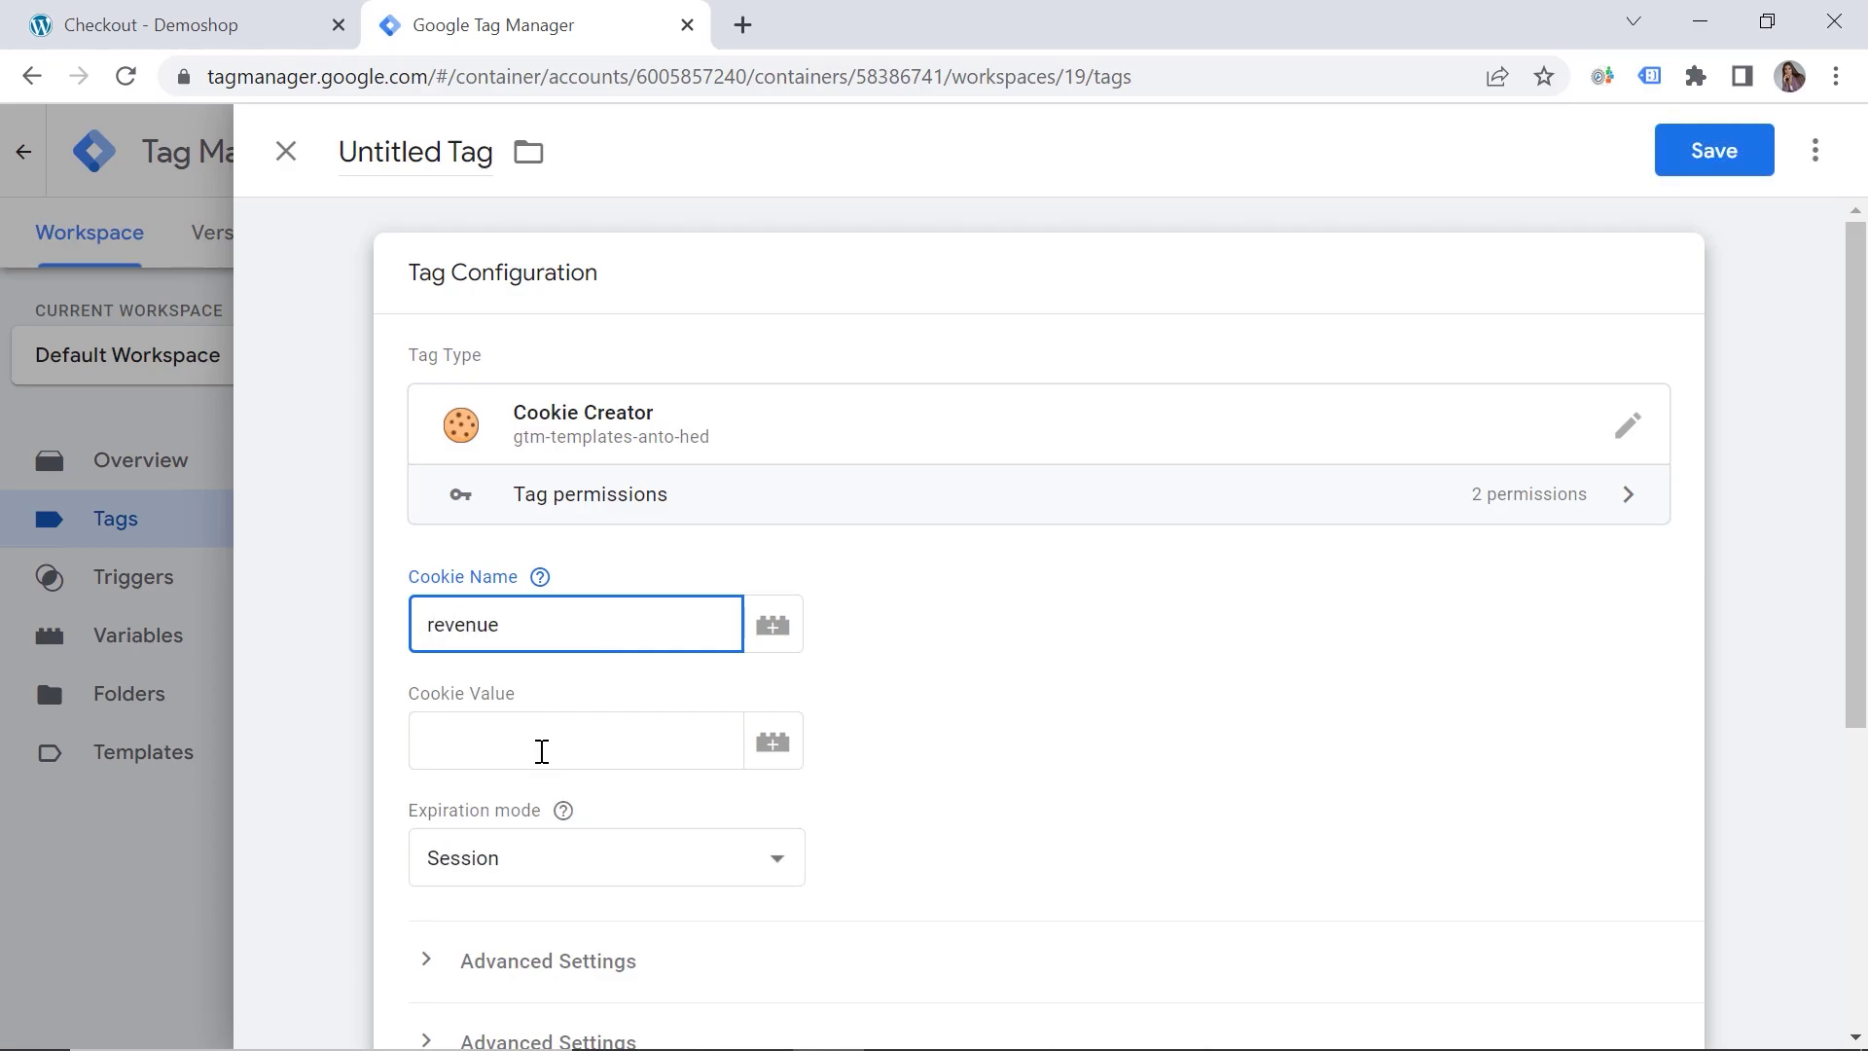
click(542, 750)
click(773, 743)
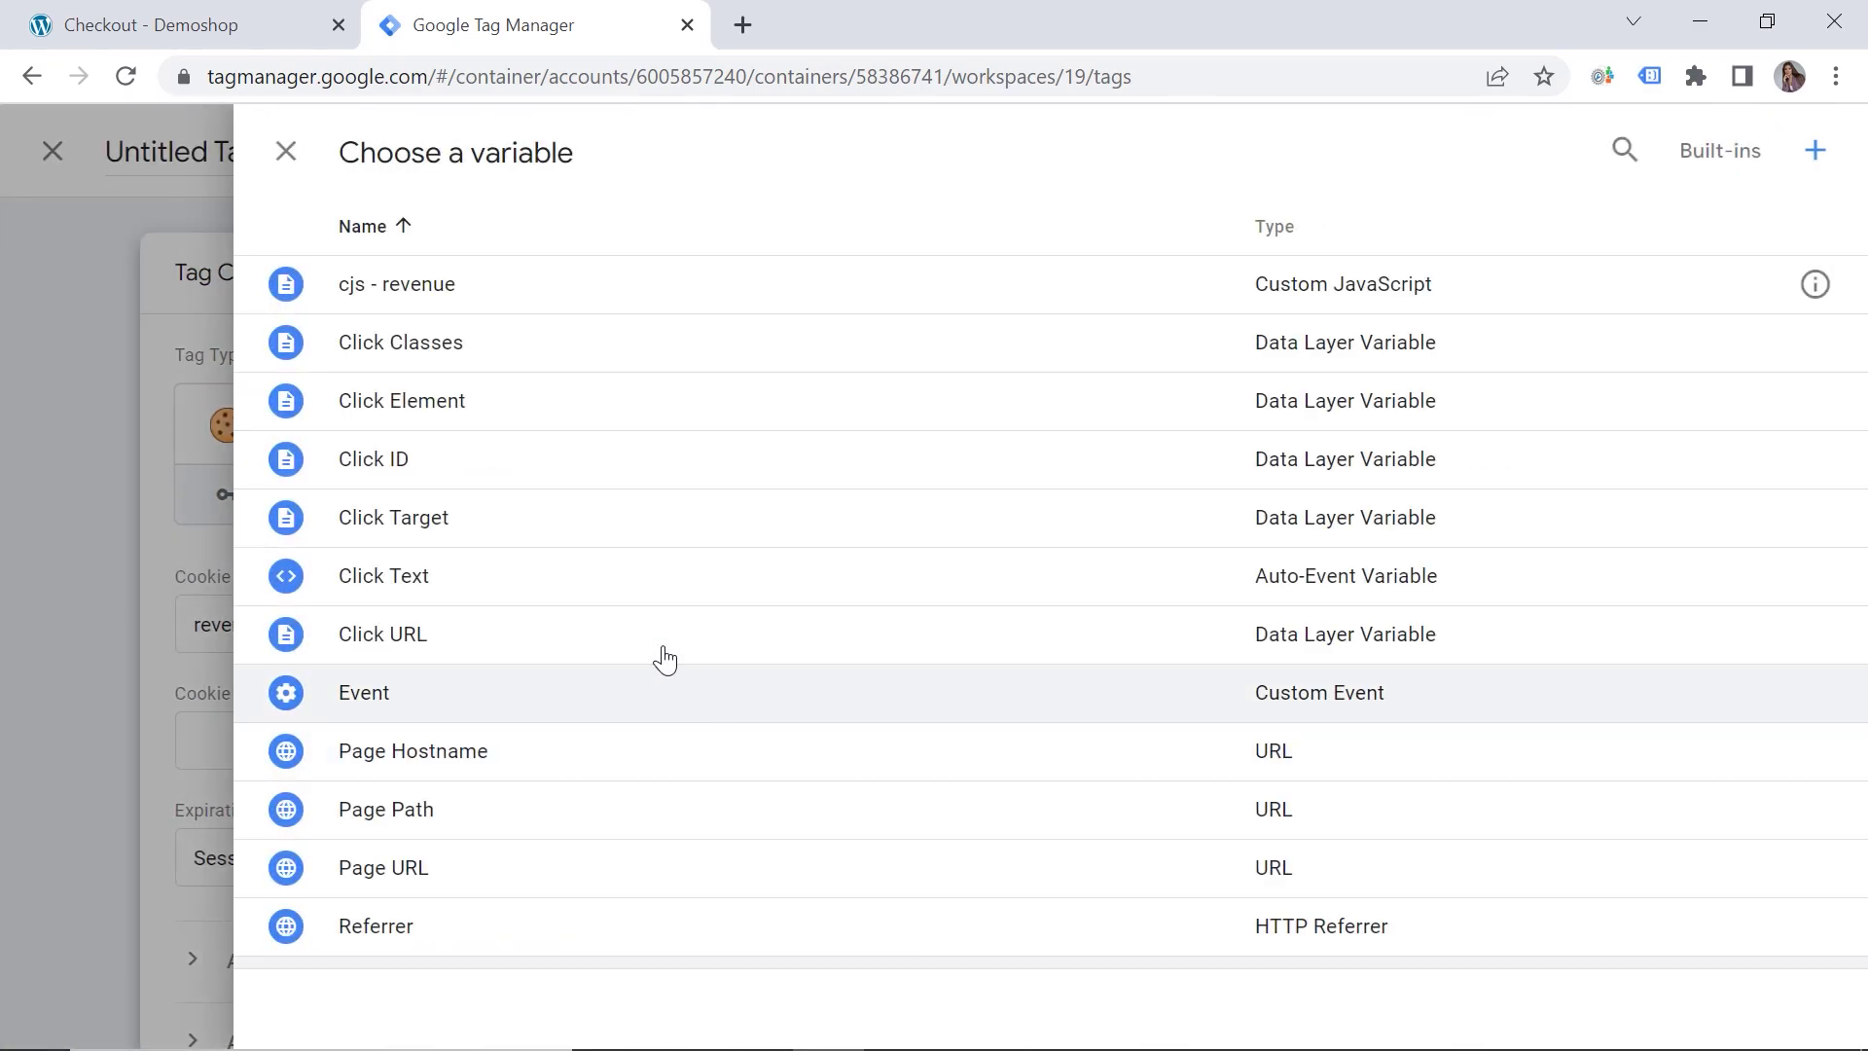
click(450, 297)
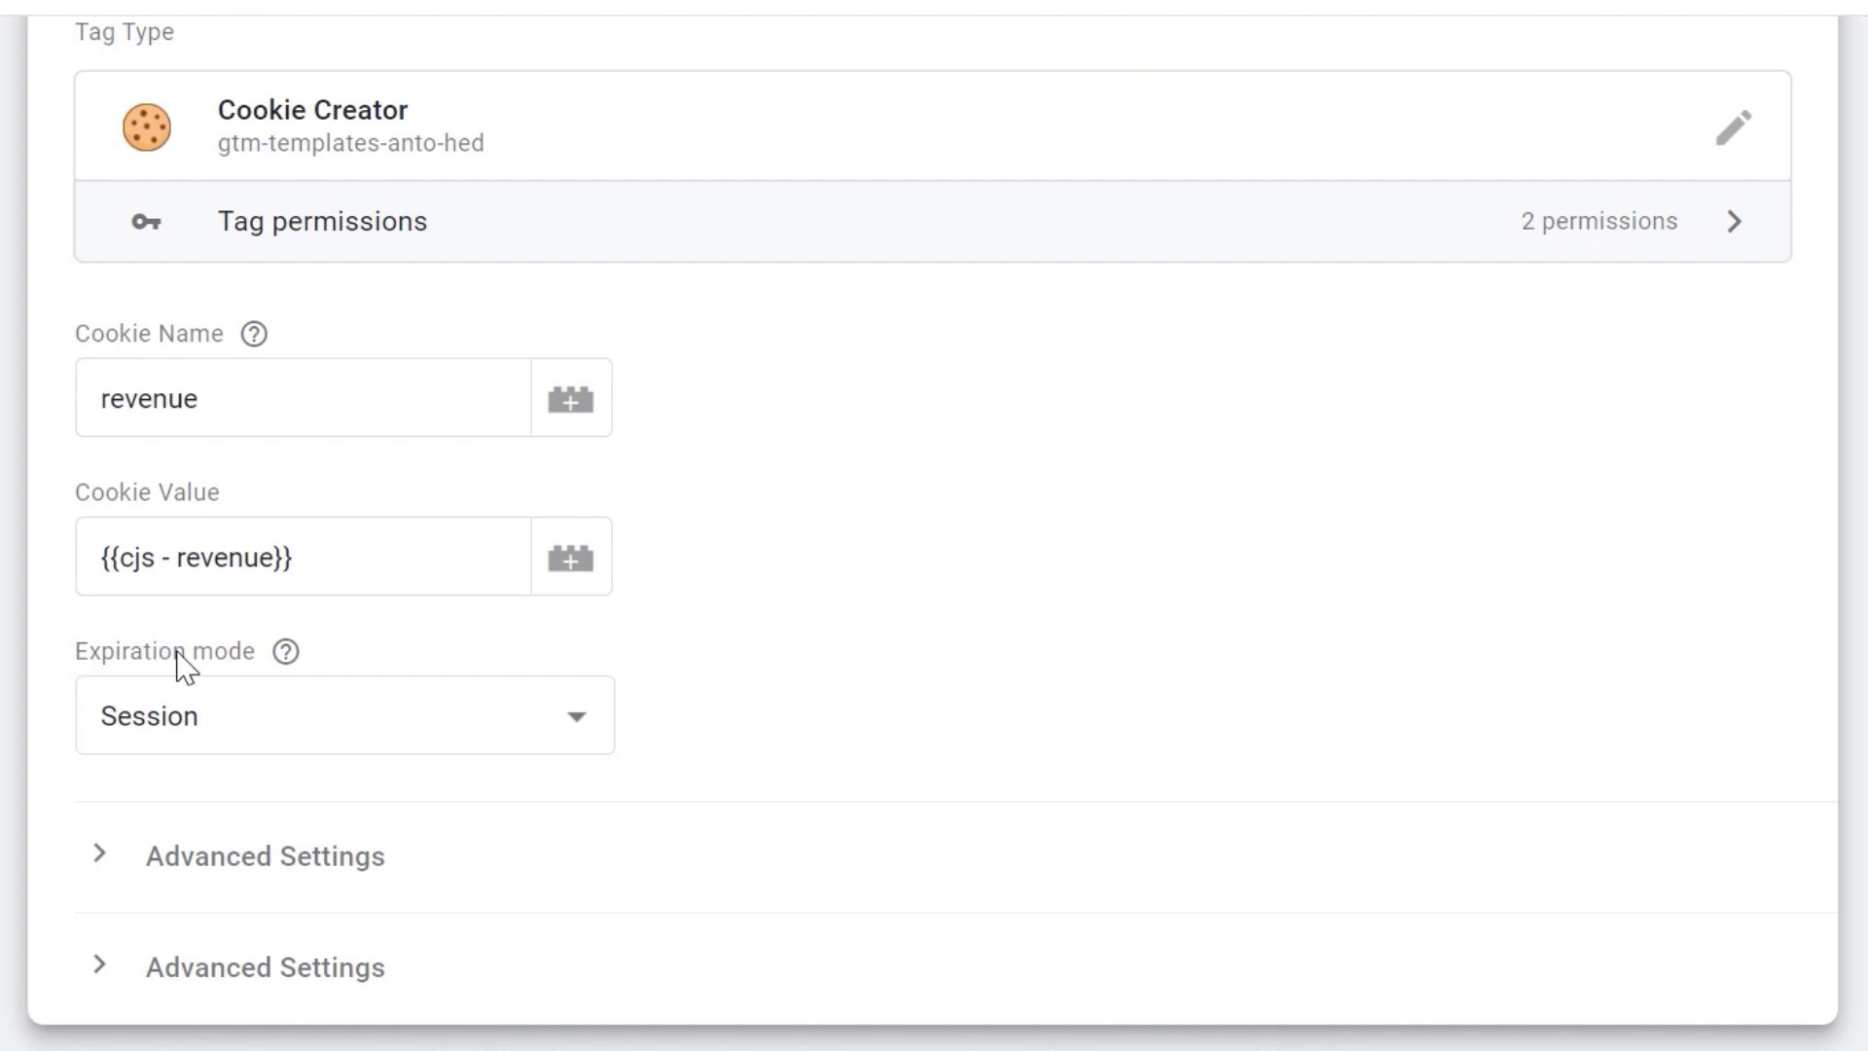
click(458, 730)
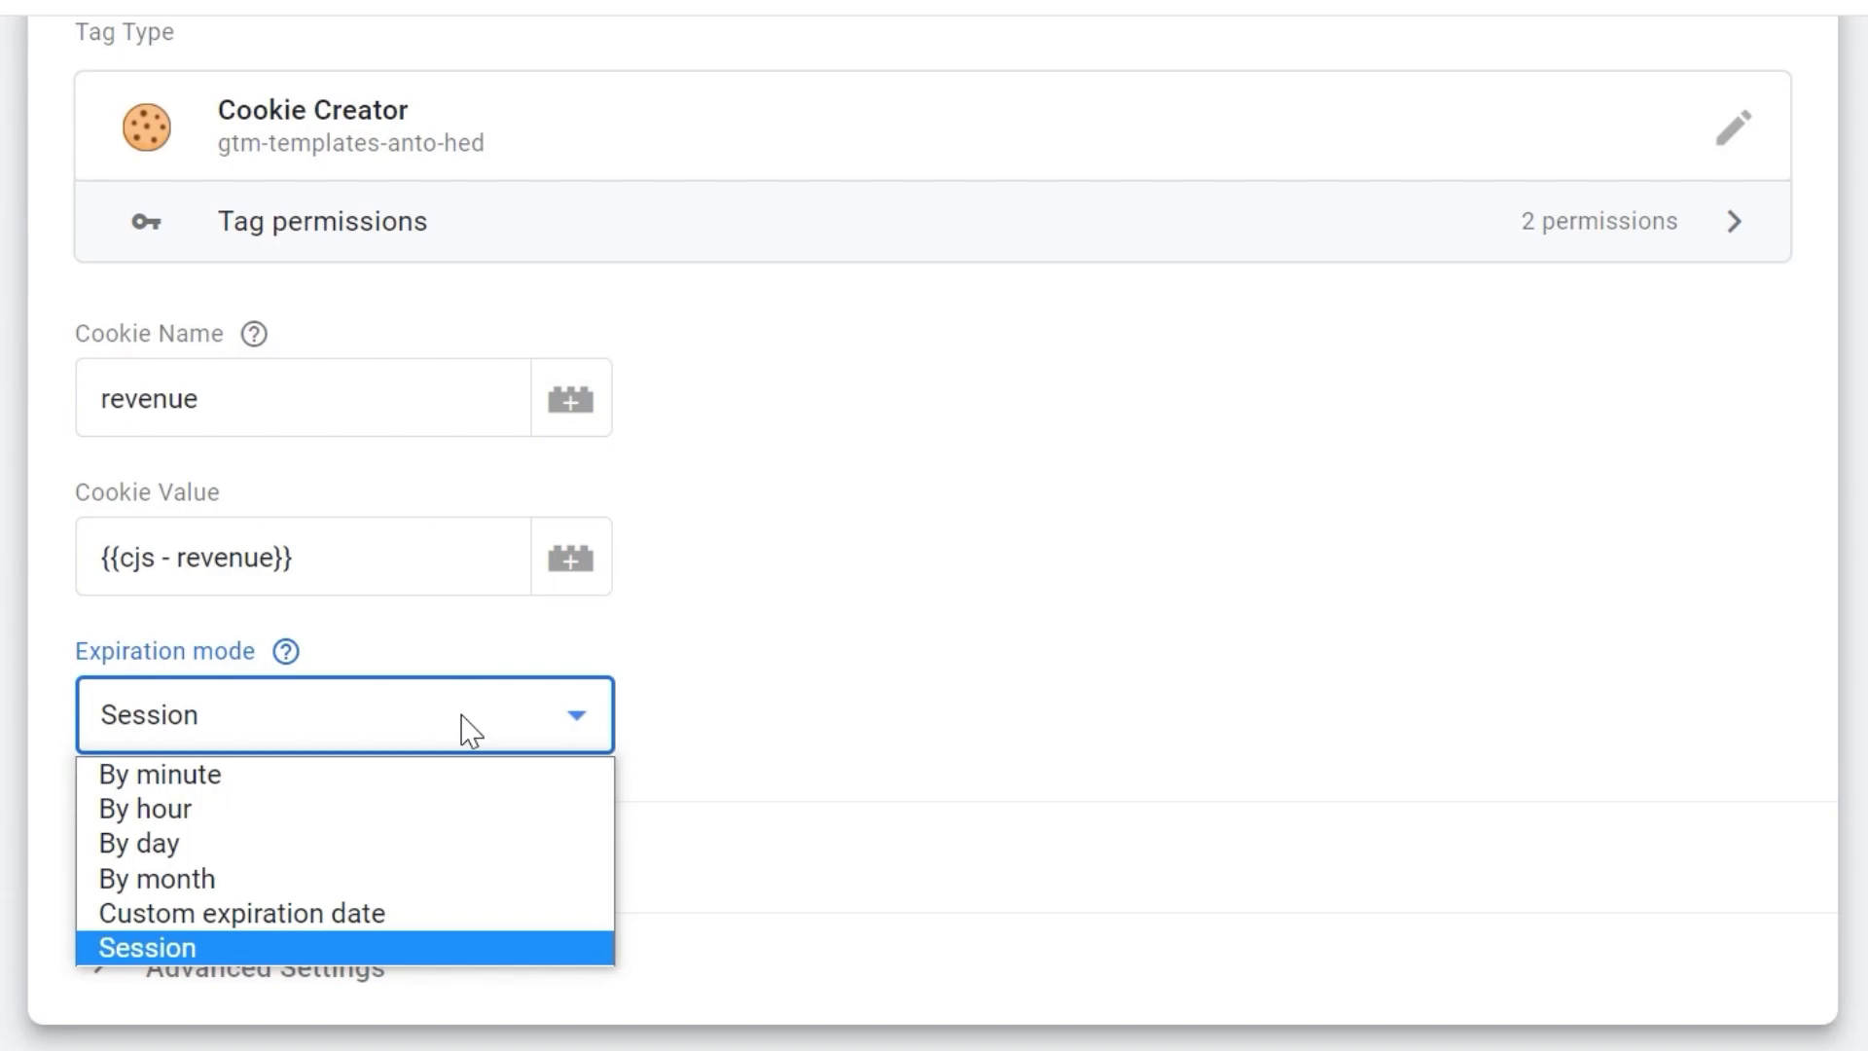
click(334, 879)
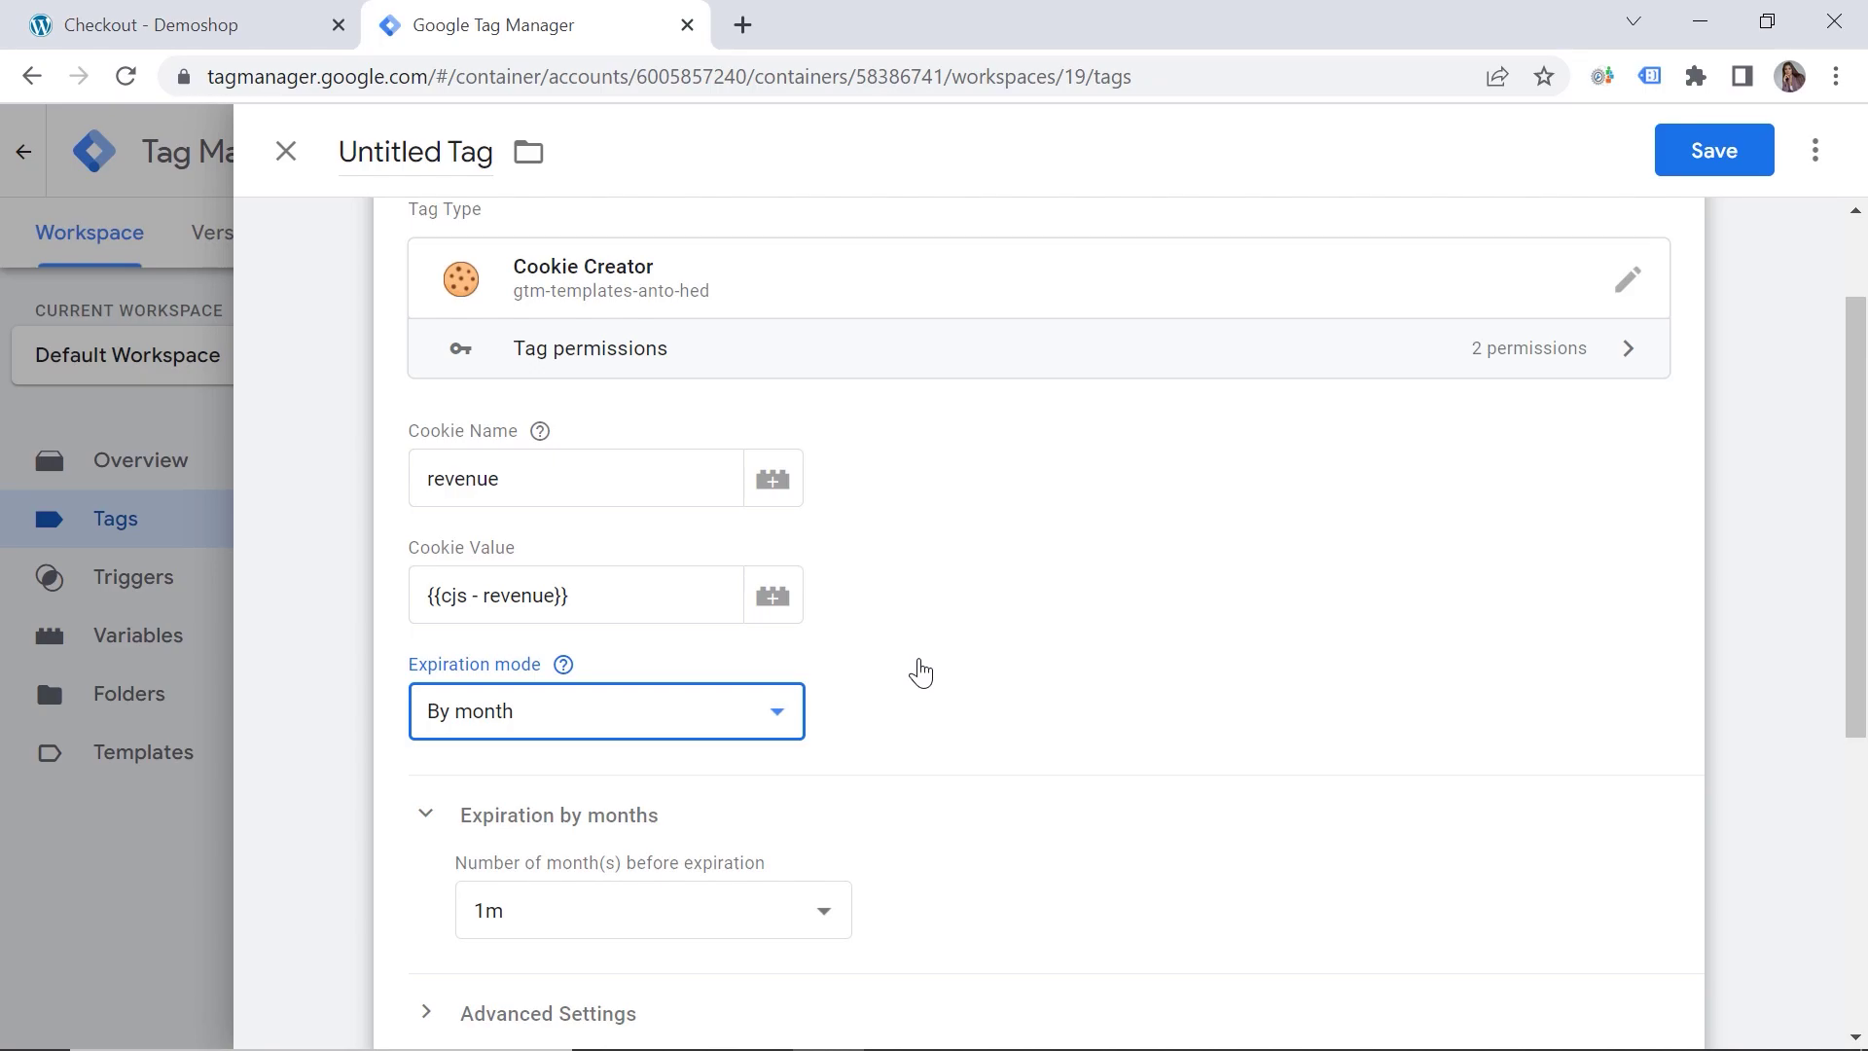
scroll(921, 661, down, 2)
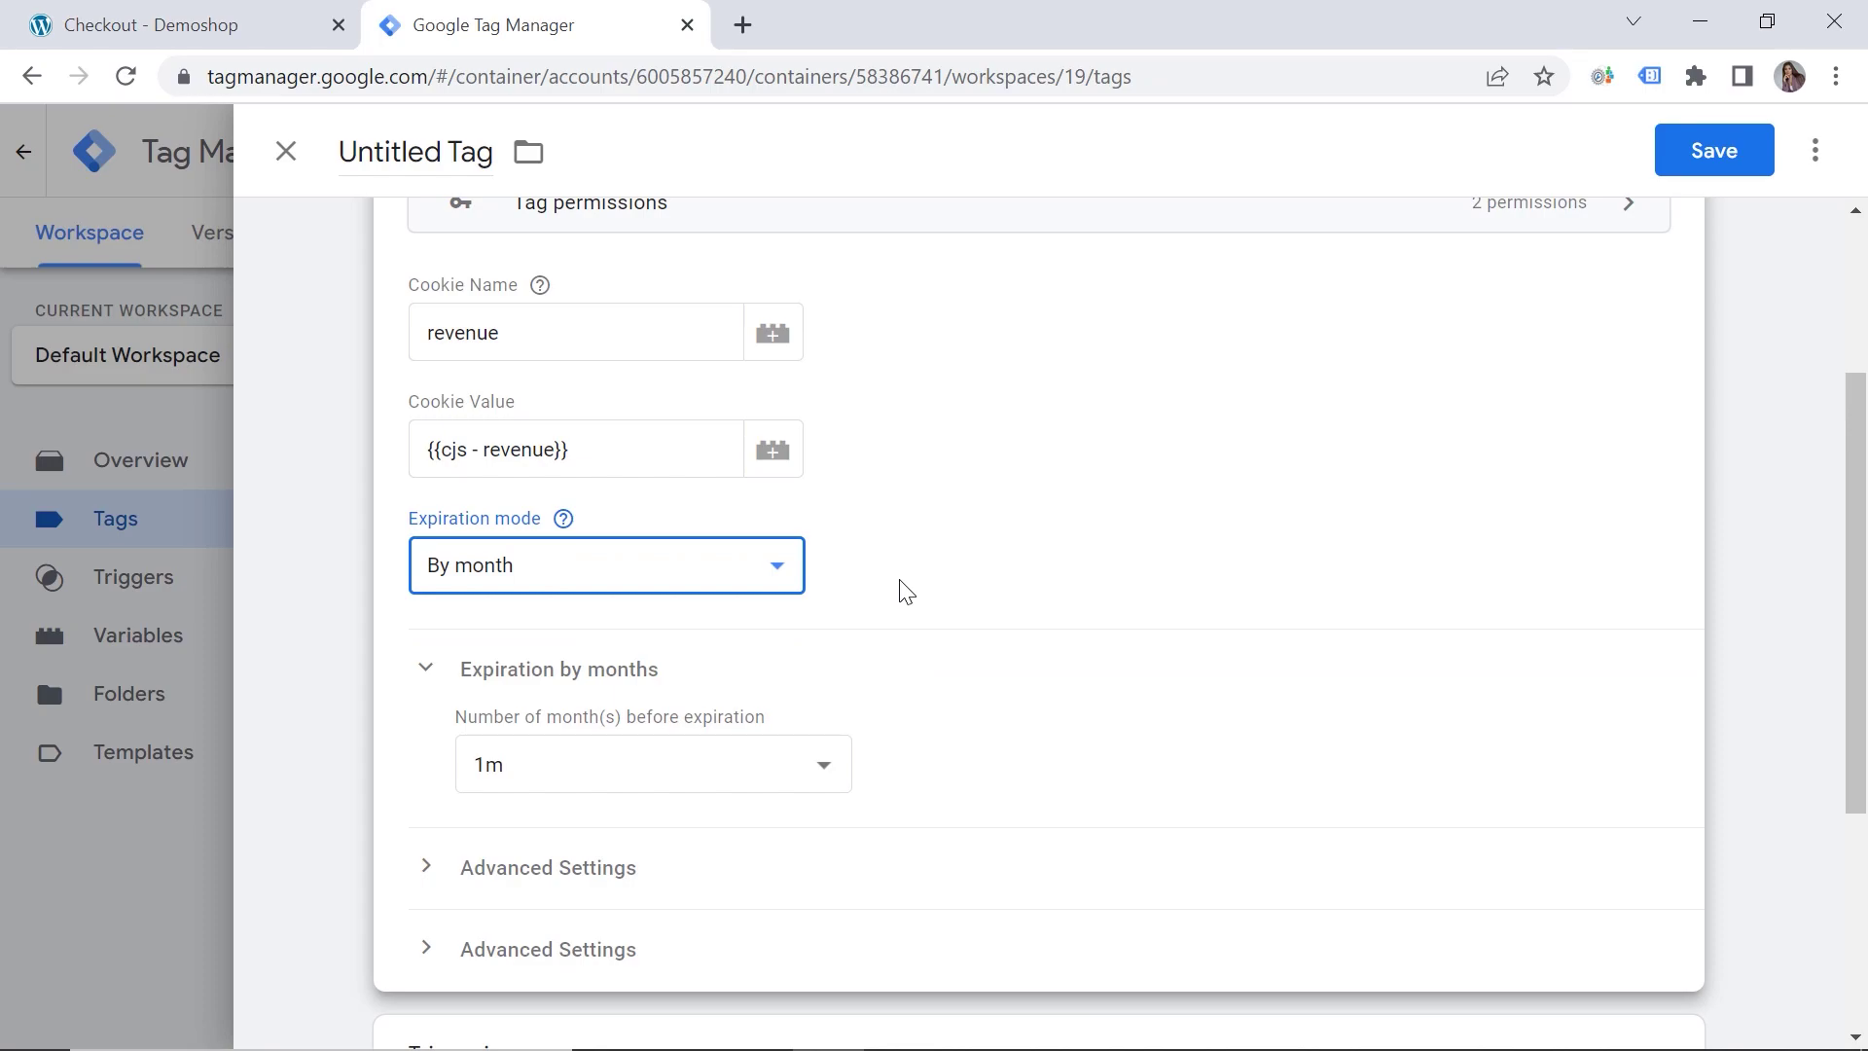
Step: Enable the tag's domain option in Advanced Settings and set it to 'auto'
click(533, 874)
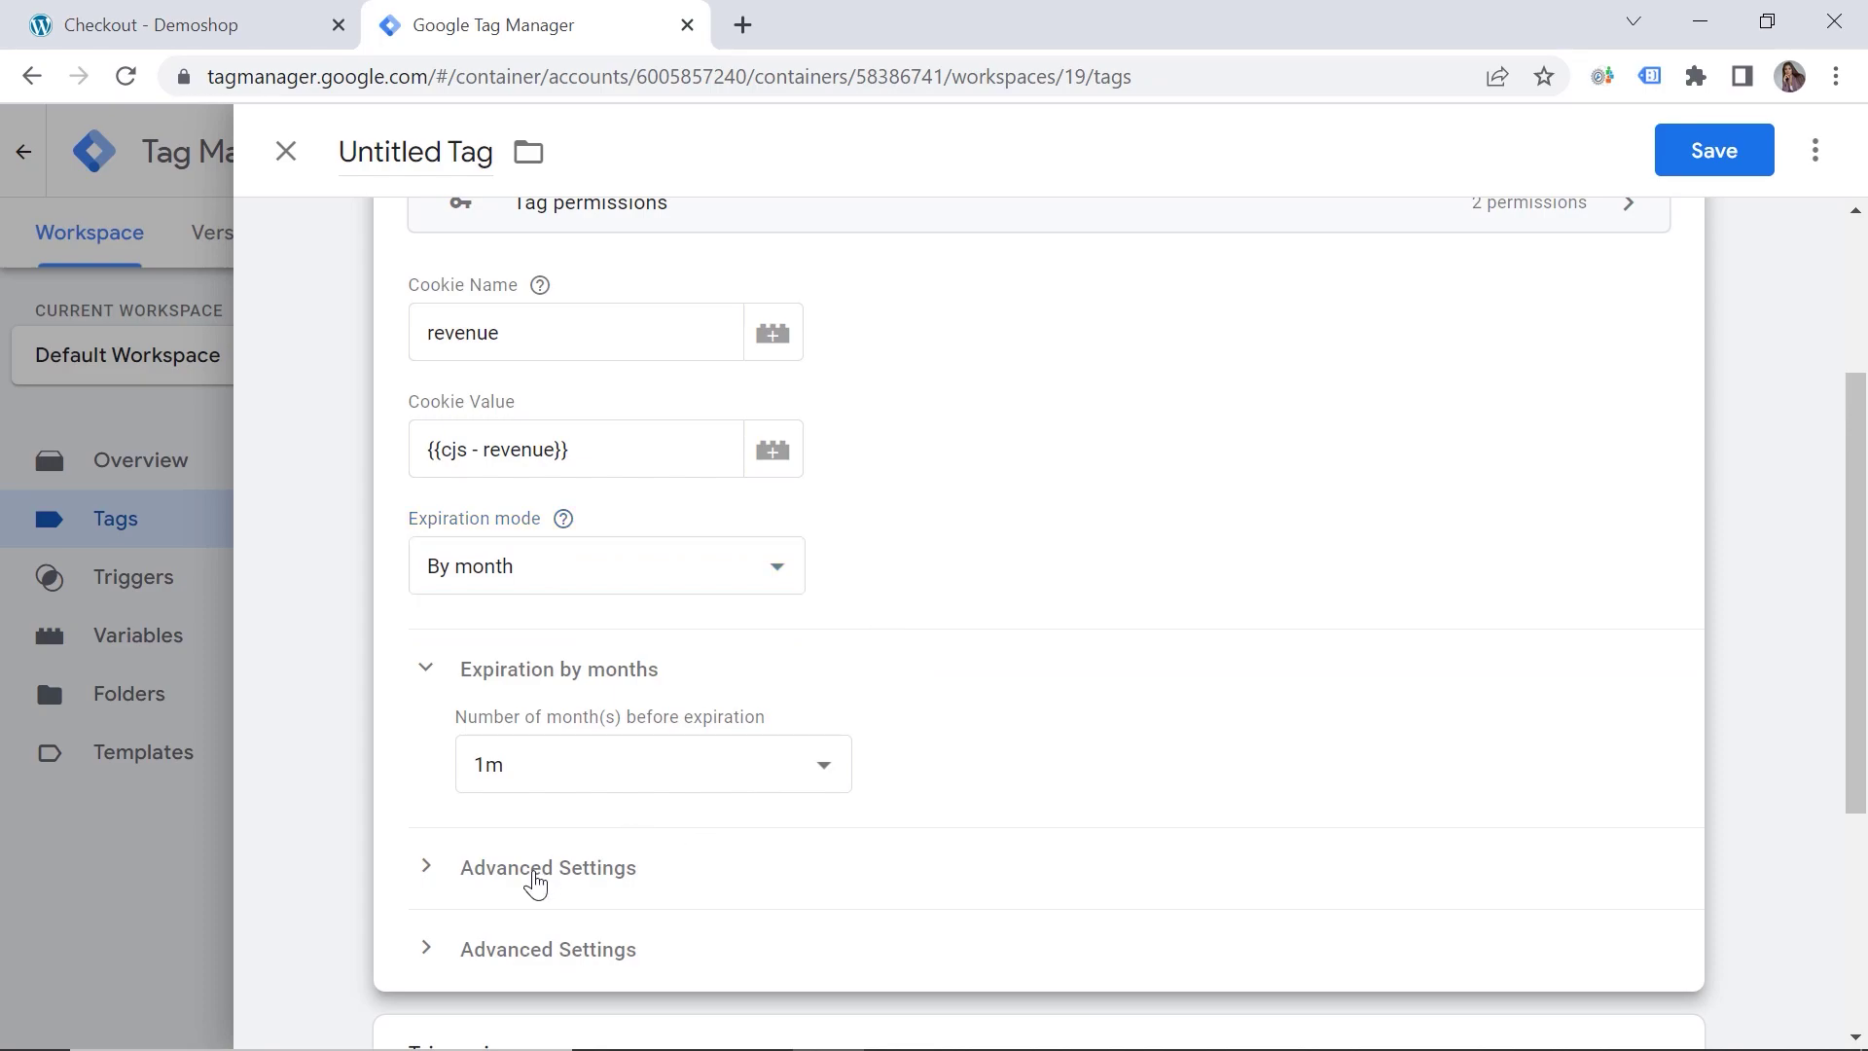
click(543, 940)
scroll(583, 837, down, 2)
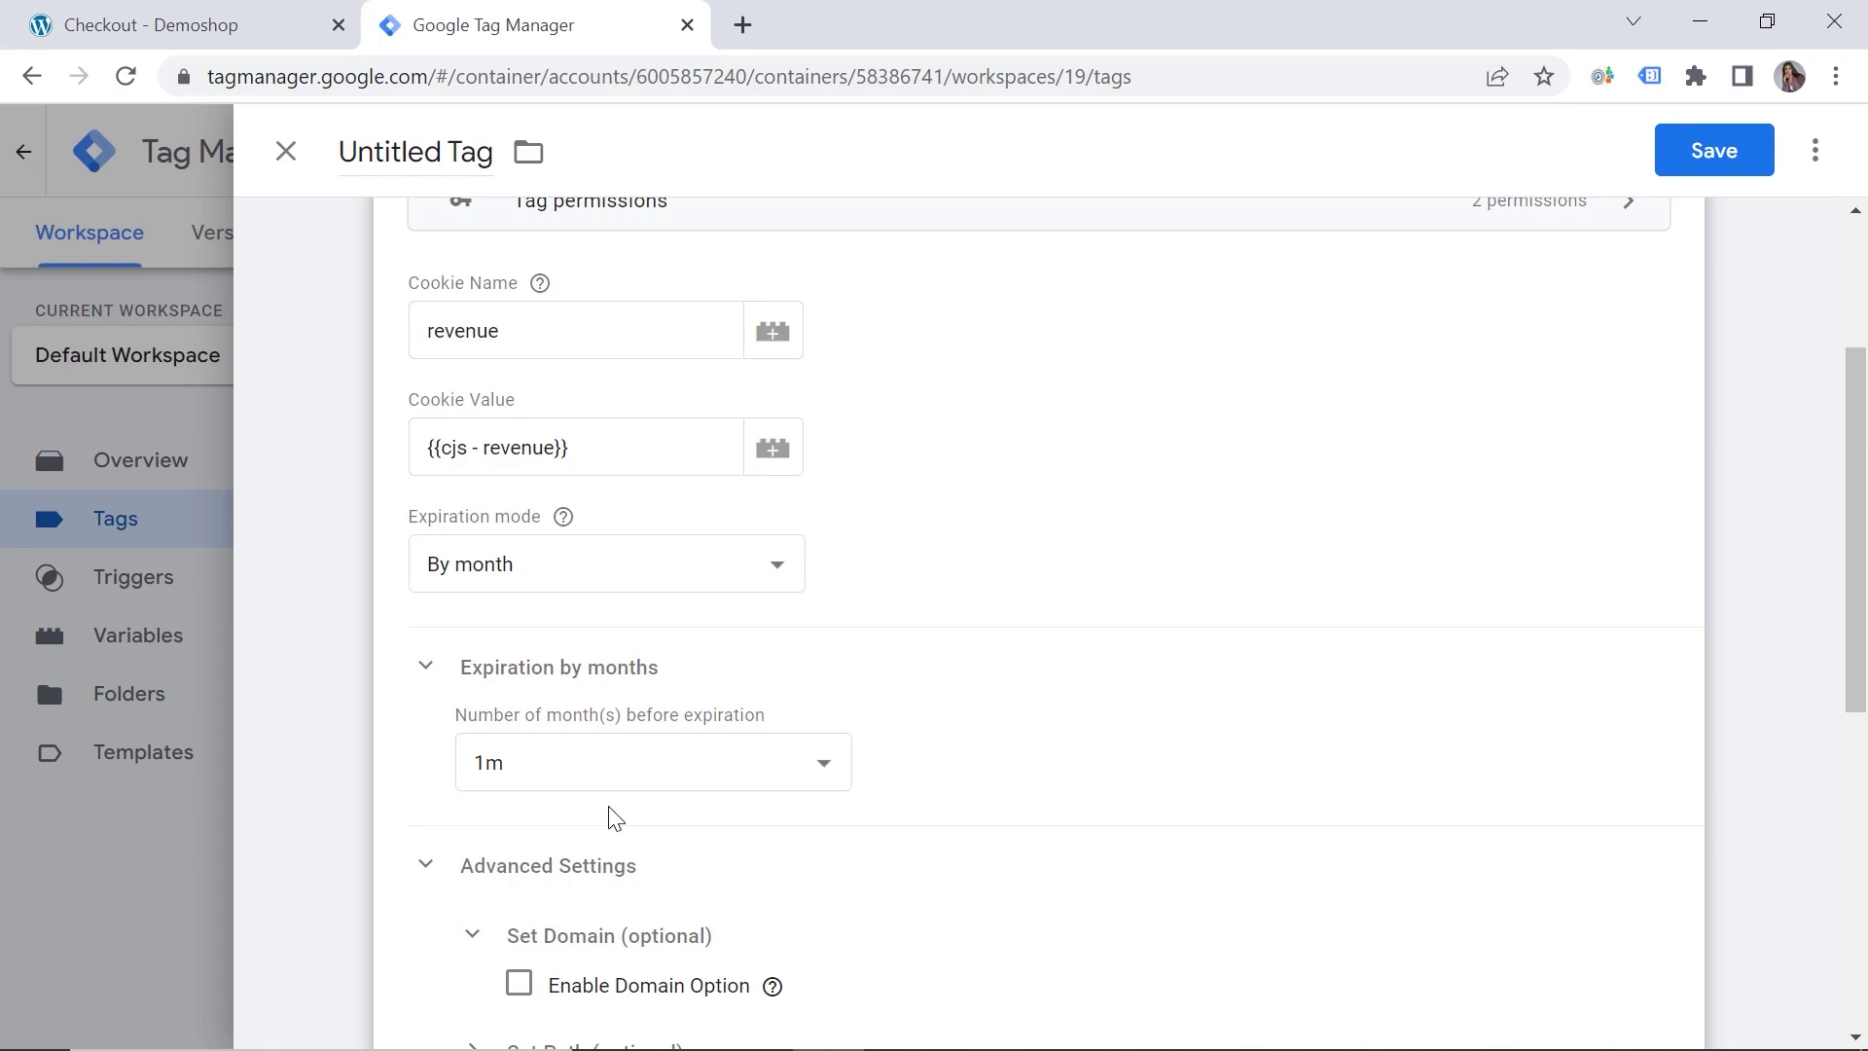
click(515, 861)
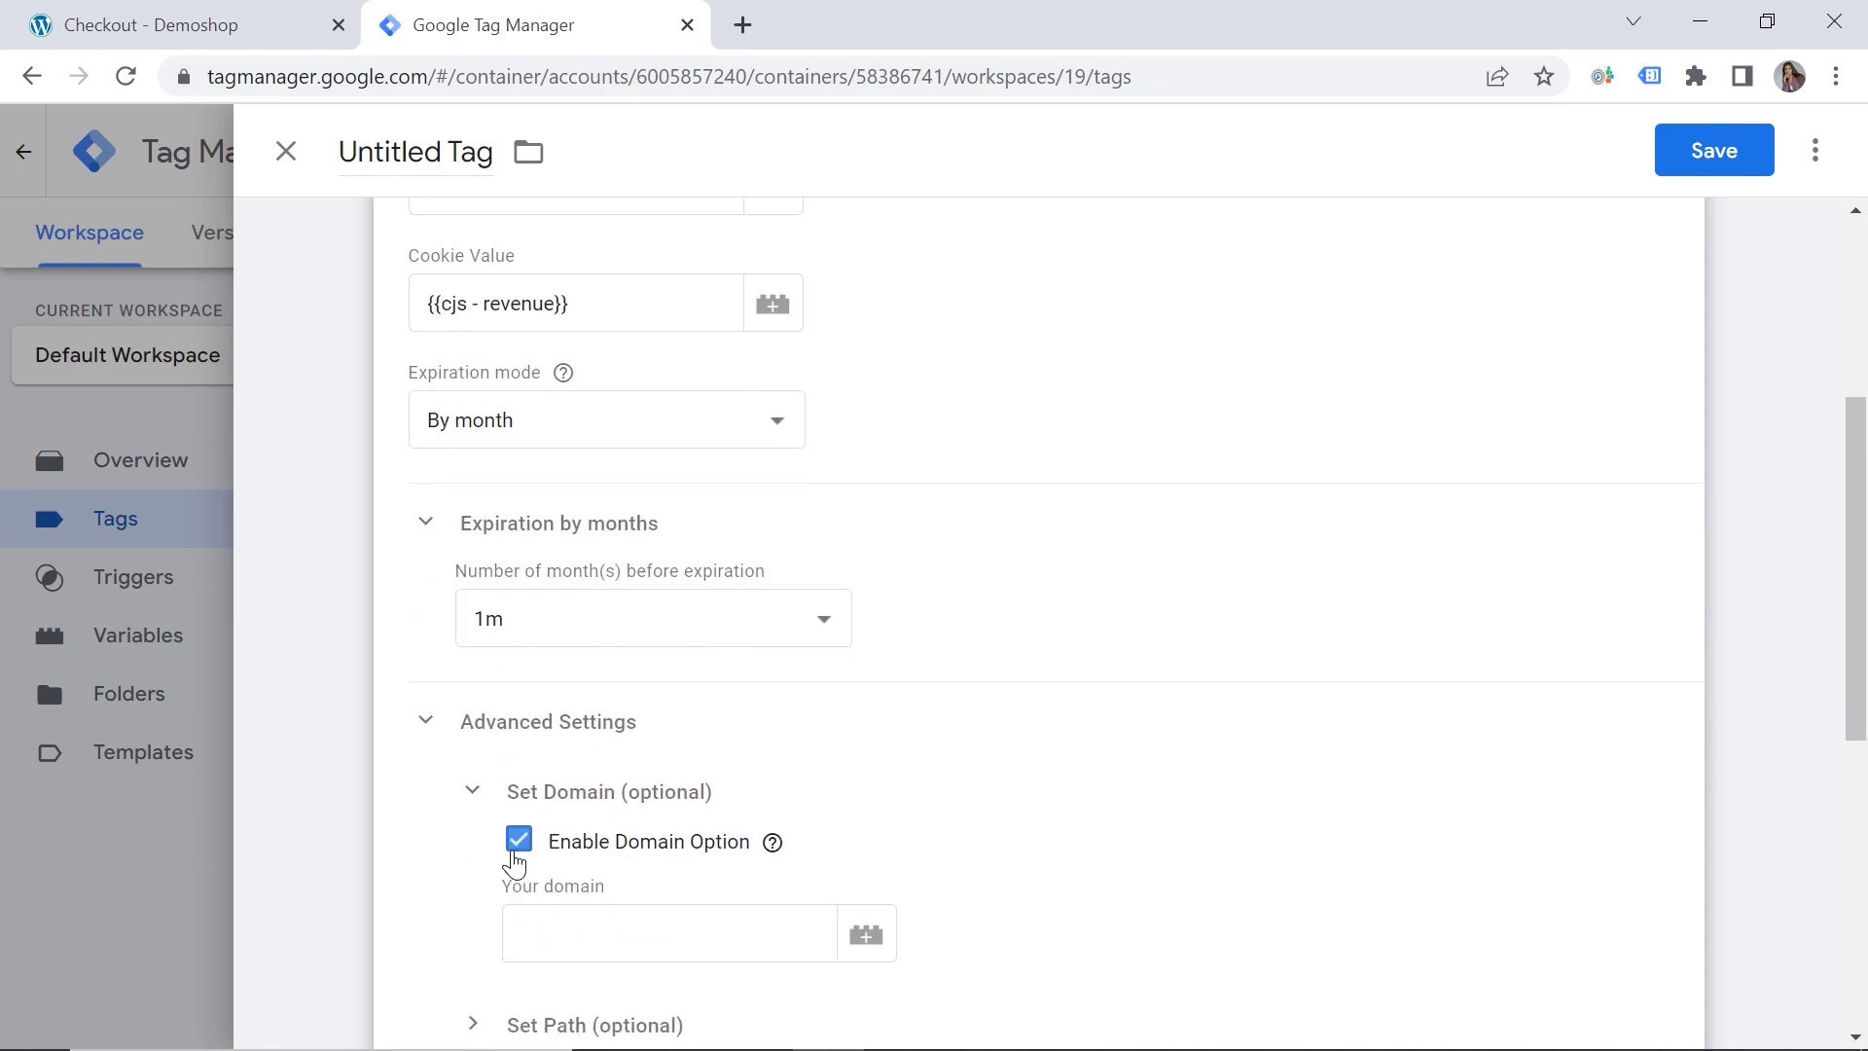
click(567, 924)
text(auto)
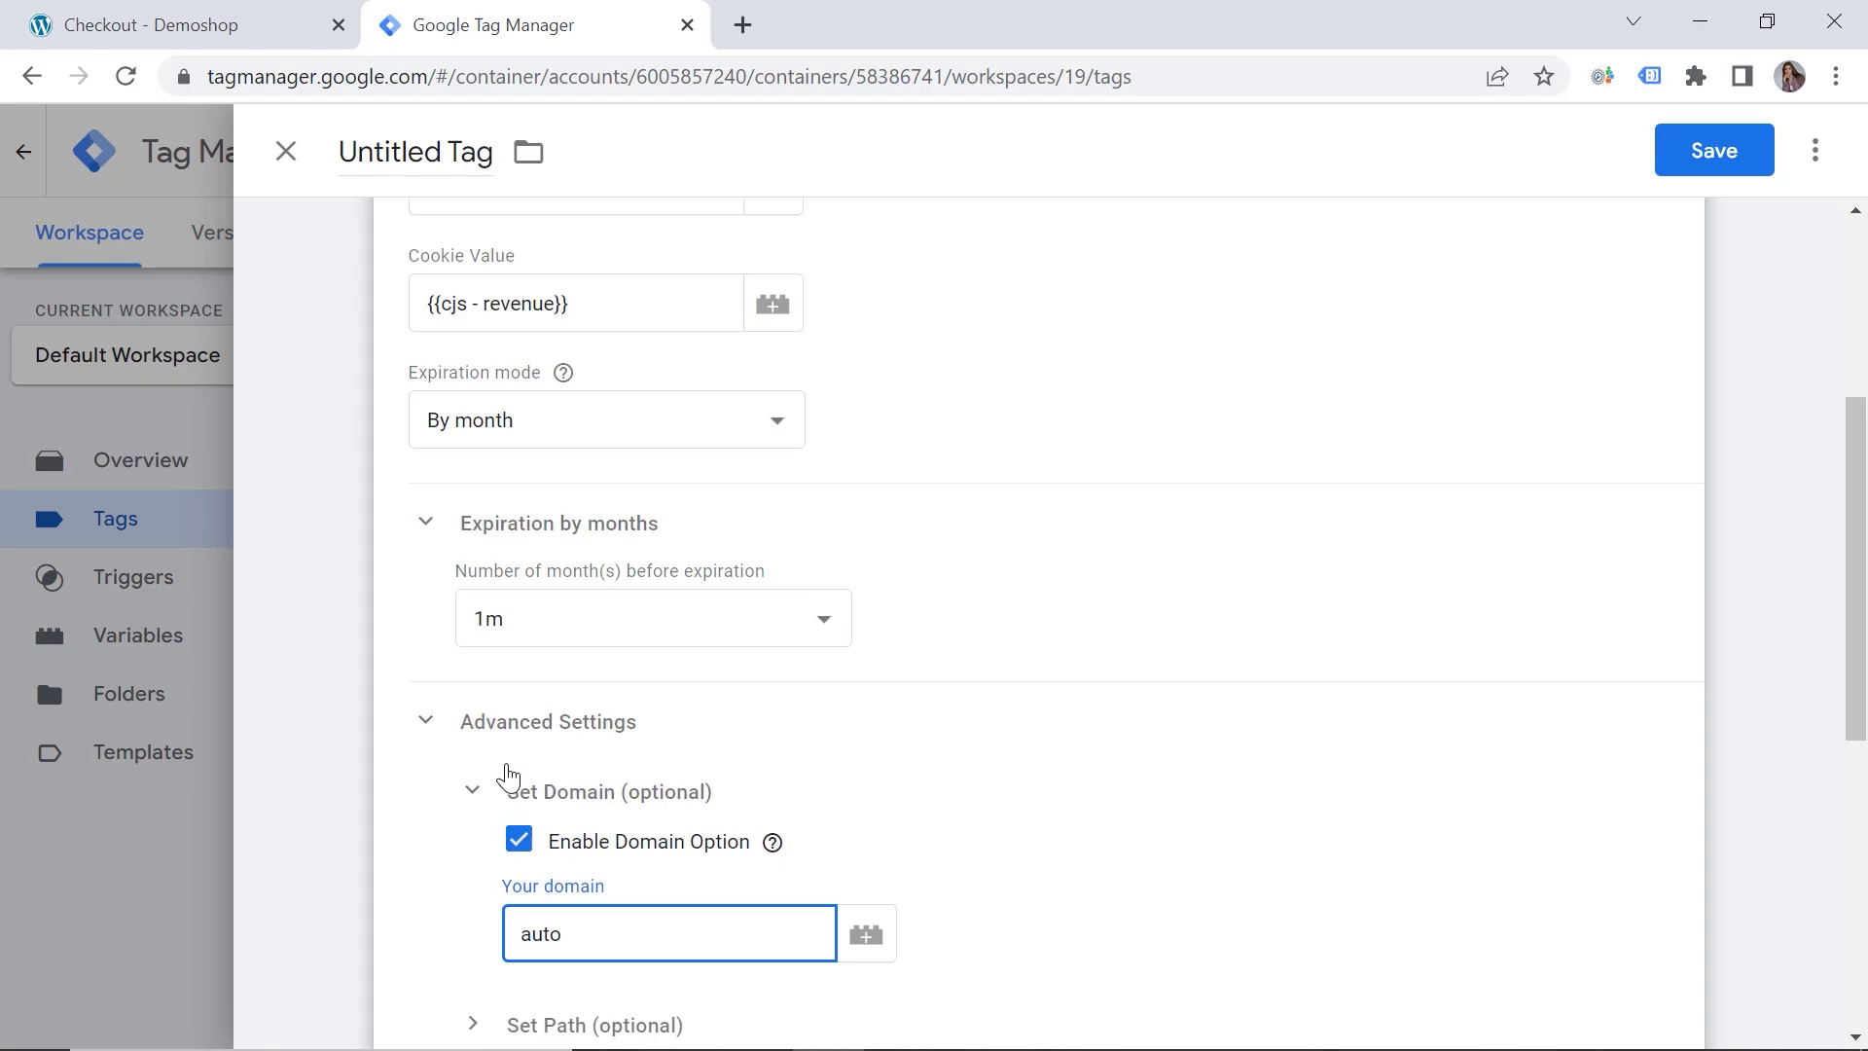
Step: Enable the path option and set the cookie path to '/'
scroll(508, 774, down, 1)
scroll(508, 774, down, 3)
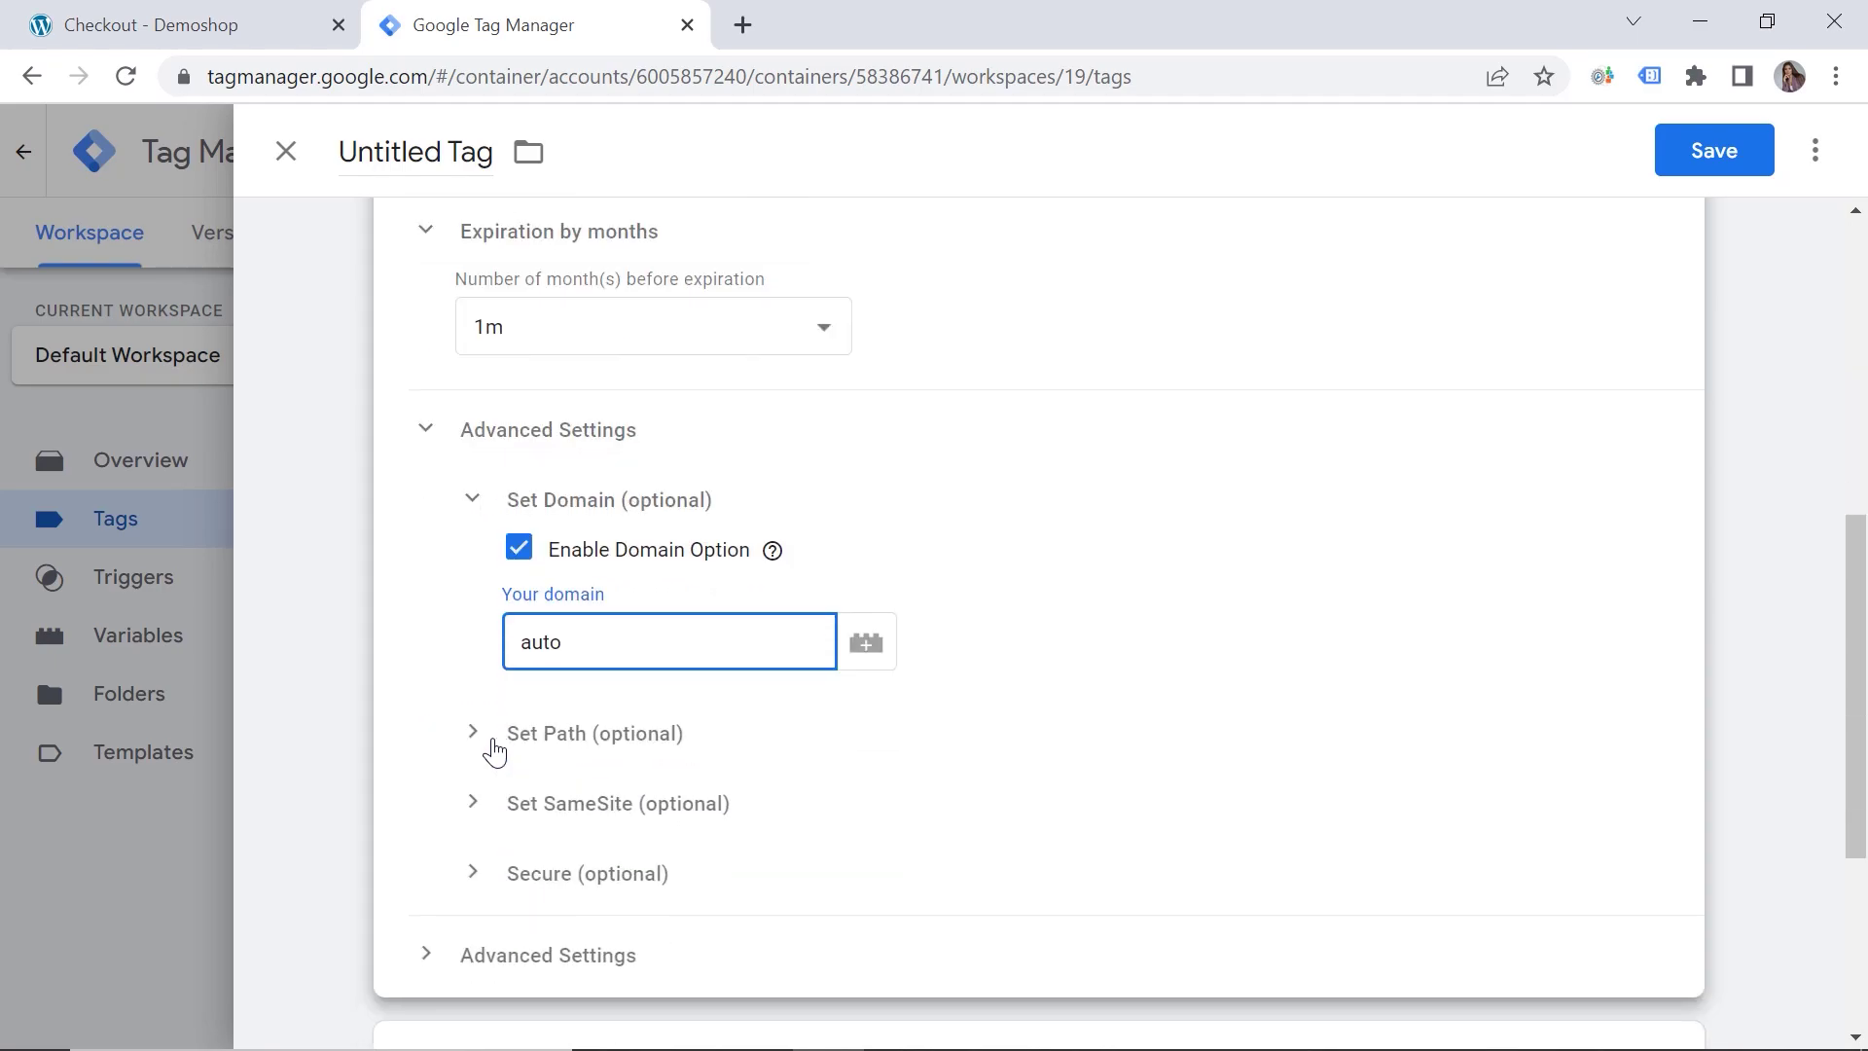
click(477, 736)
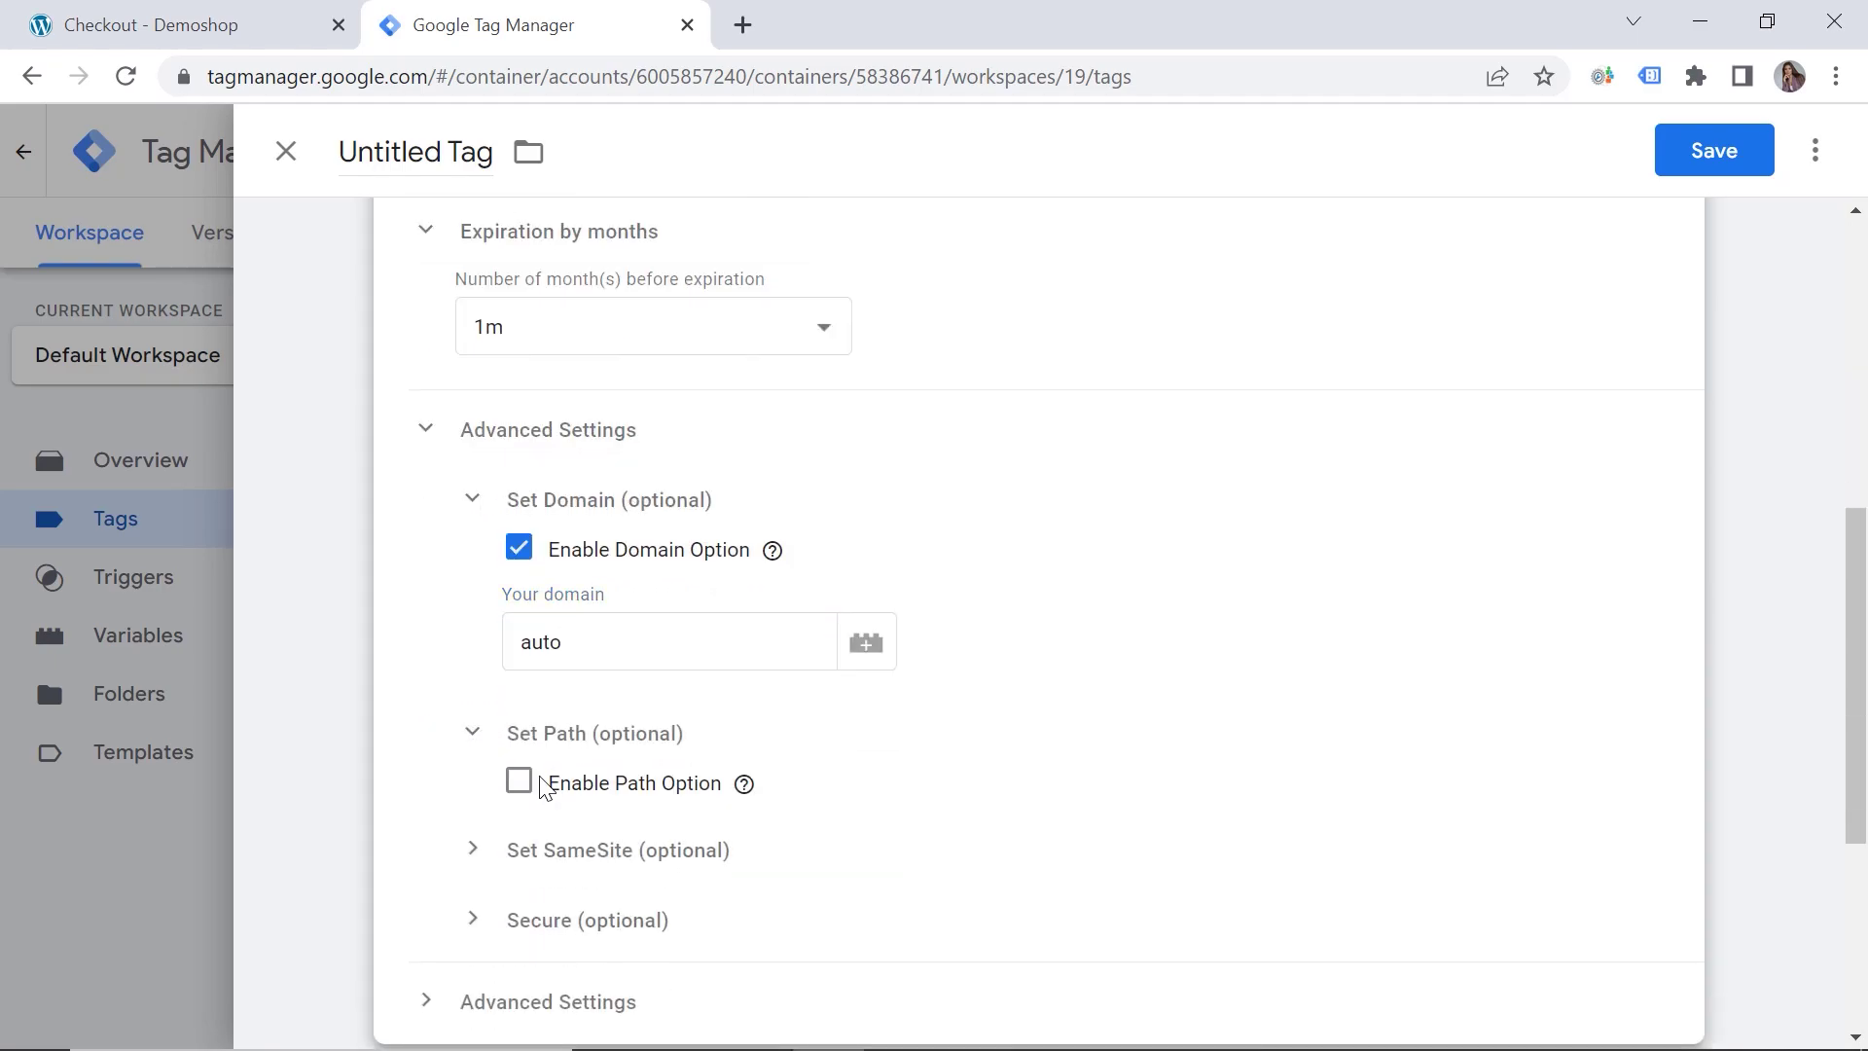
click(519, 782)
click(589, 880)
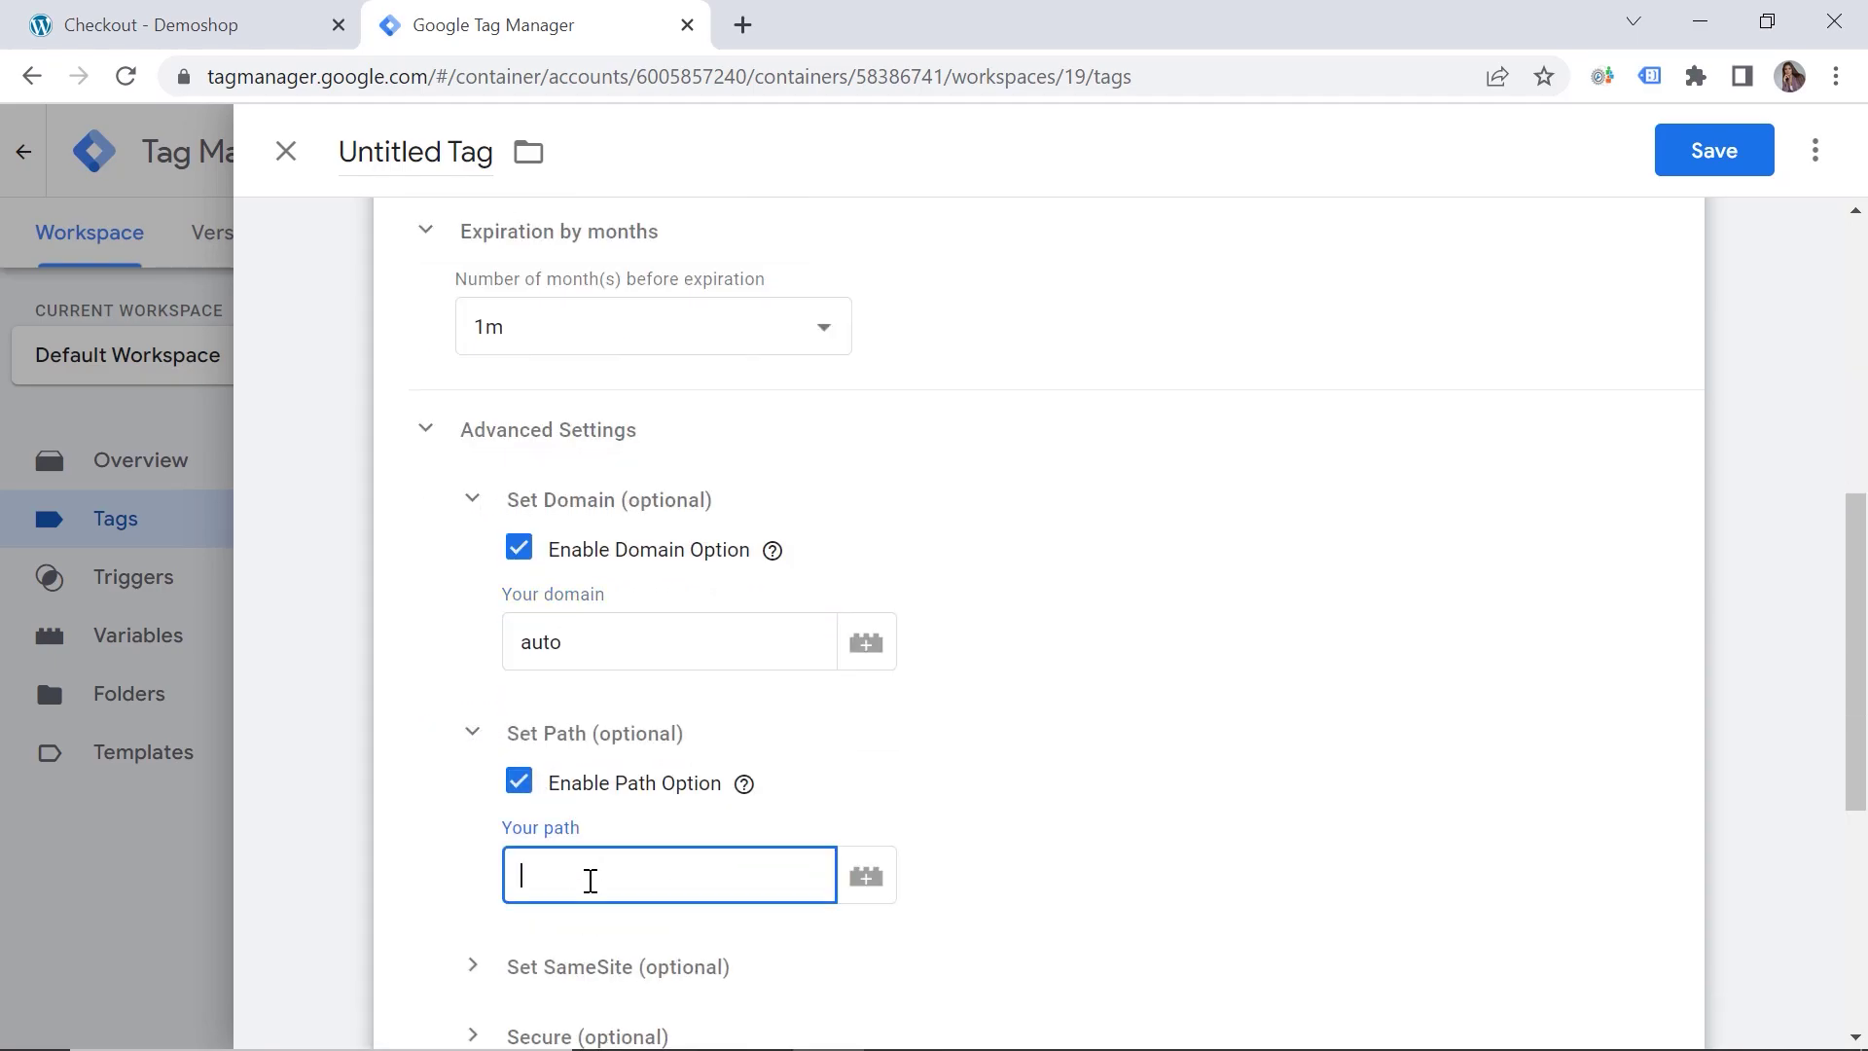
text(/)
scroll(714, 596, up, 3)
scroll(780, 633, down, 3)
scroll(821, 571, down, 5)
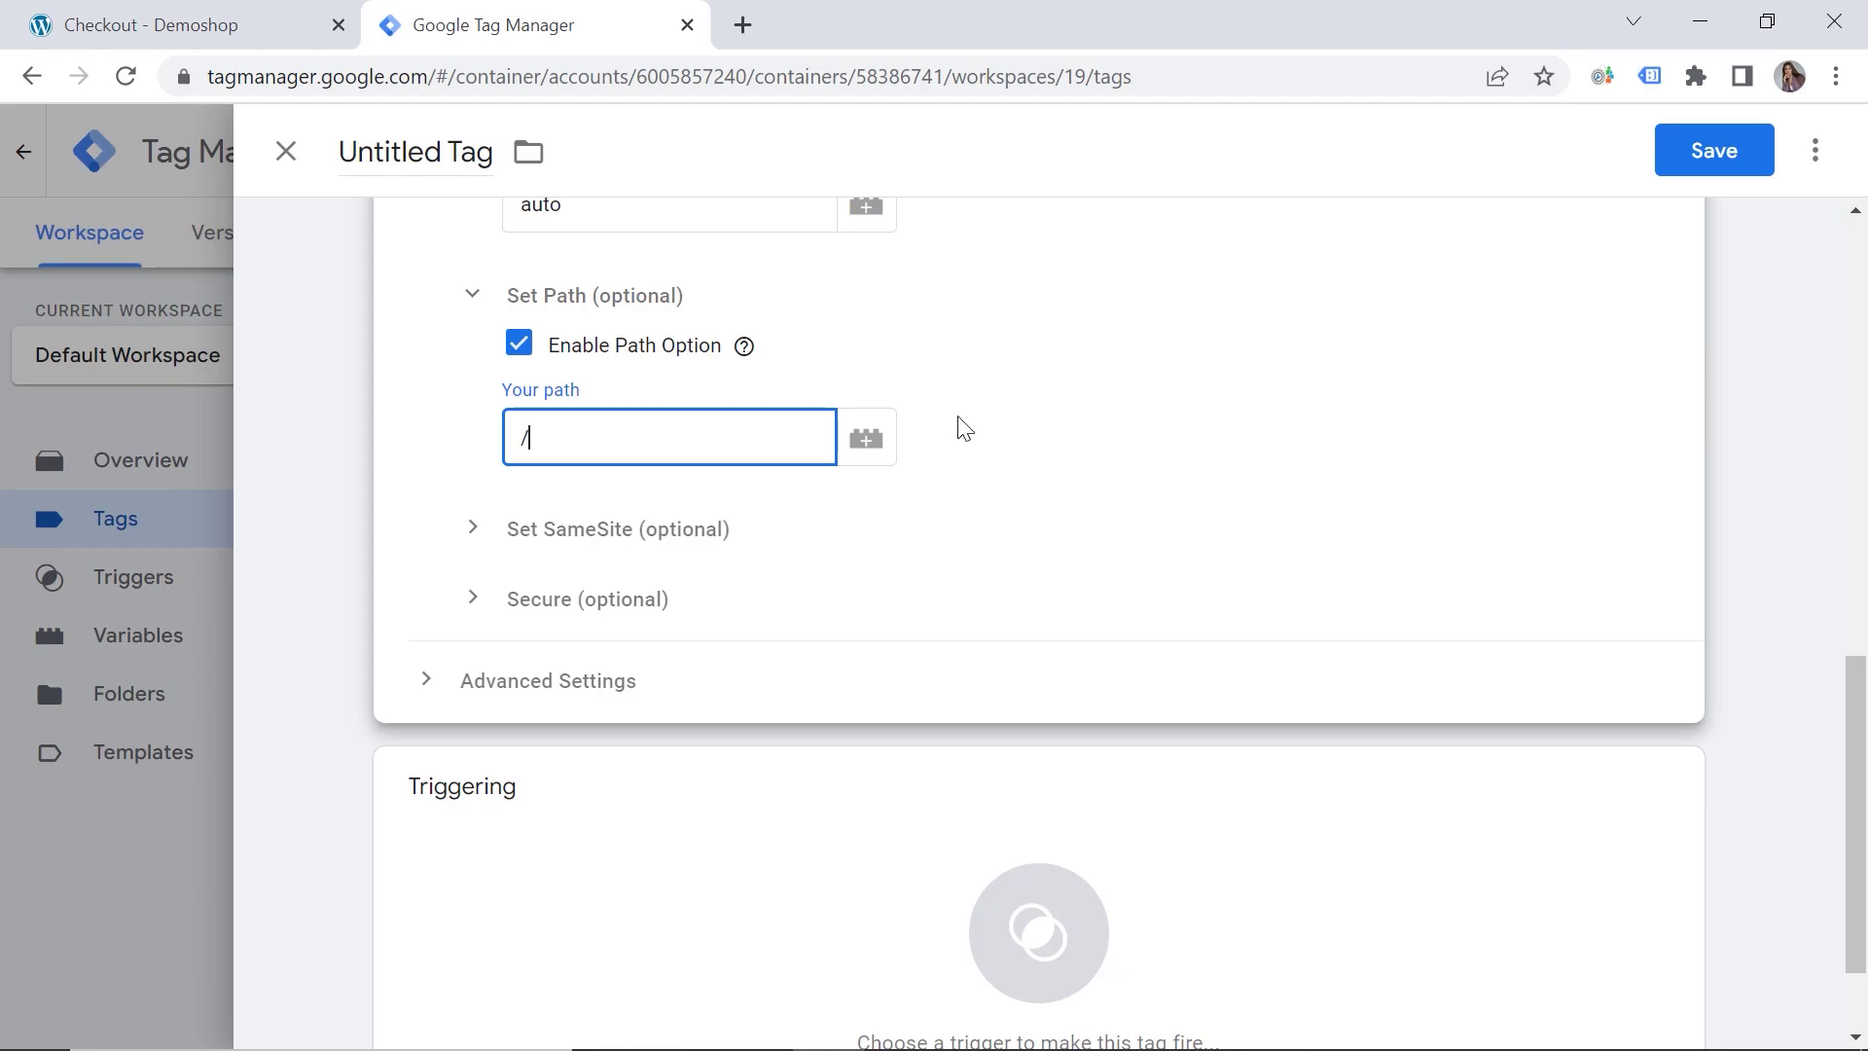
Step: Create a new trigger for the cookie tag and bring up the trigger type choices
scroll(943, 525, down, 2)
click(926, 784)
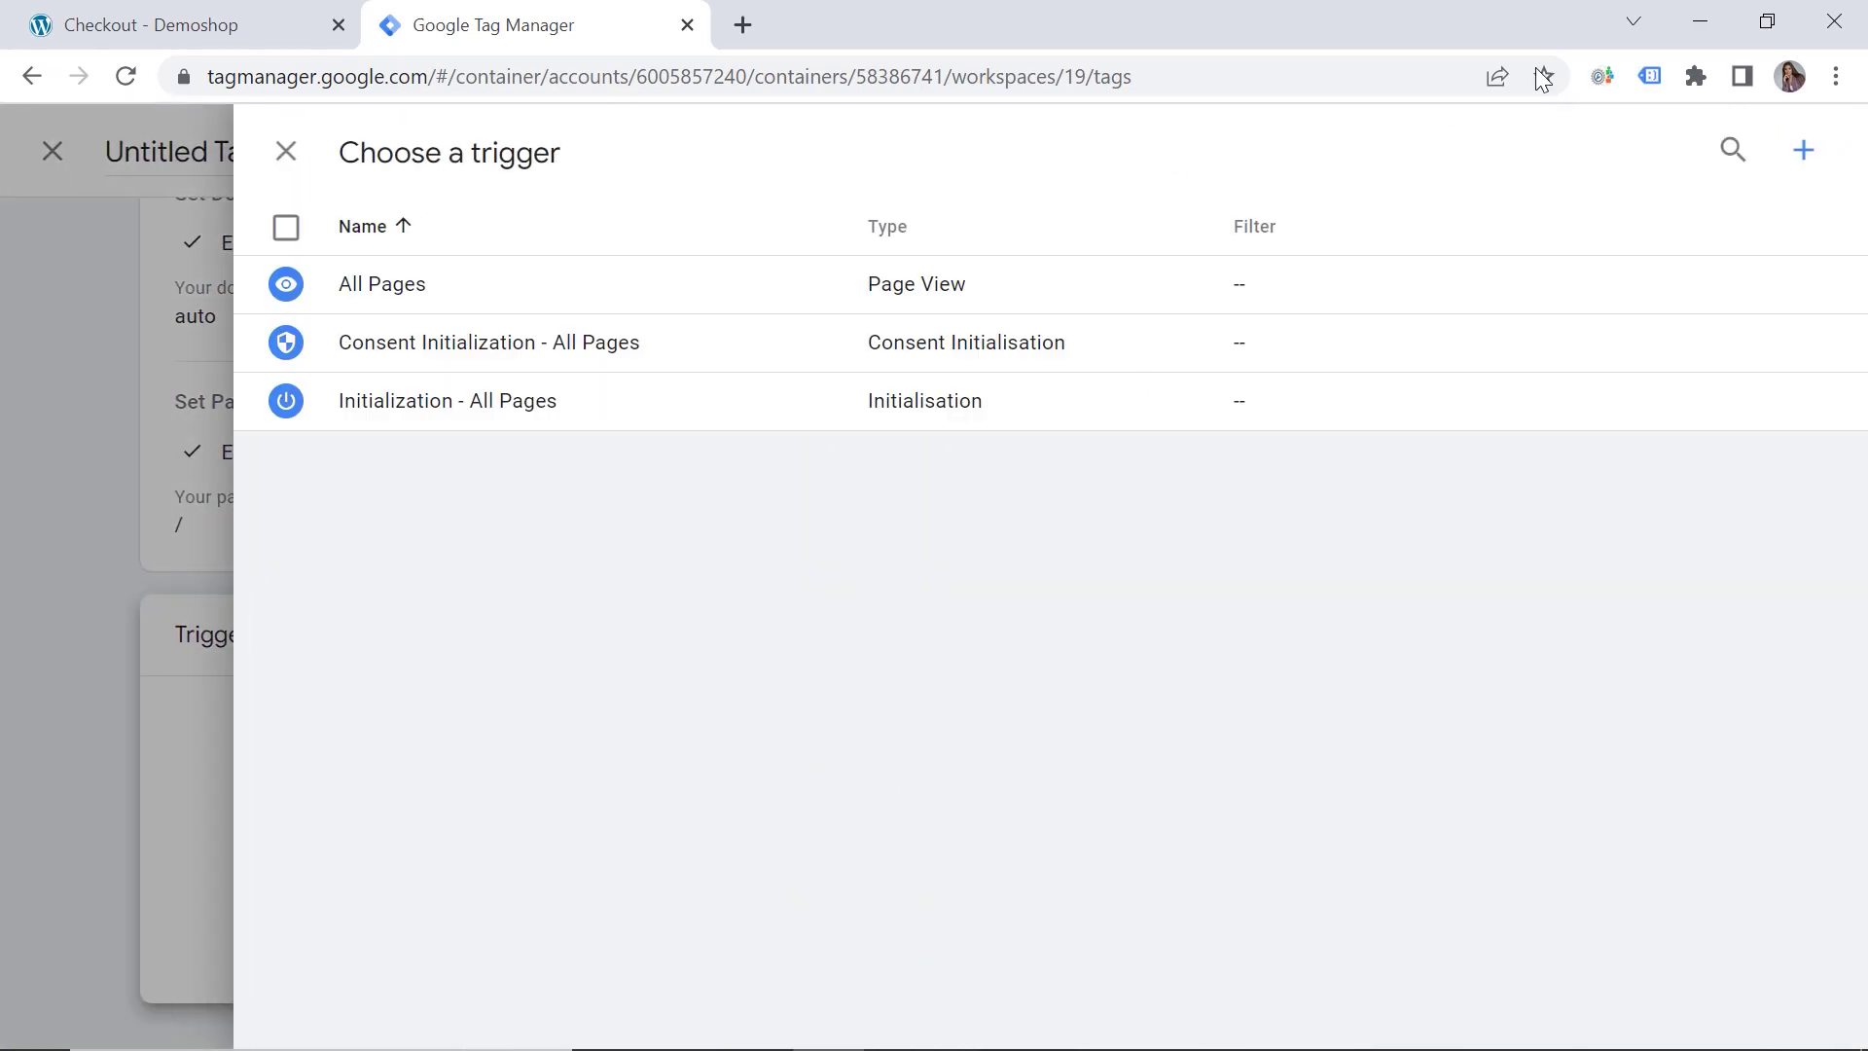
click(1803, 151)
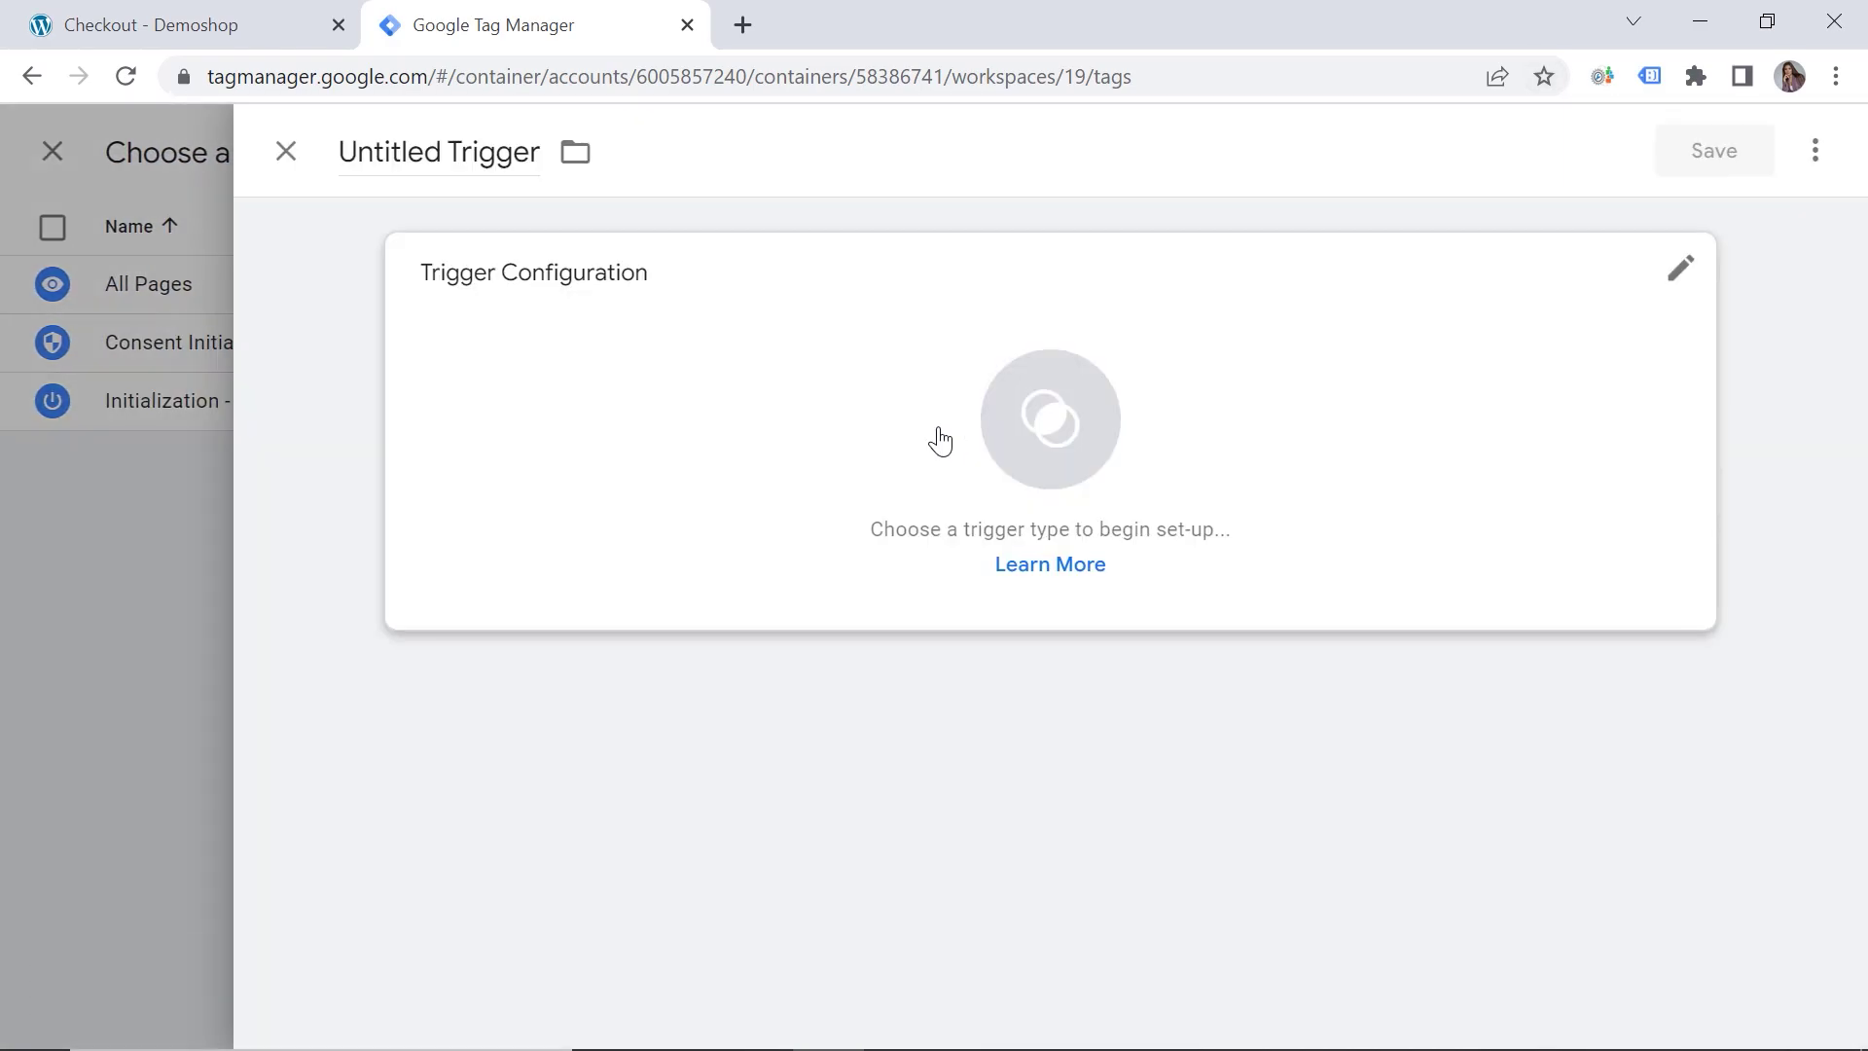
click(940, 441)
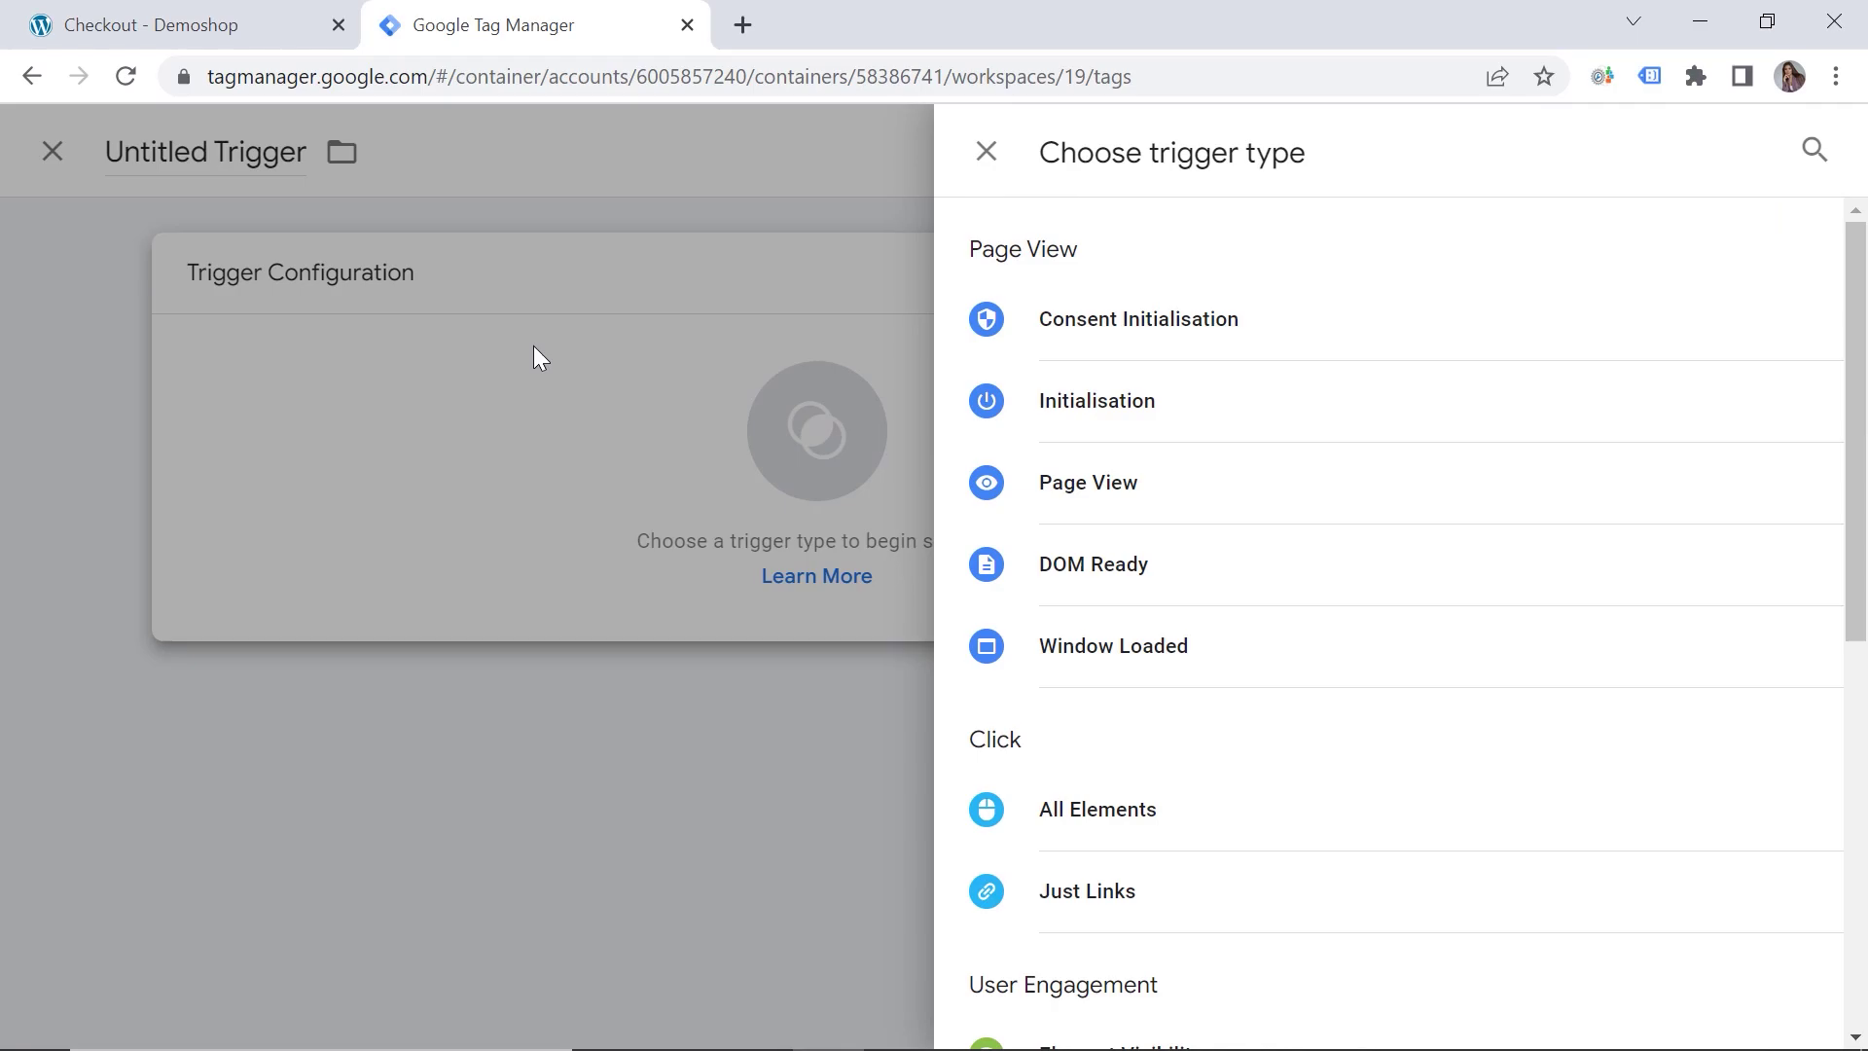
click(155, 27)
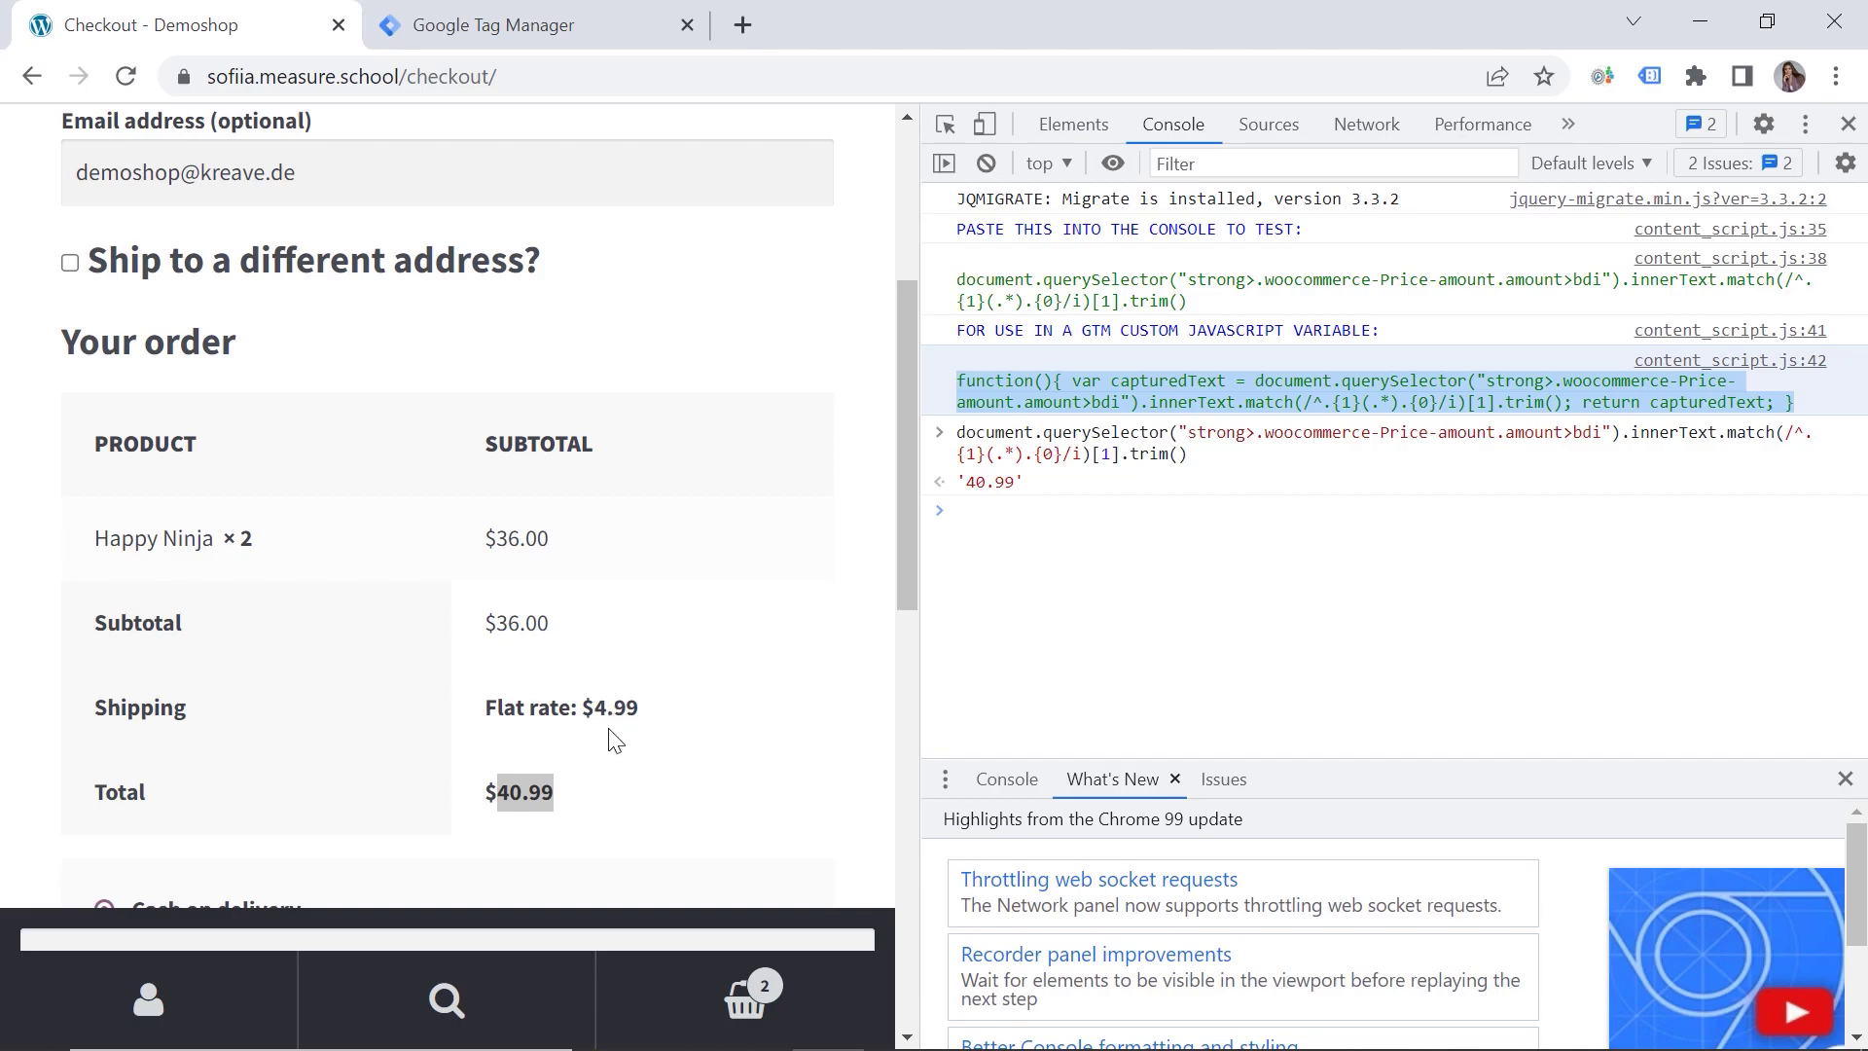
Step: Confirm the checkout page URL contains 'checkout', then return to the Tag Manager trigger setup
click(436, 84)
drag(436, 83, 570, 80)
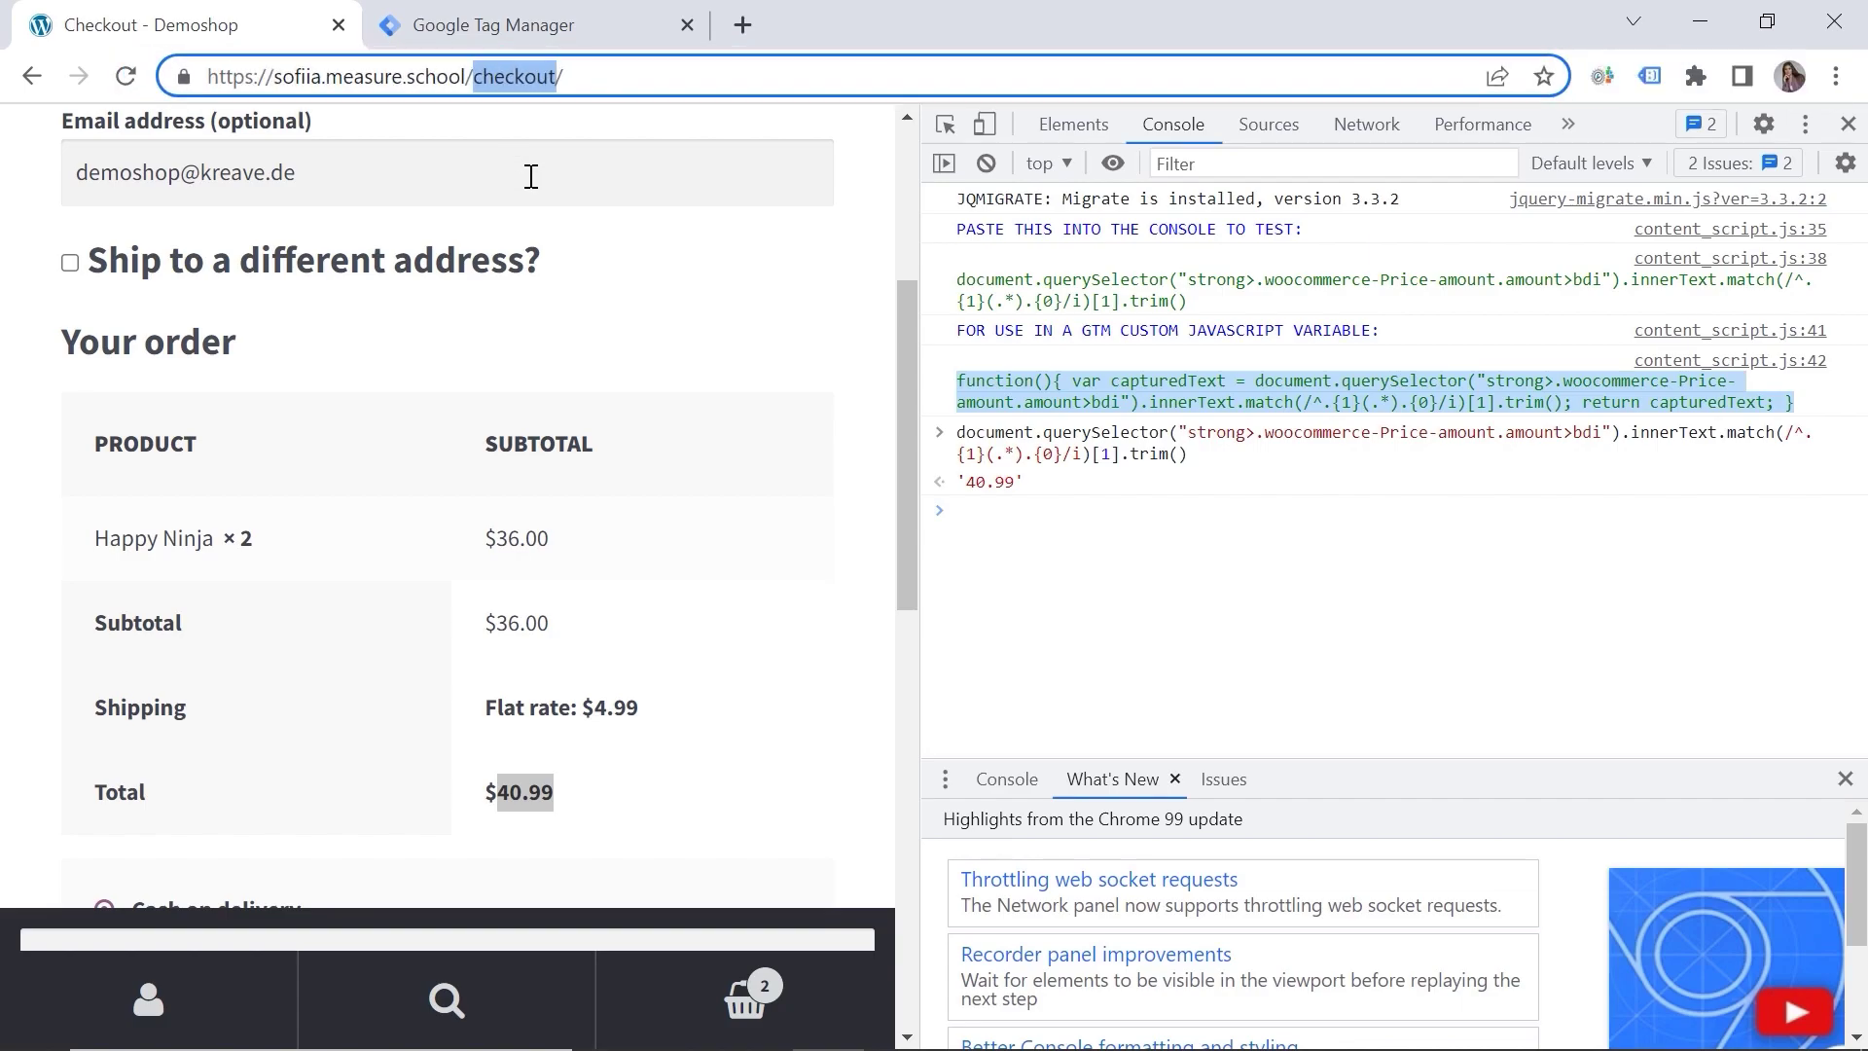
click(506, 32)
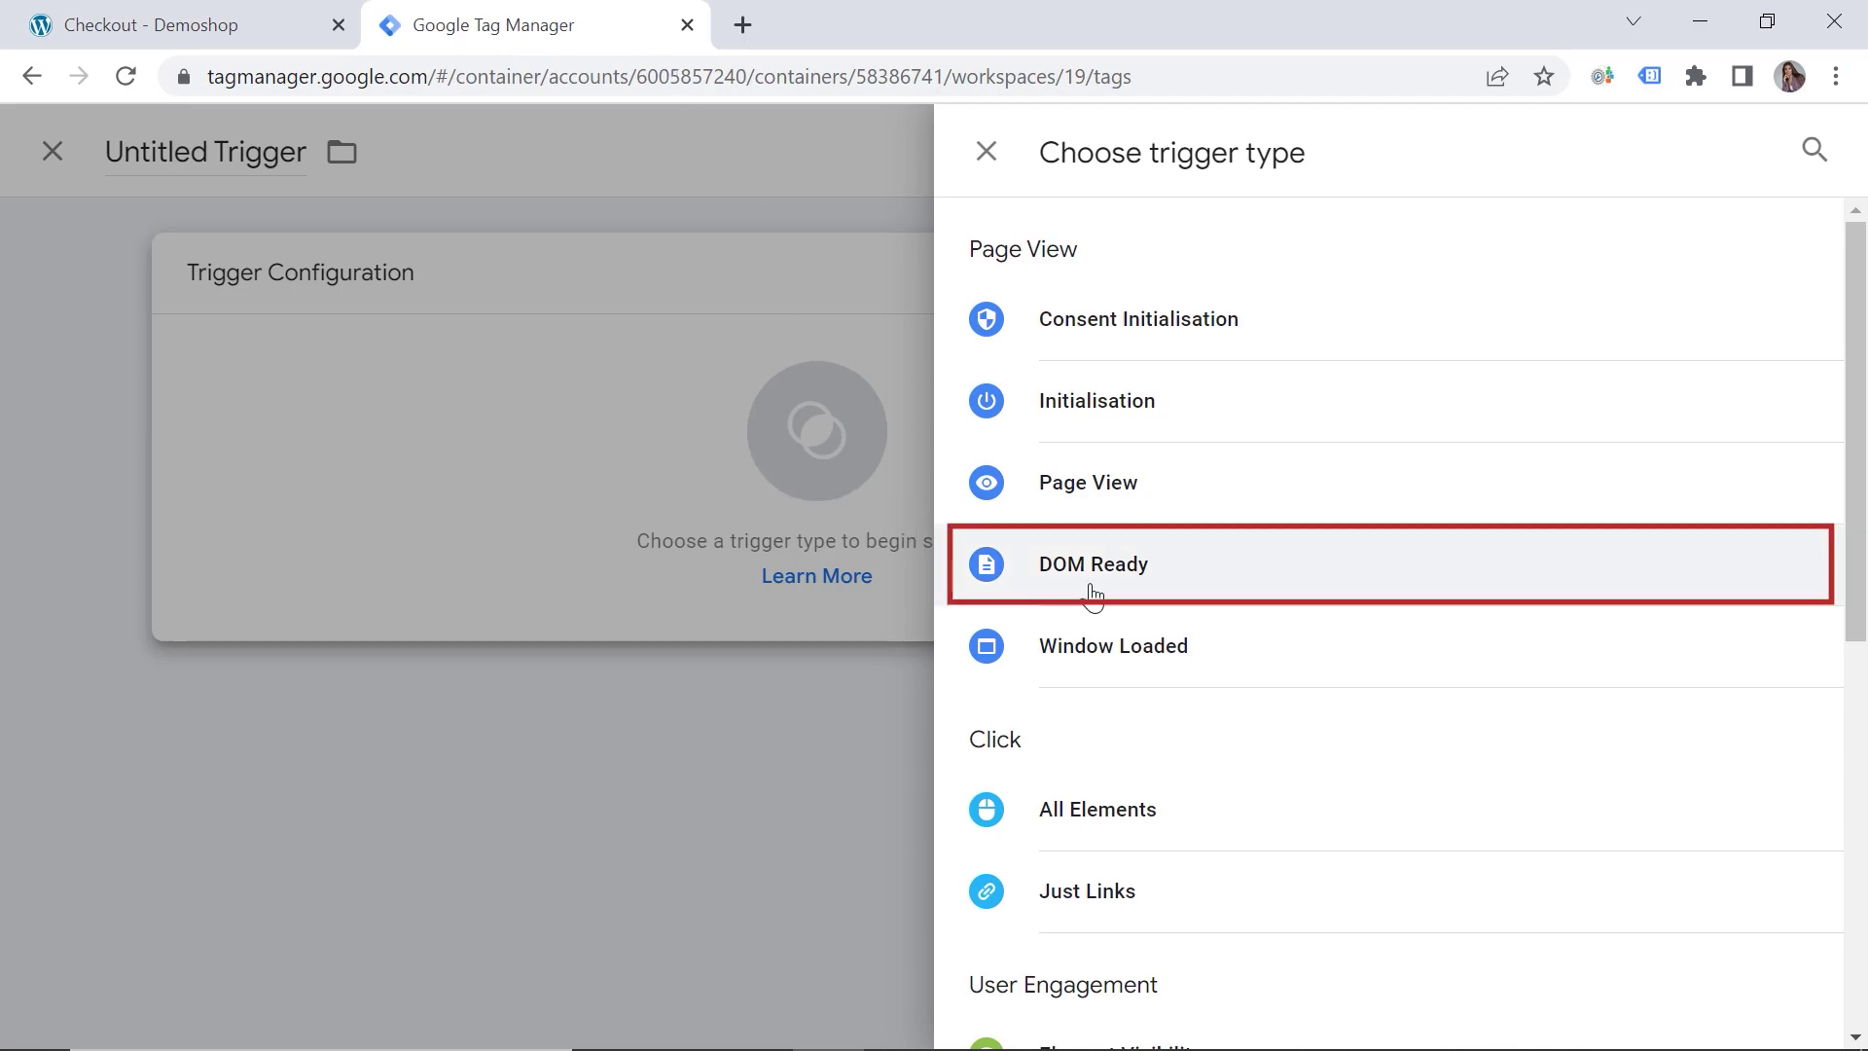
Step: Create a DOM Ready trigger named 'checkout' that fires when Page URL contains checkout
click(1140, 572)
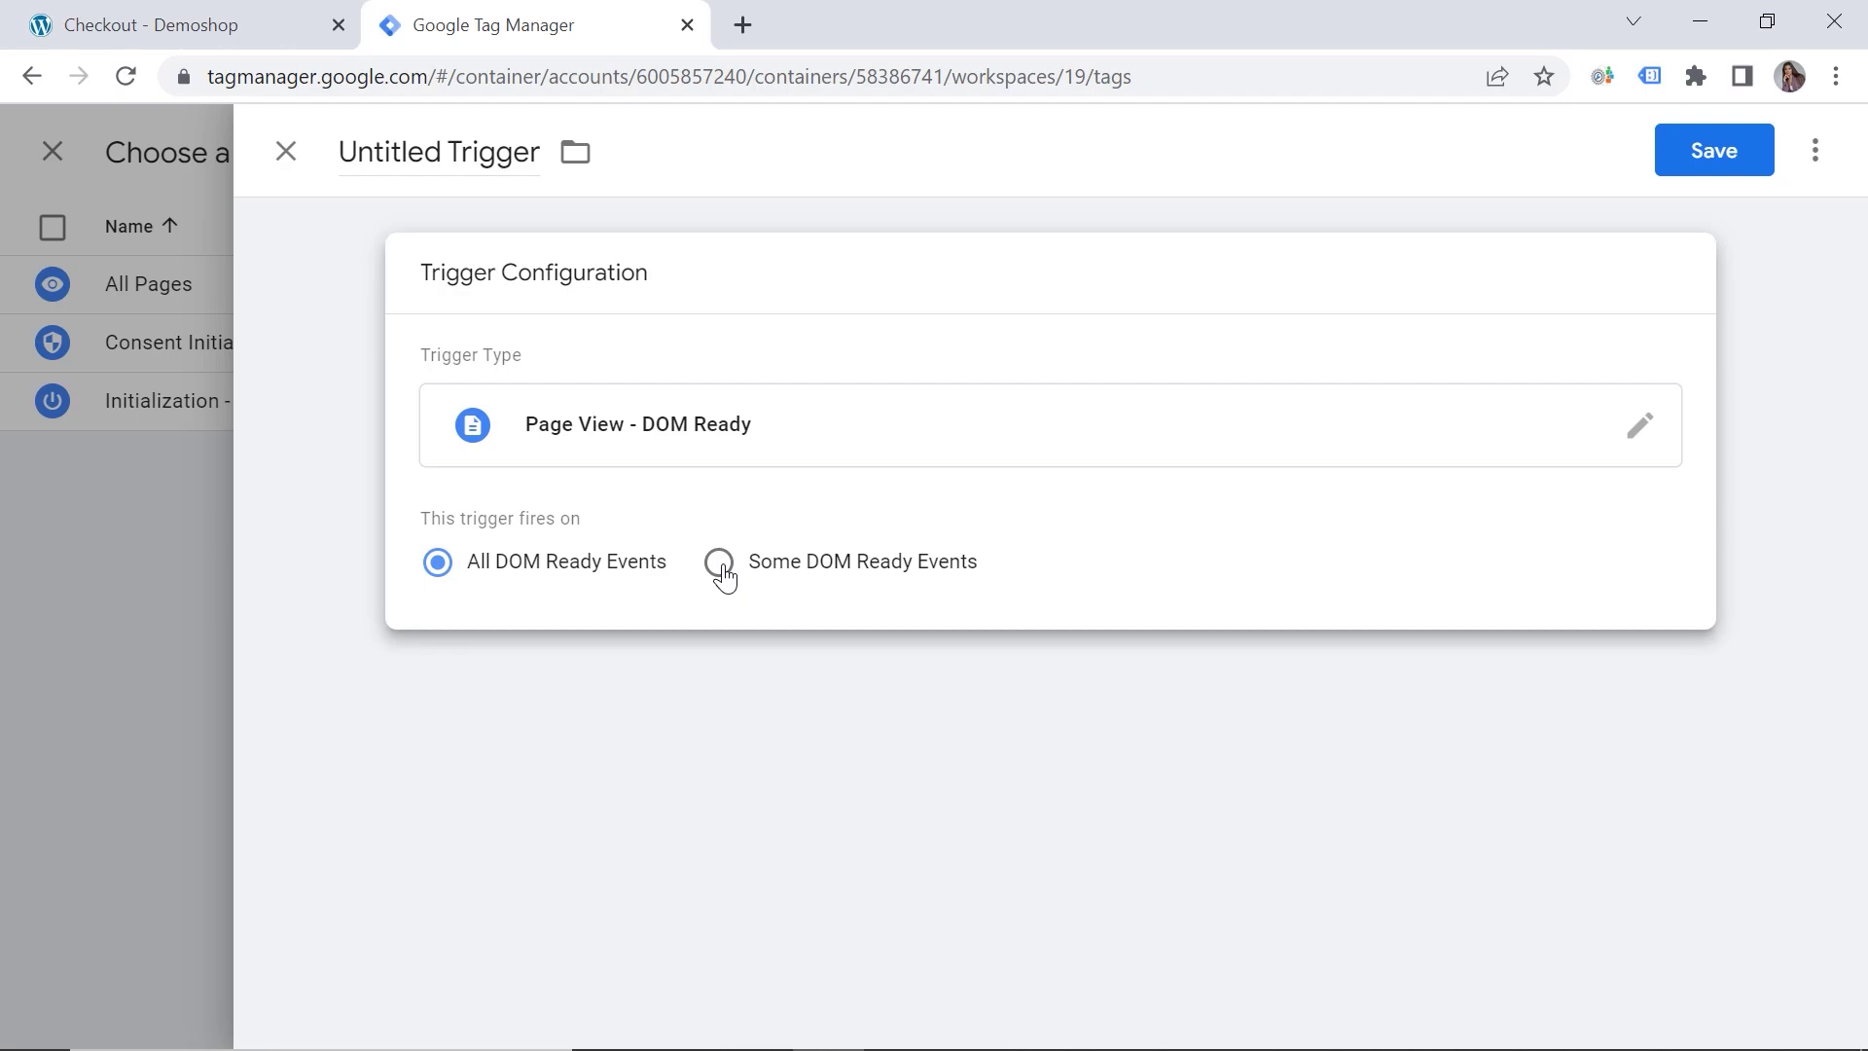
click(721, 565)
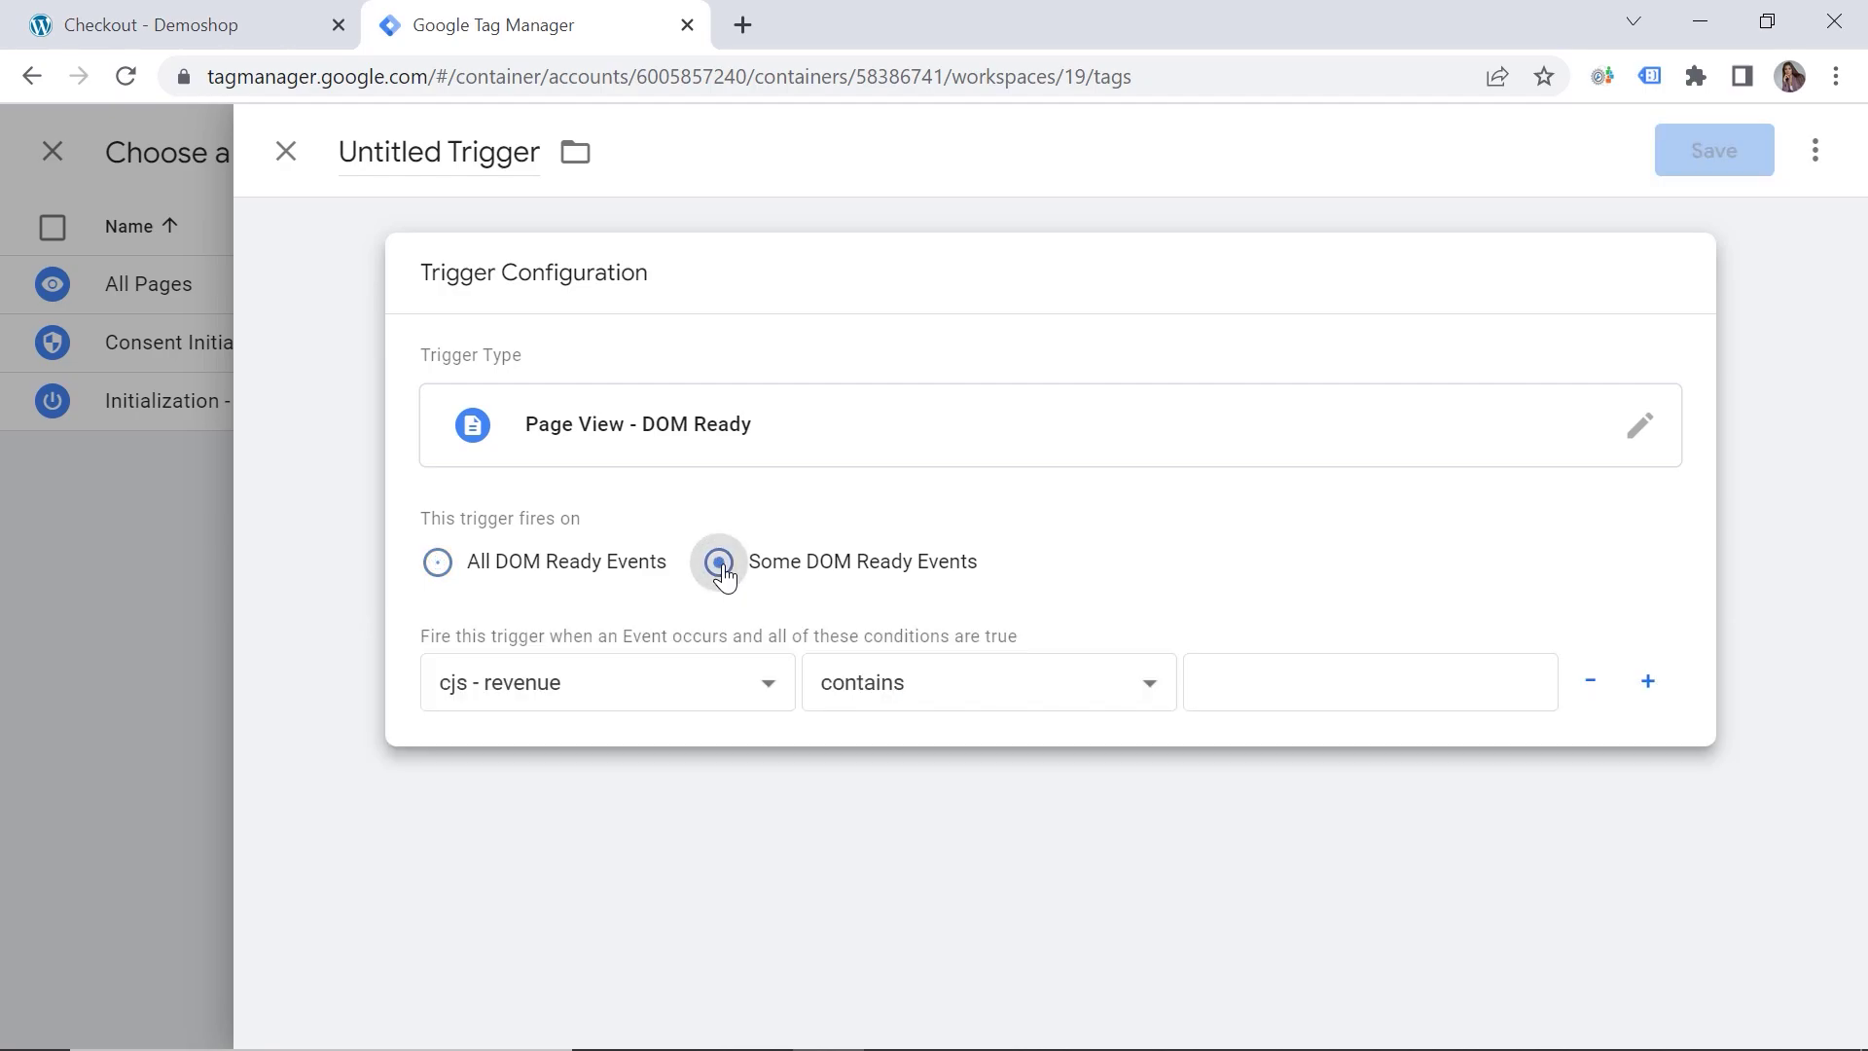
click(588, 689)
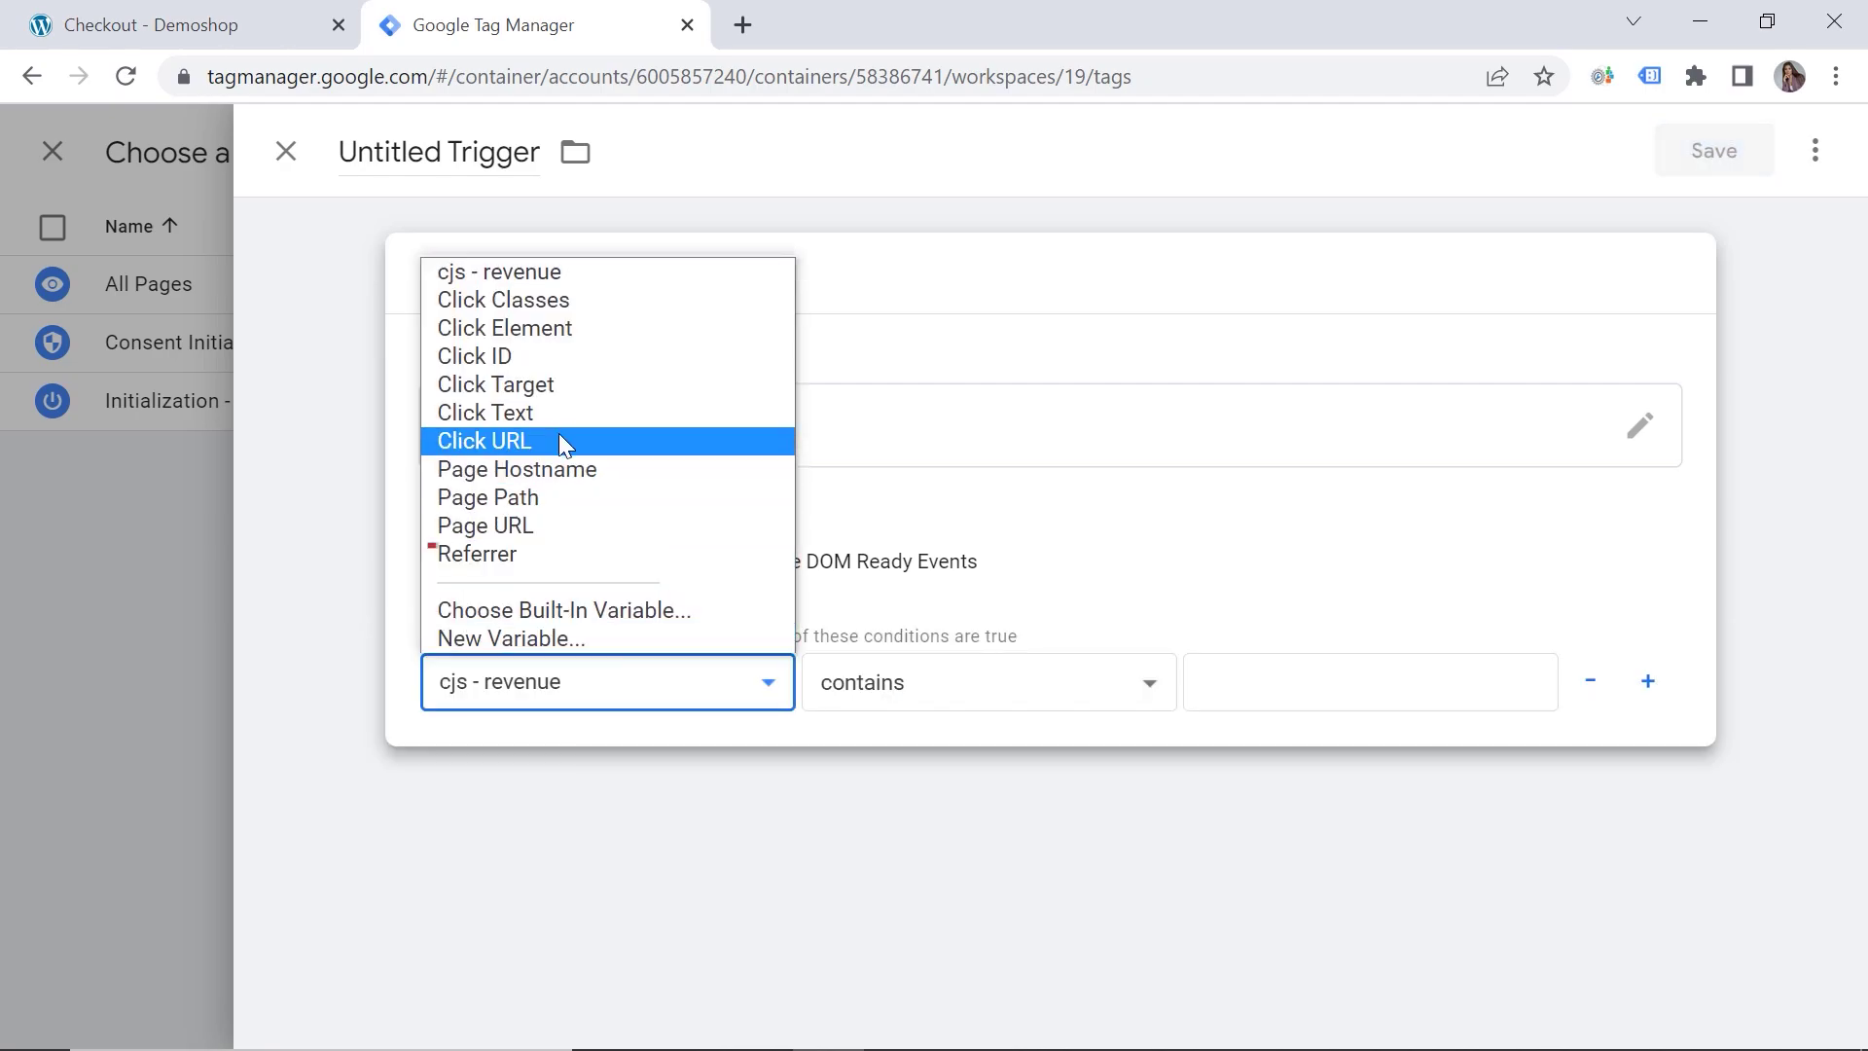
click(564, 526)
click(1328, 673)
text(checkout)
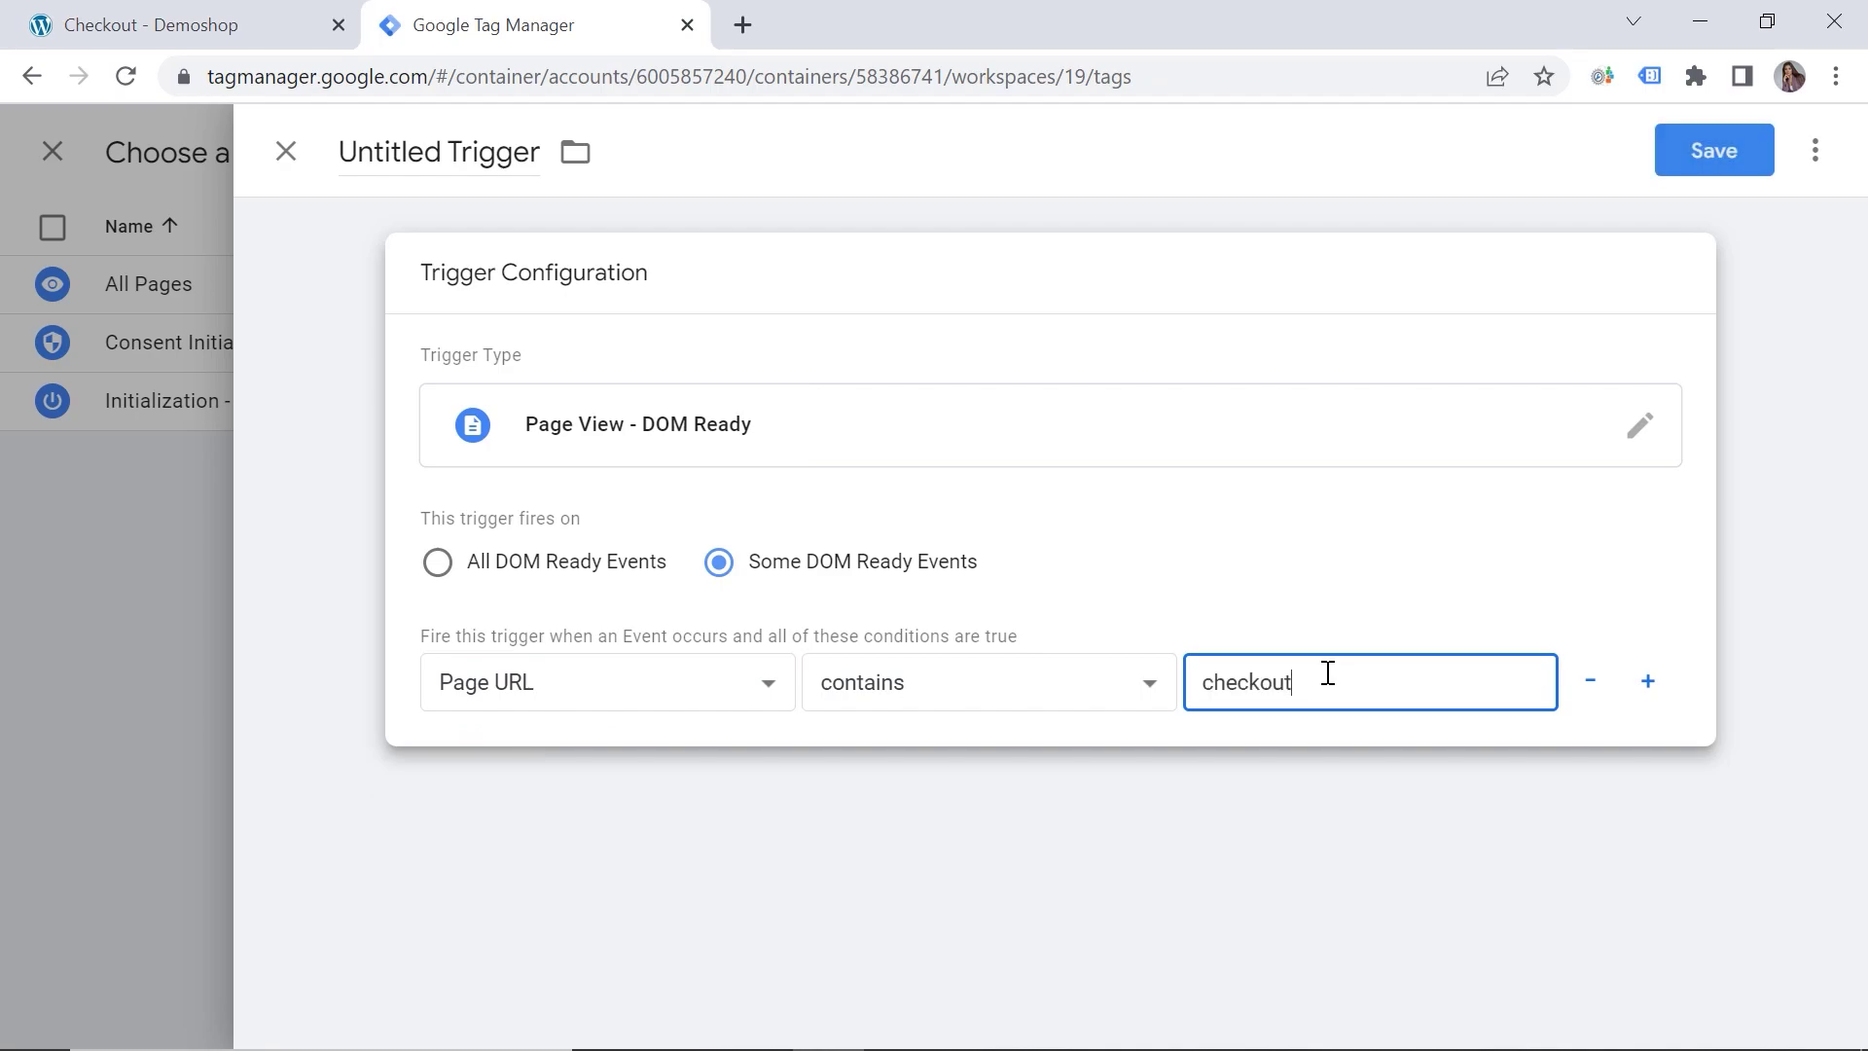
click(475, 155)
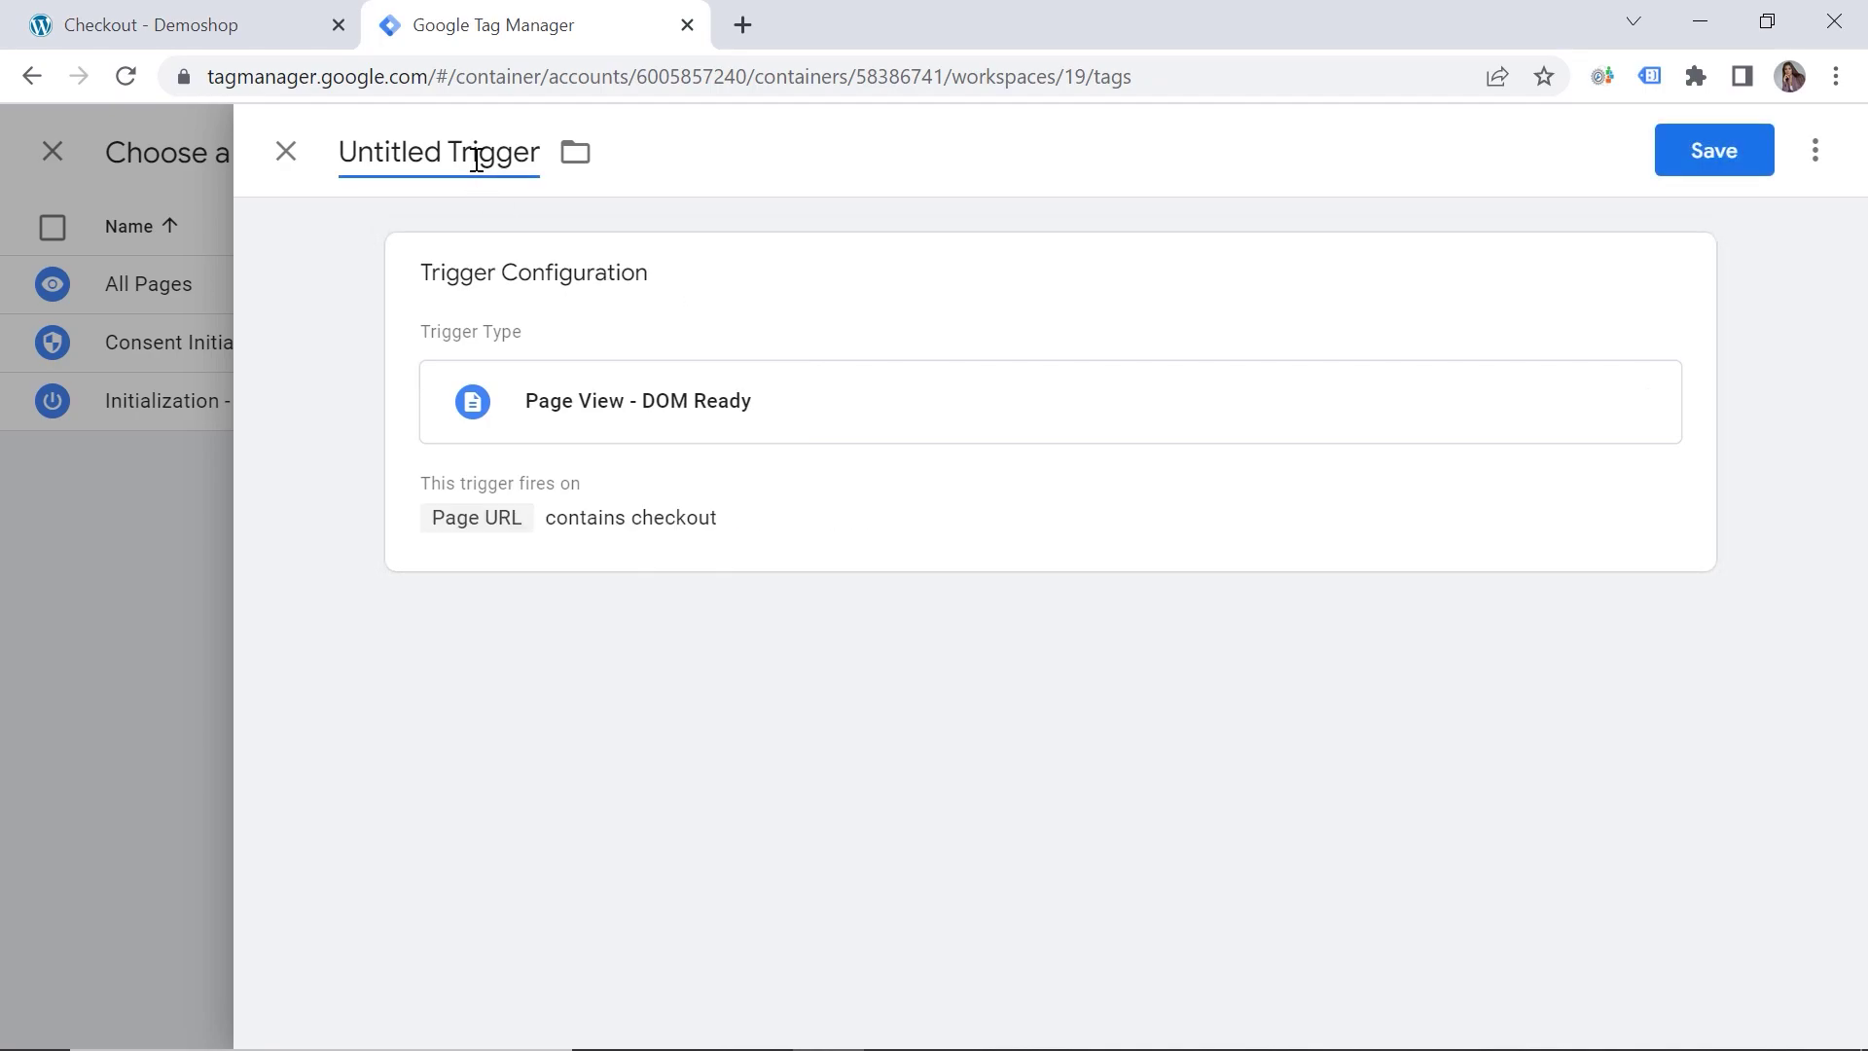
key(ctrl+a)
text(checkout)
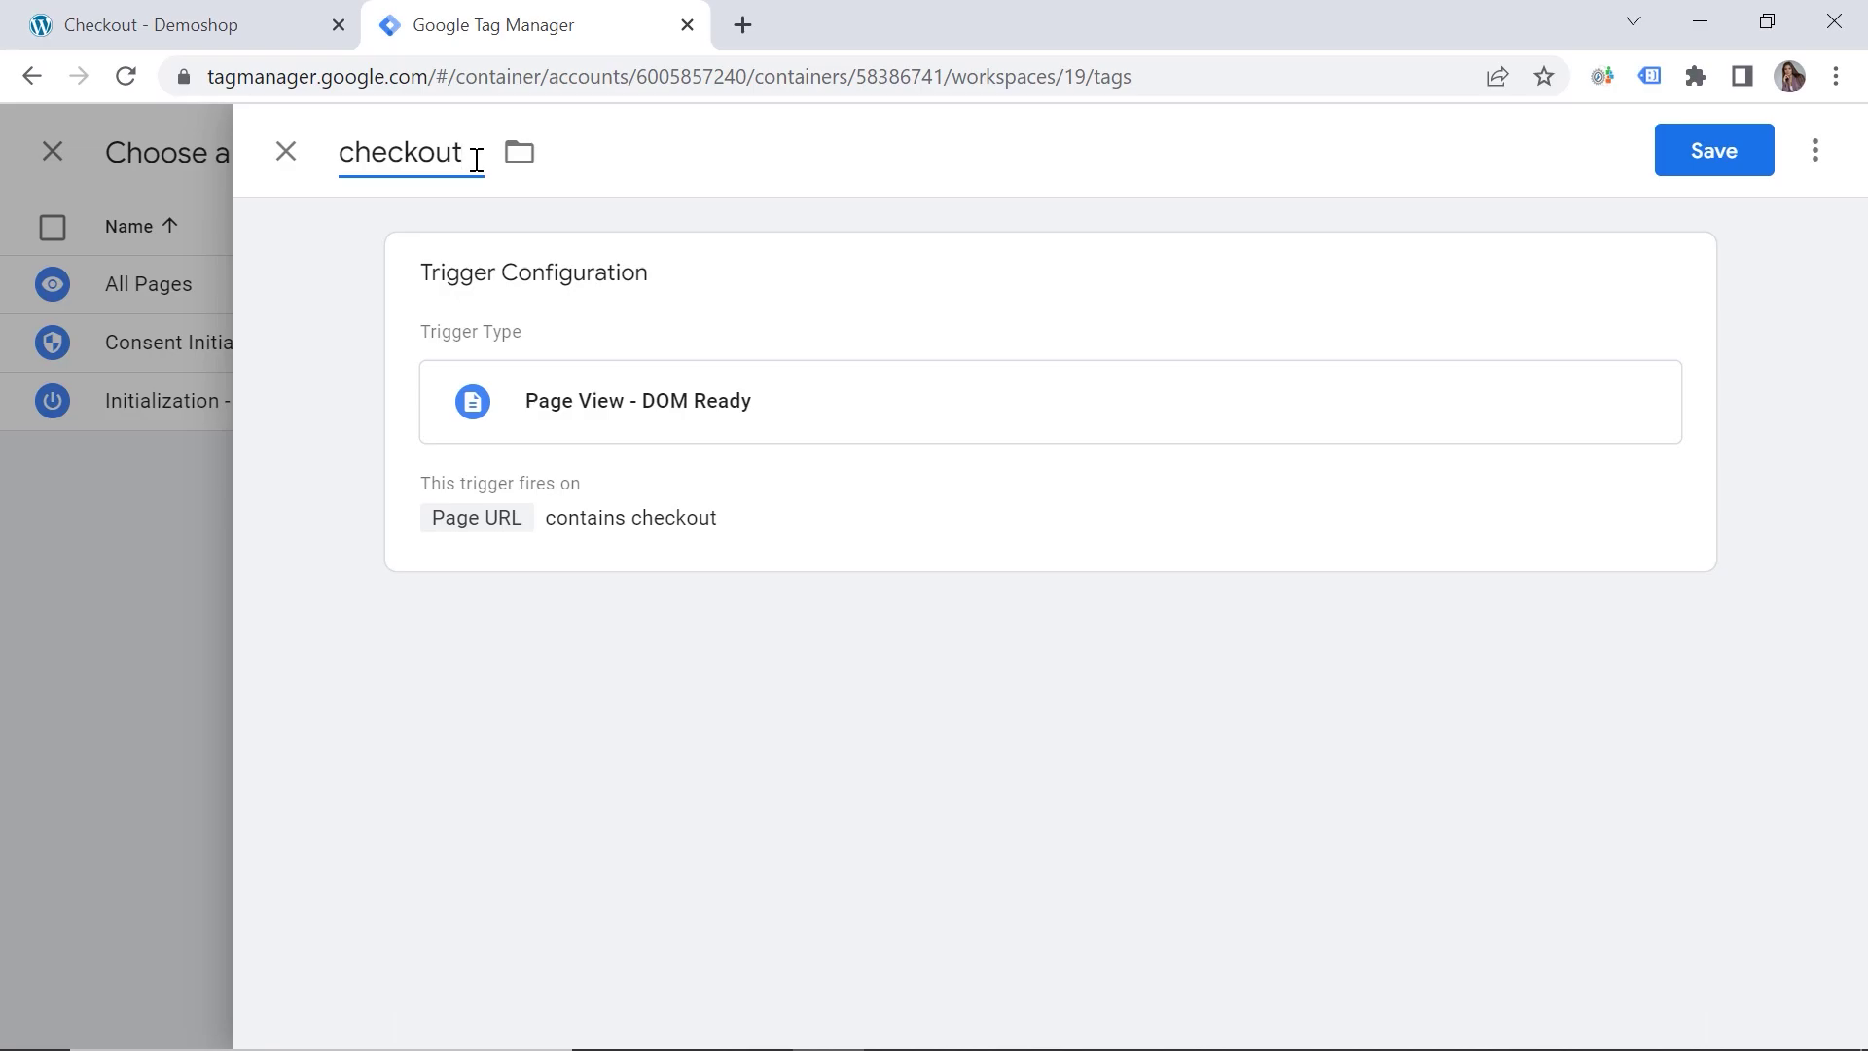
click(1713, 159)
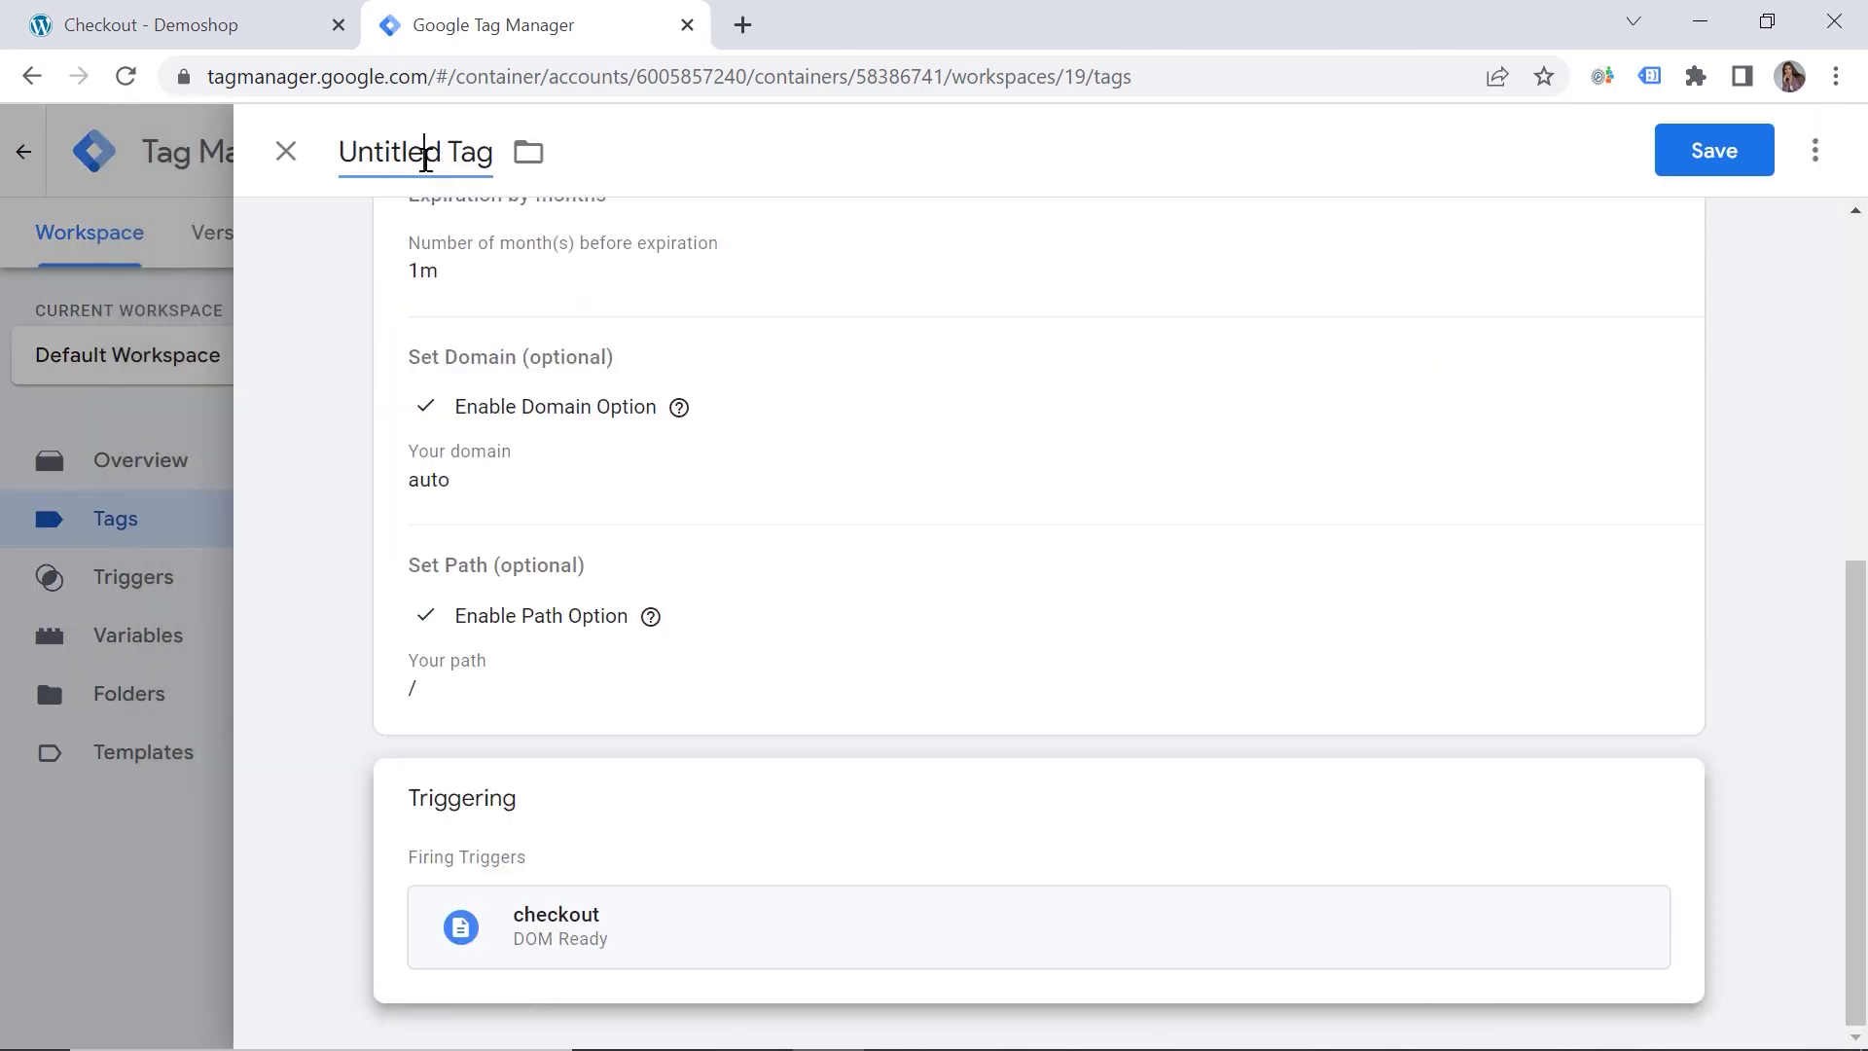
Step: Rename the cookie tag to 'set cookie - revenue' and save it
click(426, 159)
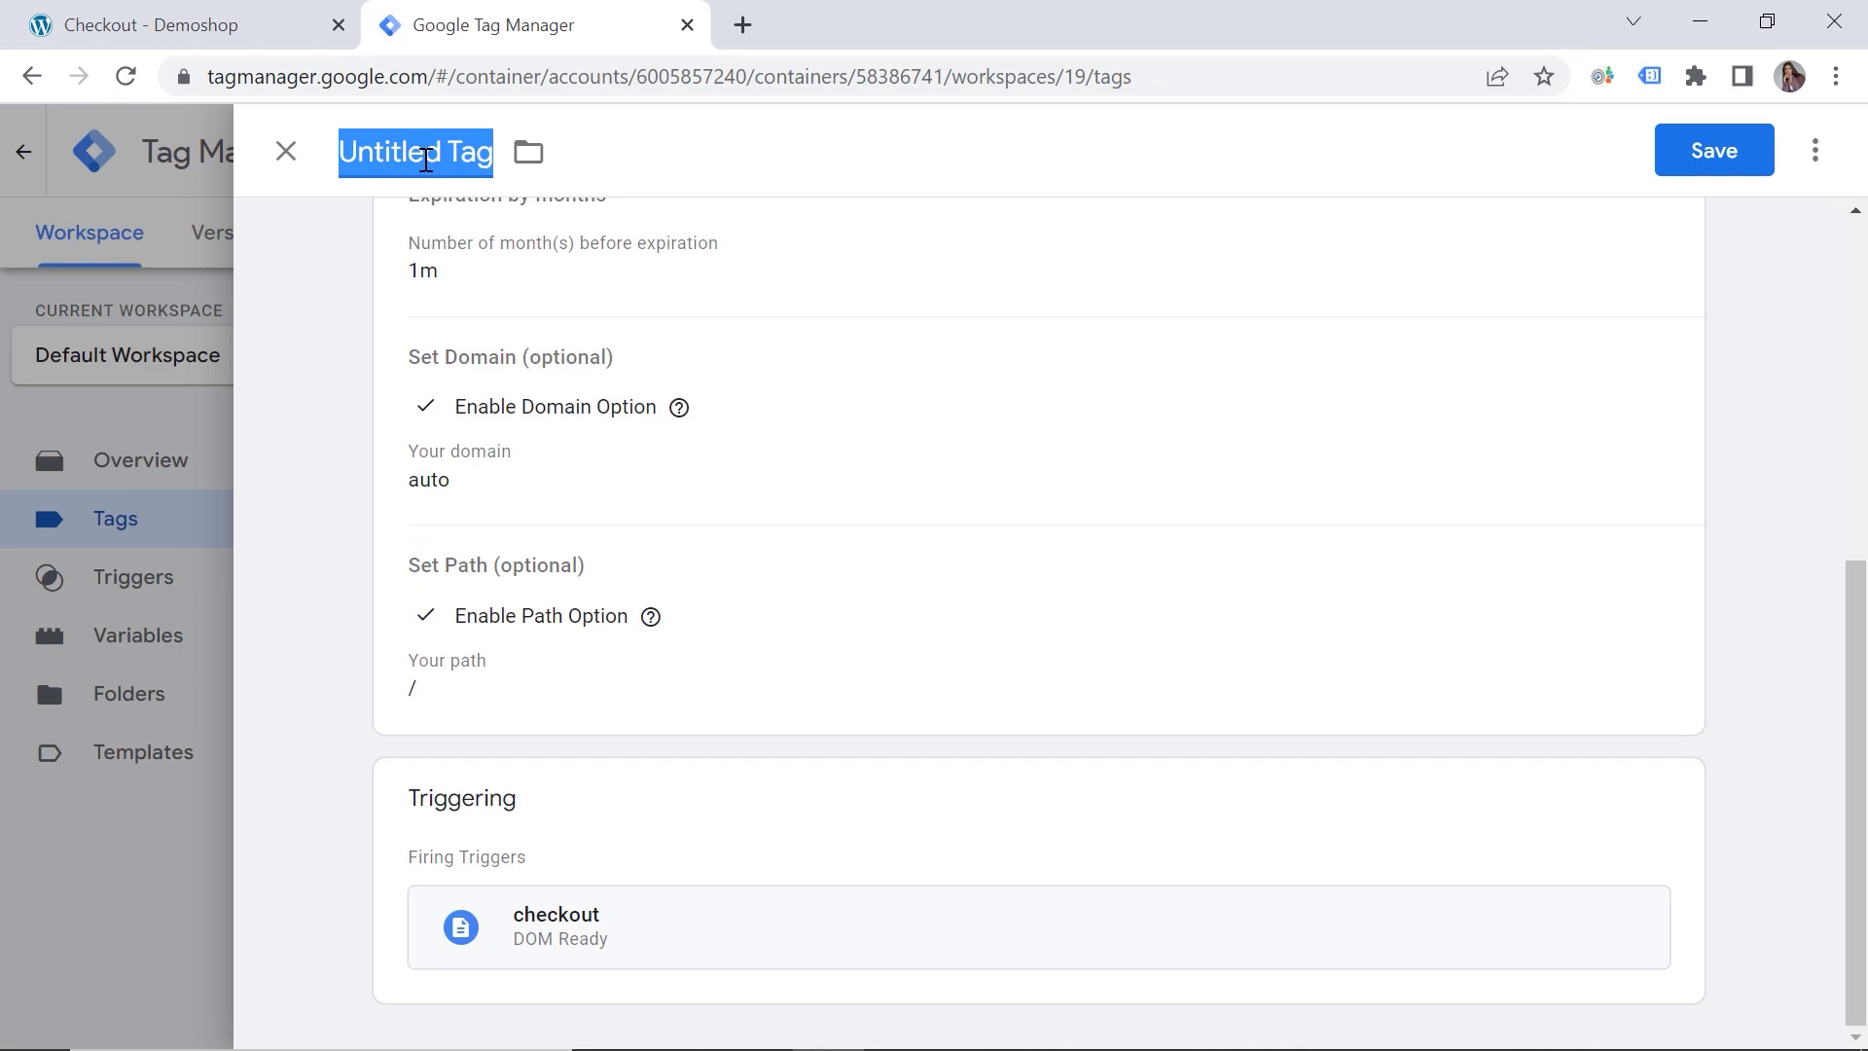
text(set cook)
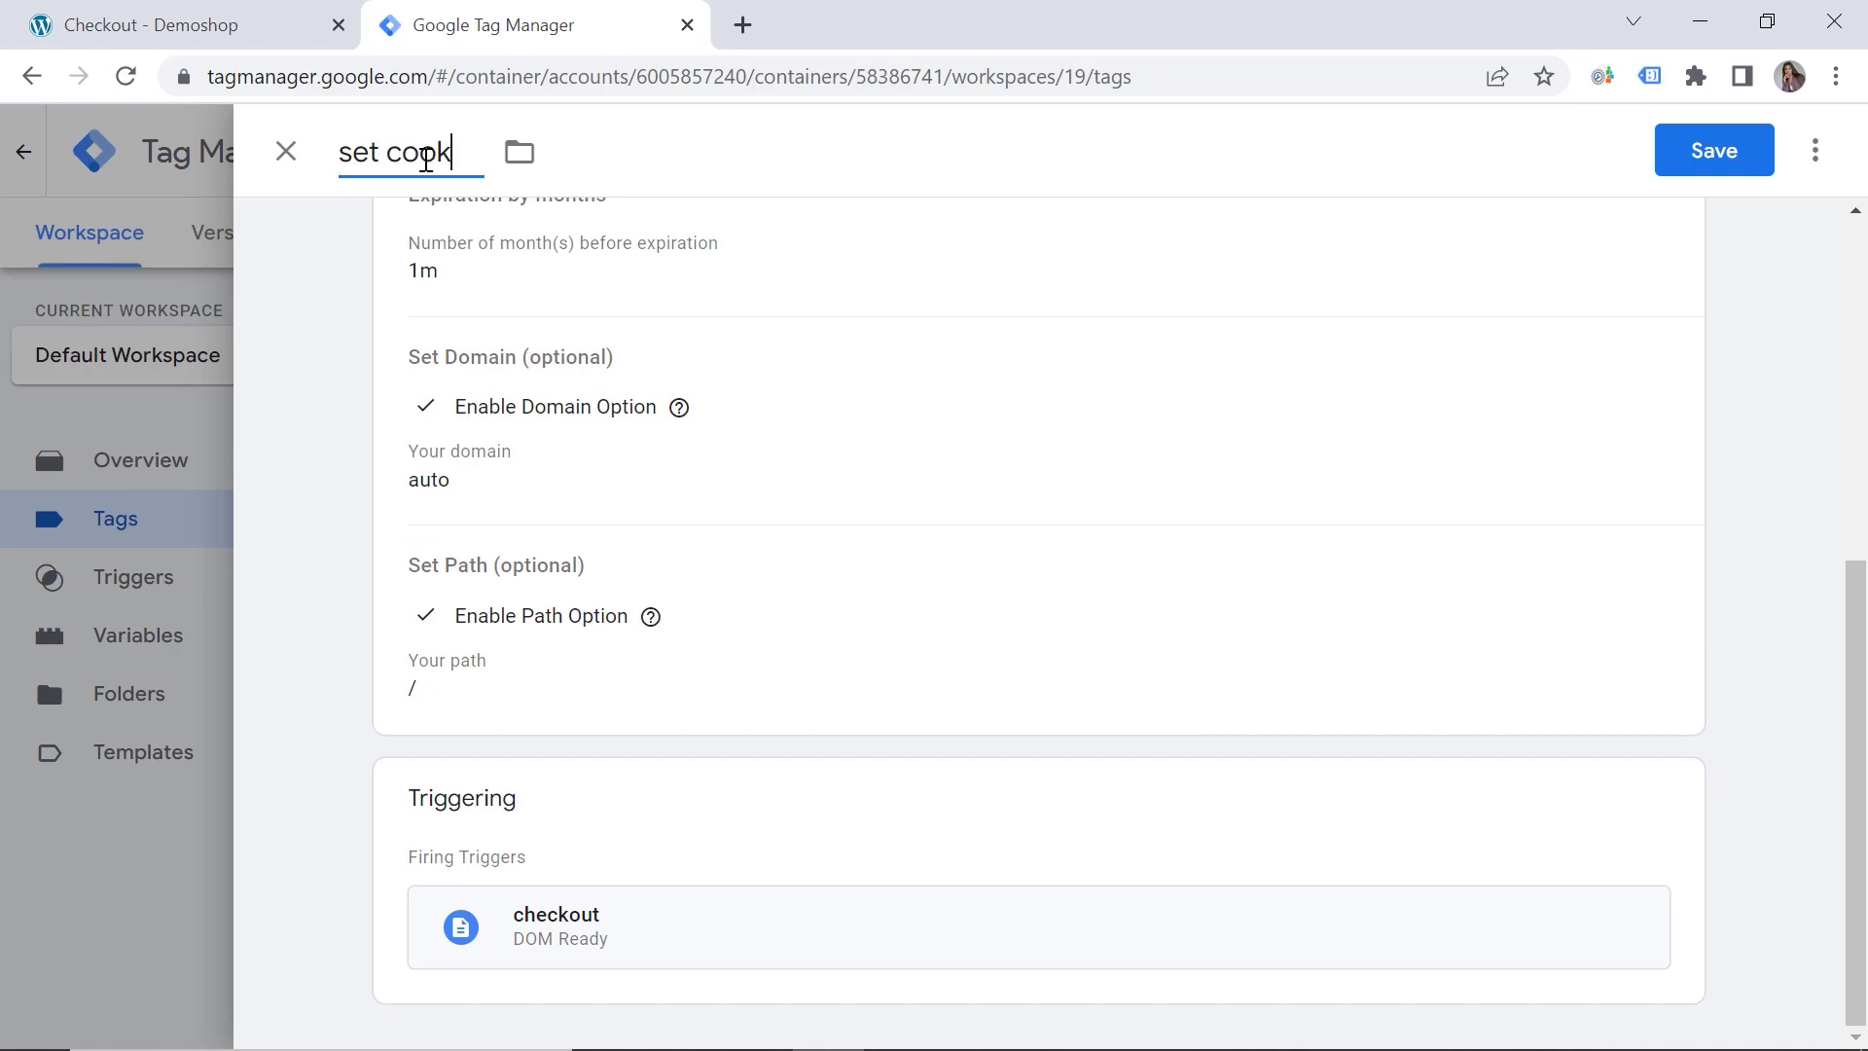
text(ie - revenue)
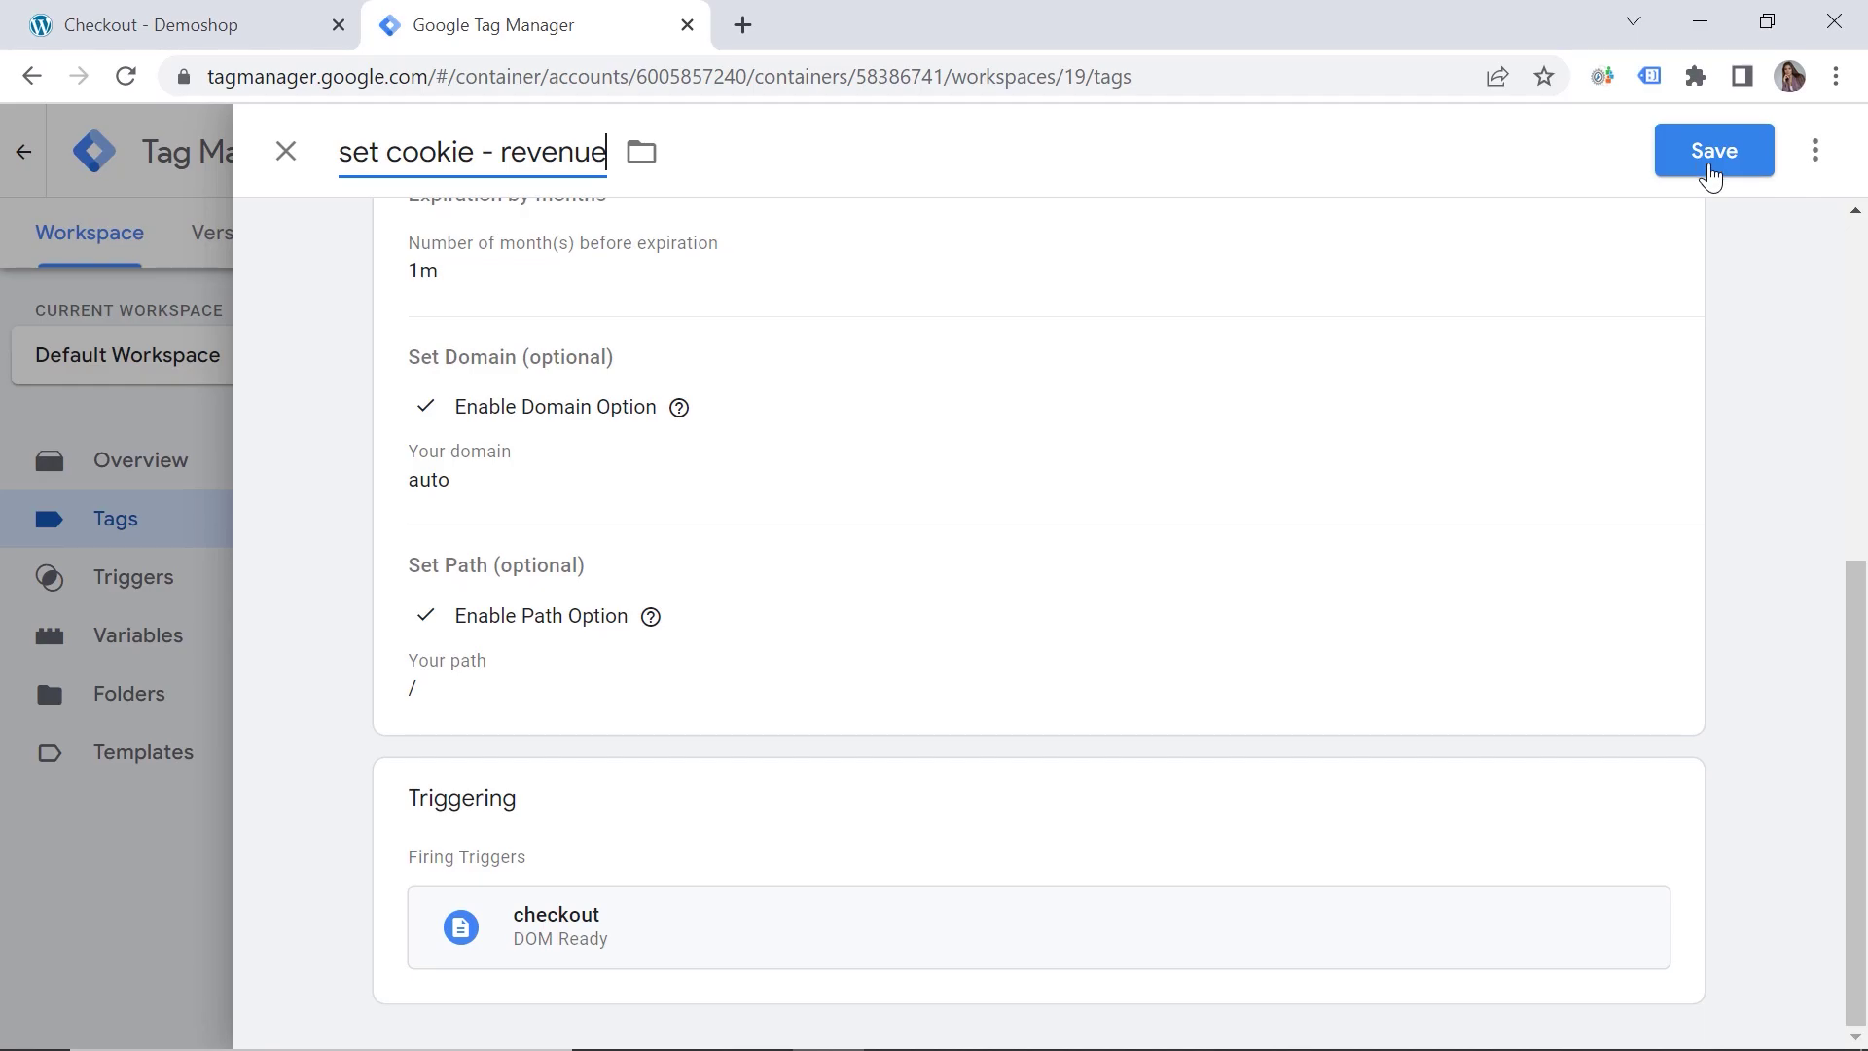
click(1714, 175)
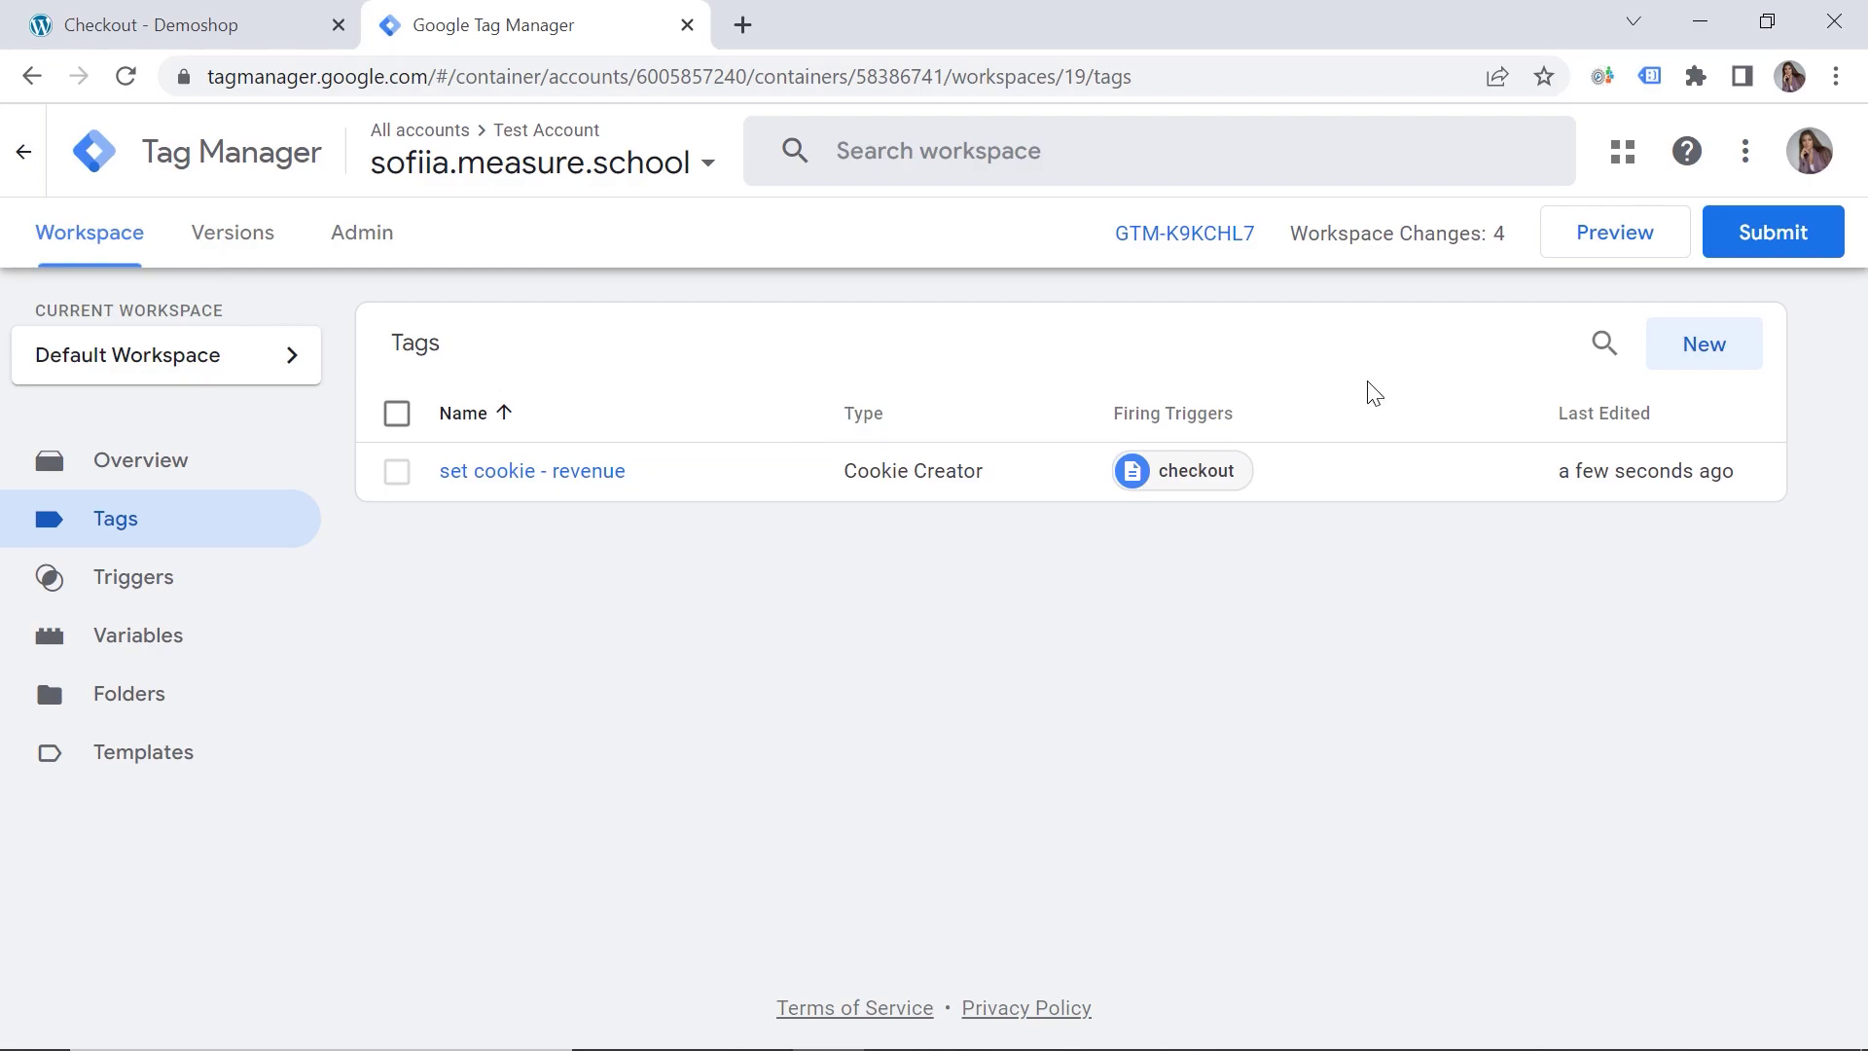
Step: Start preview mode and connect Tag Assistant to the checkout page
click(1564, 238)
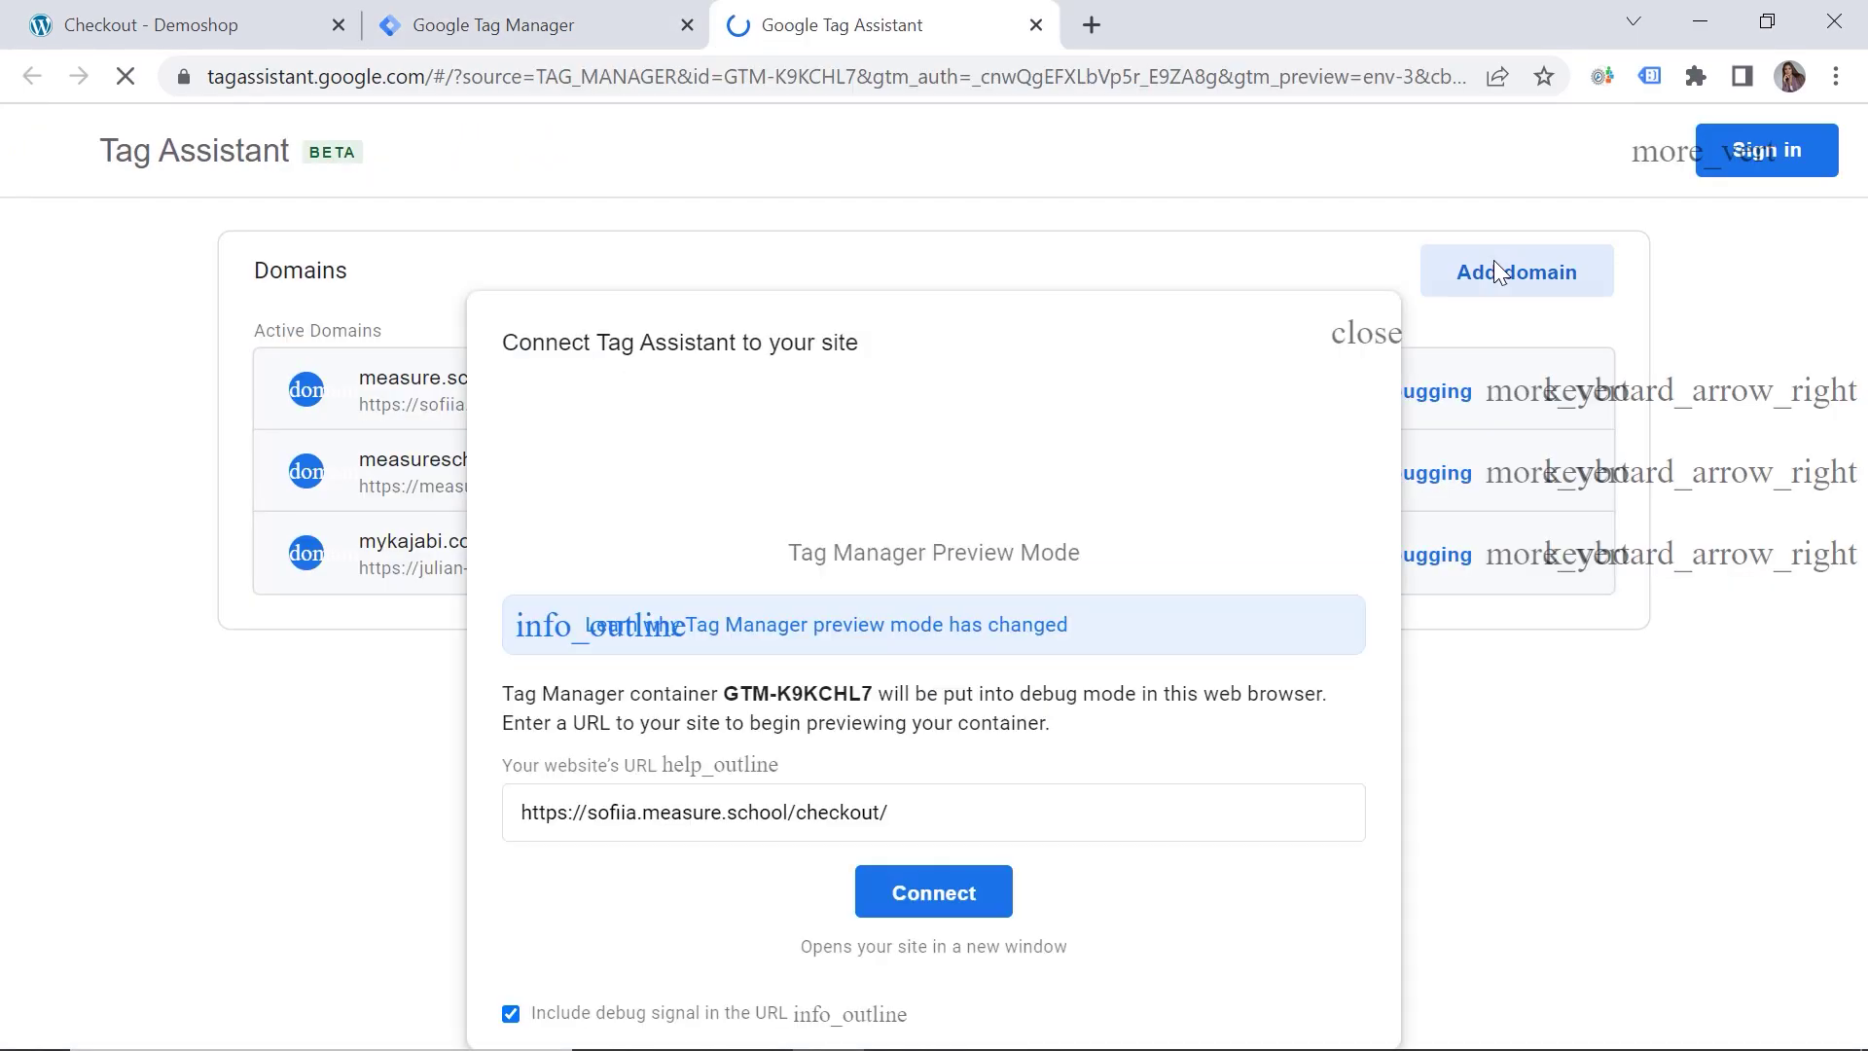
click(898, 908)
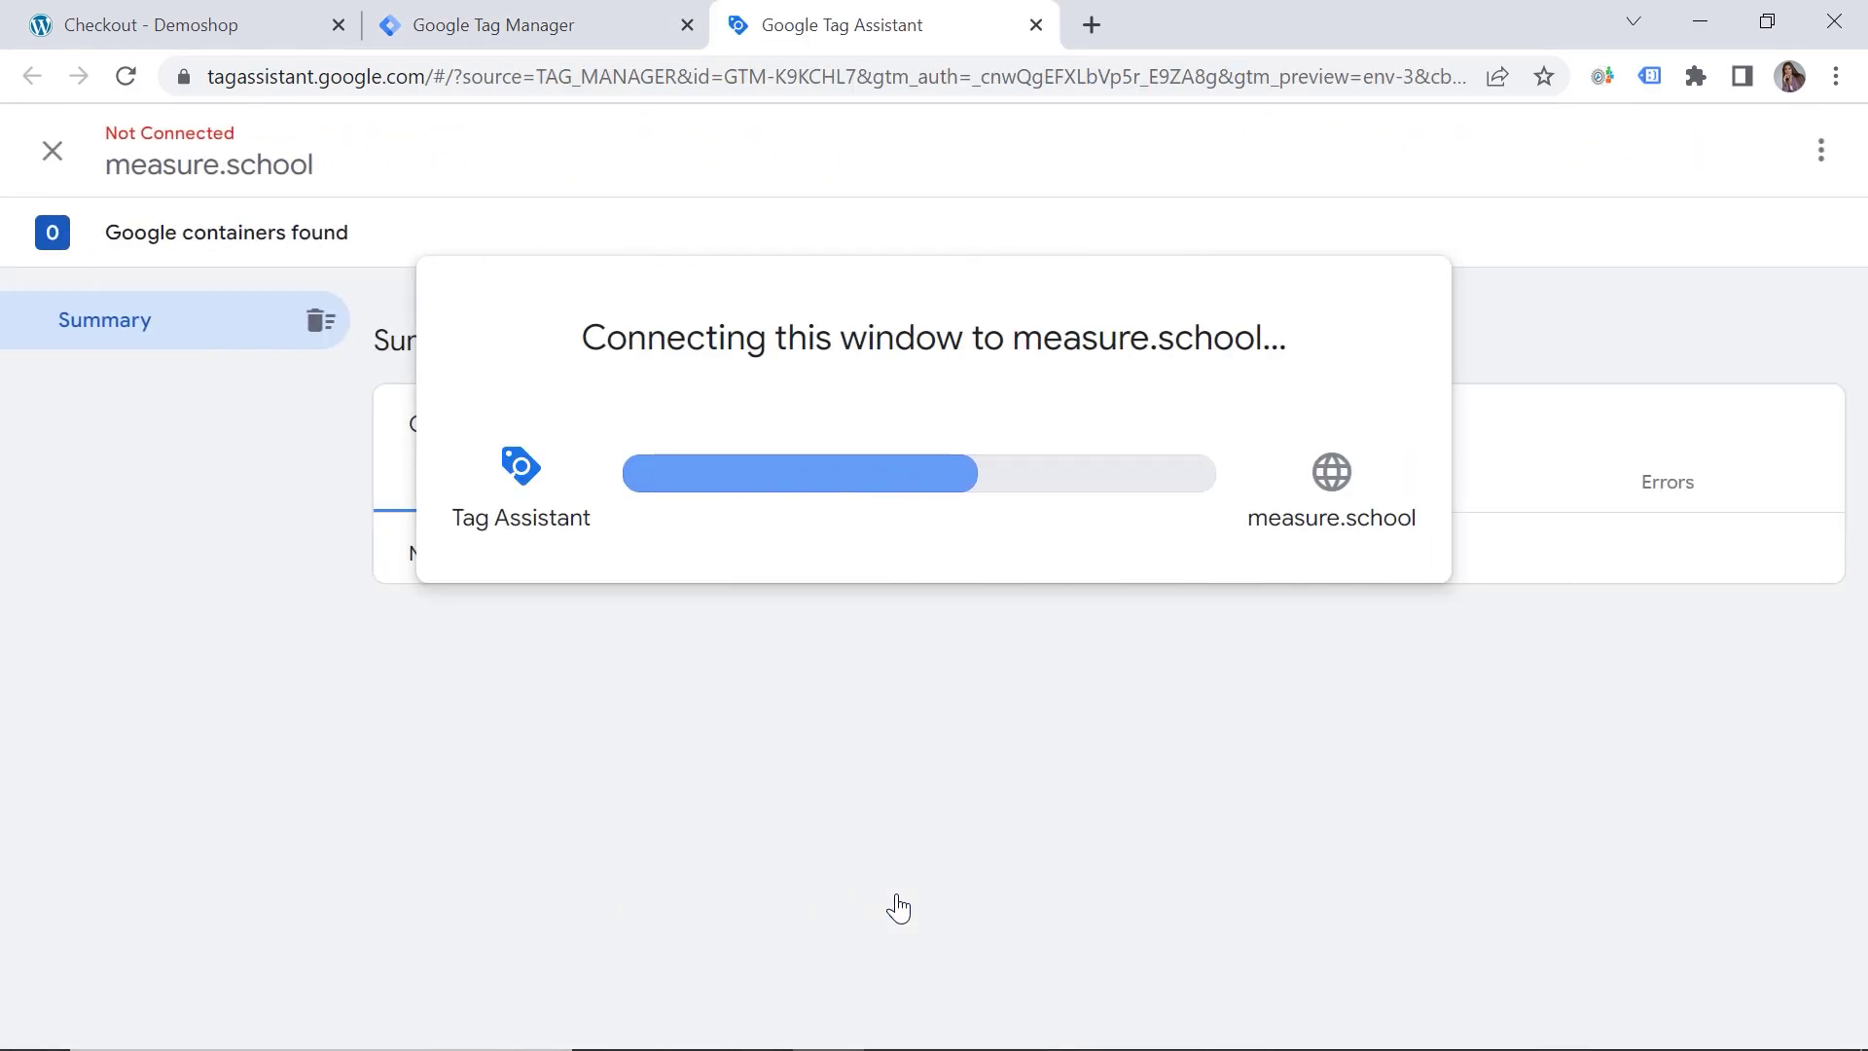
scroll(742, 533, down, 6)
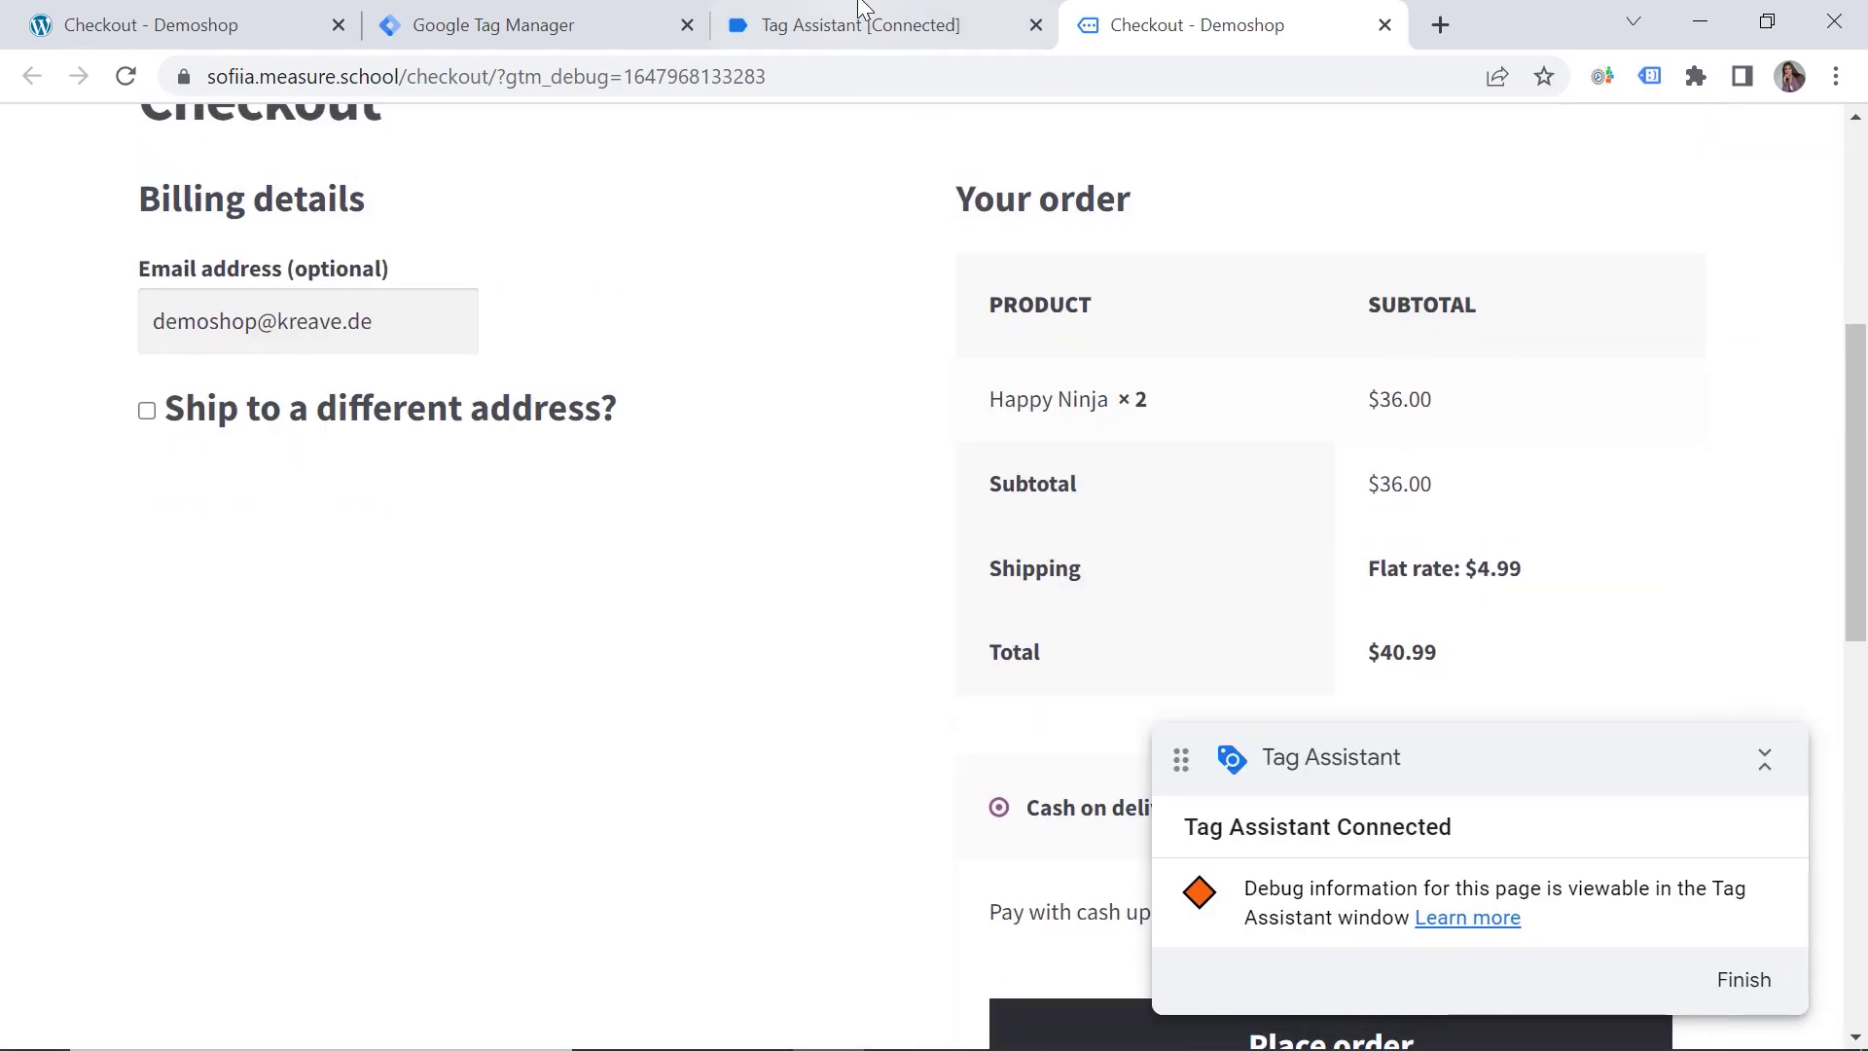
click(863, 21)
click(875, 667)
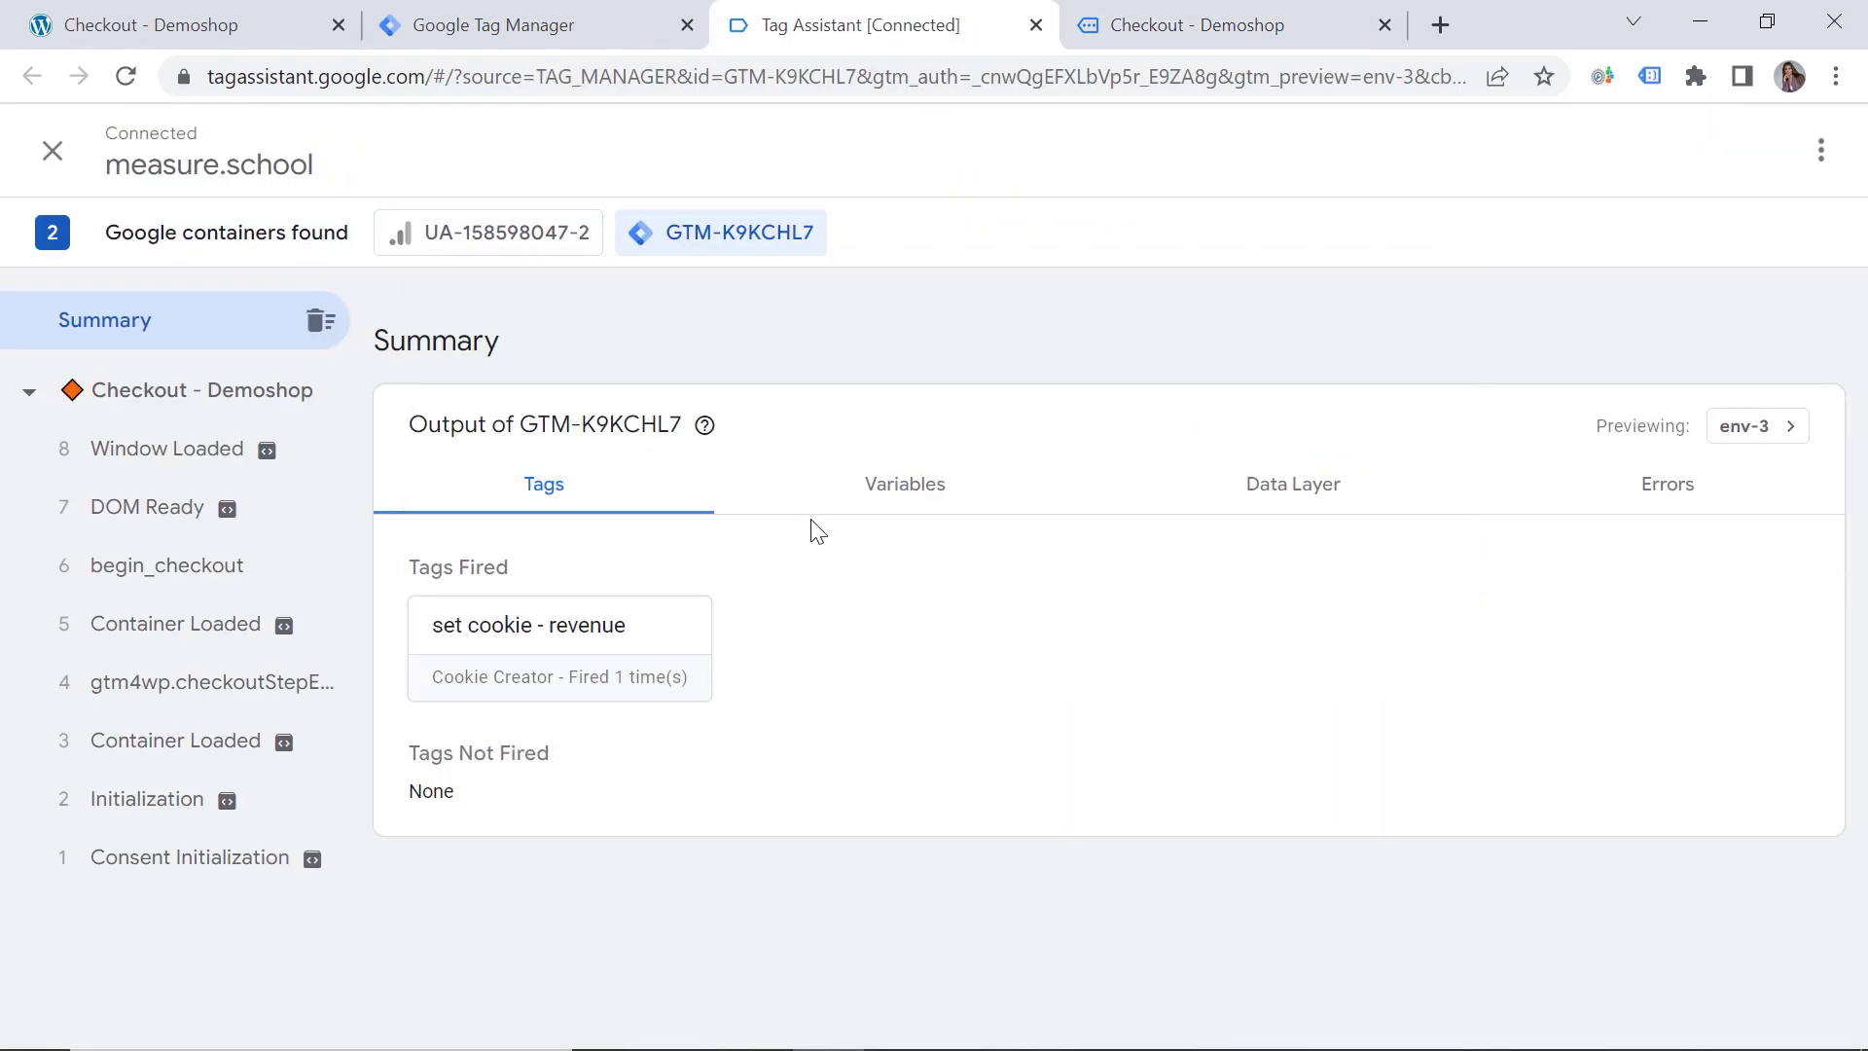
Step: Check the DOM Ready variables to confirm cjs - revenue returns 40.99
click(909, 499)
click(117, 517)
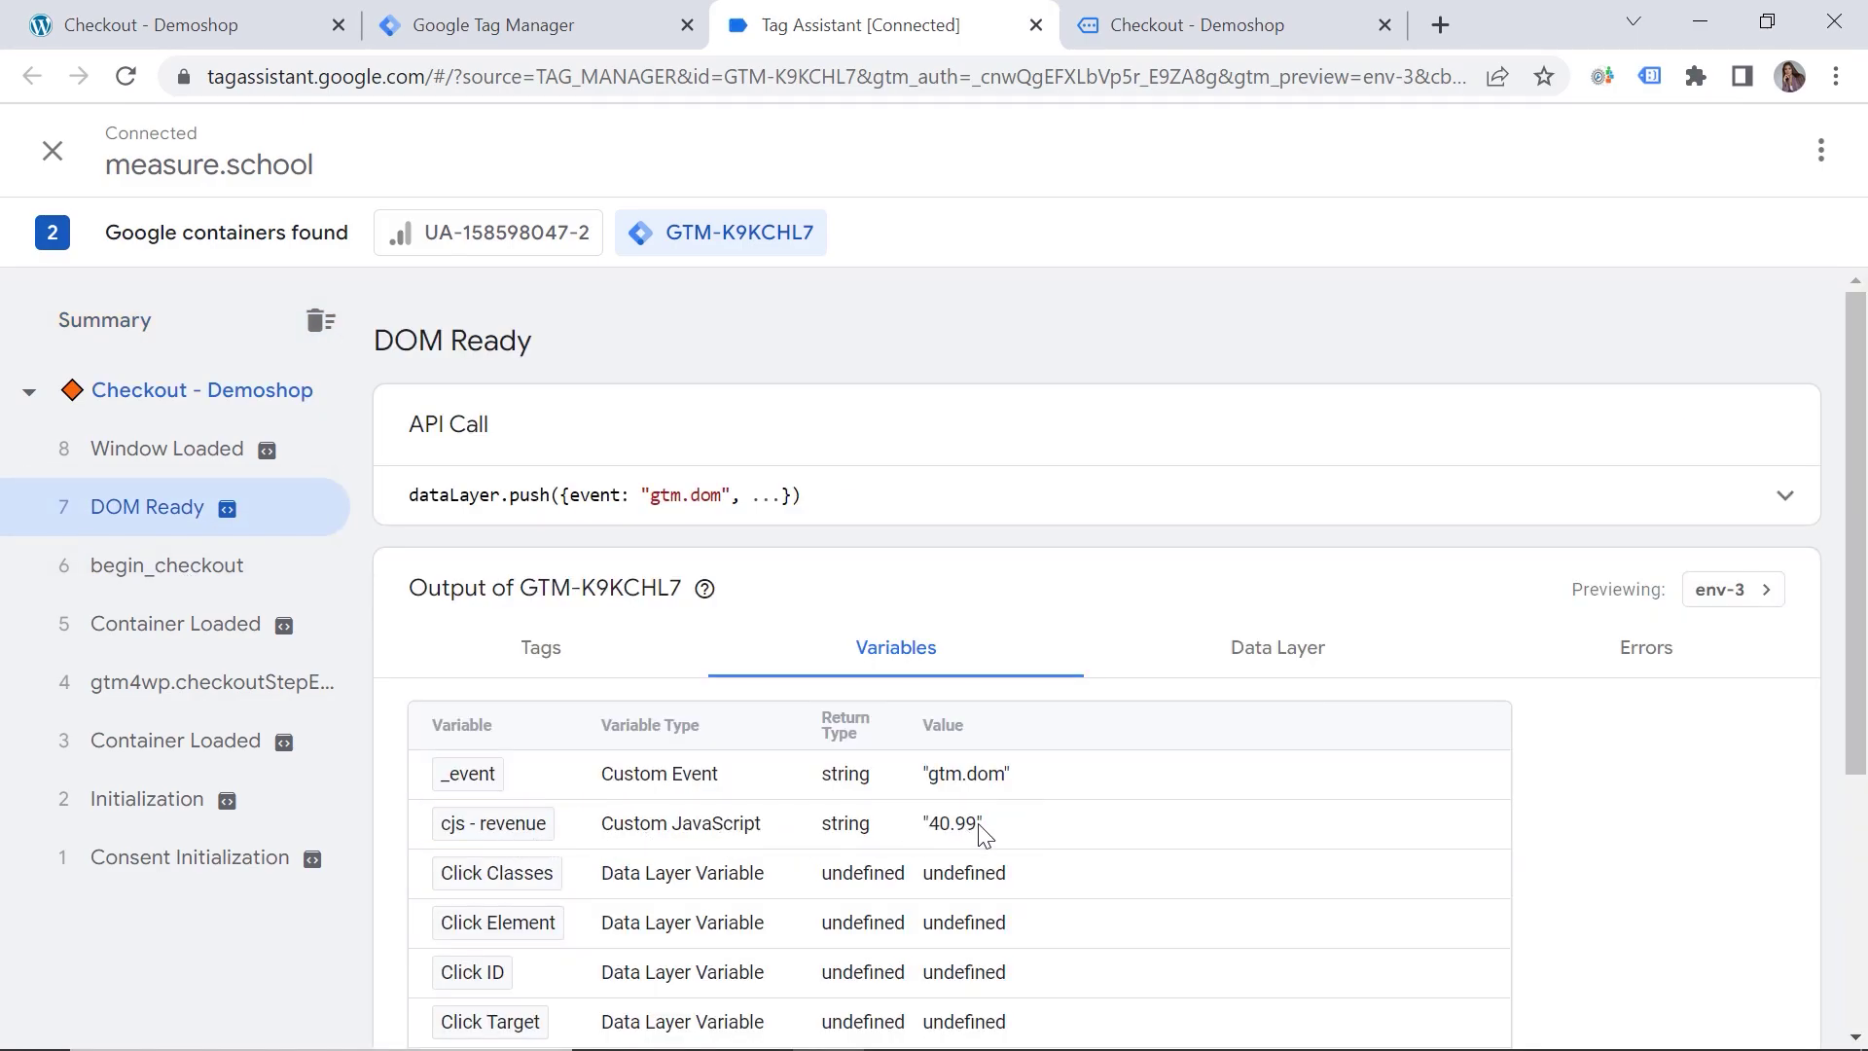
drag(981, 825, 927, 825)
scroll(701, 778, down, 1)
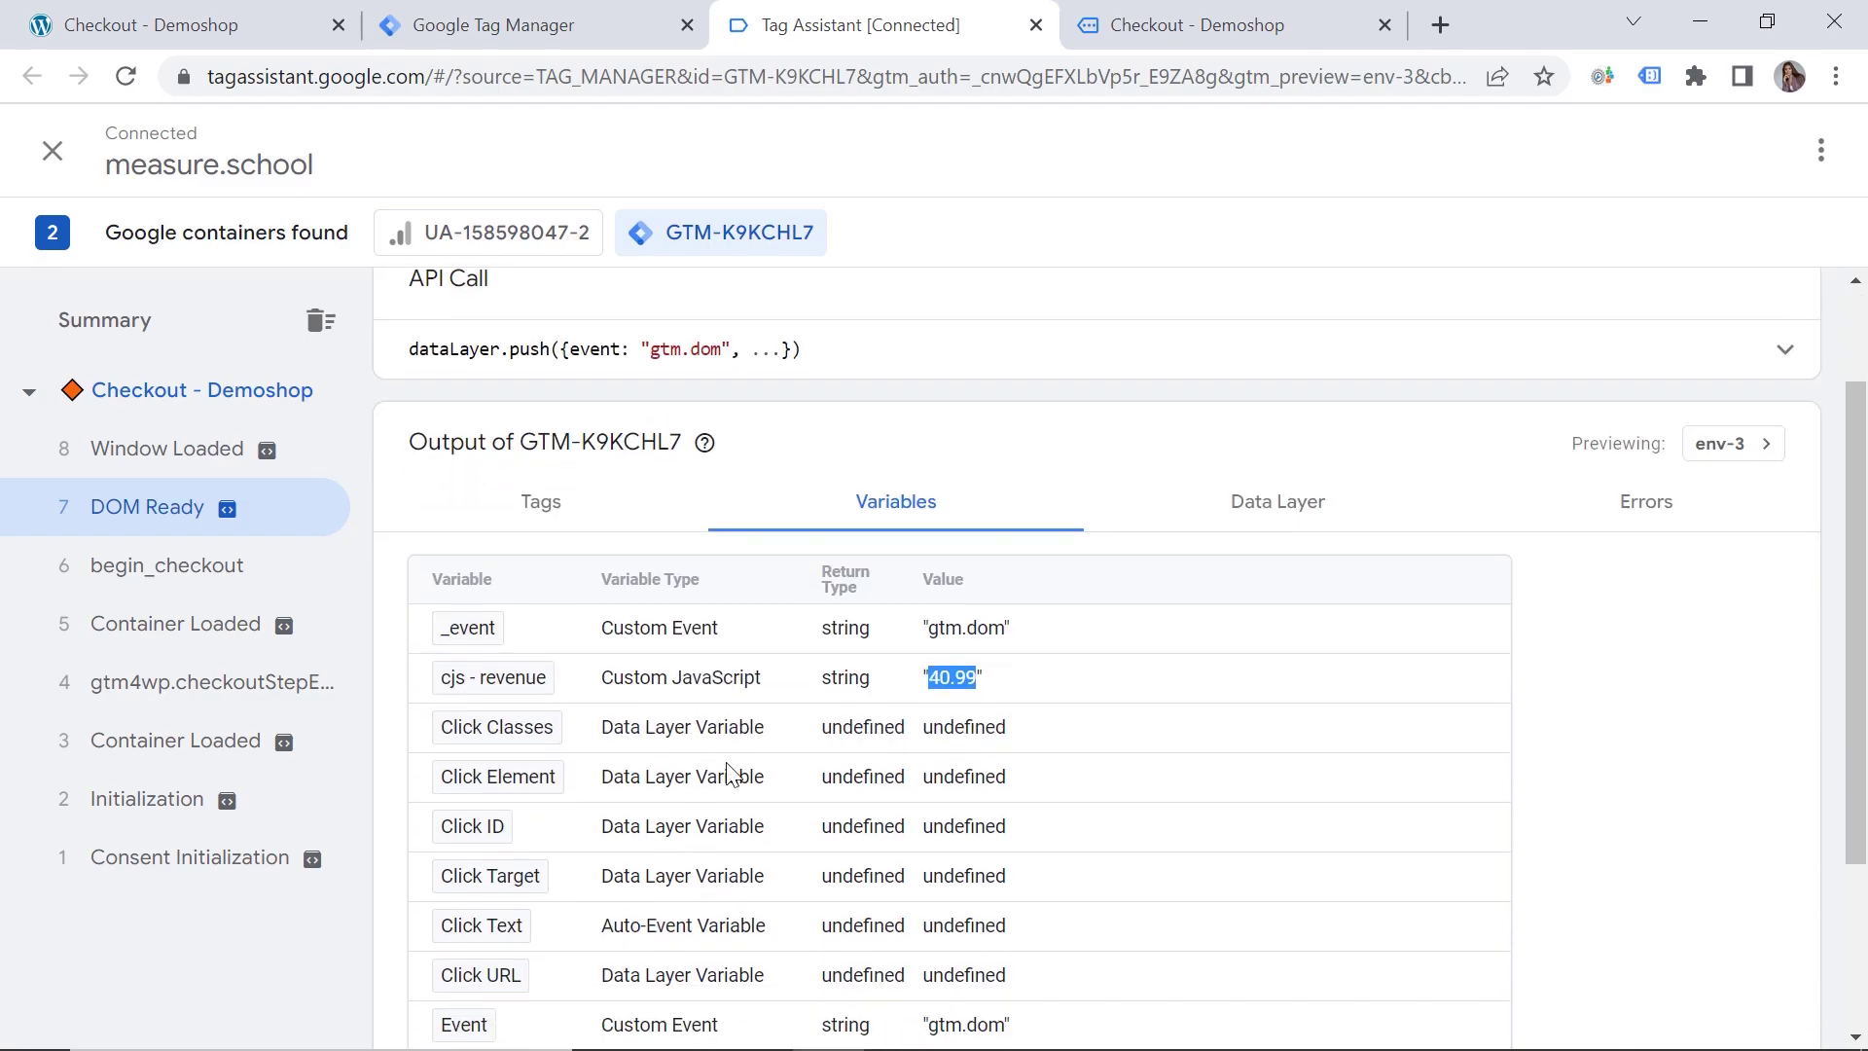
Step: Open DevTools on the checkout page and filter the stored cookies by 'rev'
click(1168, 24)
right_click(1536, 427)
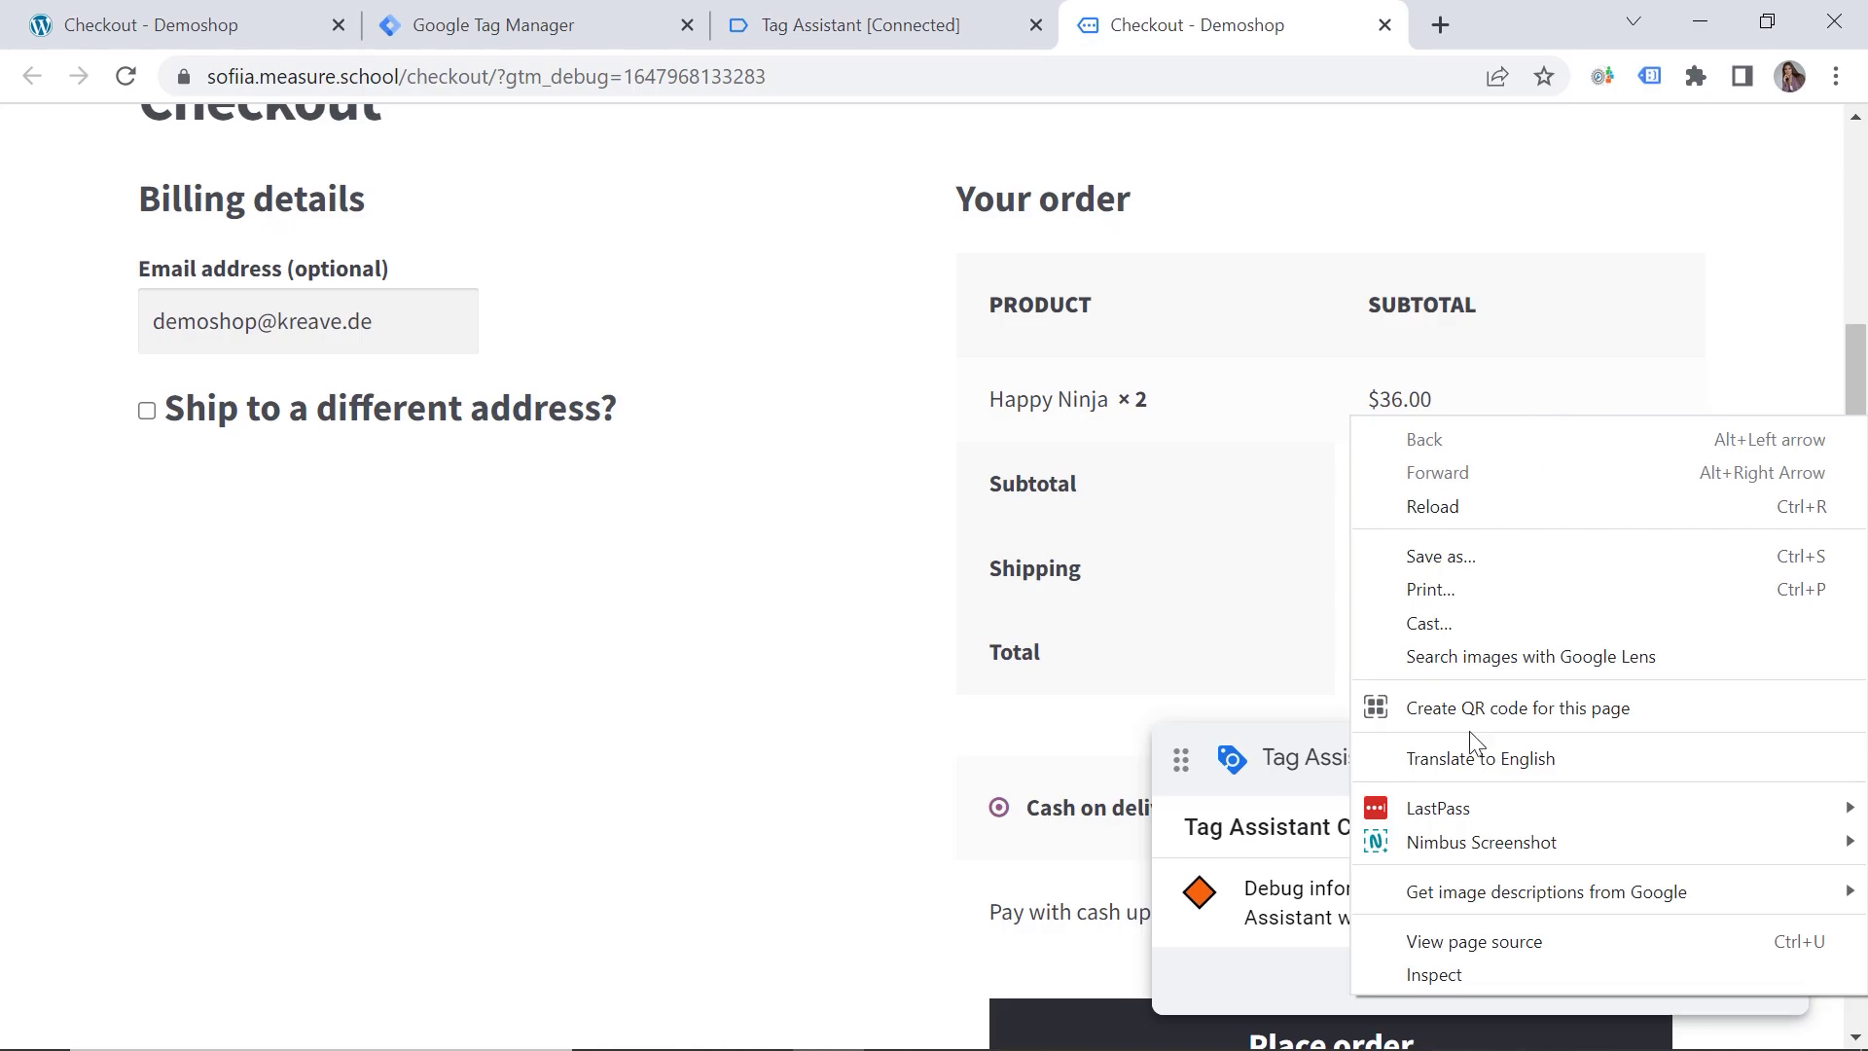
click(1475, 964)
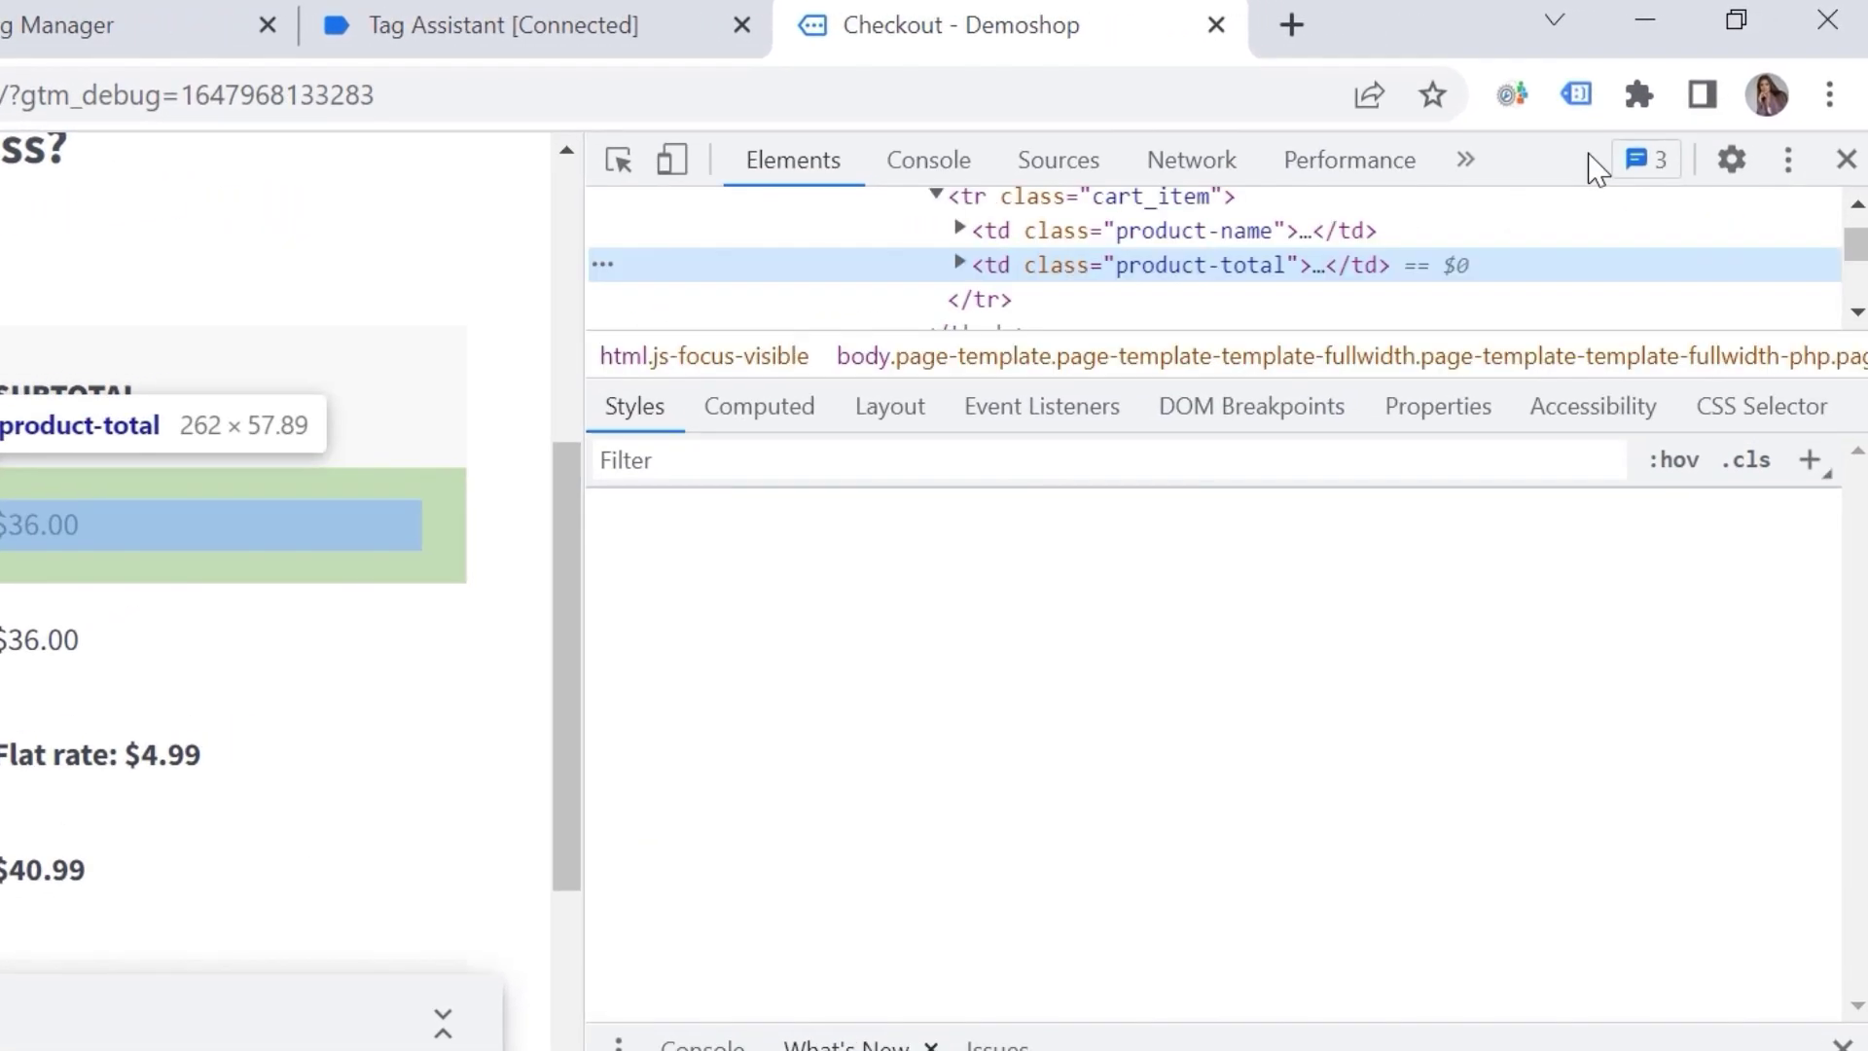
click(1567, 123)
click(1494, 265)
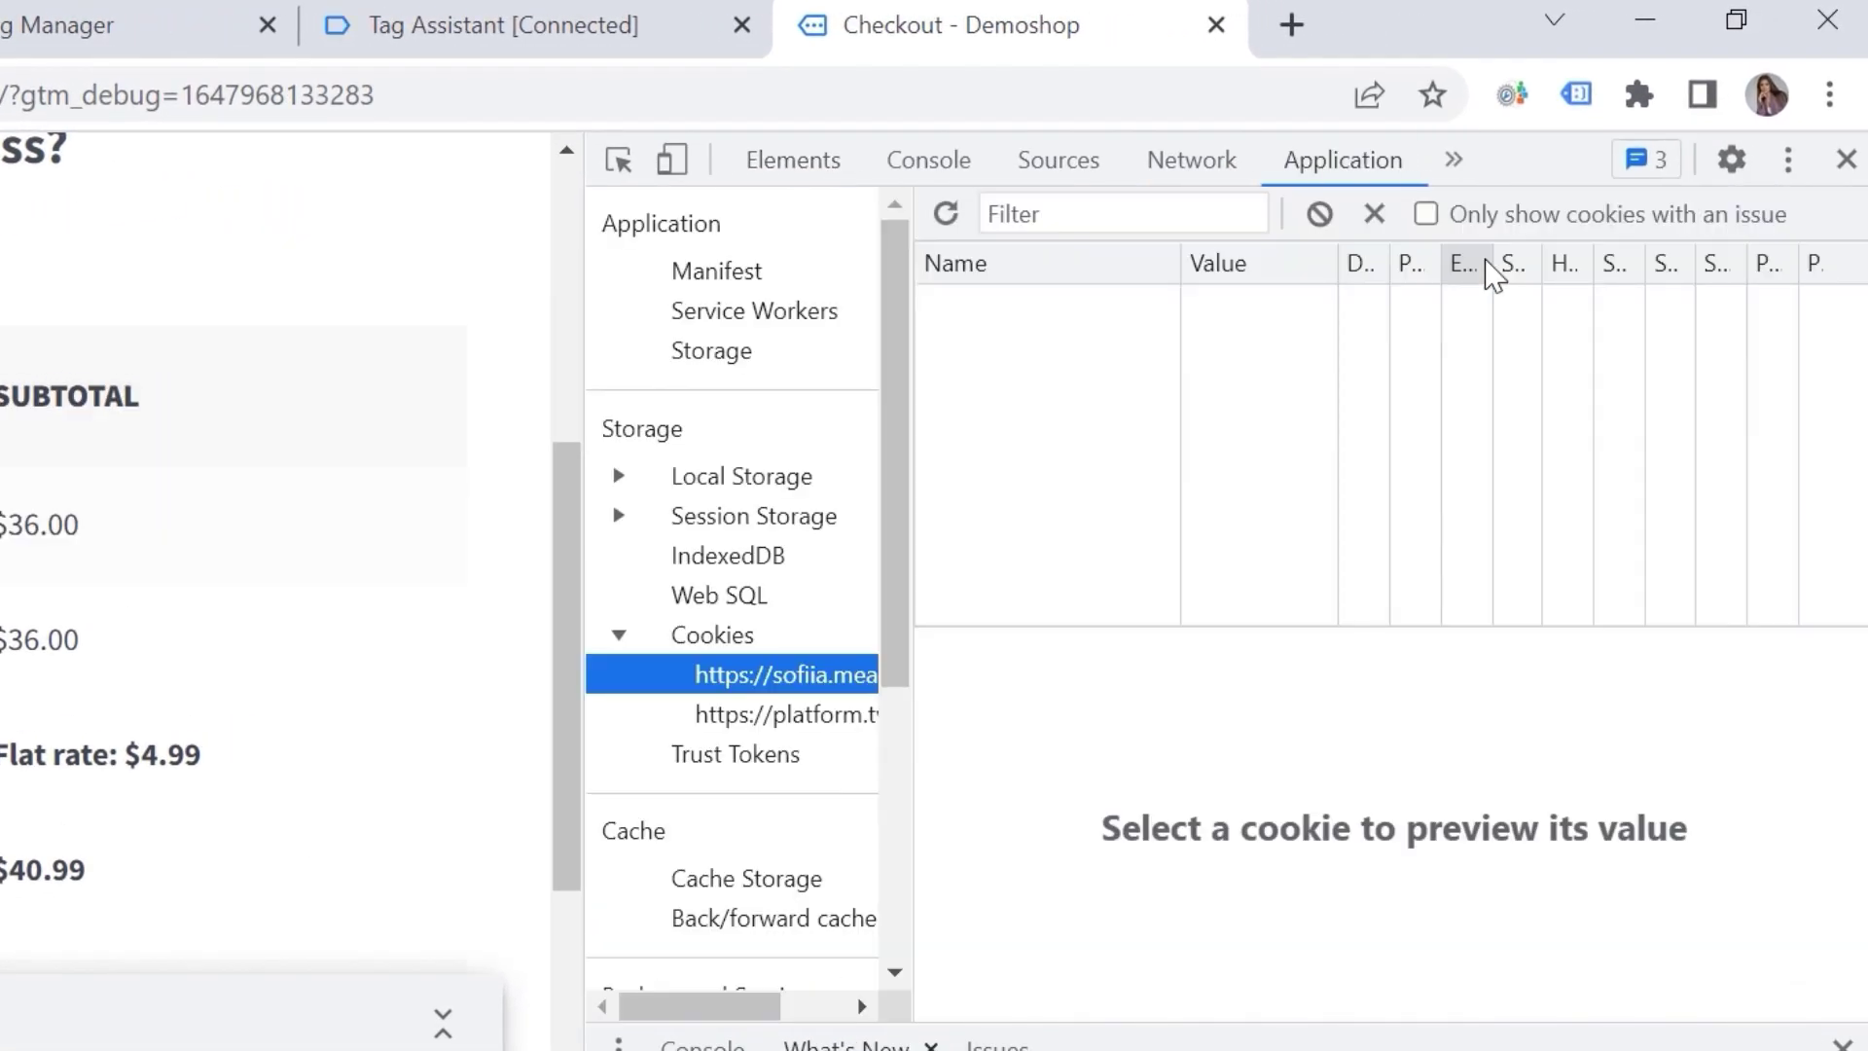
click(1008, 219)
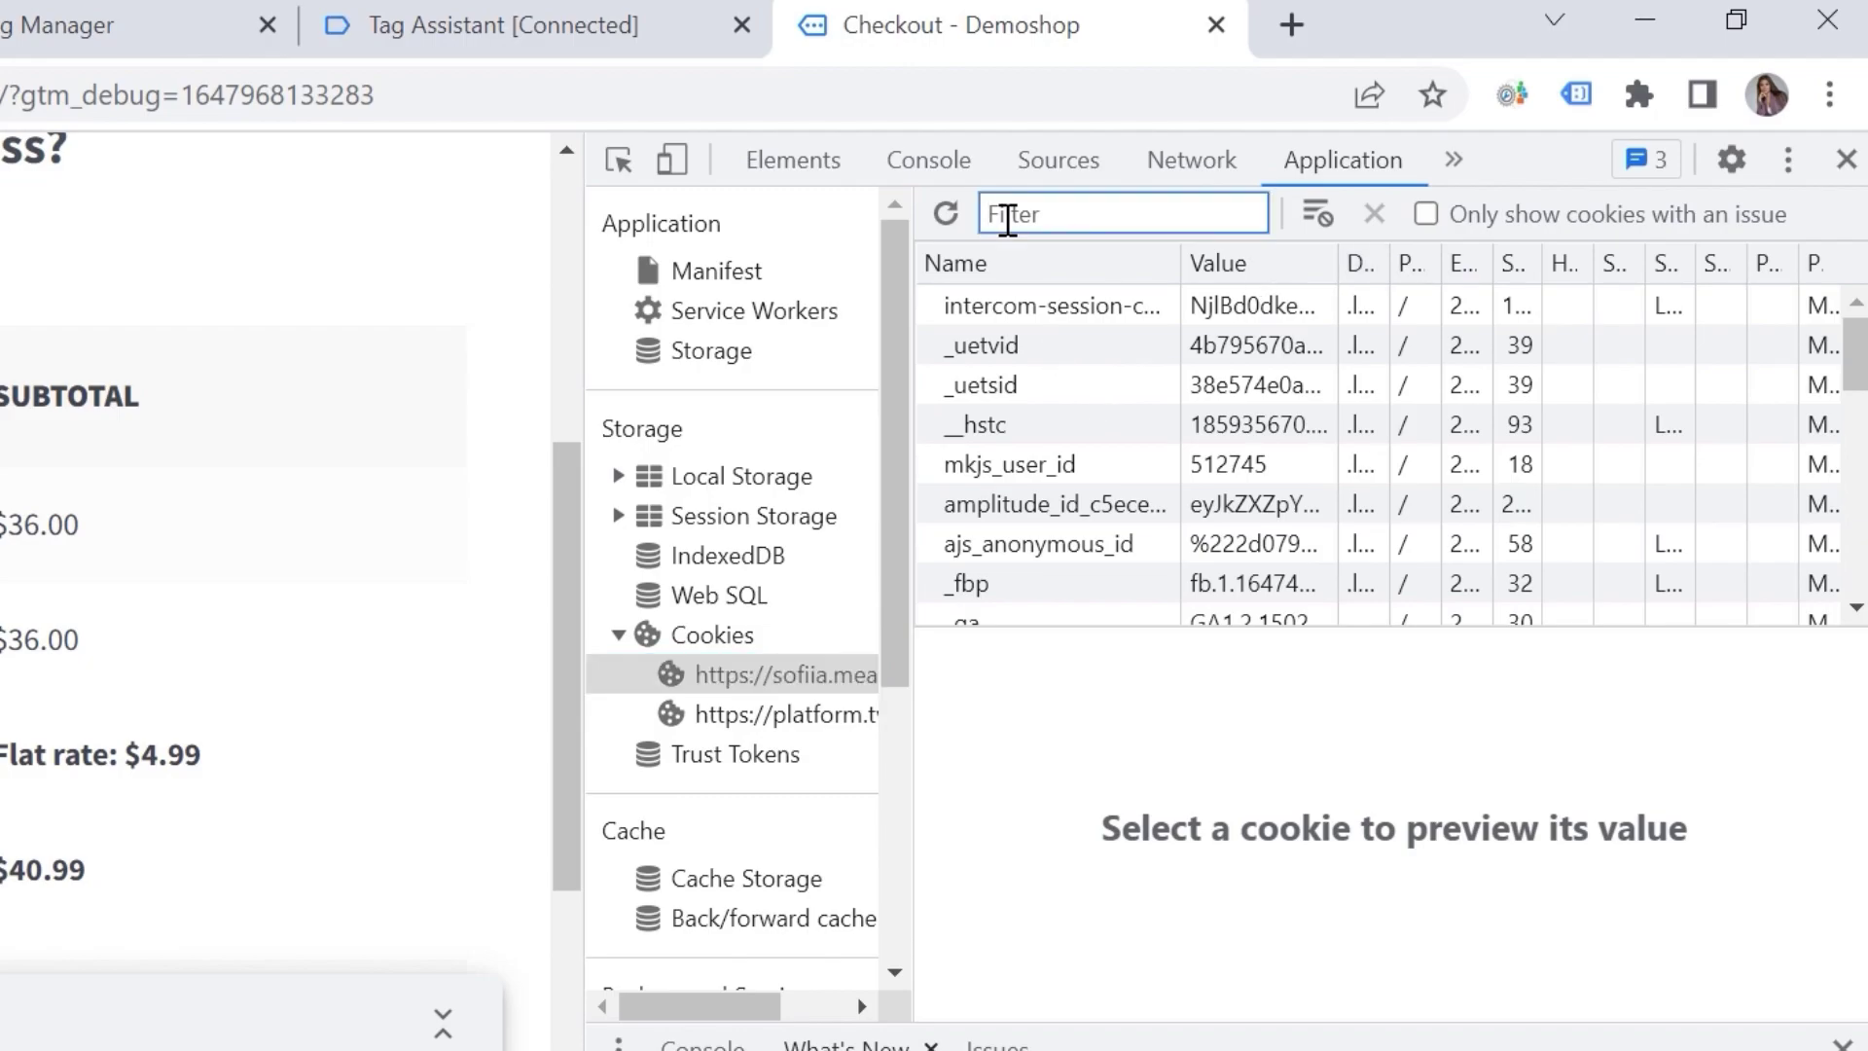
text(rev)
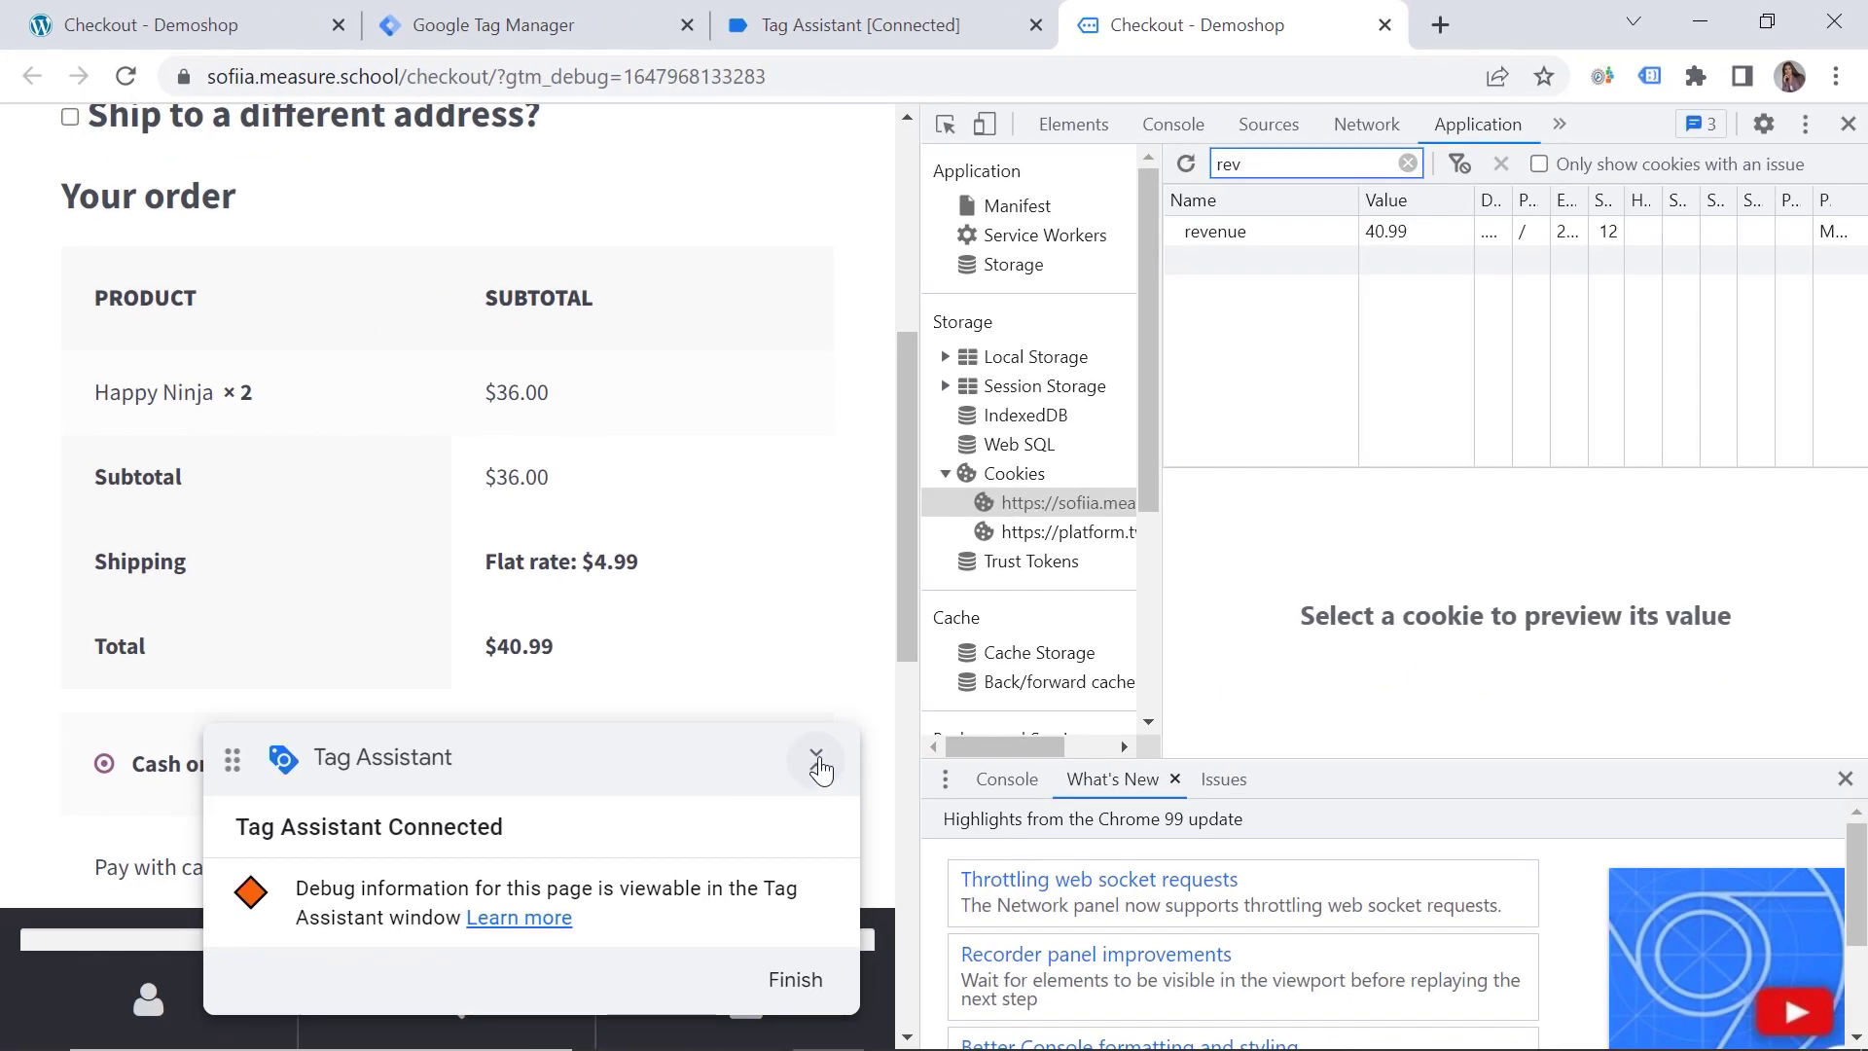
Step: Place the $40.99 order, confirm the revenue cookie holds 40.99, then open GTM's Variables page
click(817, 761)
scroll(604, 584, down, 5)
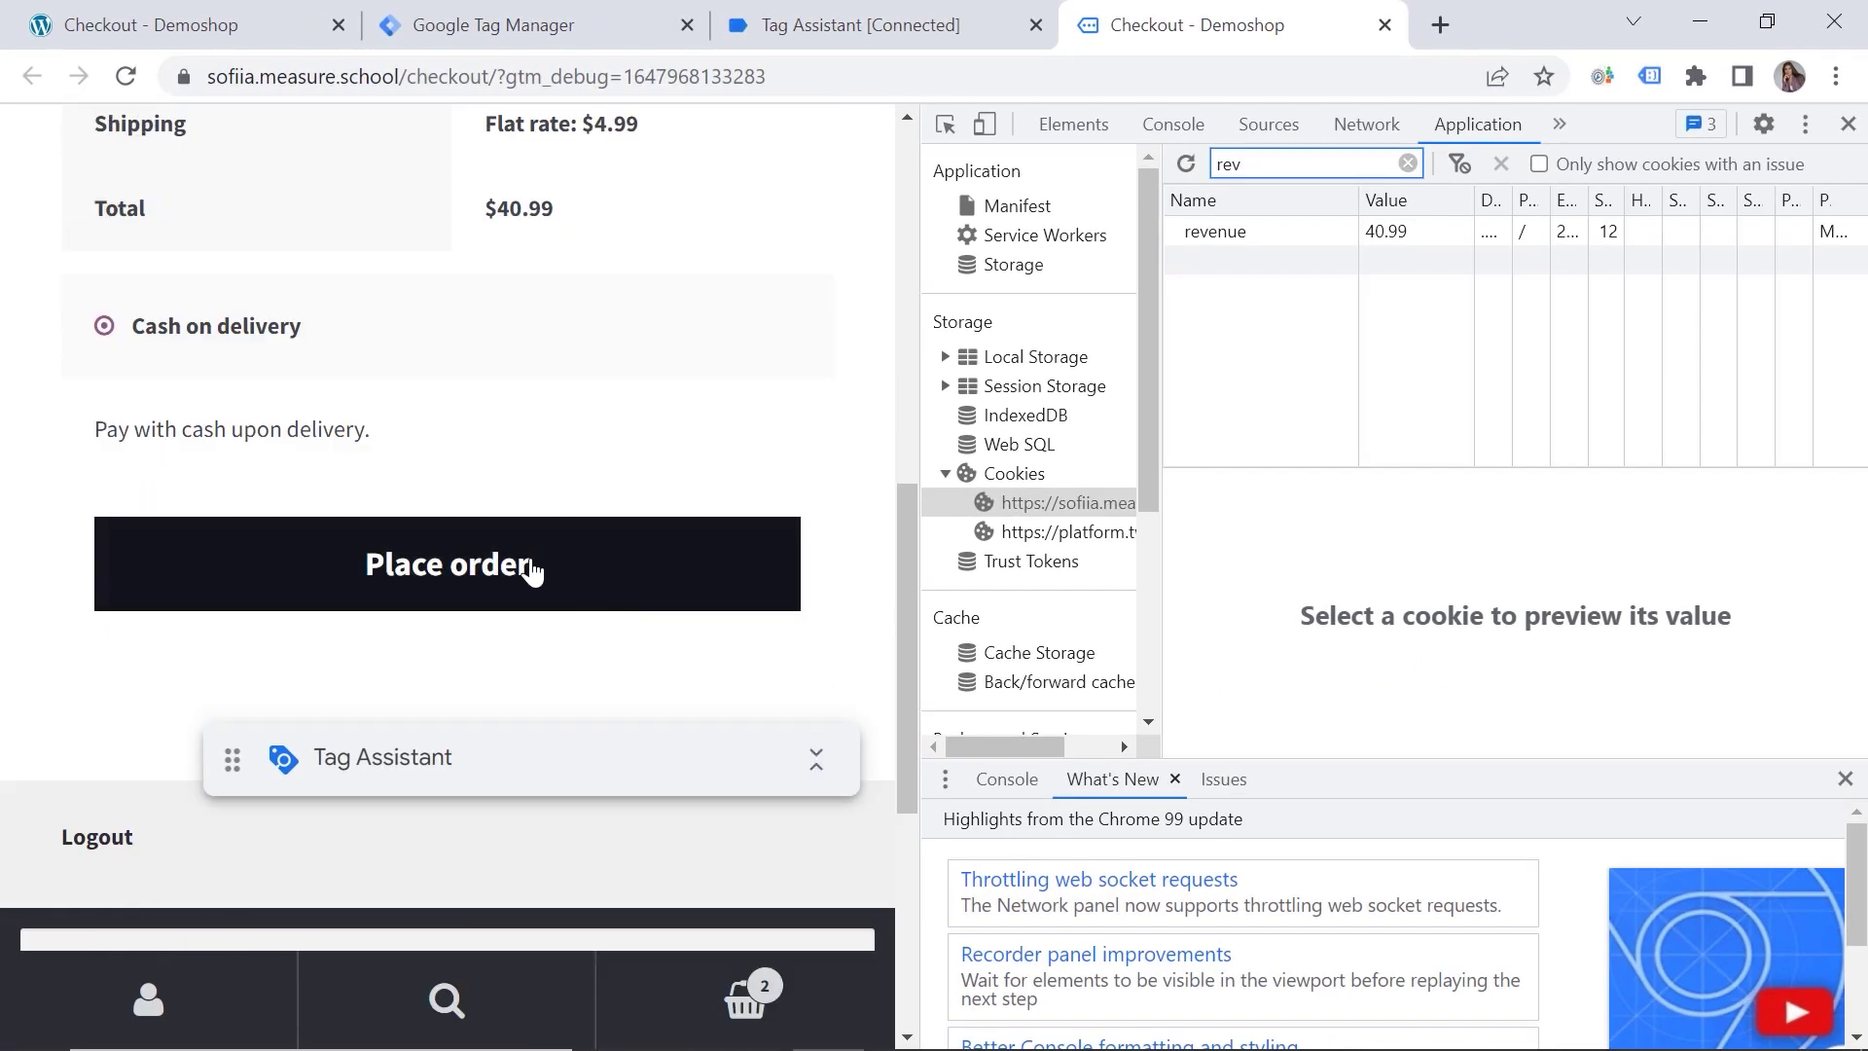
click(534, 563)
click(1226, 239)
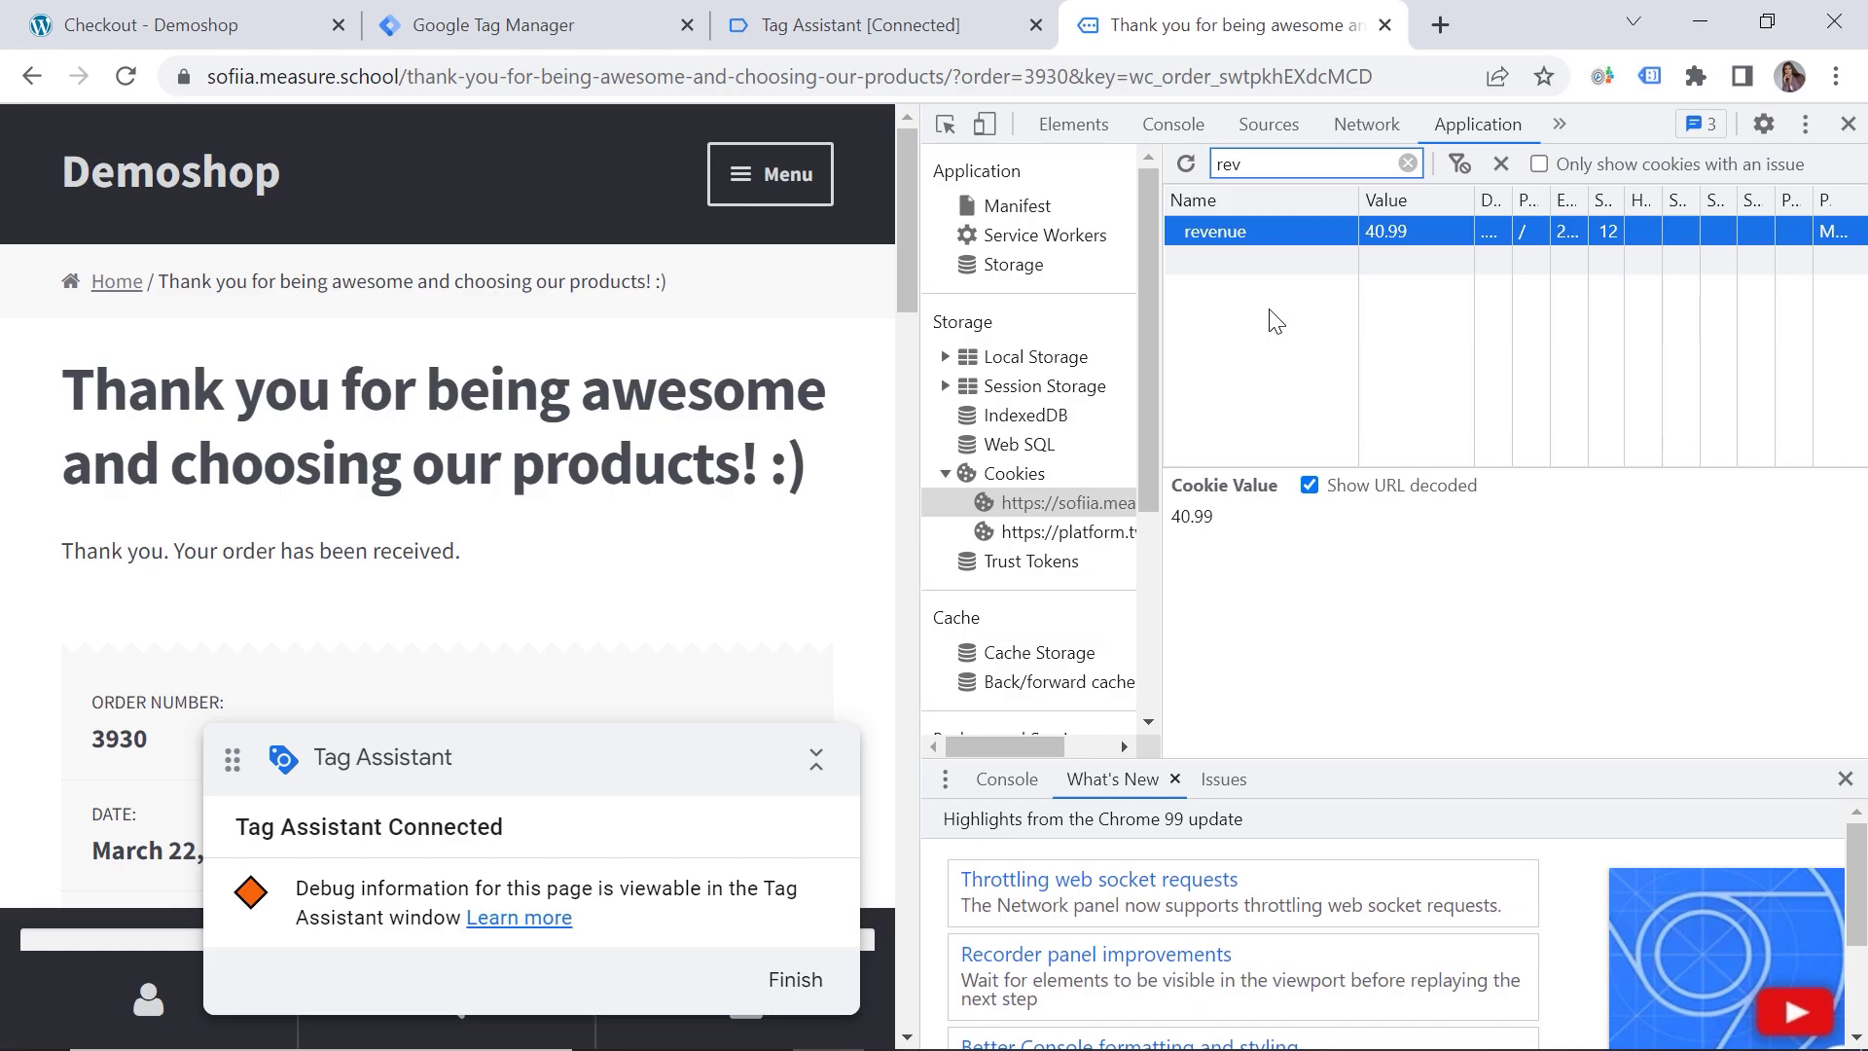
click(458, 27)
click(144, 650)
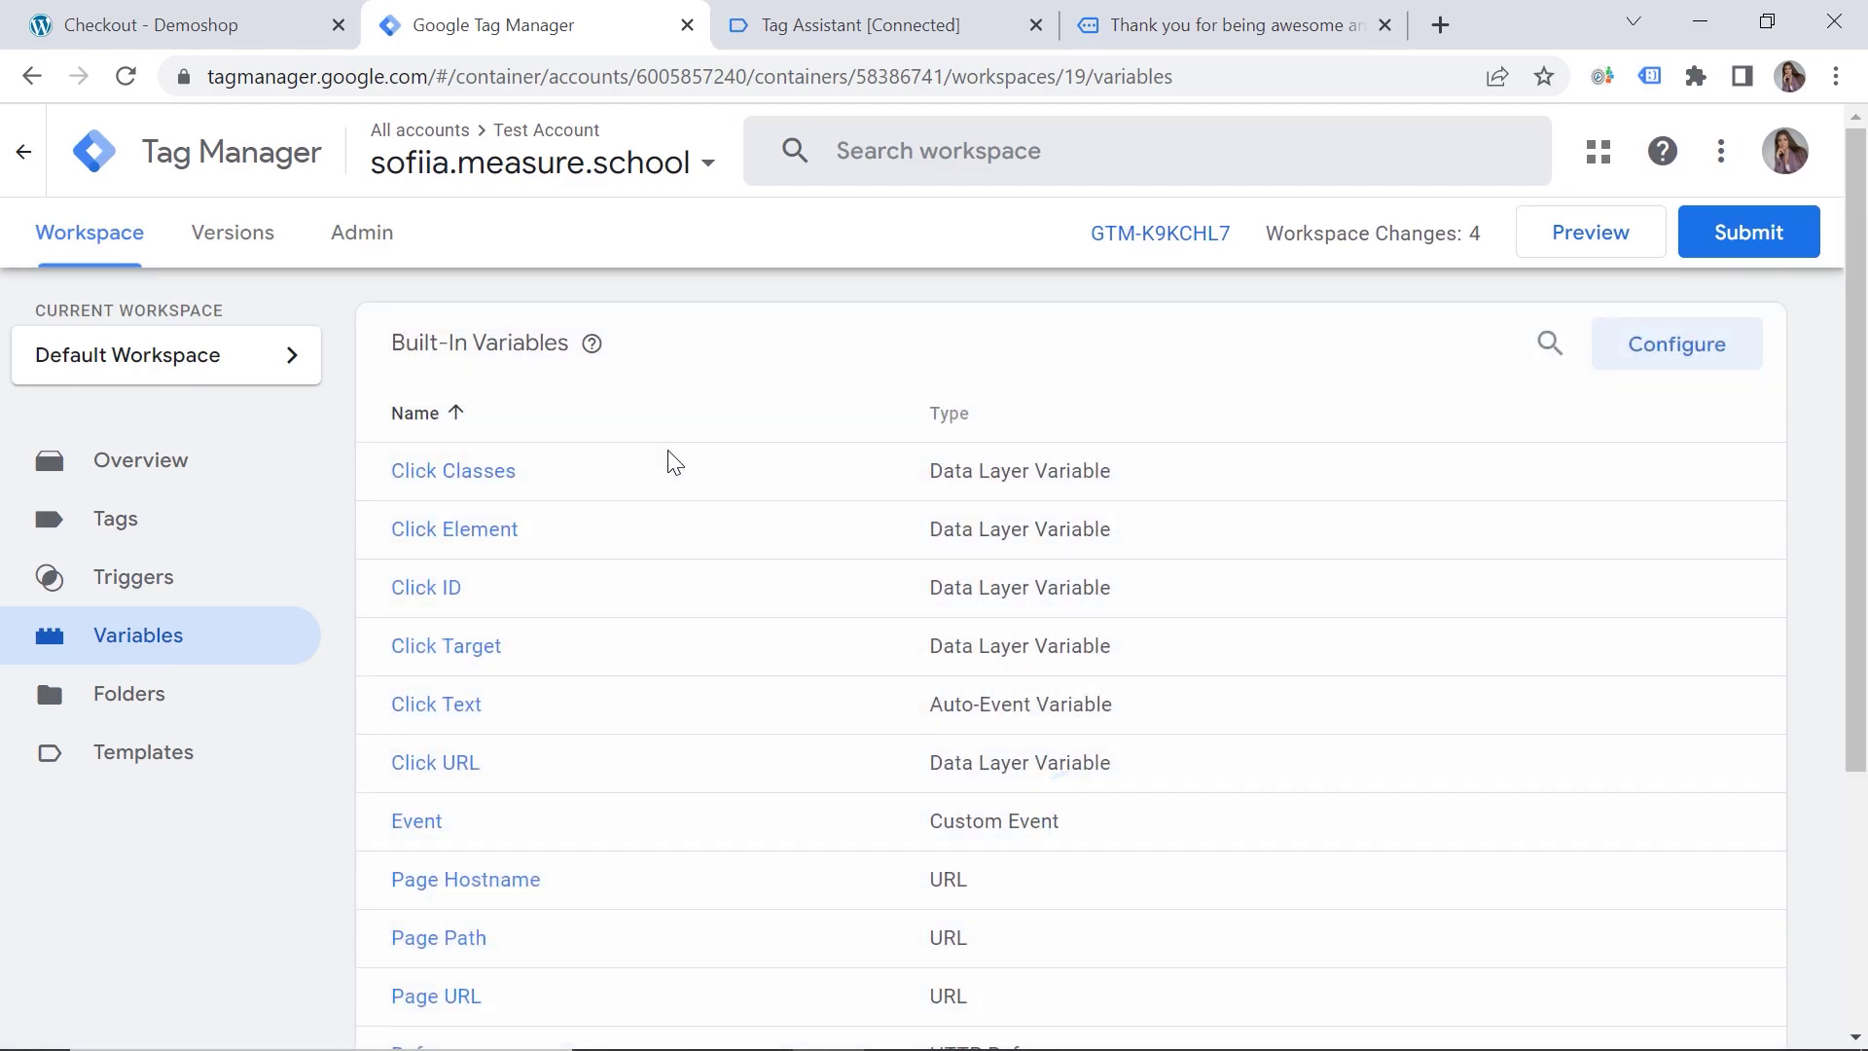
Step: Save a new 1st-Party Cookie variable '1st party cookie revenue' reading the revenue cookie
scroll(675, 545, down, 4)
click(1730, 776)
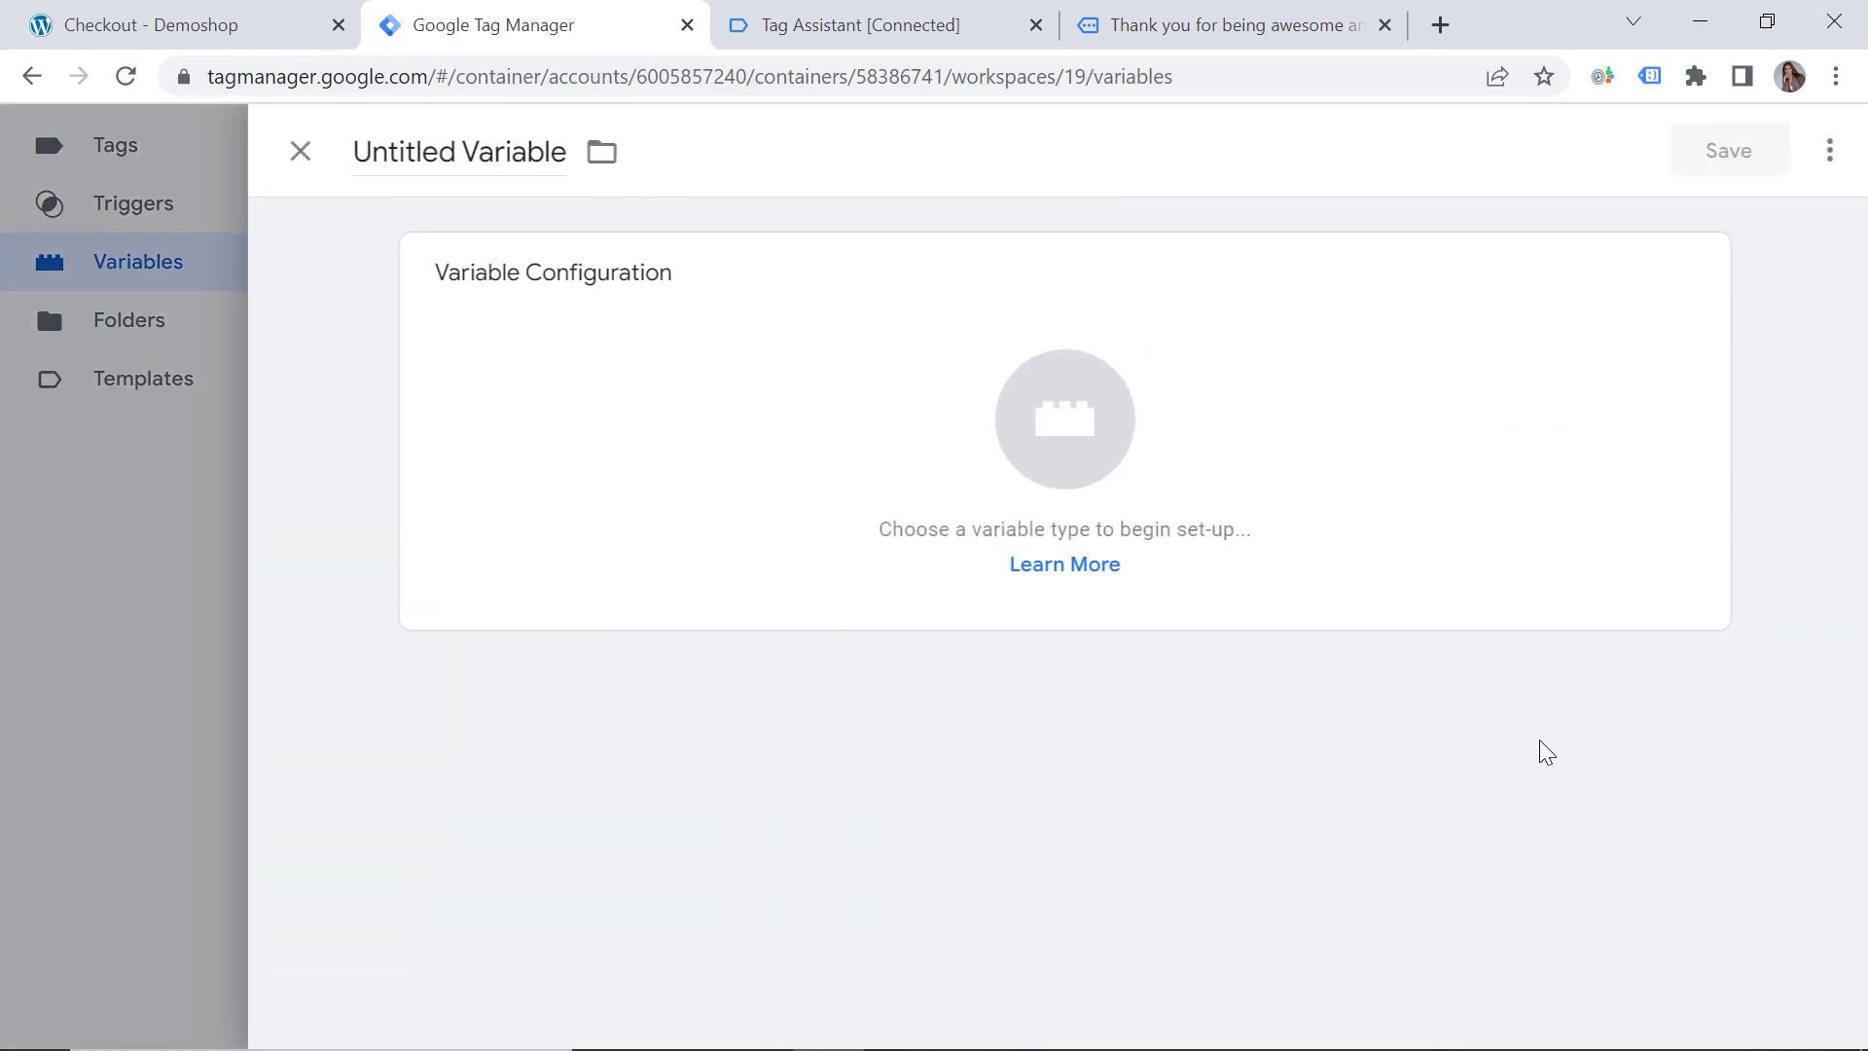
click(1155, 442)
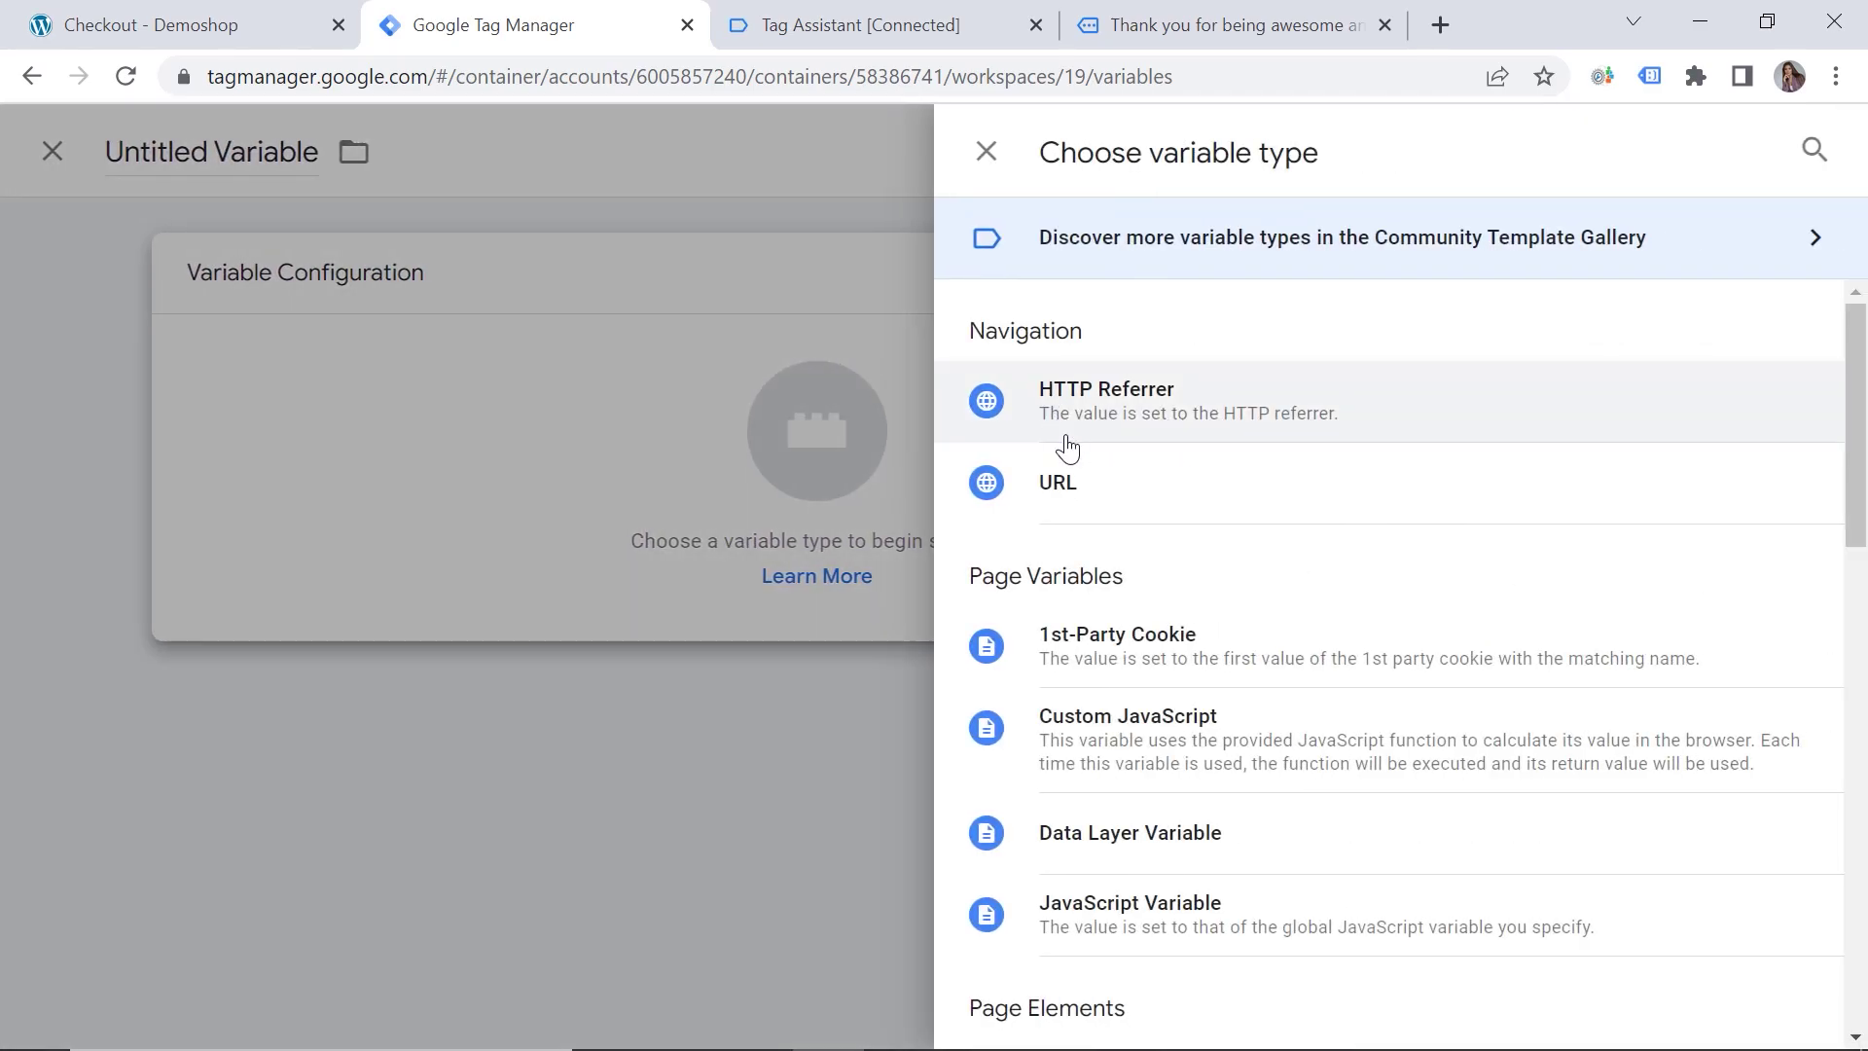
click(1172, 675)
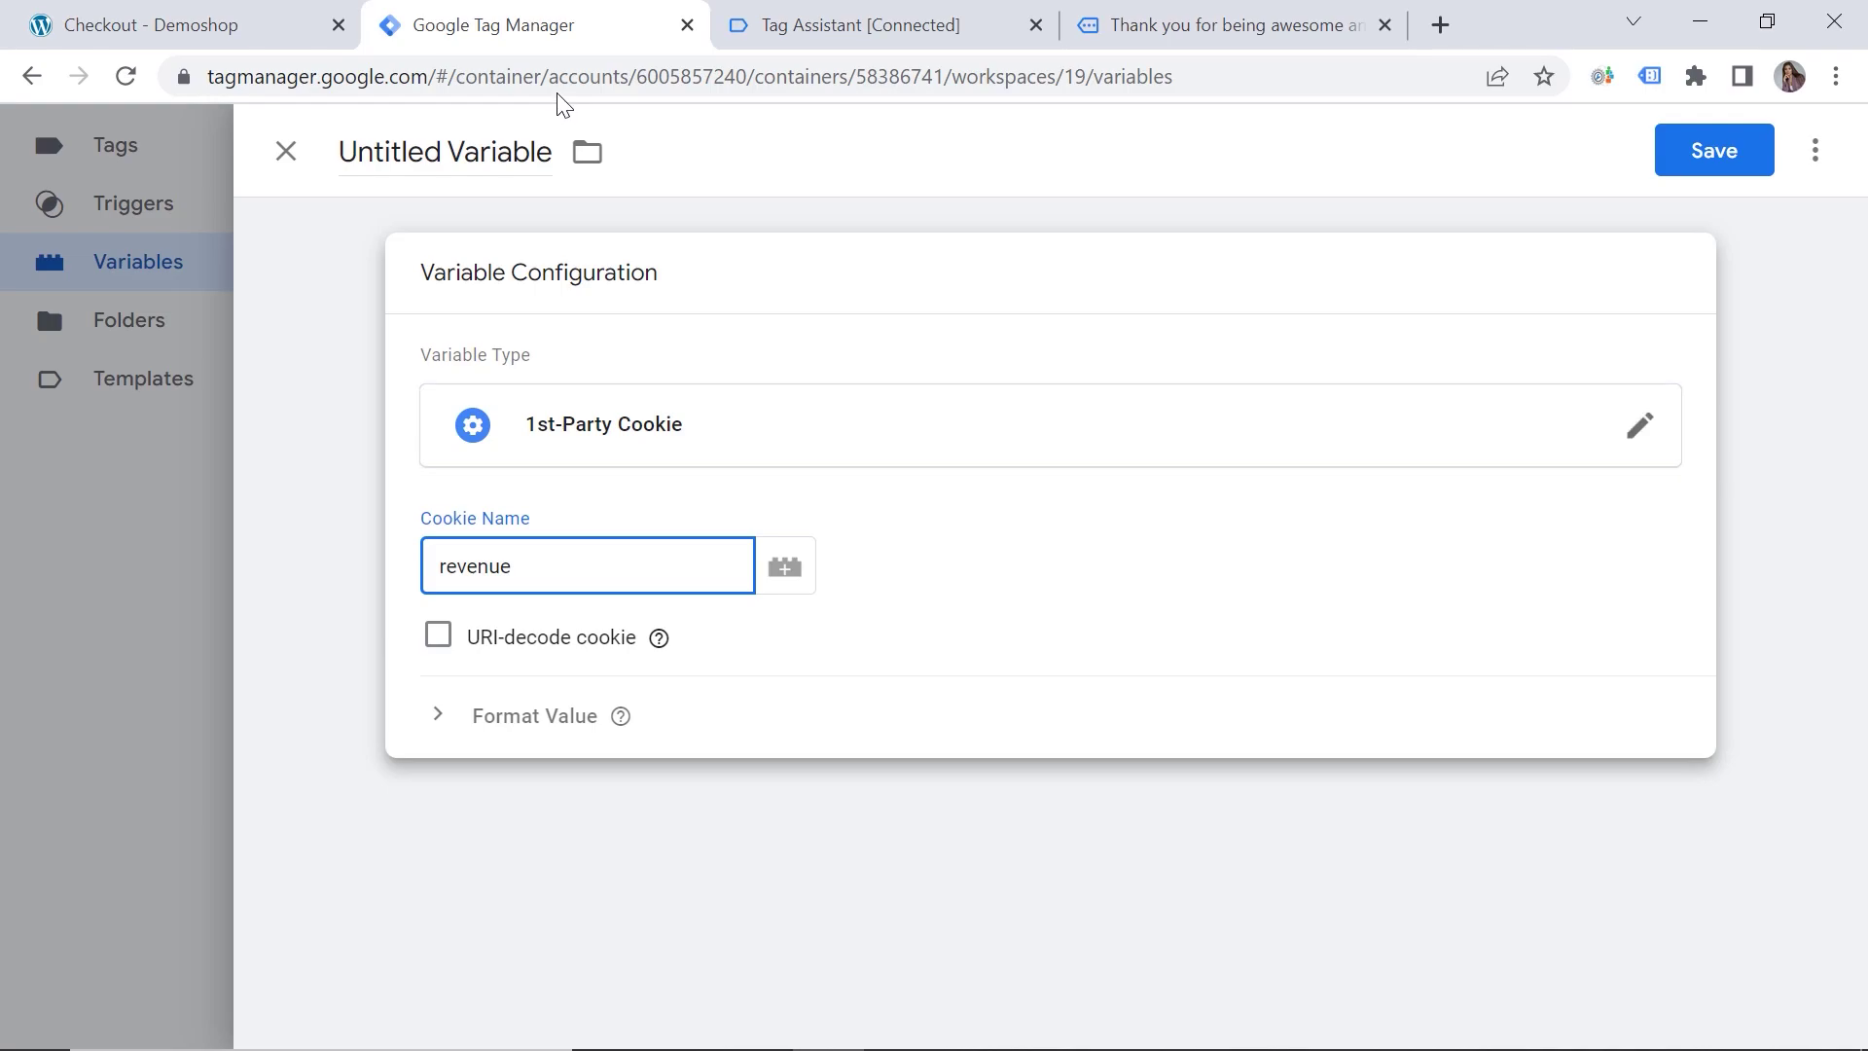
click(446, 150)
triple_click(446, 151)
text(1st)
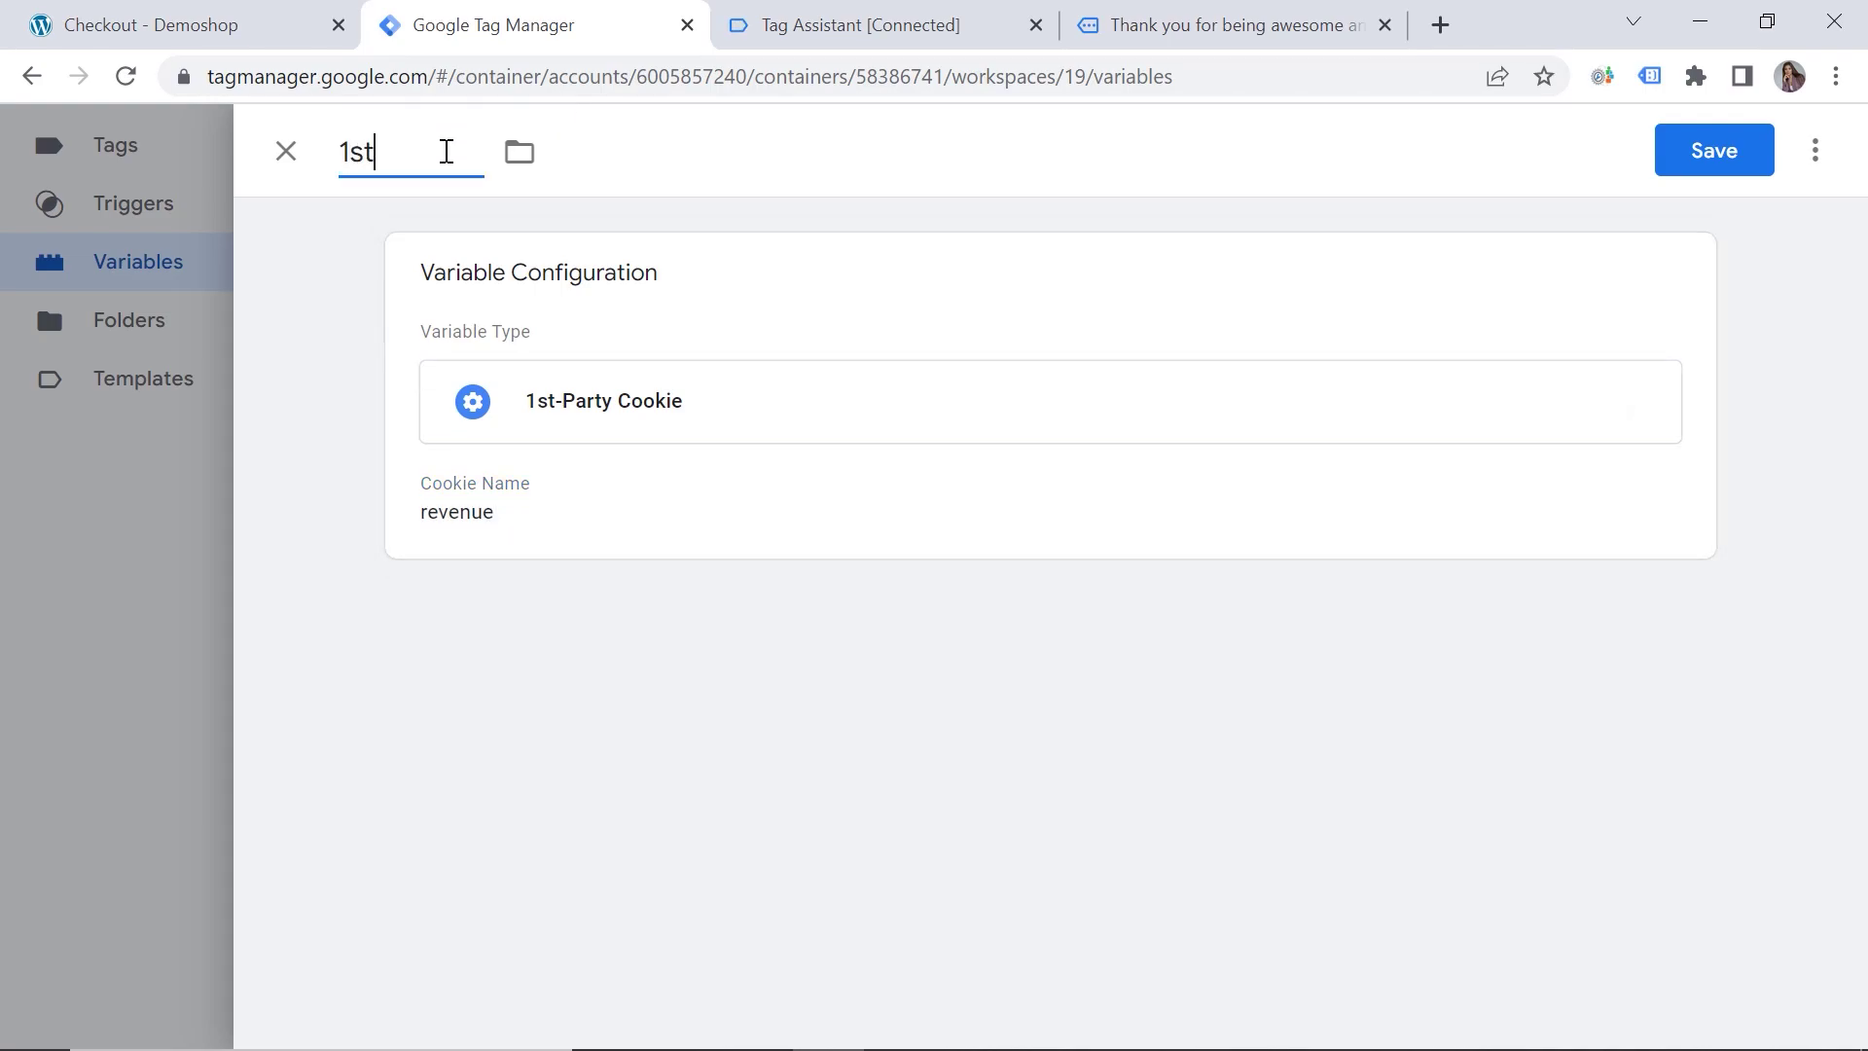
text( party cookie revenue)
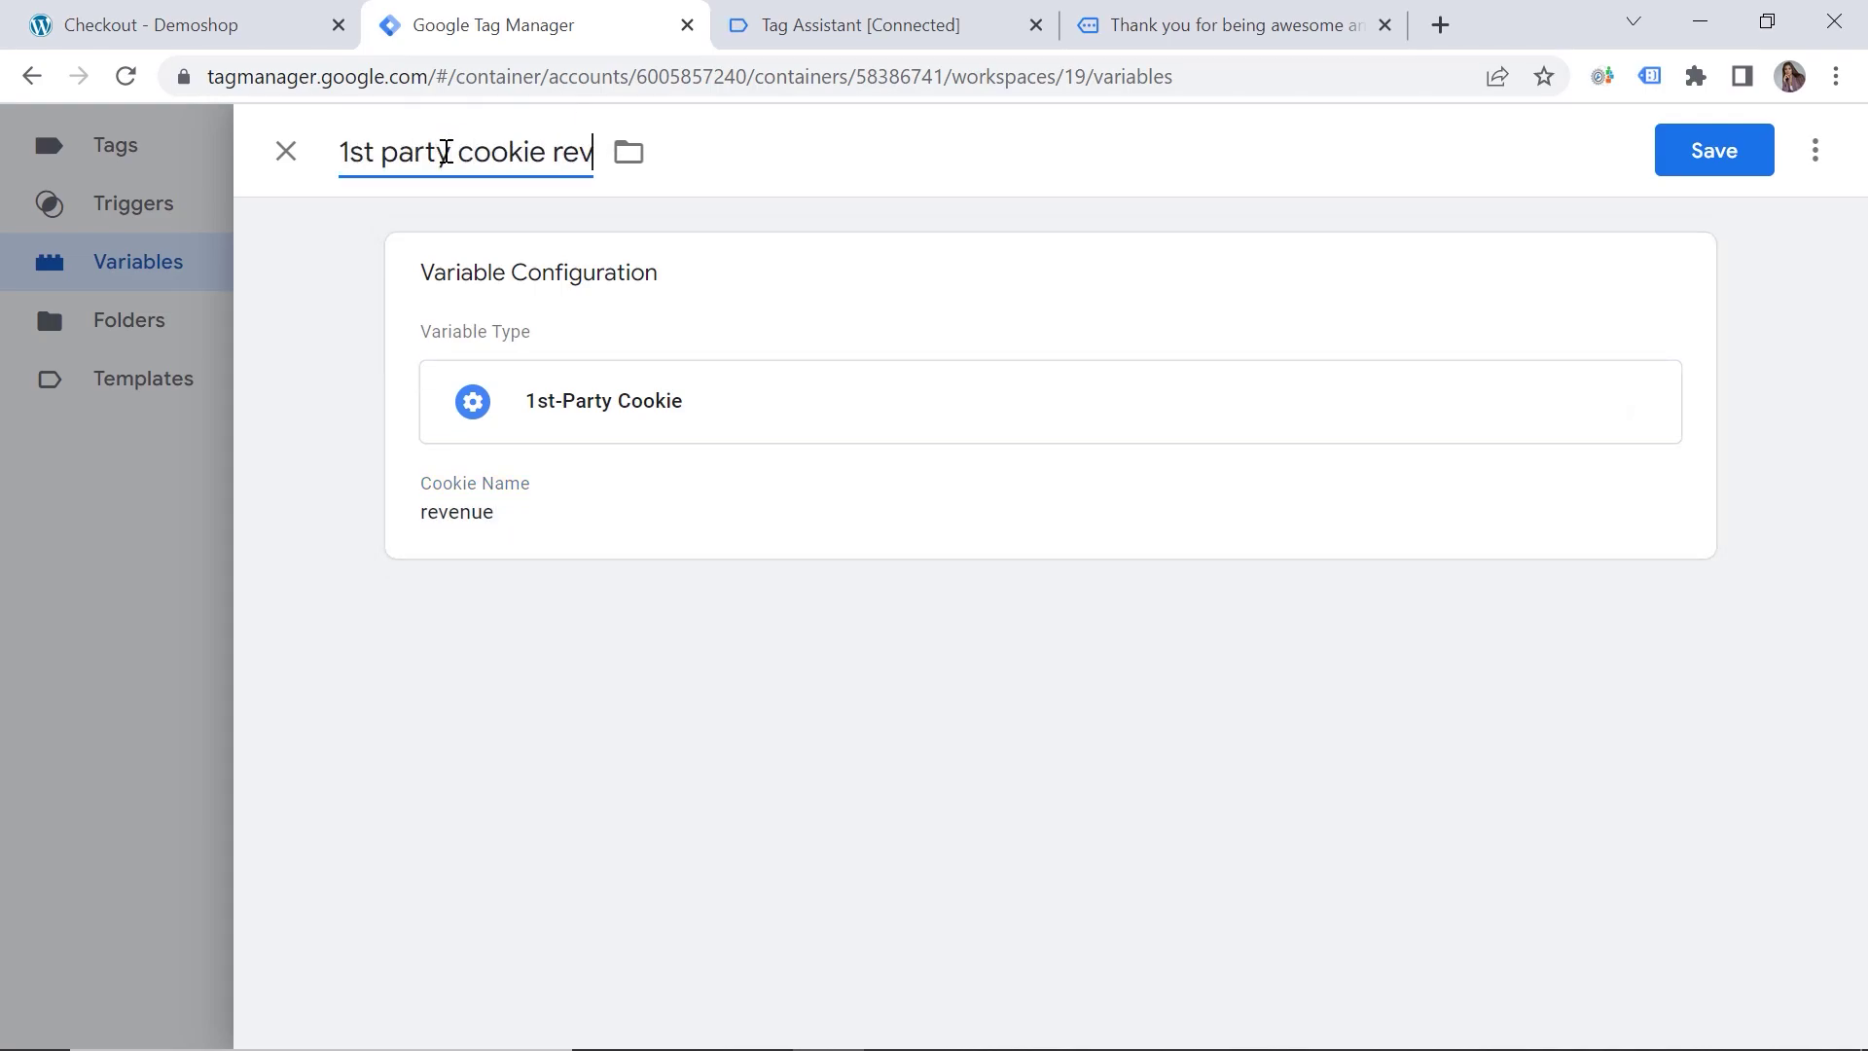
click(1715, 156)
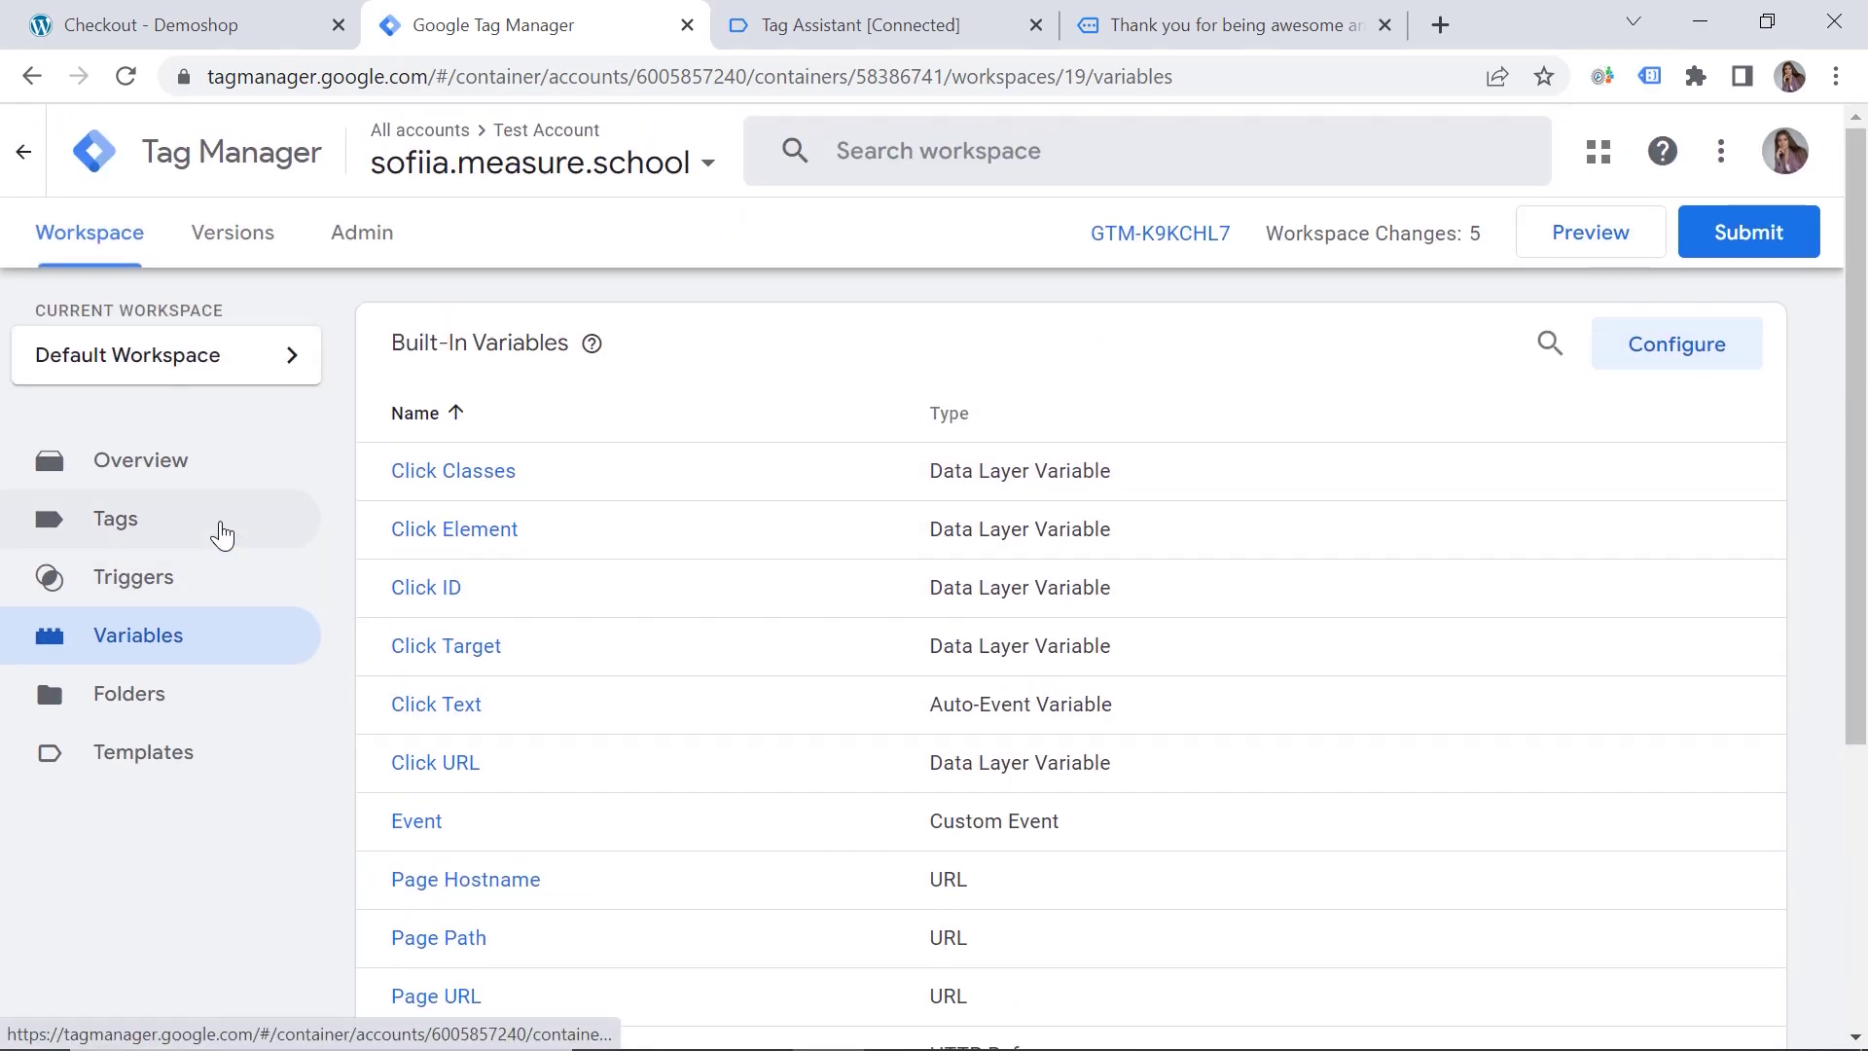
Step: Start a new preview session, return to the Demoshop home page and close DevTools
click(1560, 232)
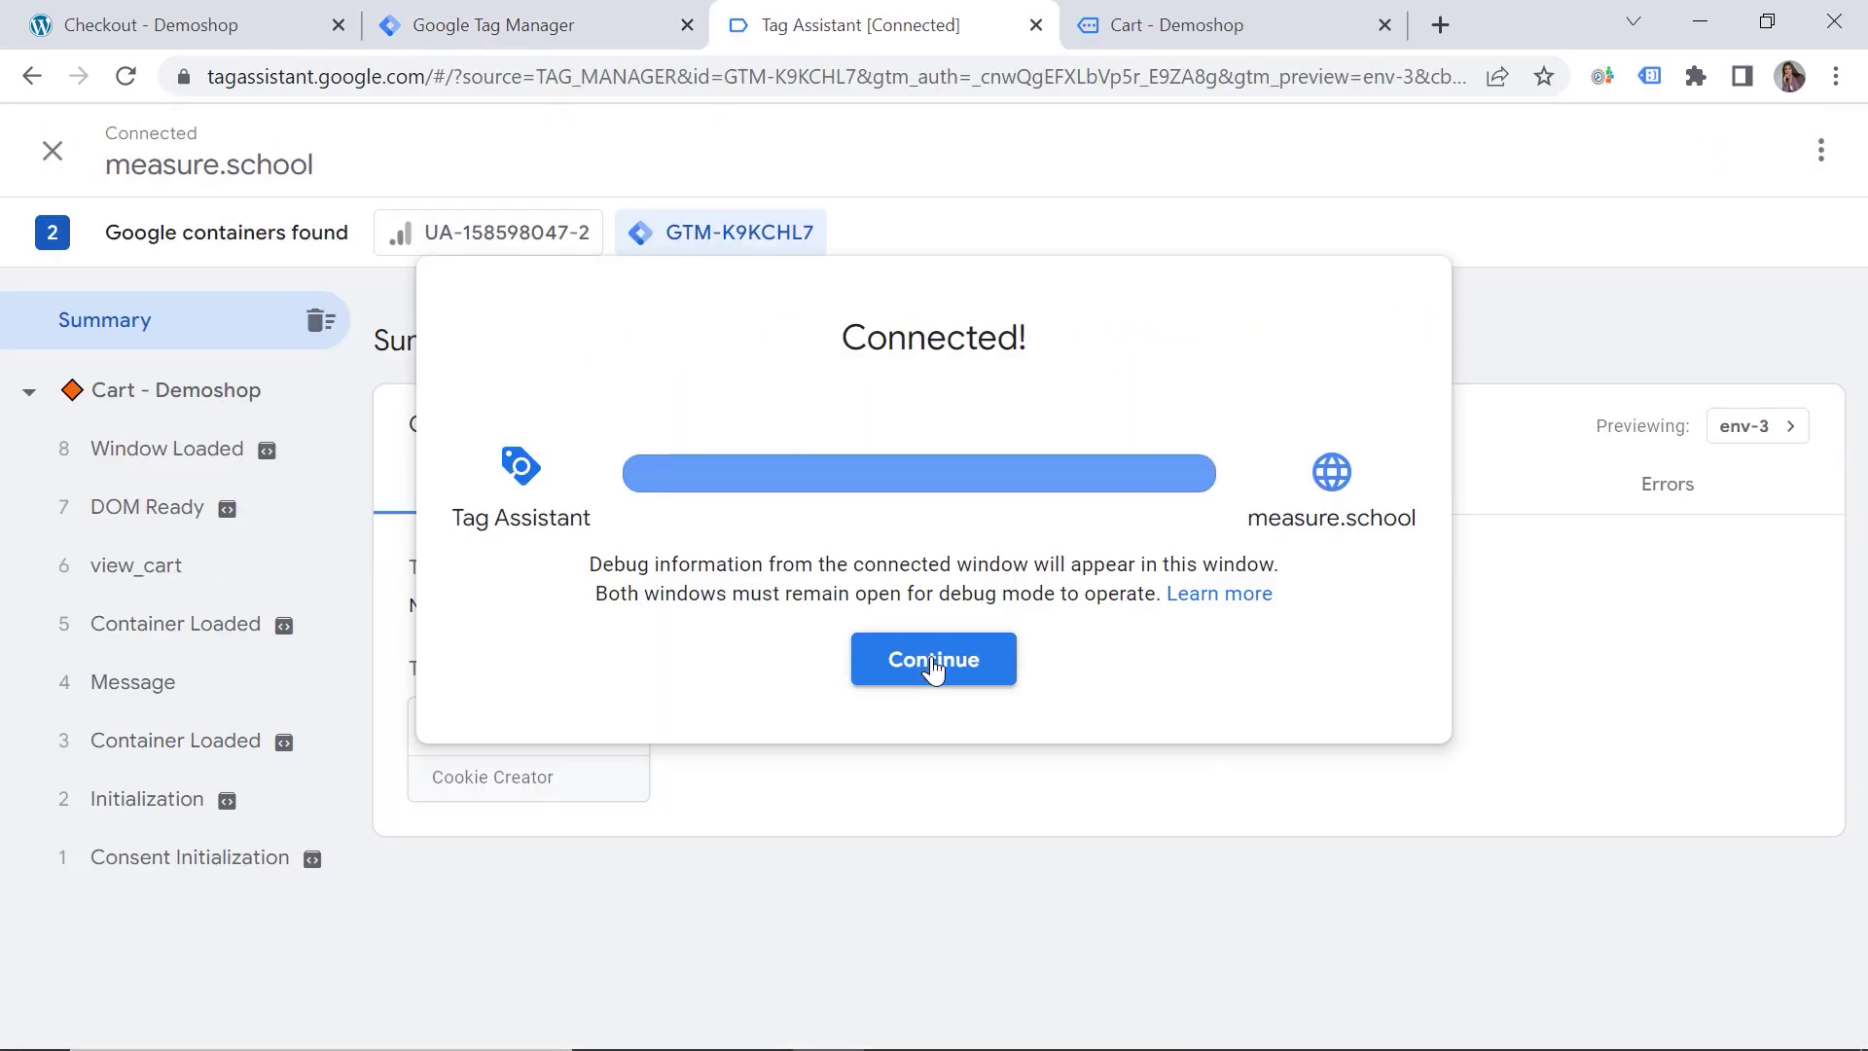
click(933, 667)
click(1255, 19)
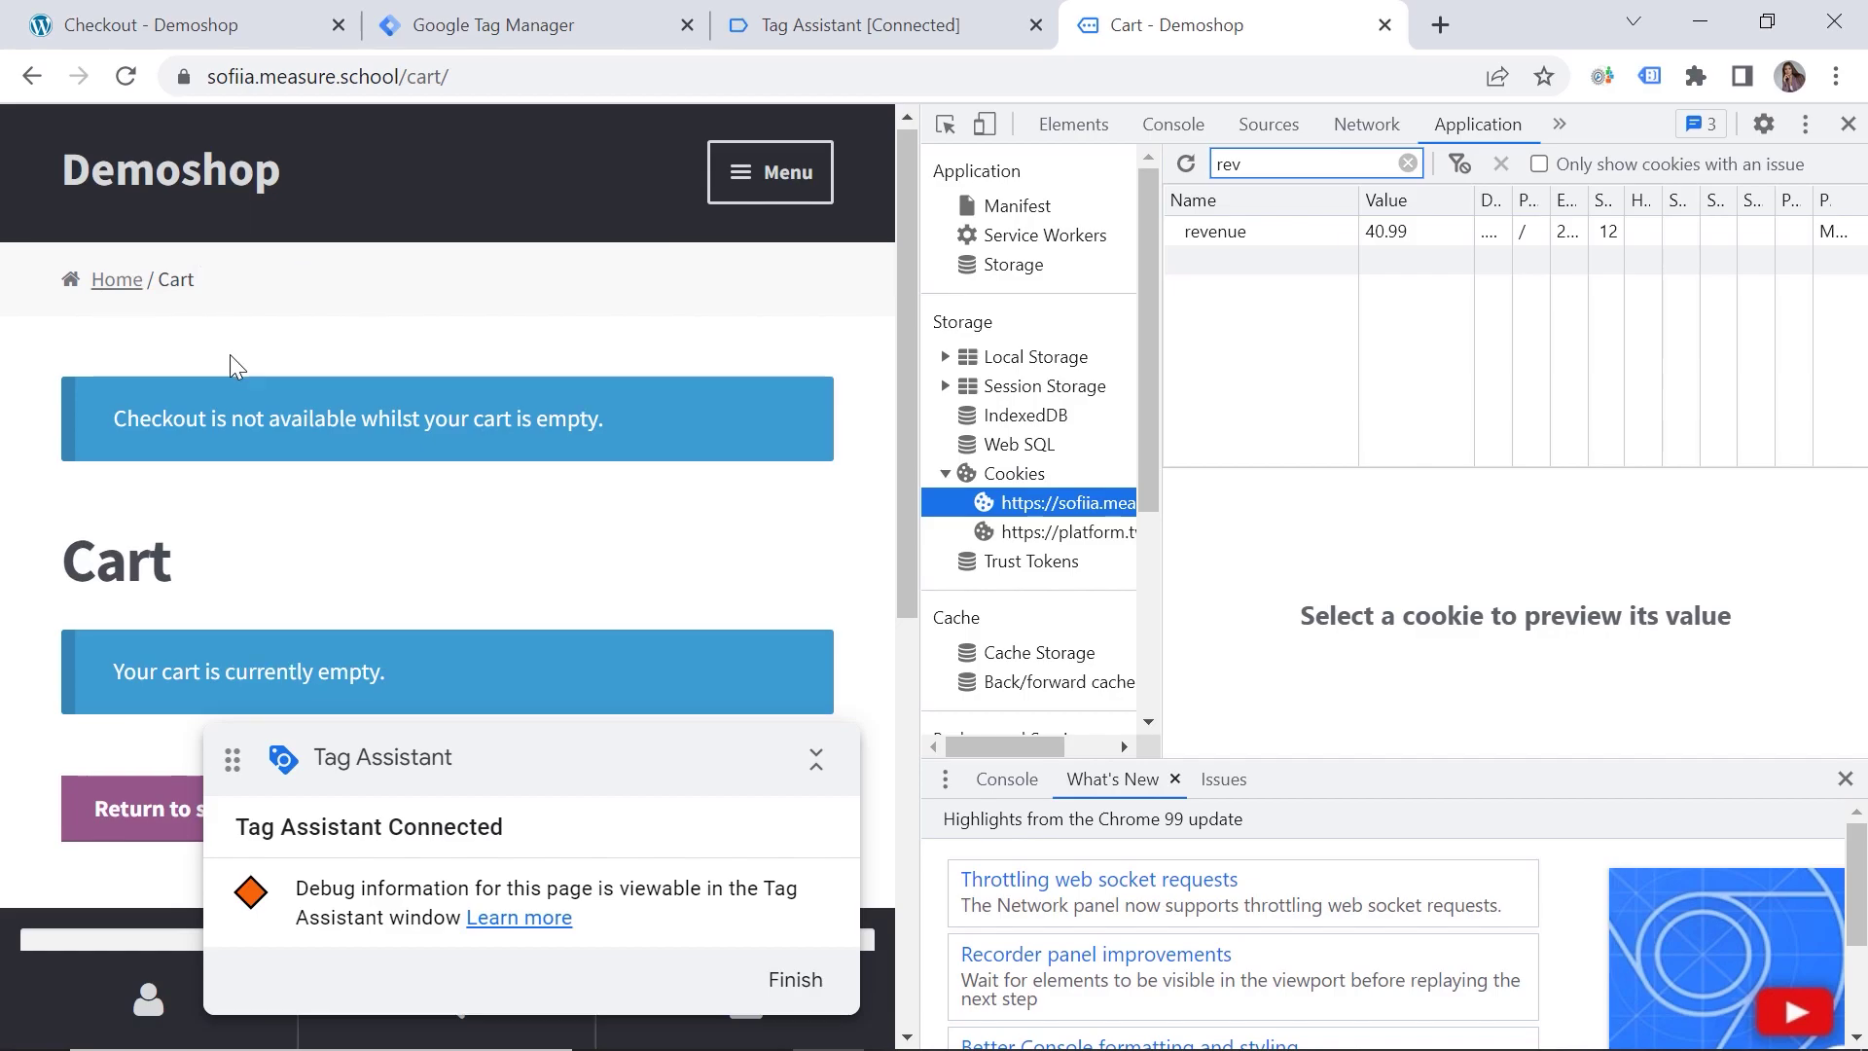
scroll(254, 379, down, 3)
scroll(261, 394, up, 3)
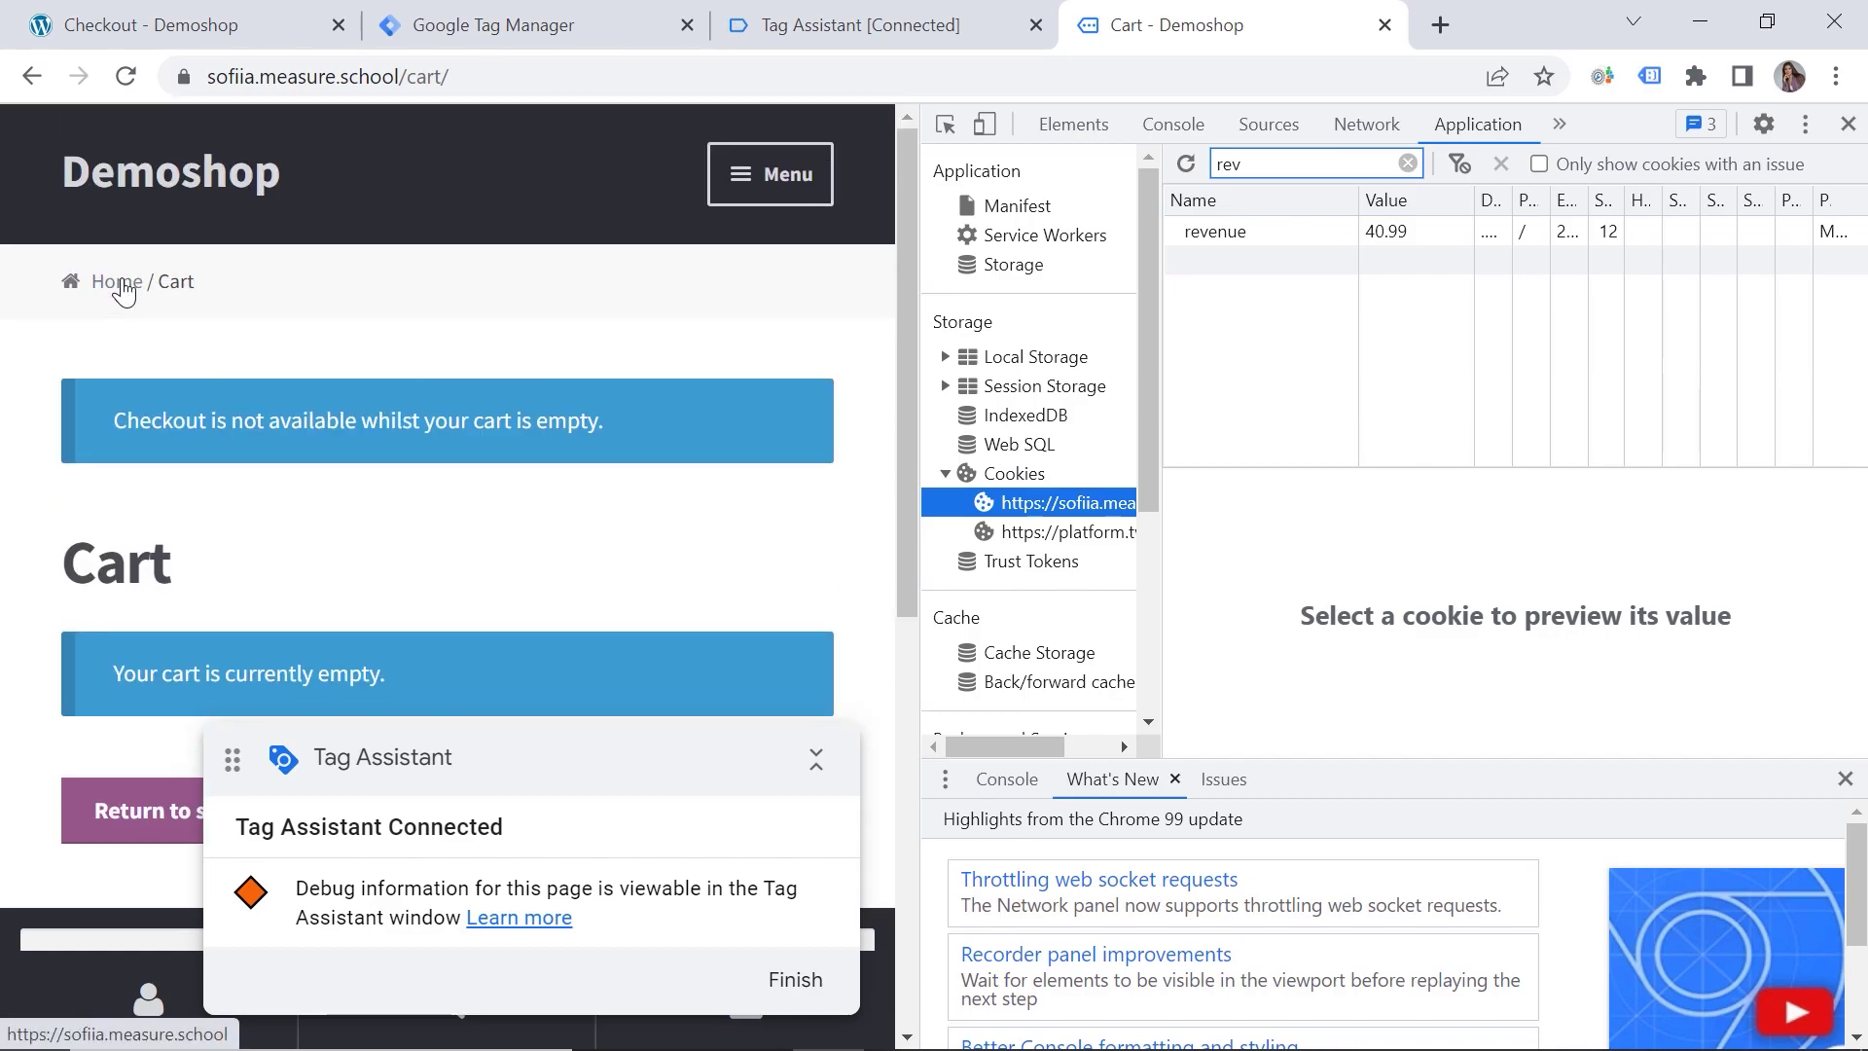
click(118, 284)
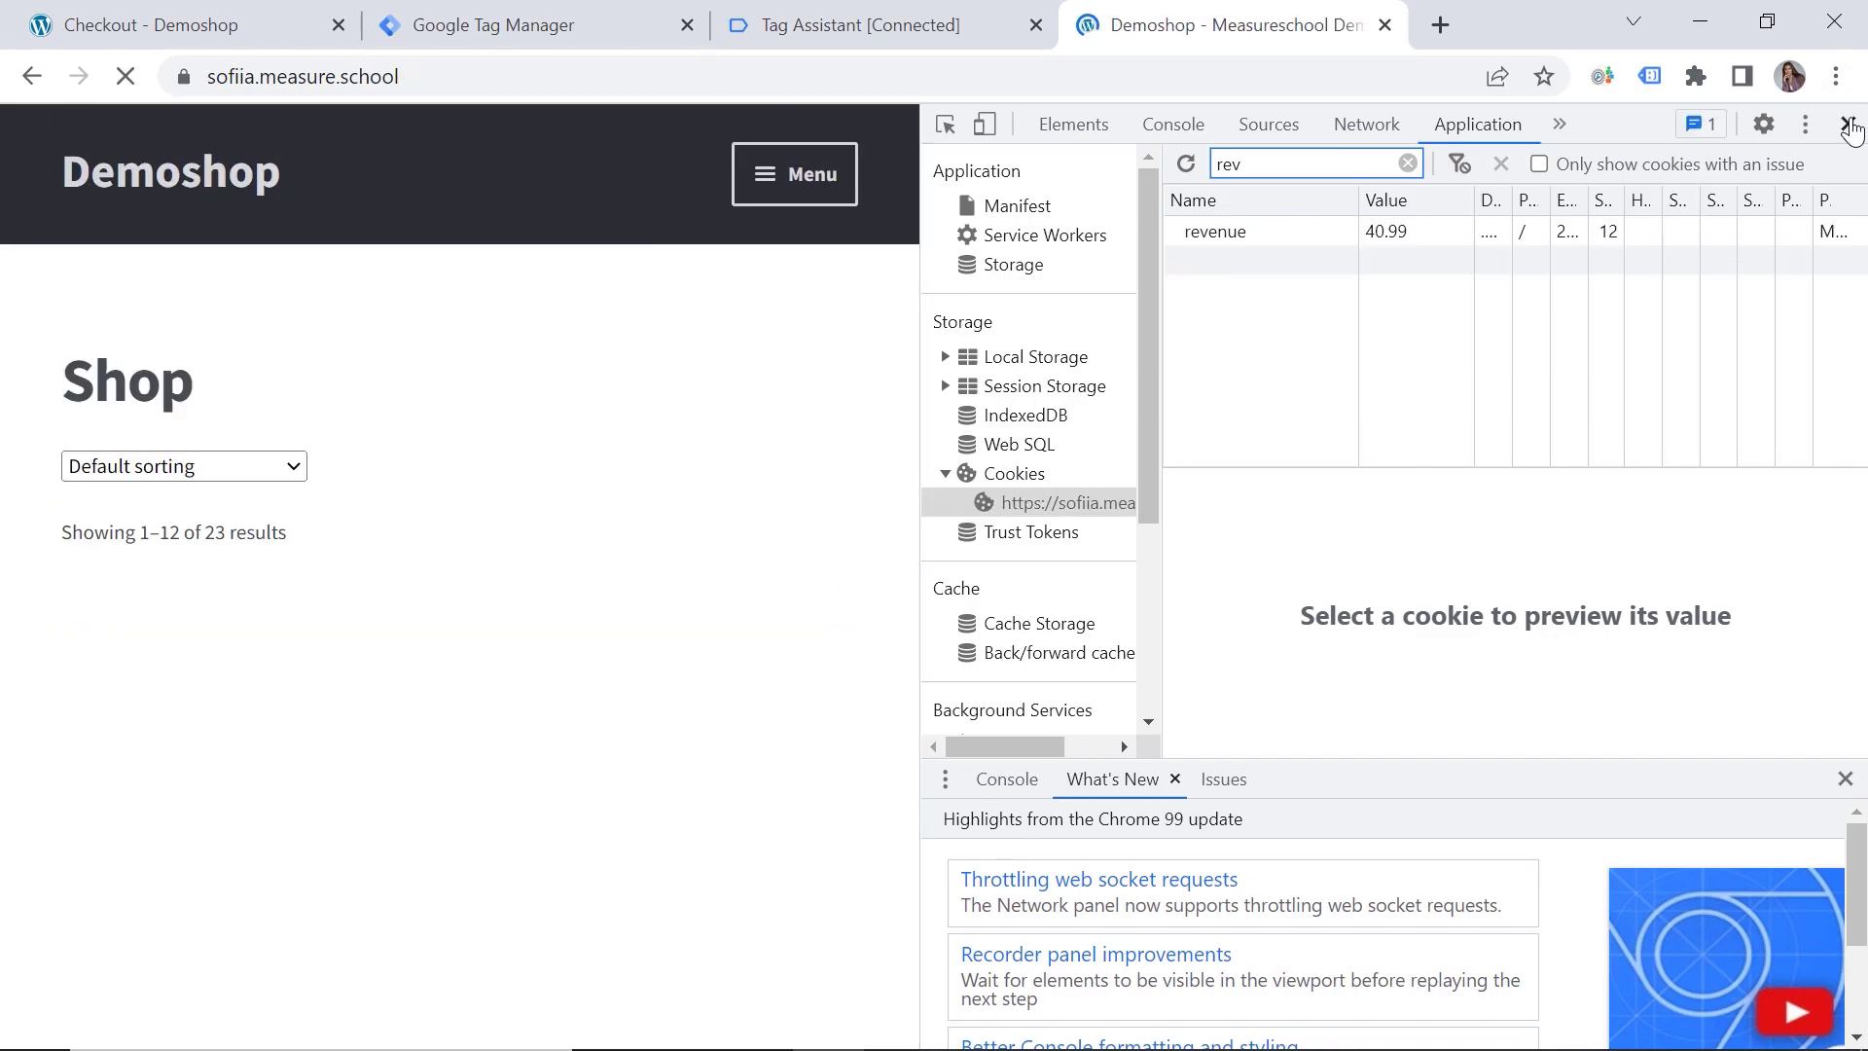
click(1848, 123)
Step: Add one $18.00 Happy Ninja to the cart and proceed to the $22.99 checkout
scroll(481, 623, down, 5)
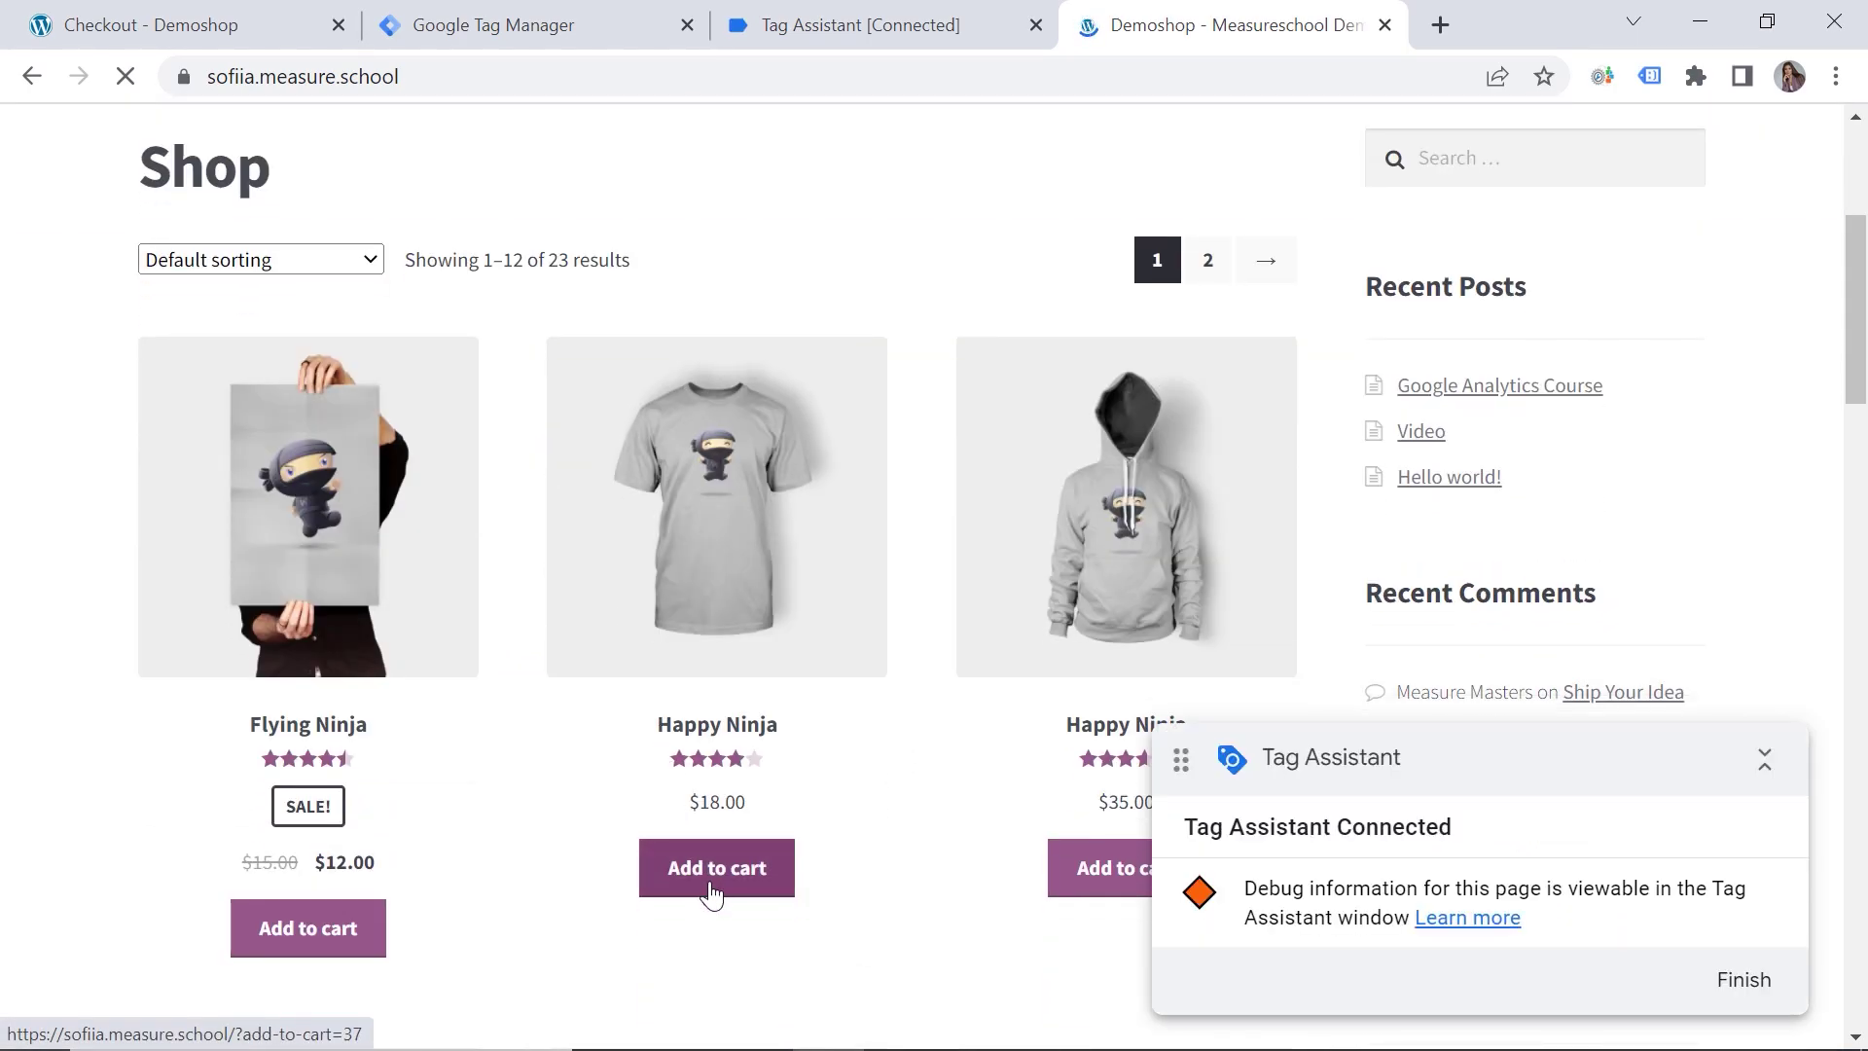
click(714, 876)
click(720, 924)
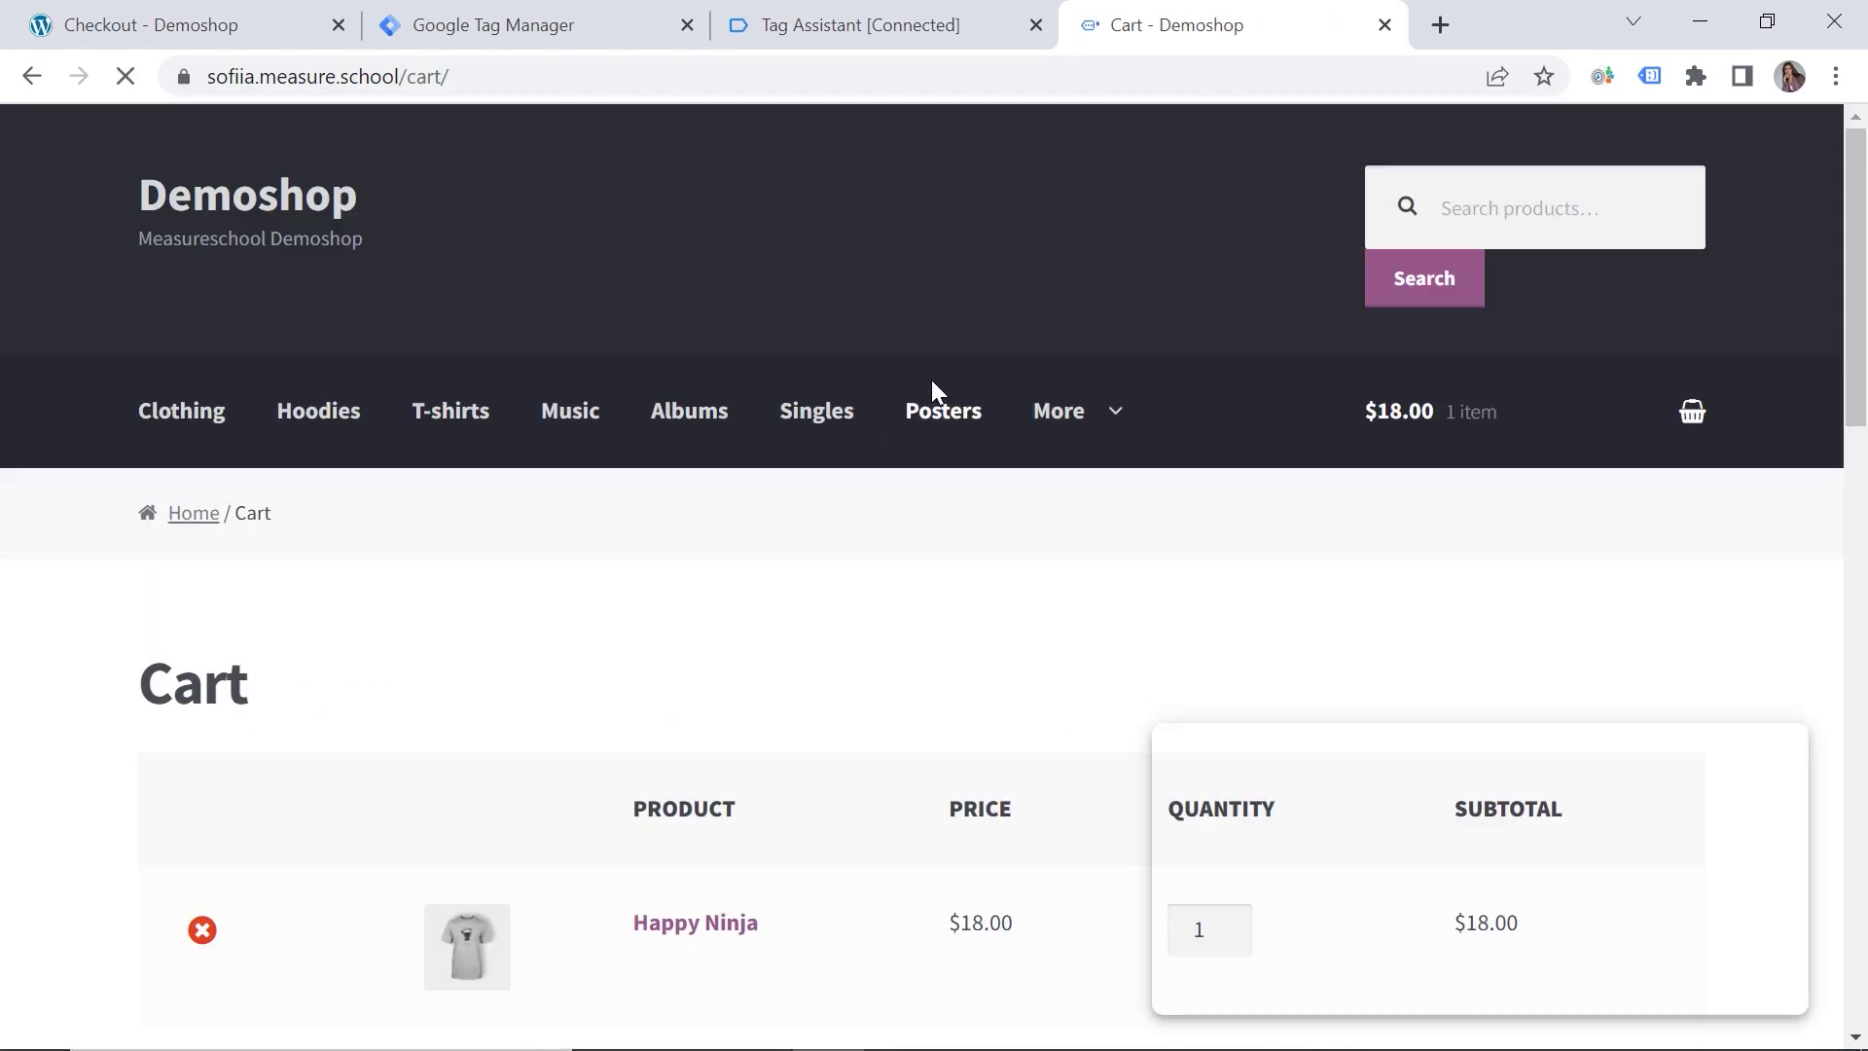
scroll(931, 384, down, 2)
scroll(915, 370, down, 8)
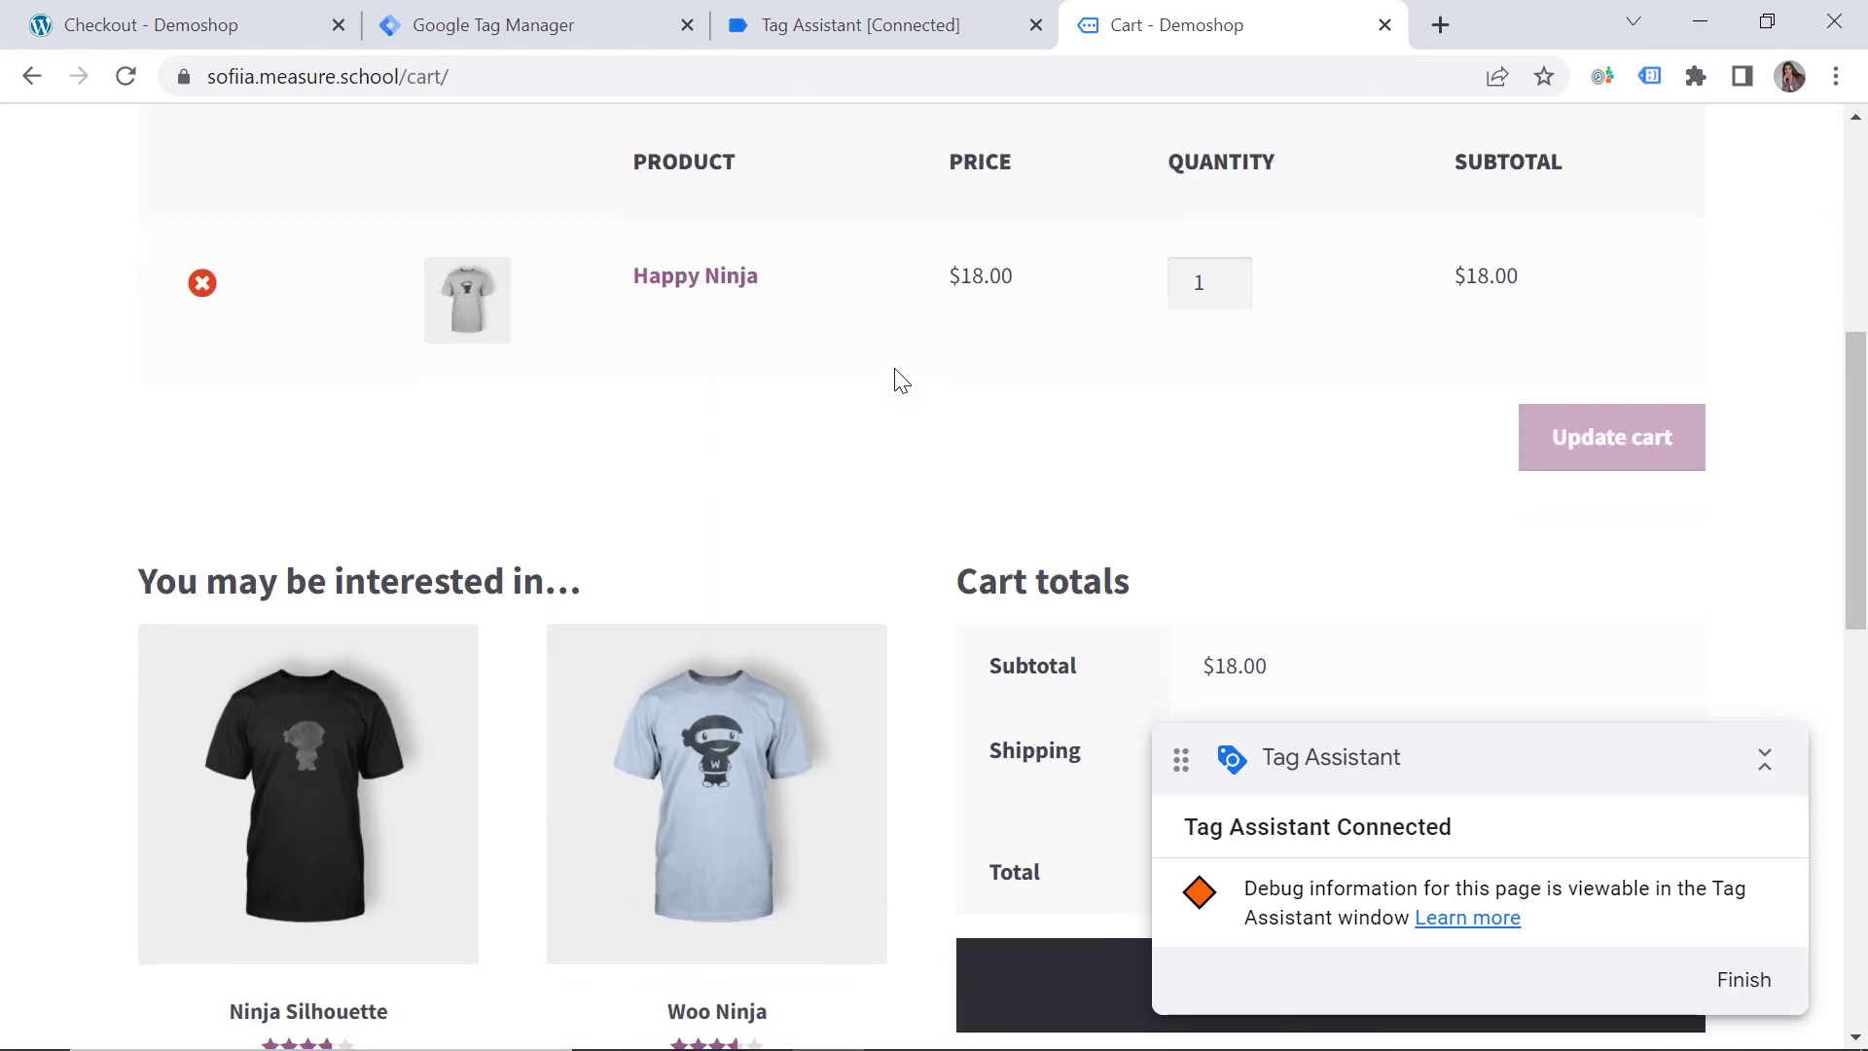
click(1076, 604)
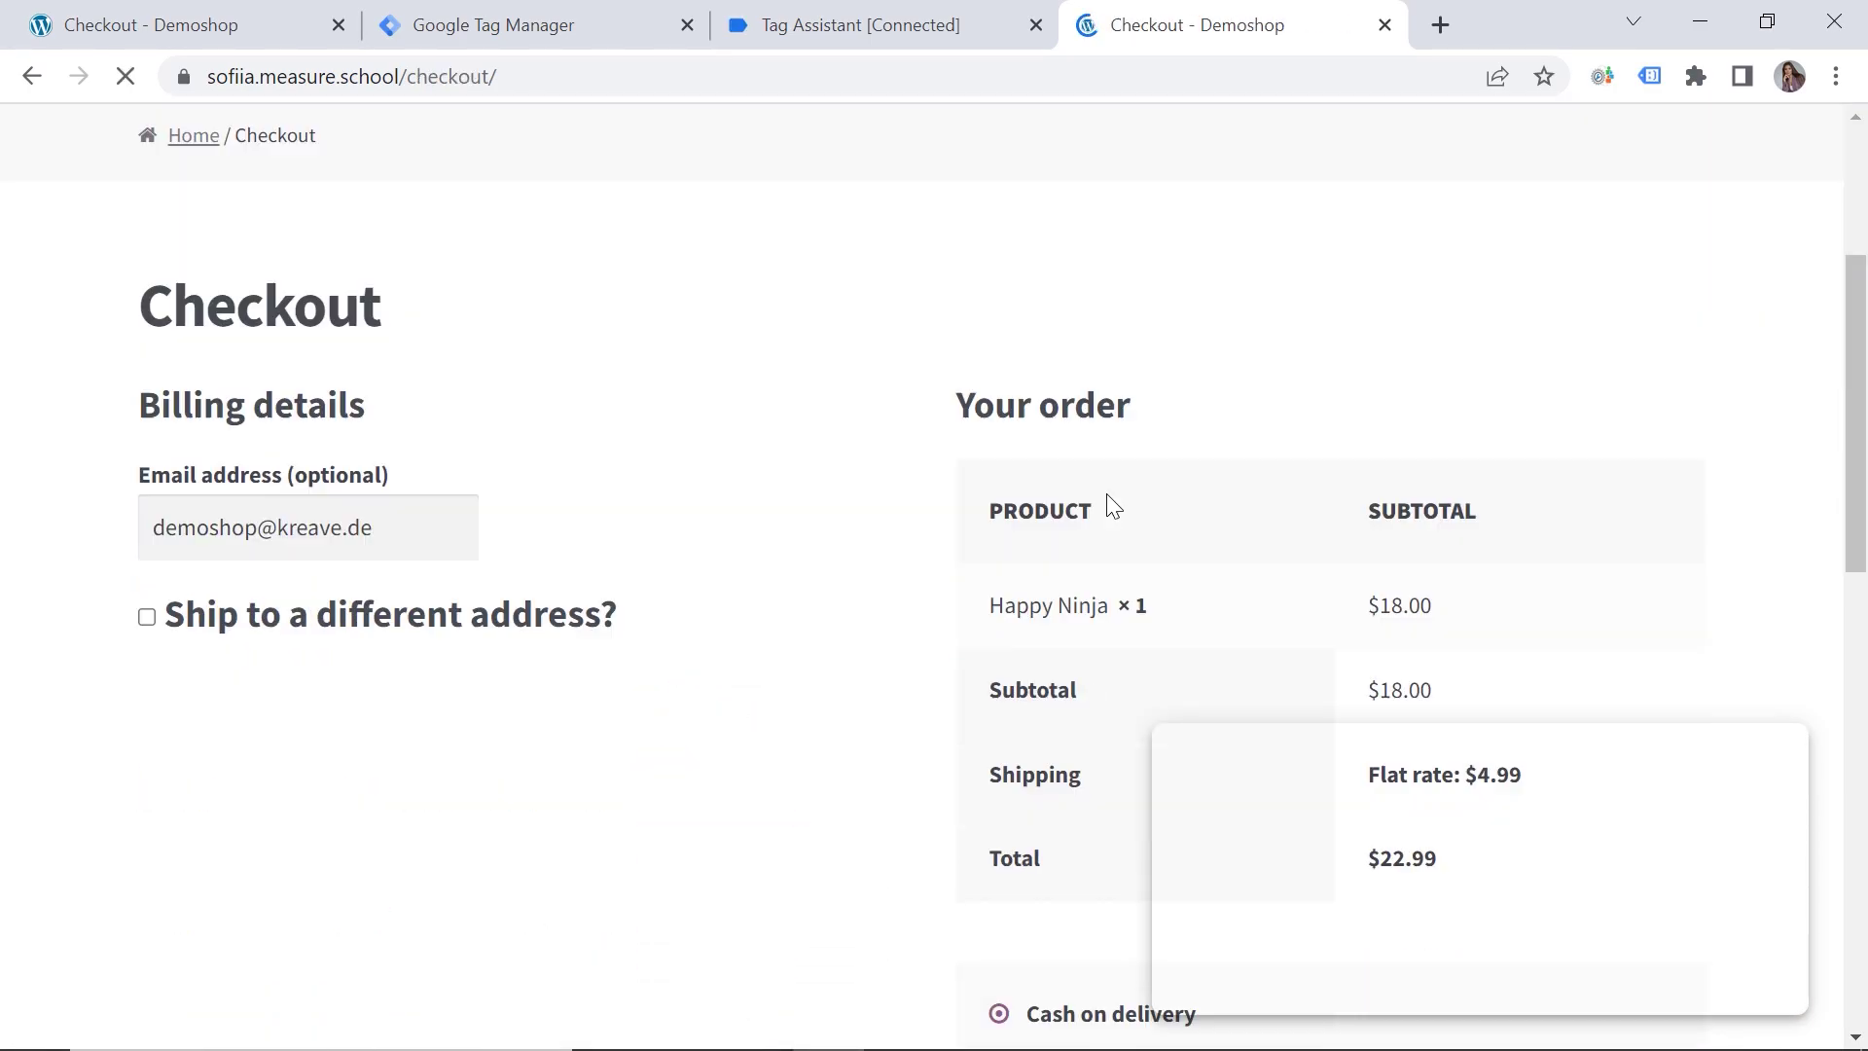
scroll(1110, 503, down, 2)
scroll(1067, 438, down, 1)
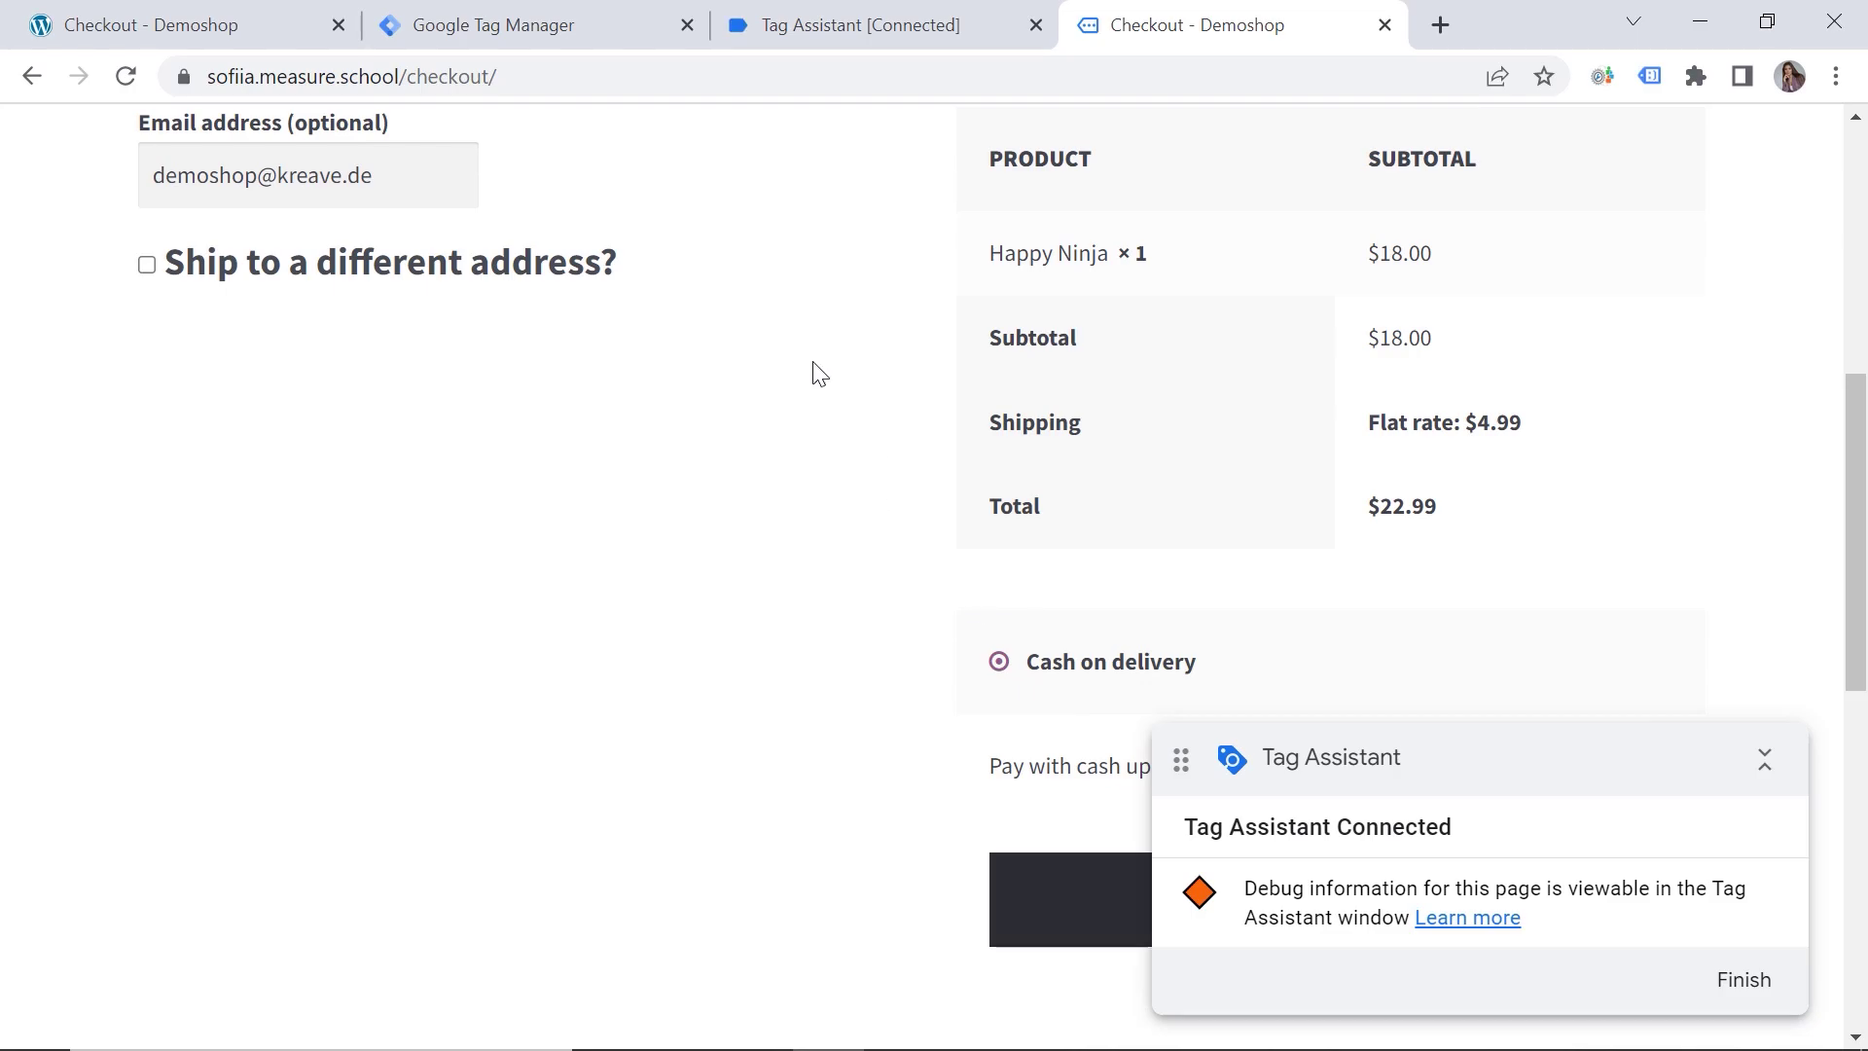
click(825, 32)
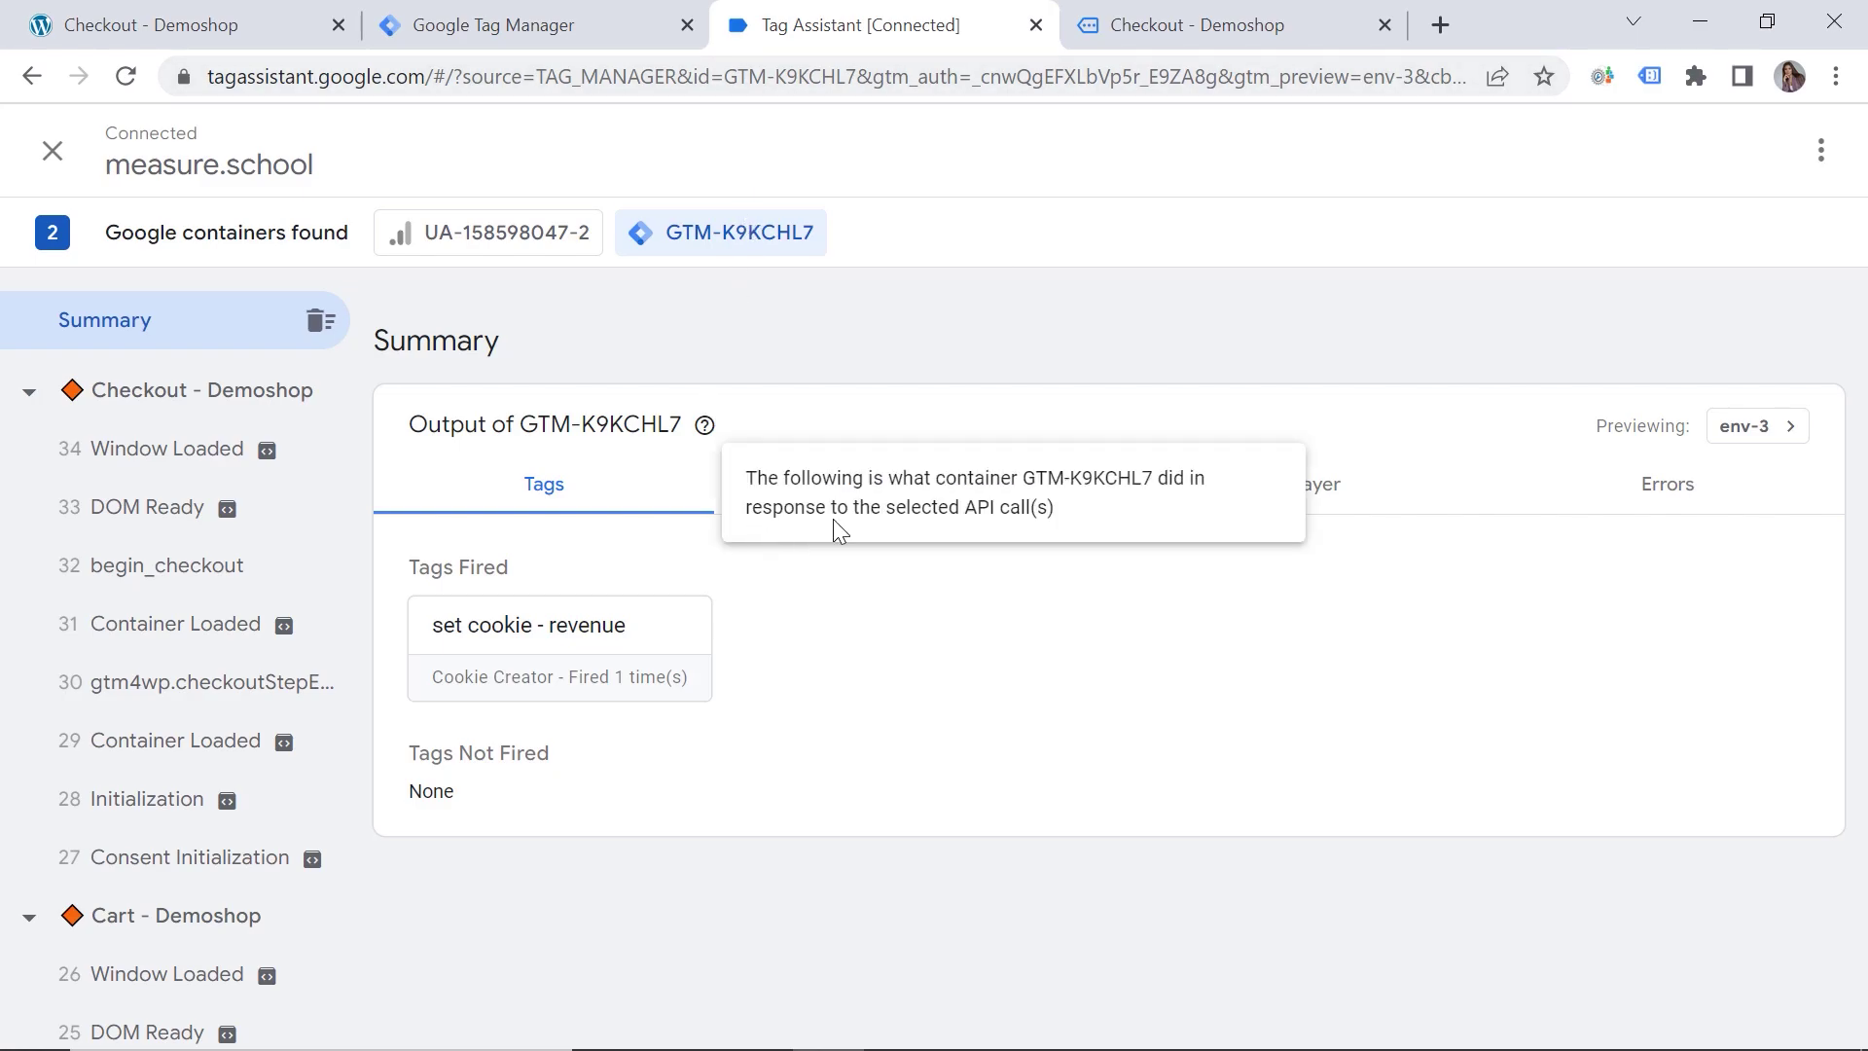
Step: Confirm 1st party cookie revenue and cjs - revenue both read 22.99 at DOM Ready, then return to checkout
click(878, 492)
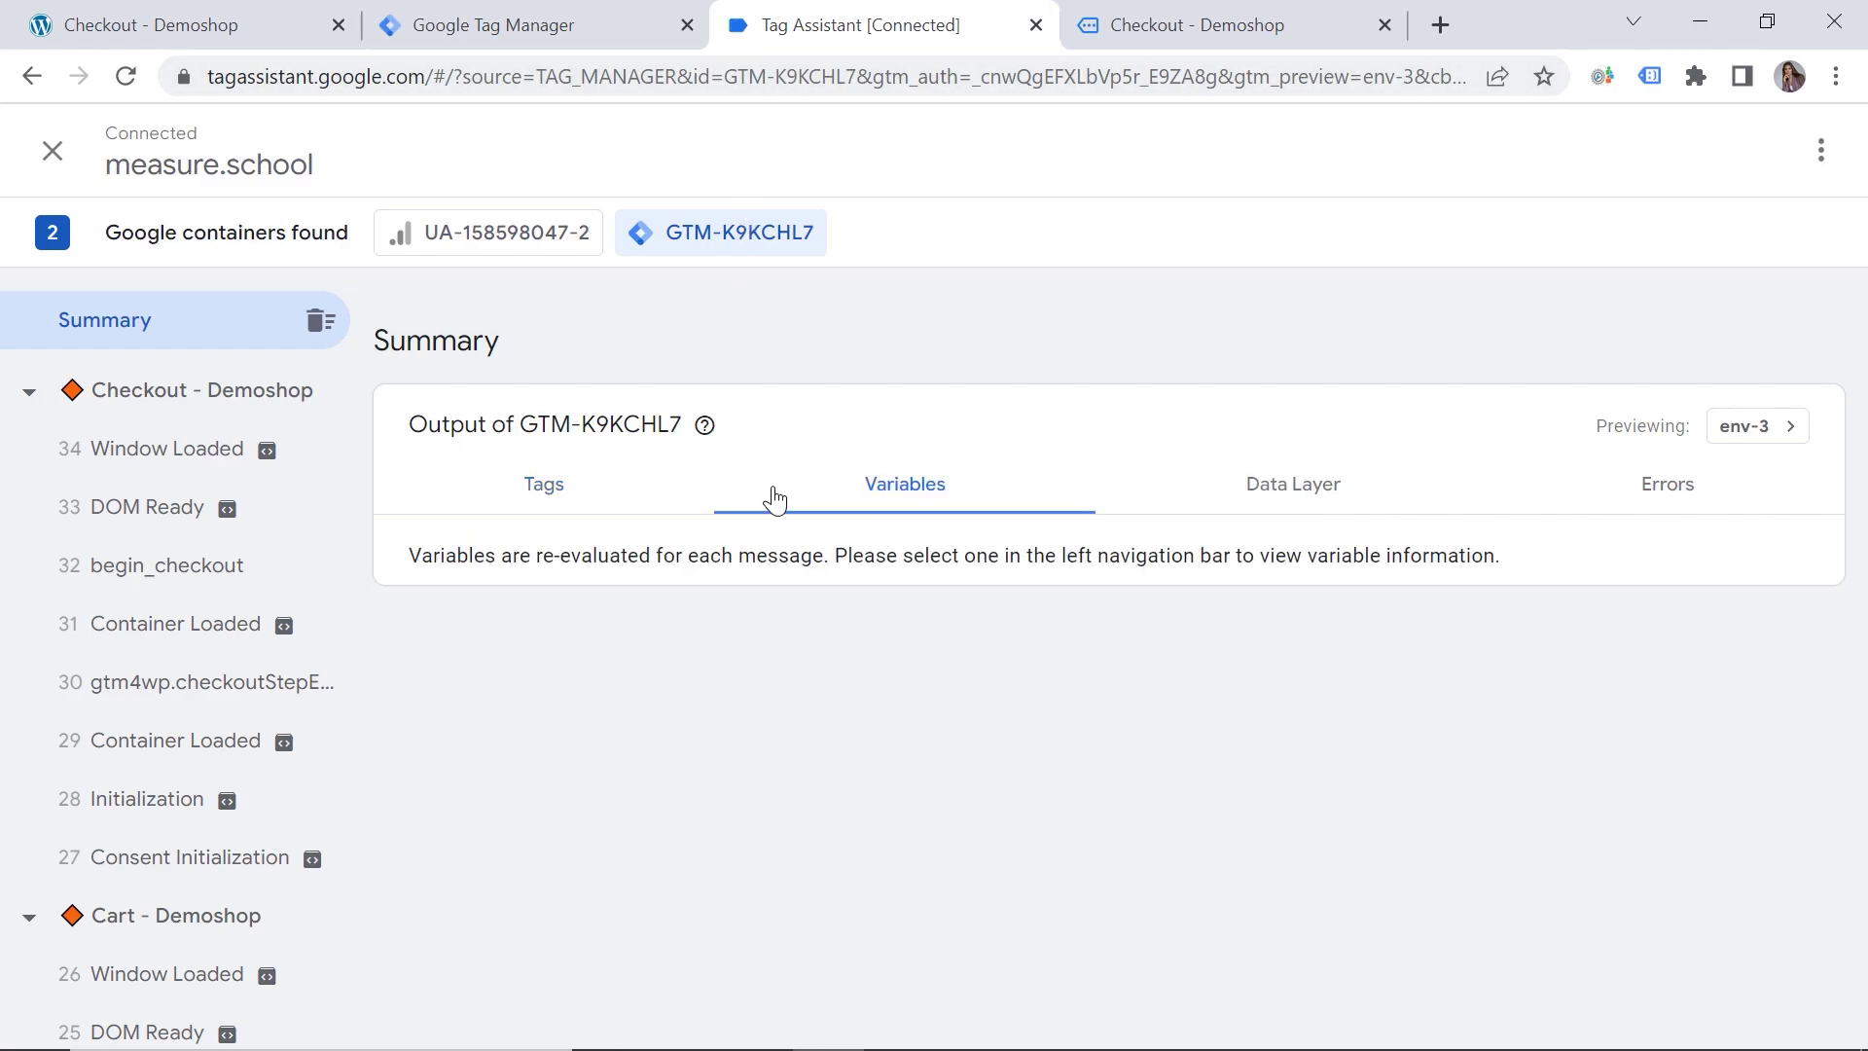
click(147, 507)
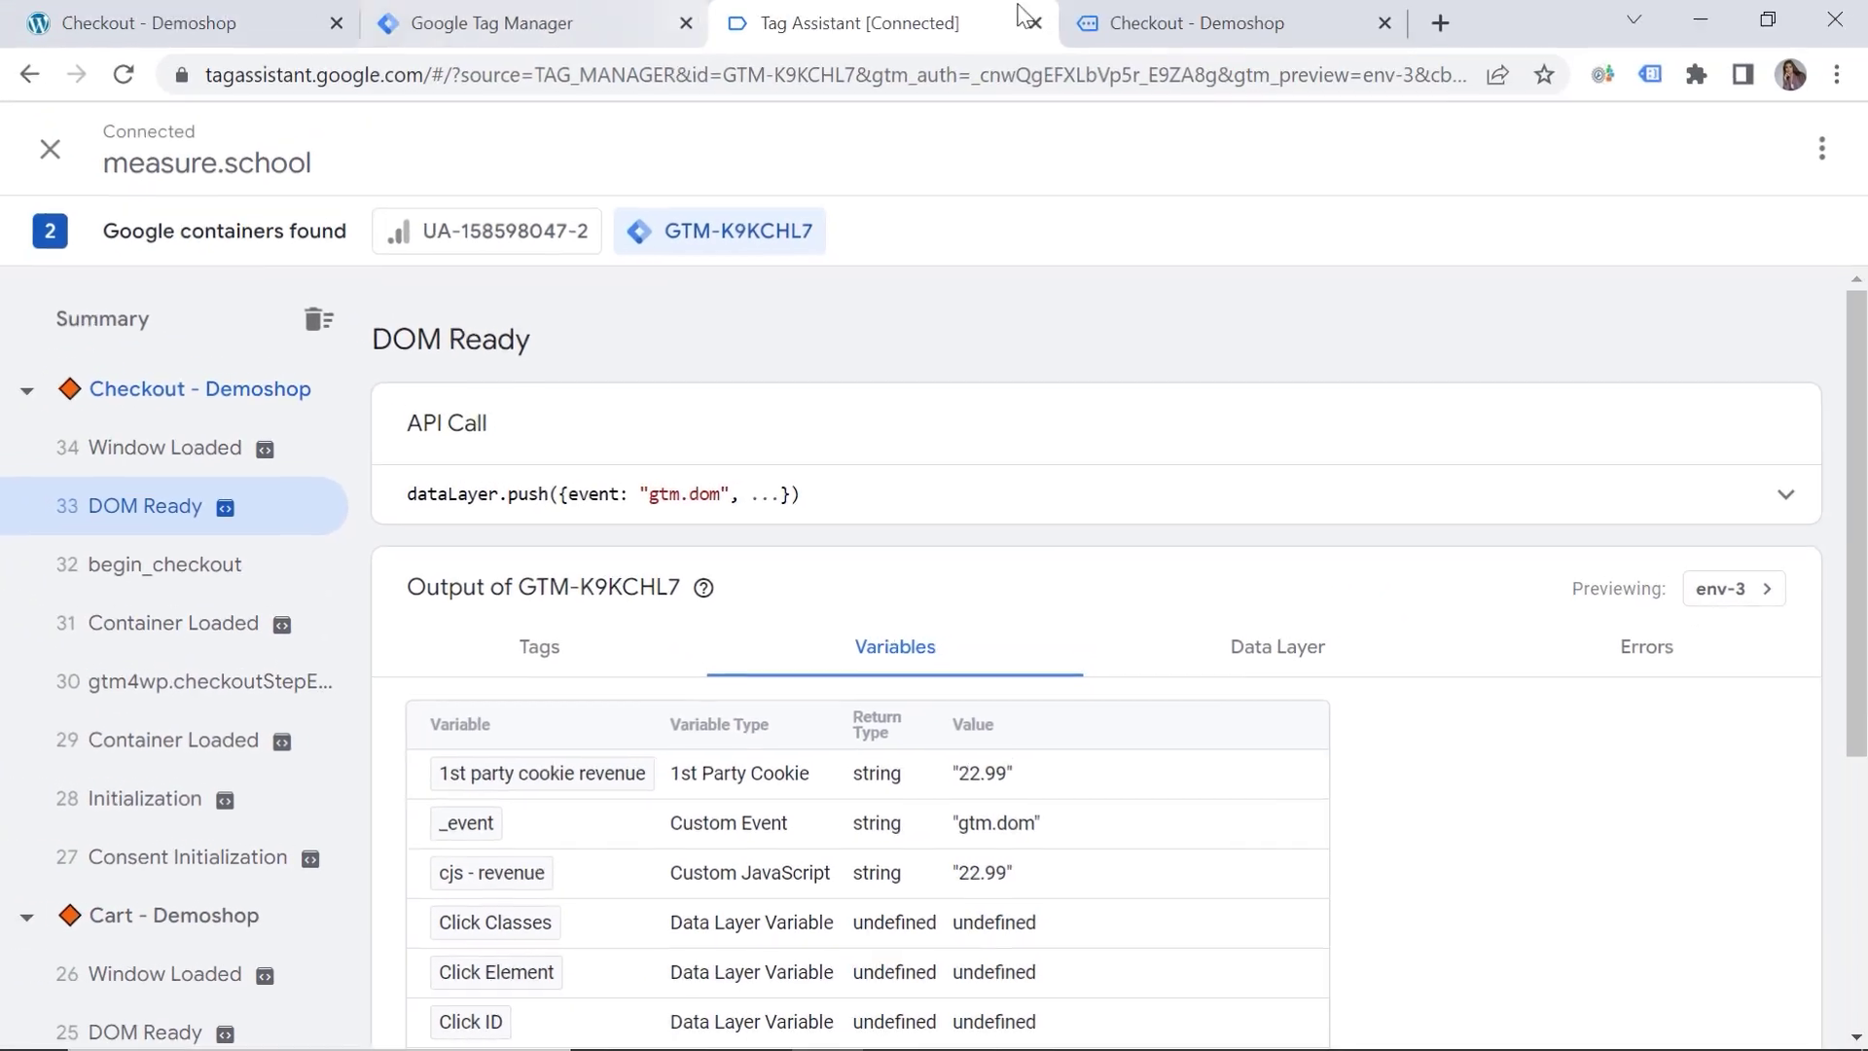
click(1111, 38)
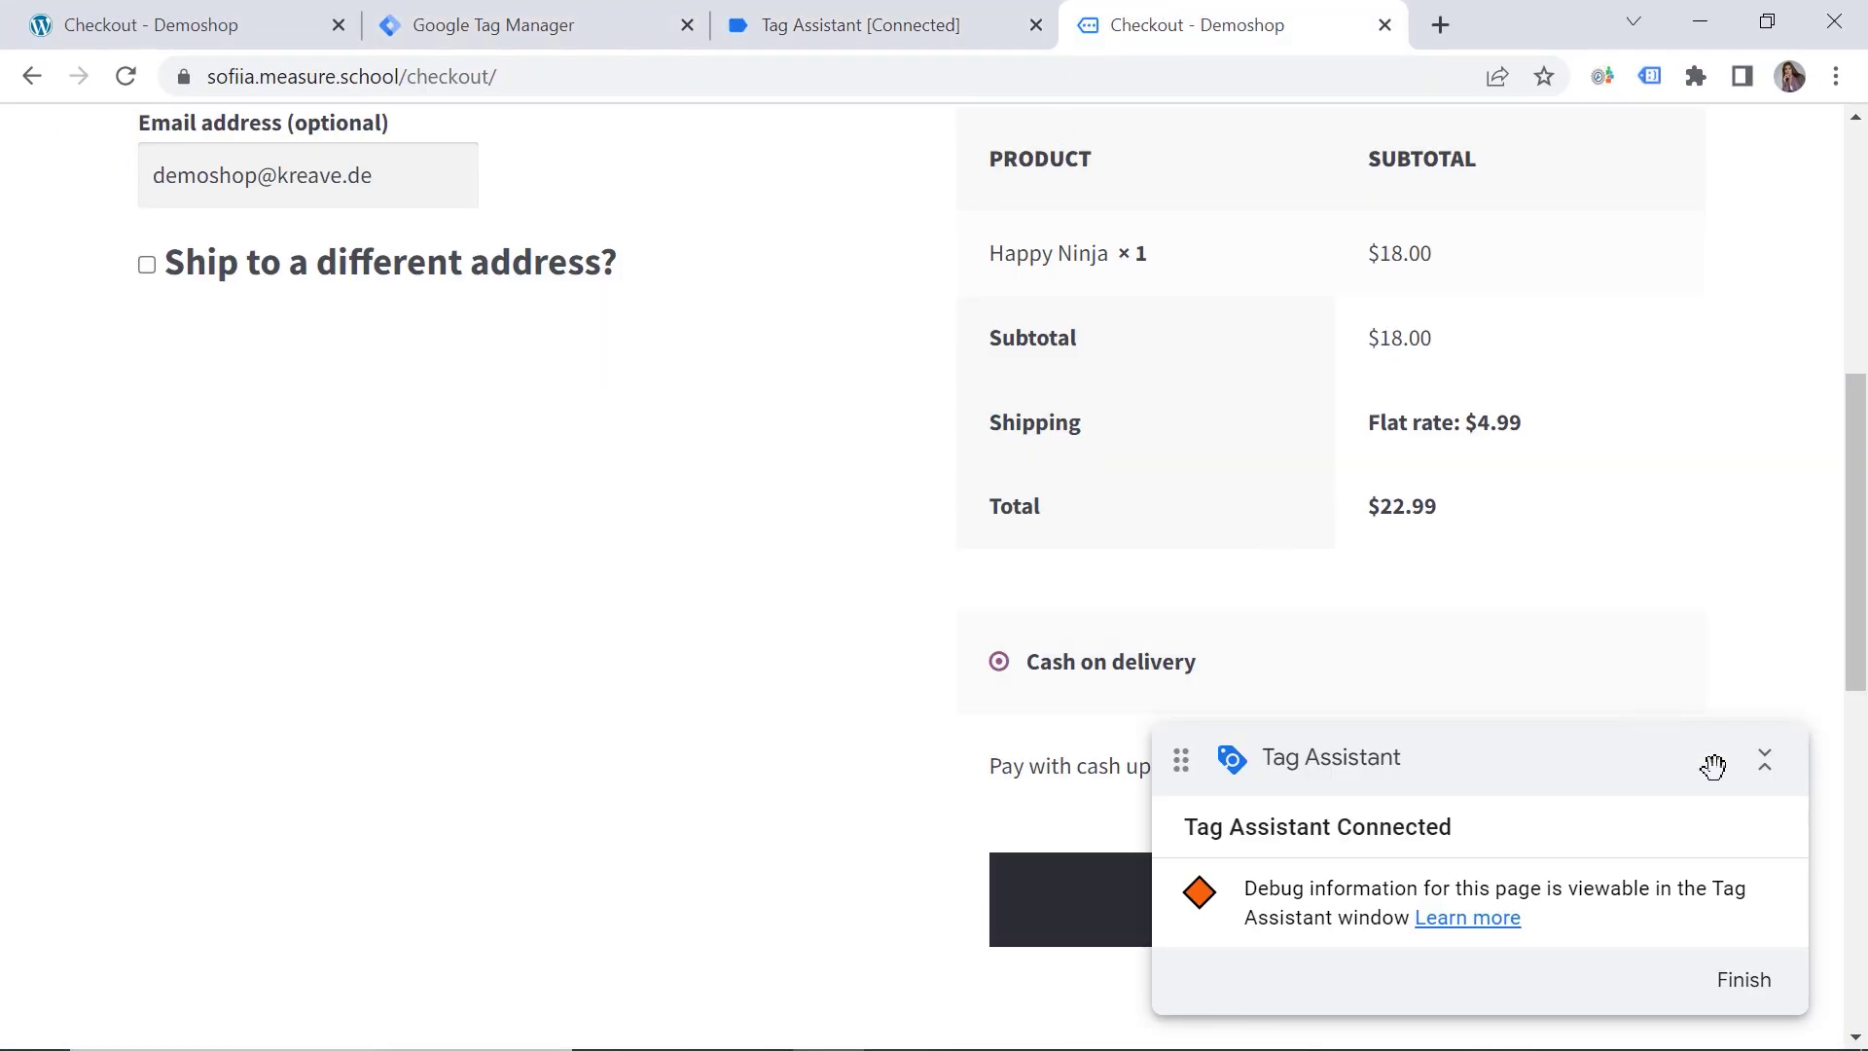
Step: Place the $22.99 order and filter the thank-you page's cookies by 'reve' to show revenue 22.99
click(1763, 758)
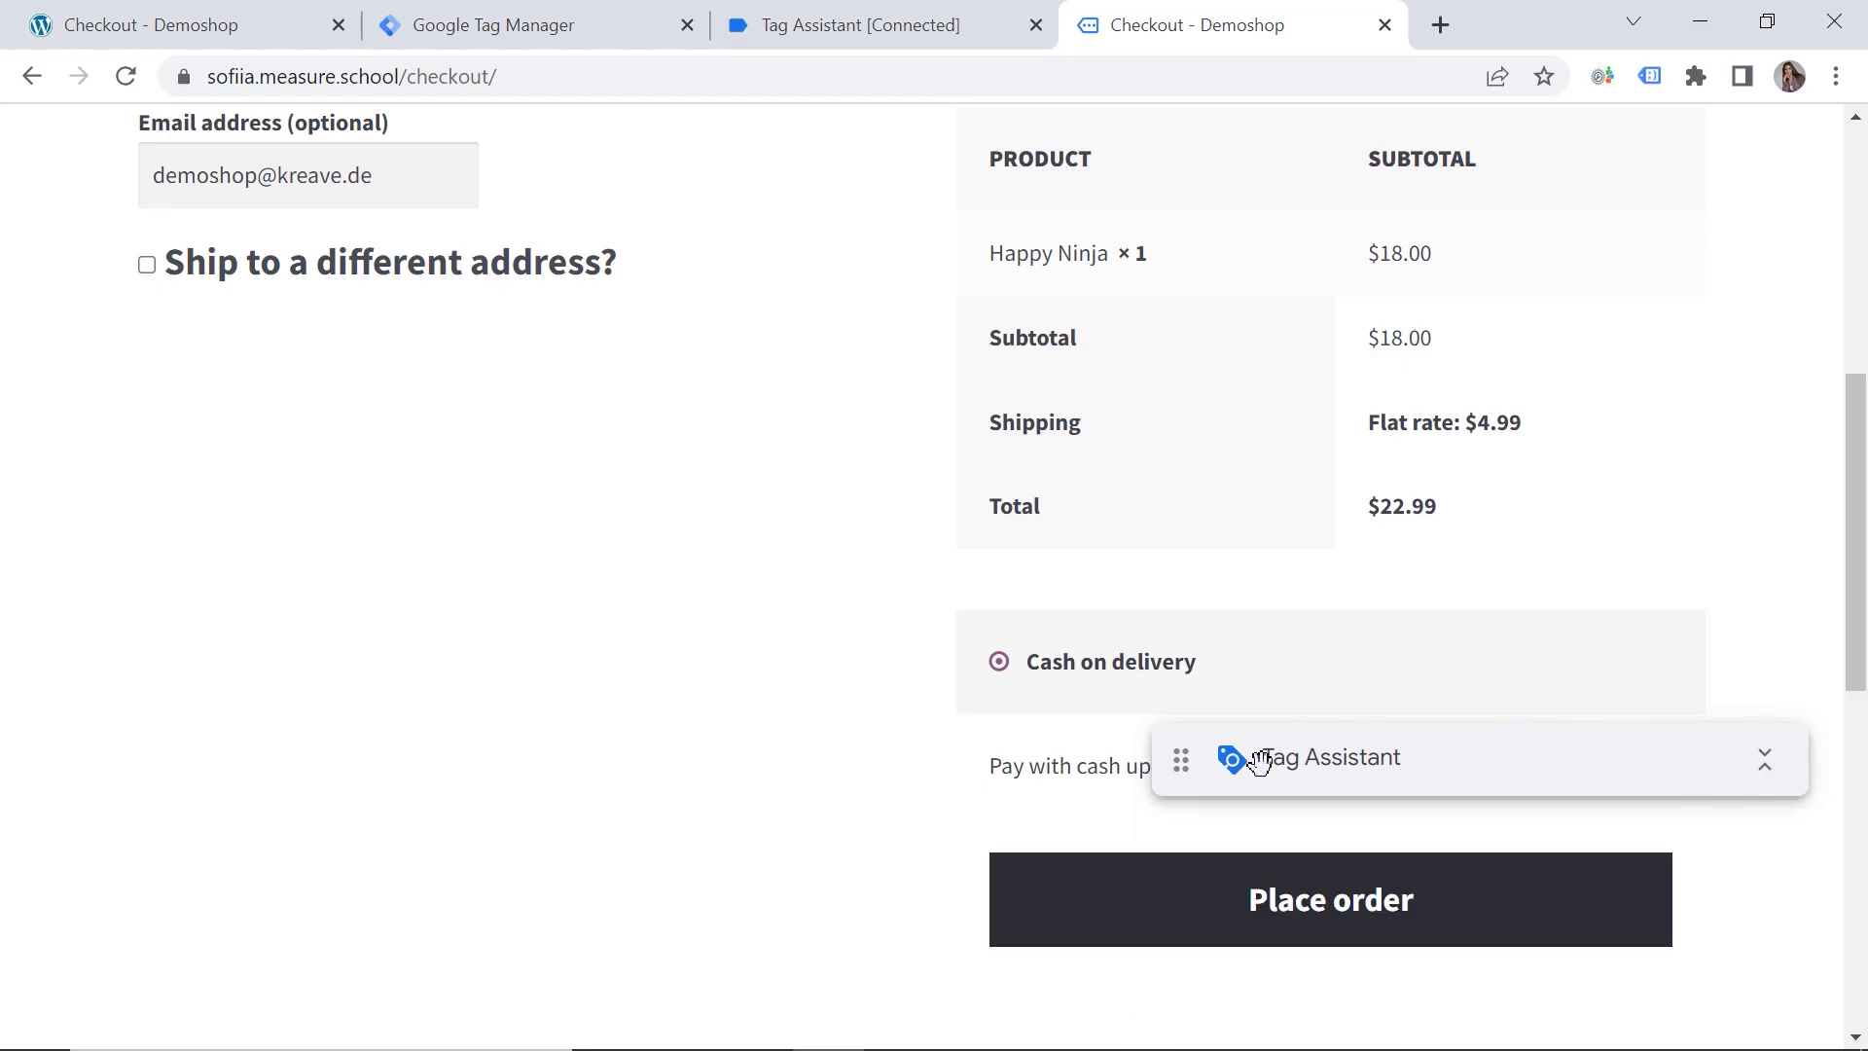
click(1301, 901)
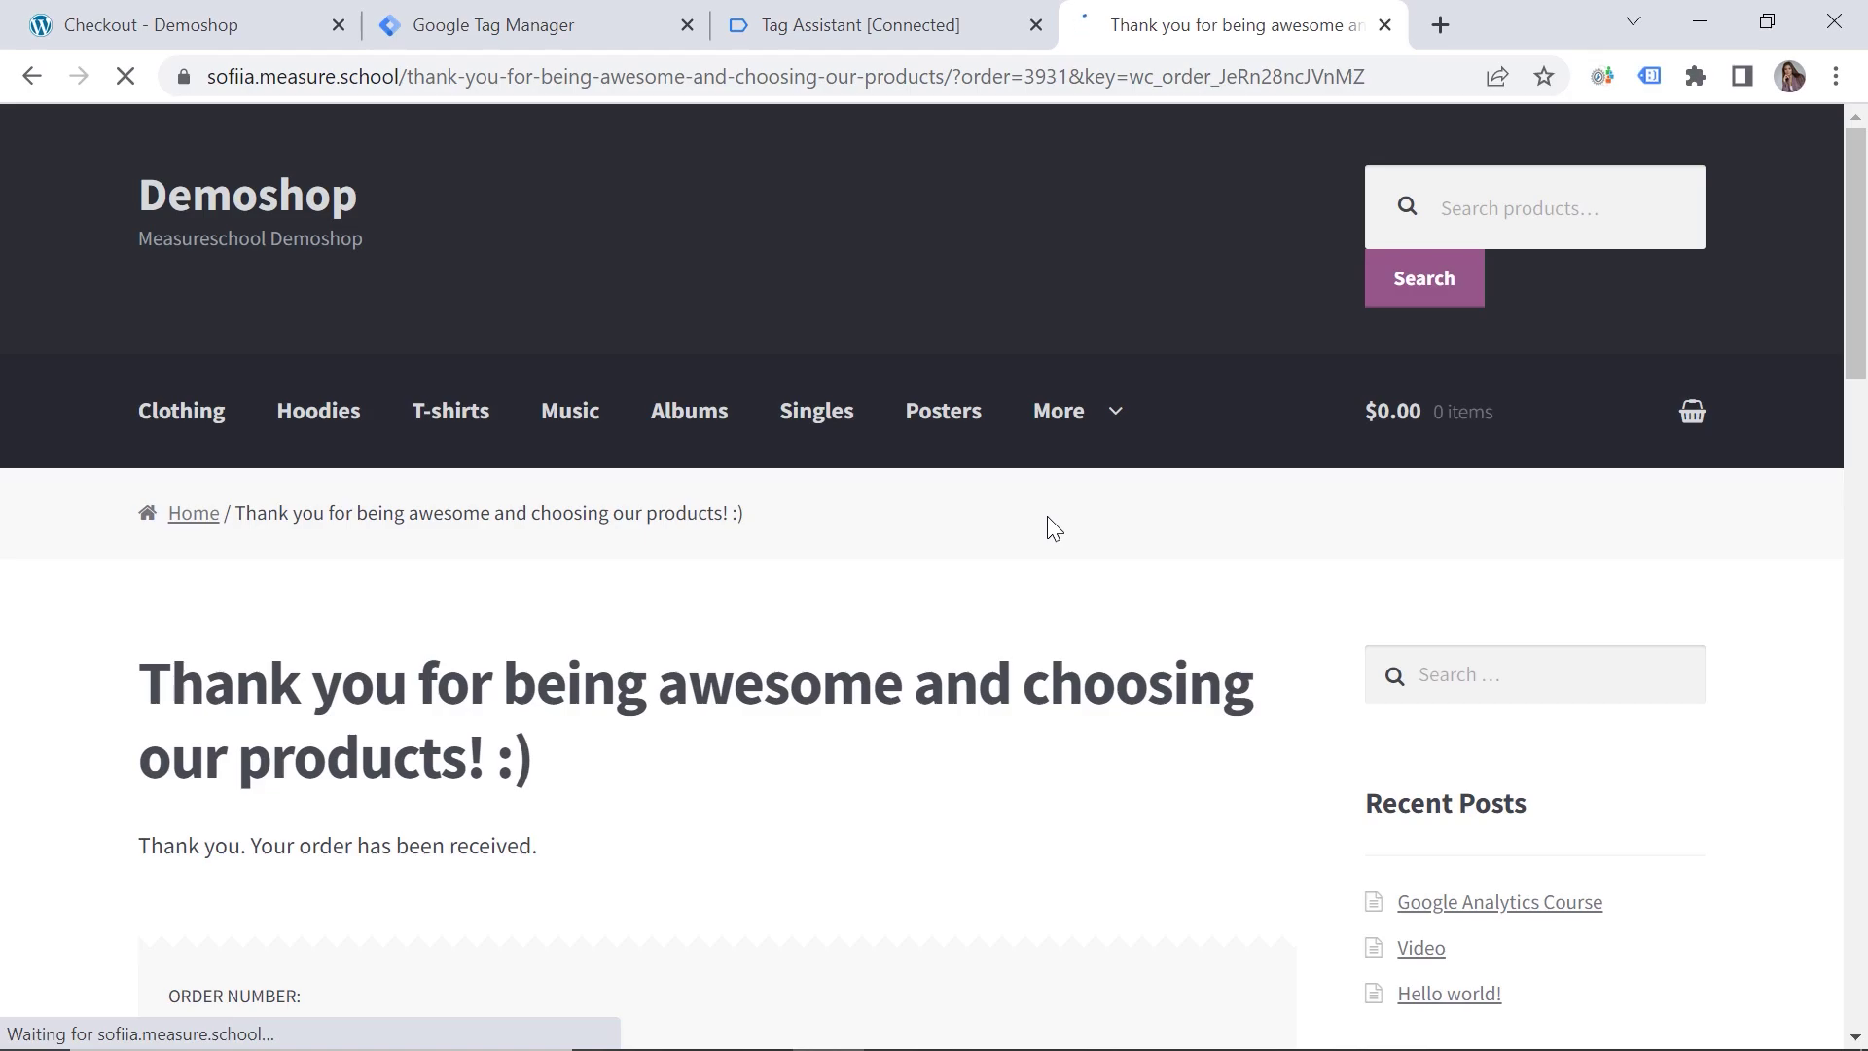
right_click(1295, 514)
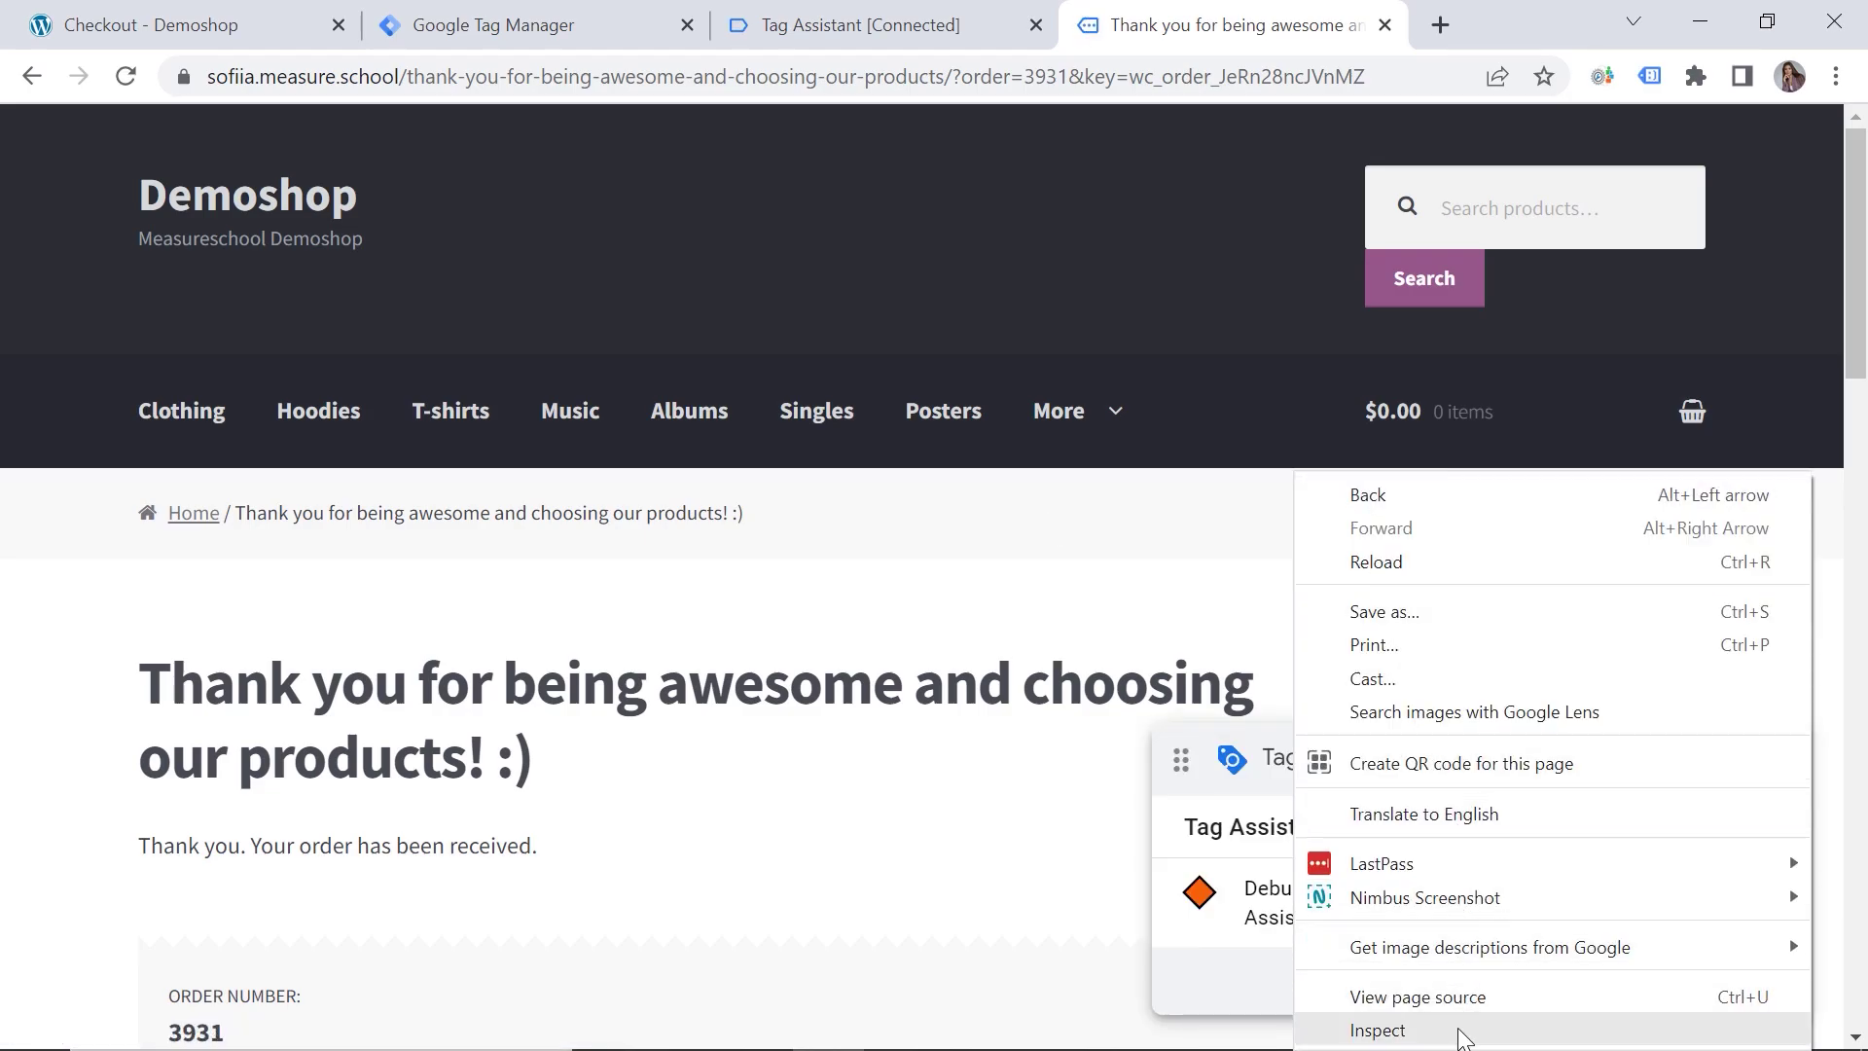
click(1459, 1030)
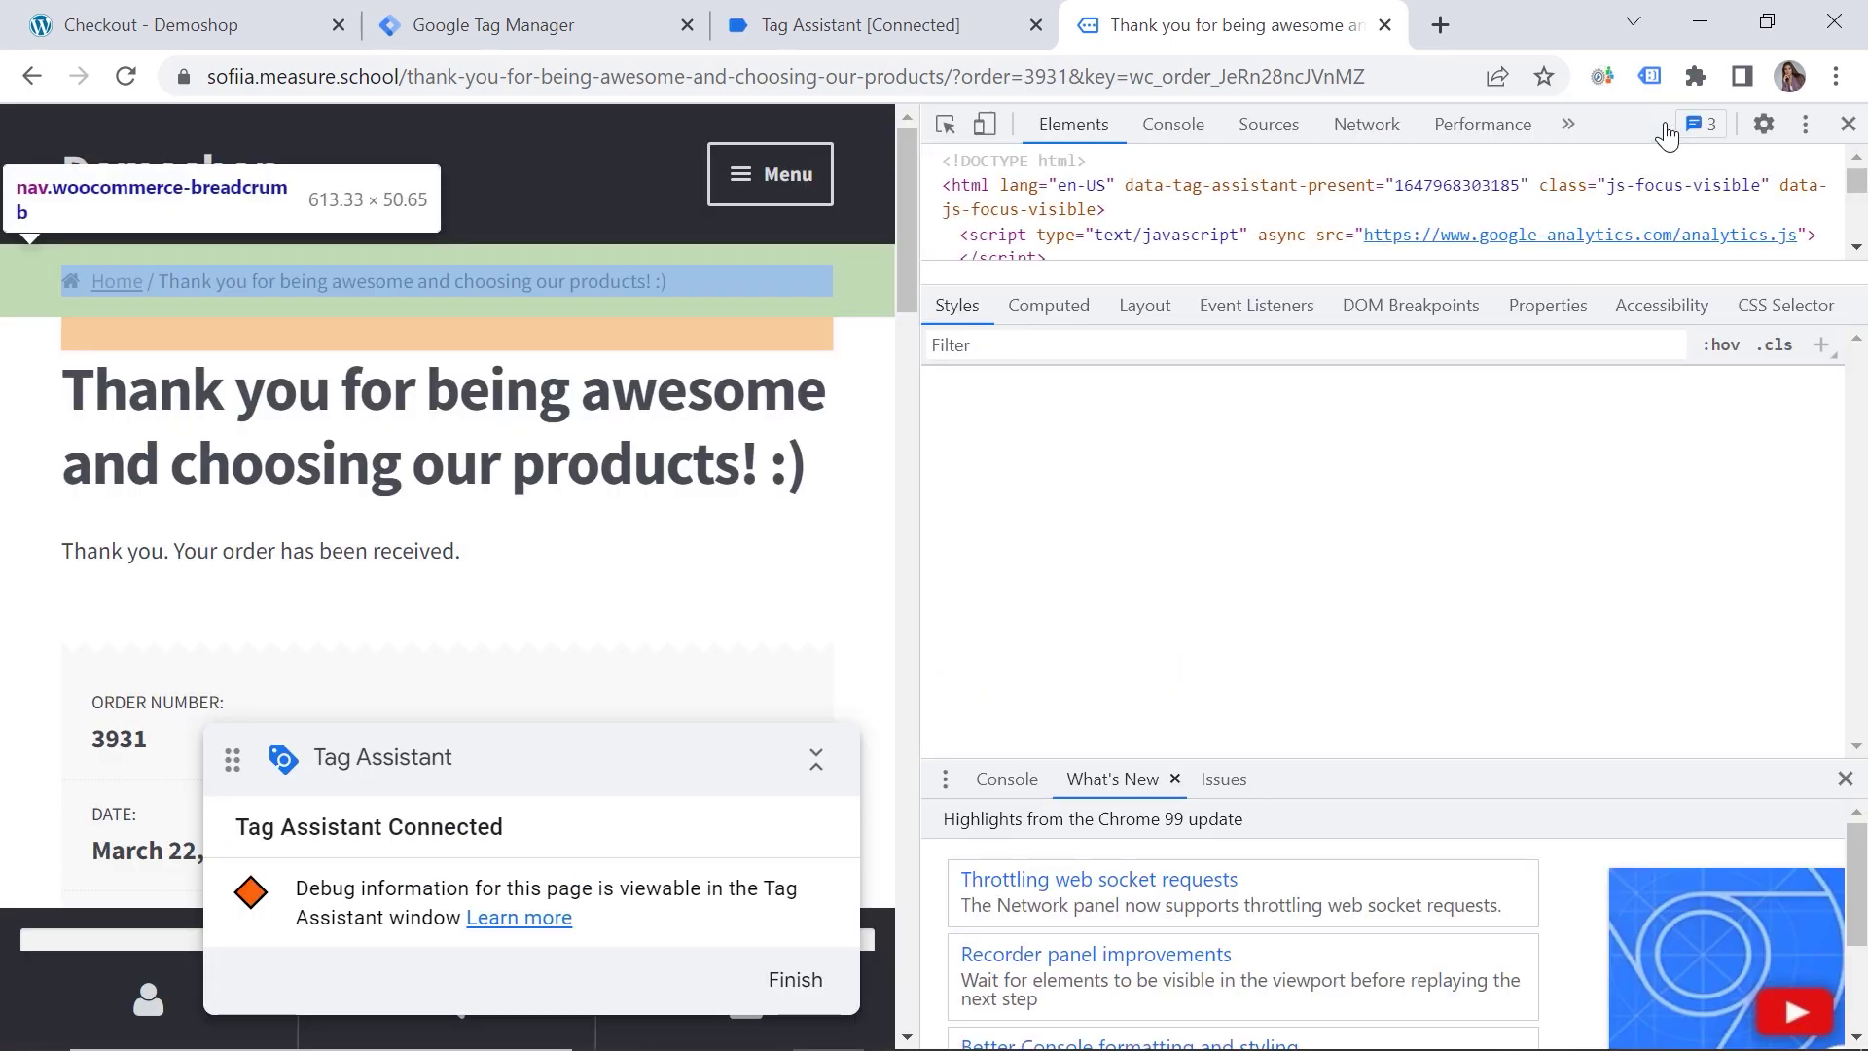
click(1569, 125)
click(1587, 205)
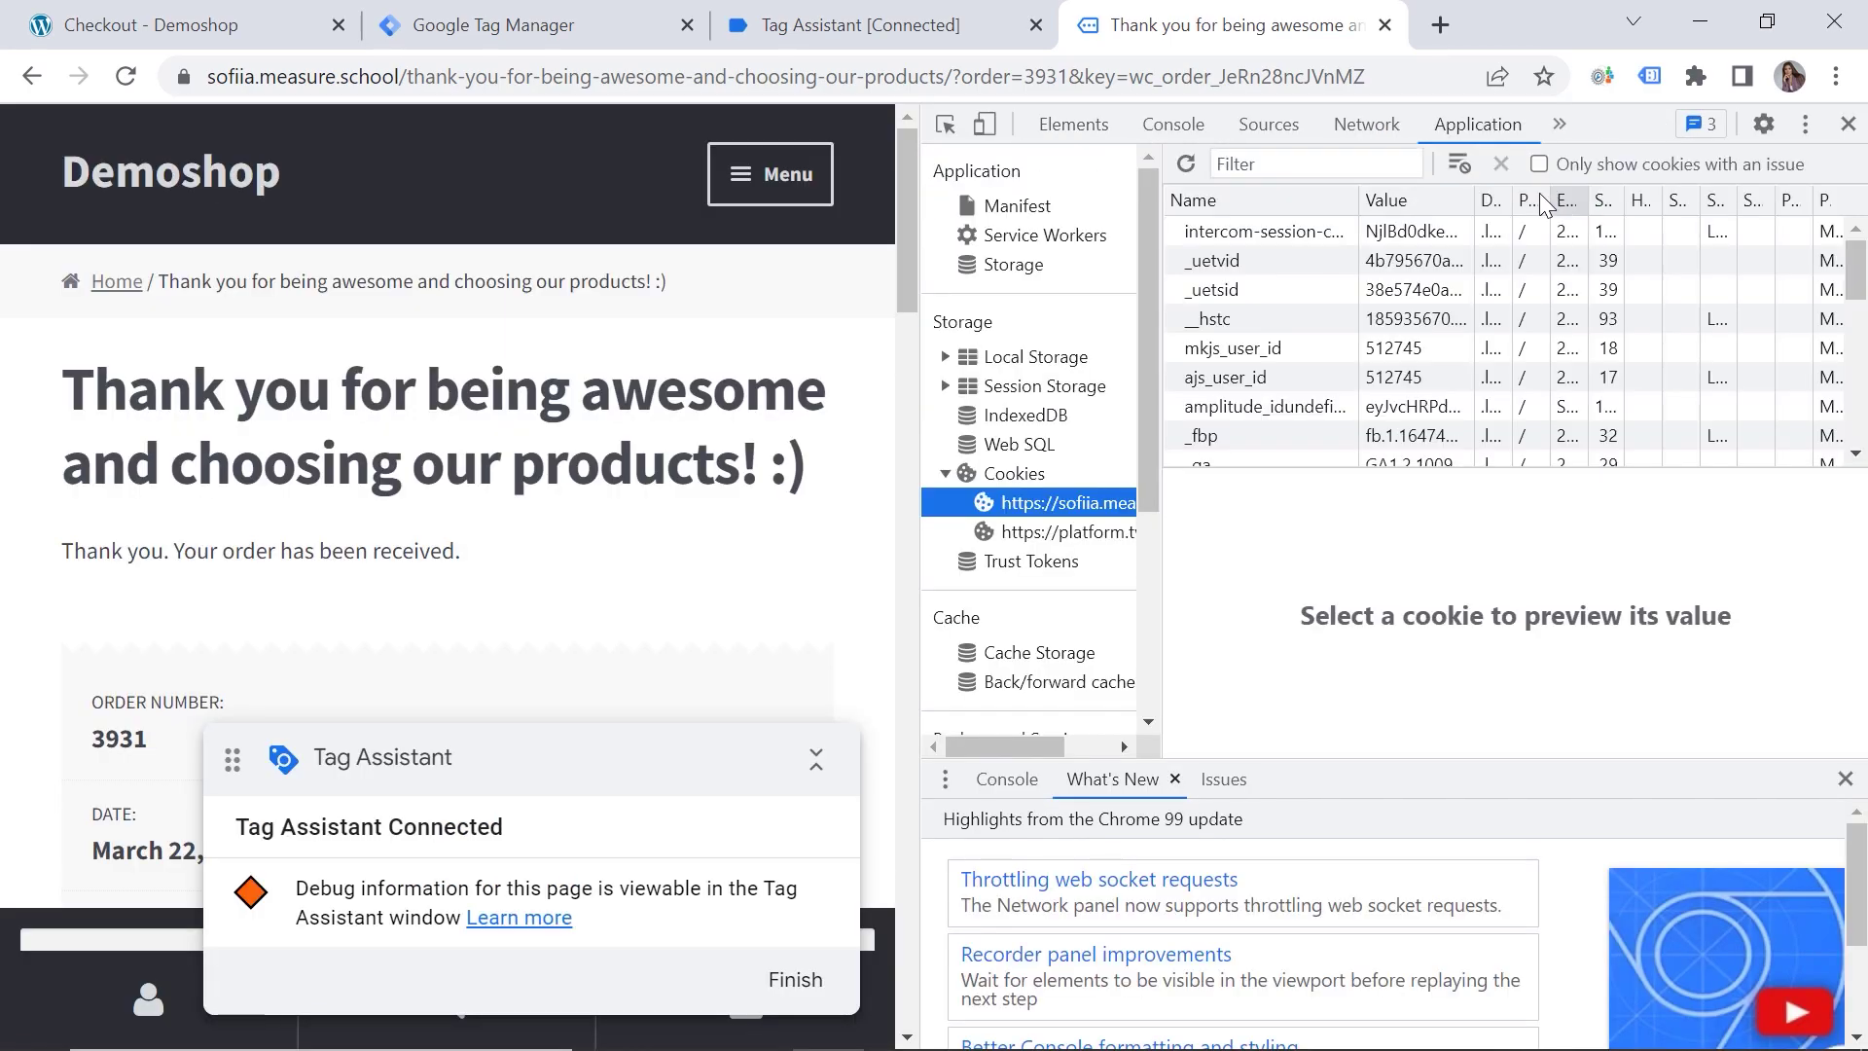
click(1242, 165)
text(reve)
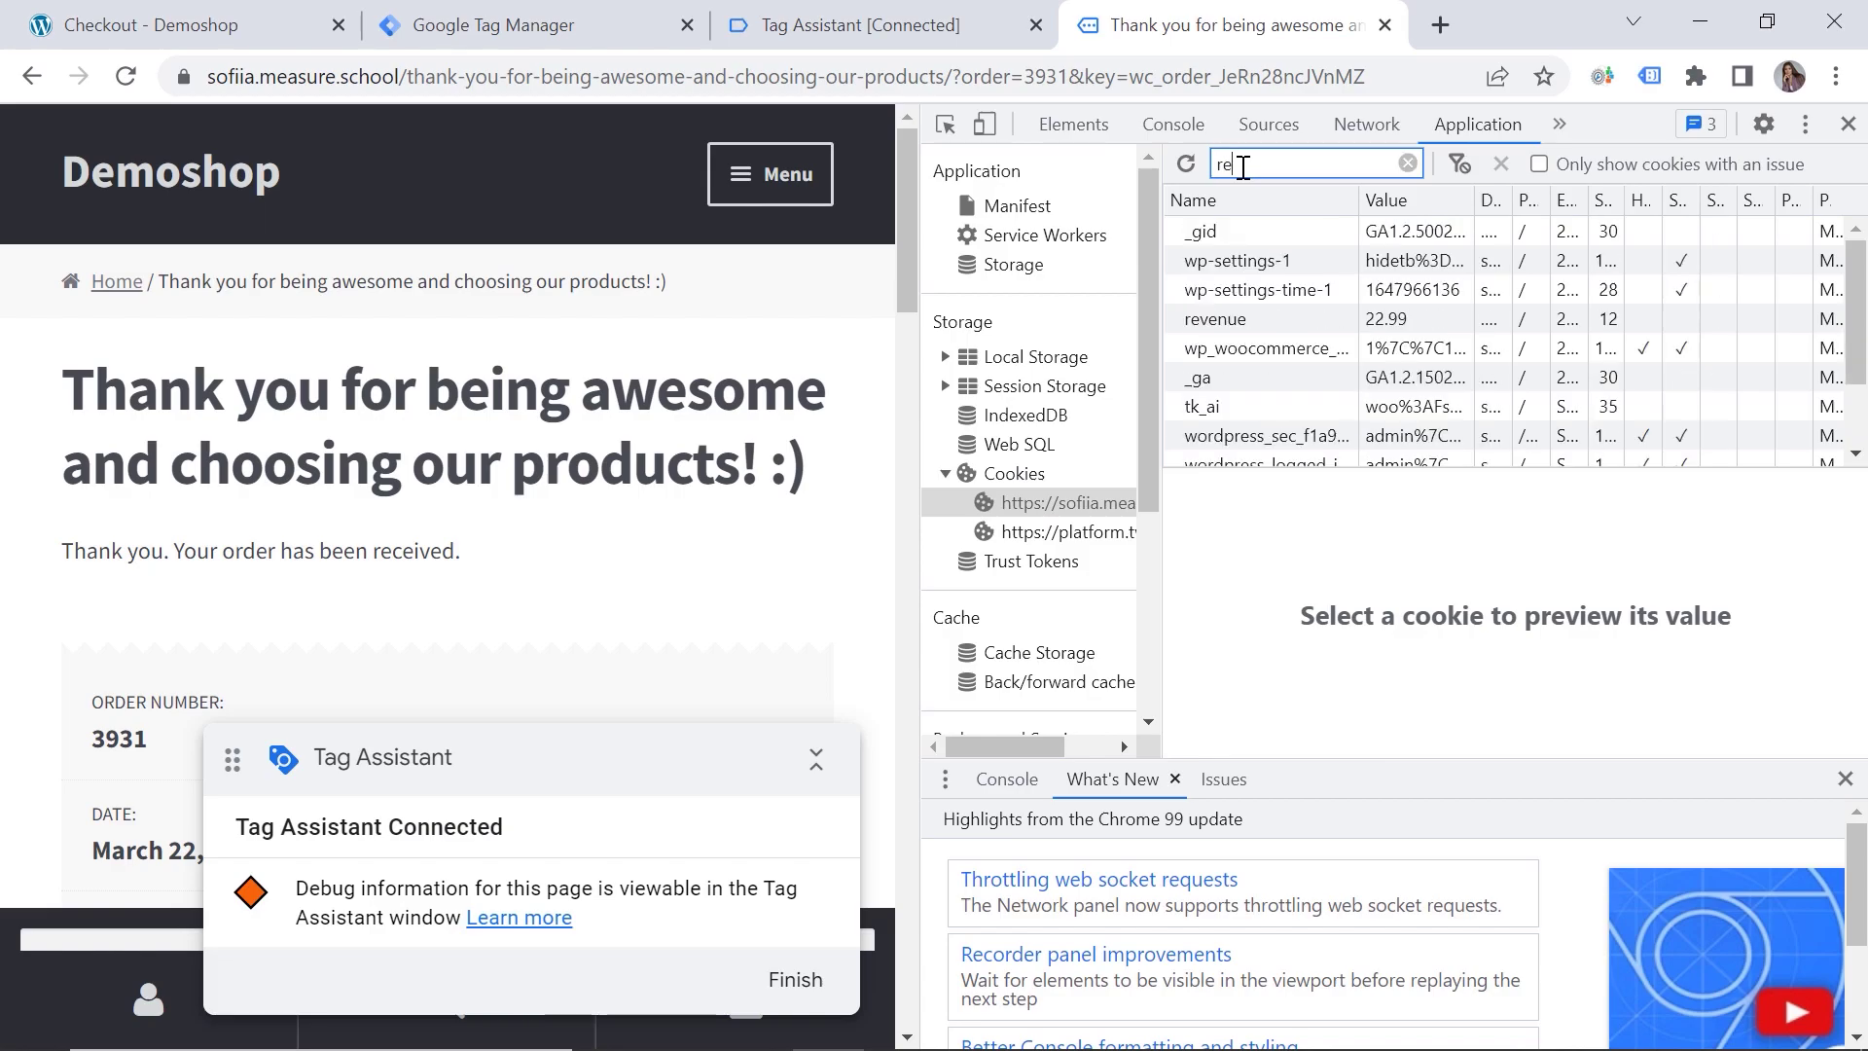